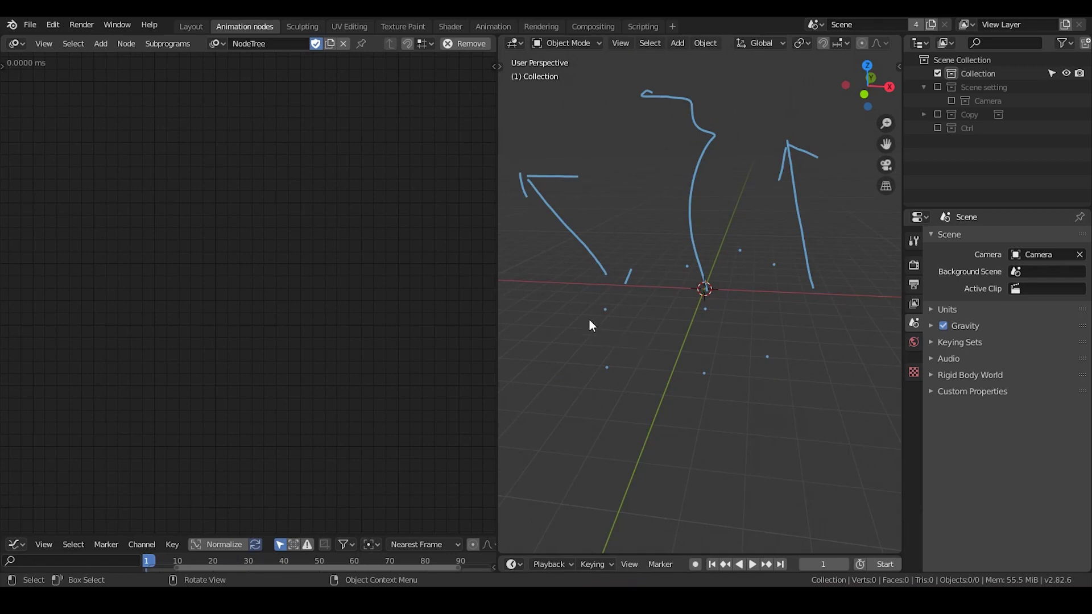
mouse_move(562, 299)
left_mouse_down()
mouse_move(538, 292)
mouse_move(572, 278)
mouse_move(555, 326)
left_mouse_up()
right_click_drag(718, 98, 630, 206)
mouse_move(657, 169)
left_mouse_down()
mouse_move(614, 142)
mouse_move(654, 196)
mouse_move(665, 136)
left_mouse_up()
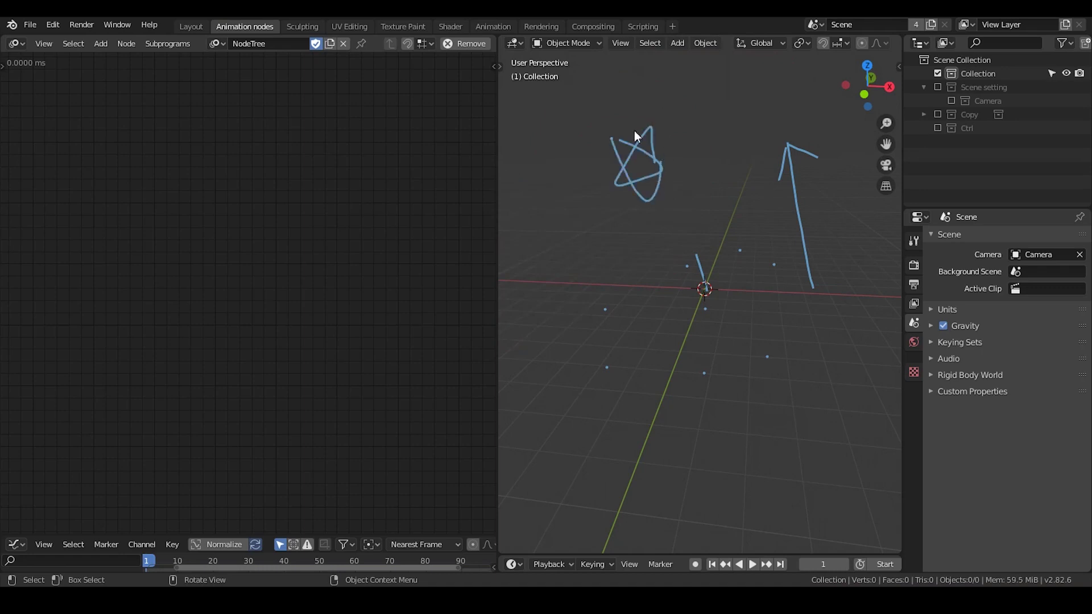
mouse_move(704, 145)
right_mouse_down()
mouse_move(704, 190)
mouse_move(750, 270)
mouse_move(787, 282)
mouse_move(734, 280)
right_mouse_up()
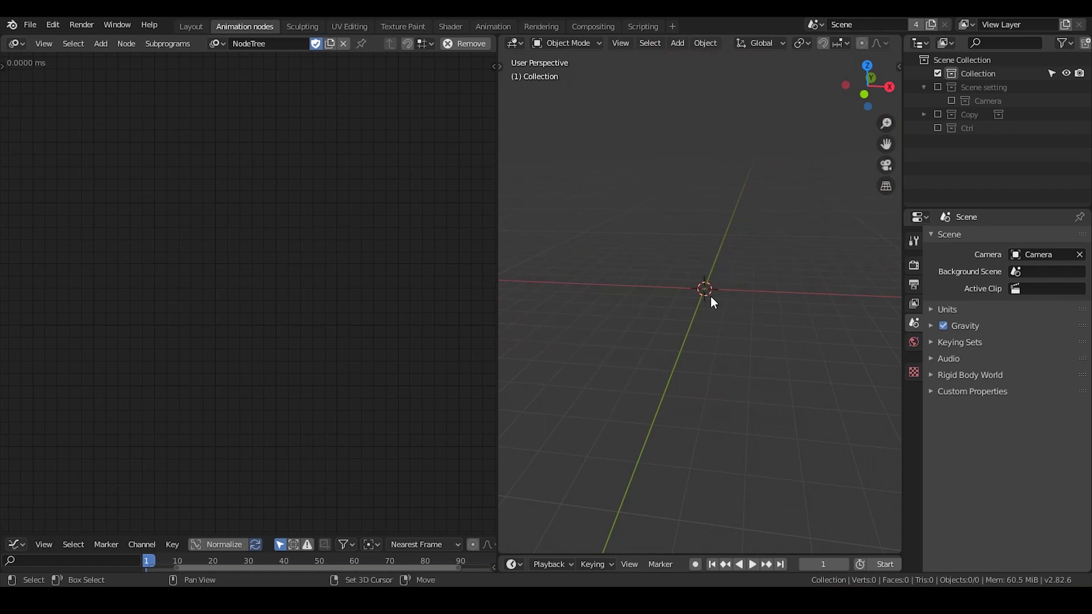
- Add a Bezier circle at the world origin and open it for point editing
middle_click_drag(708, 296, 724, 307)
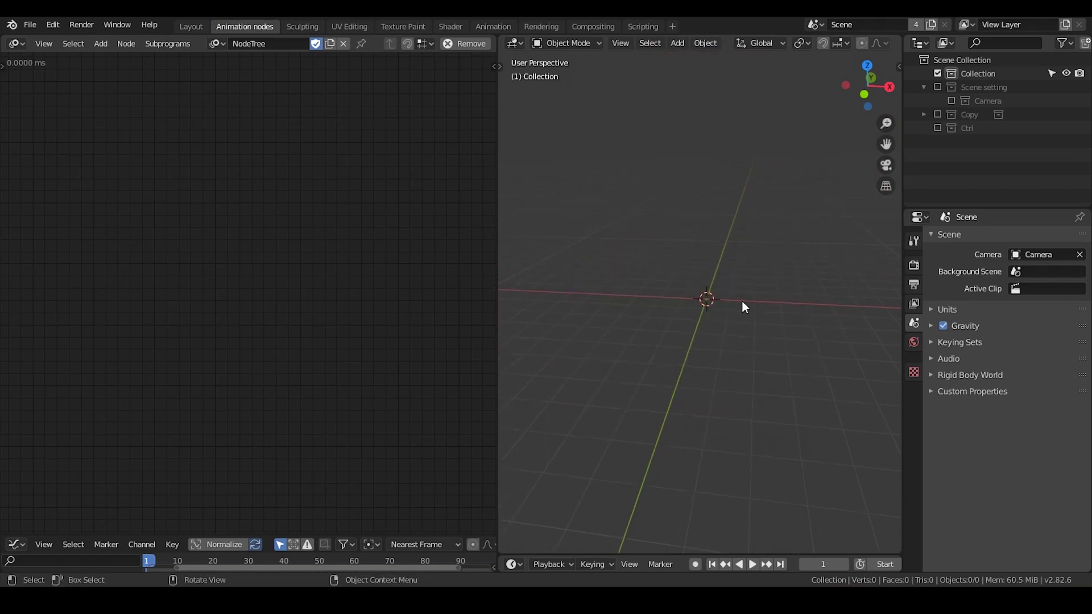
middle_click_drag(716, 314, 710, 248)
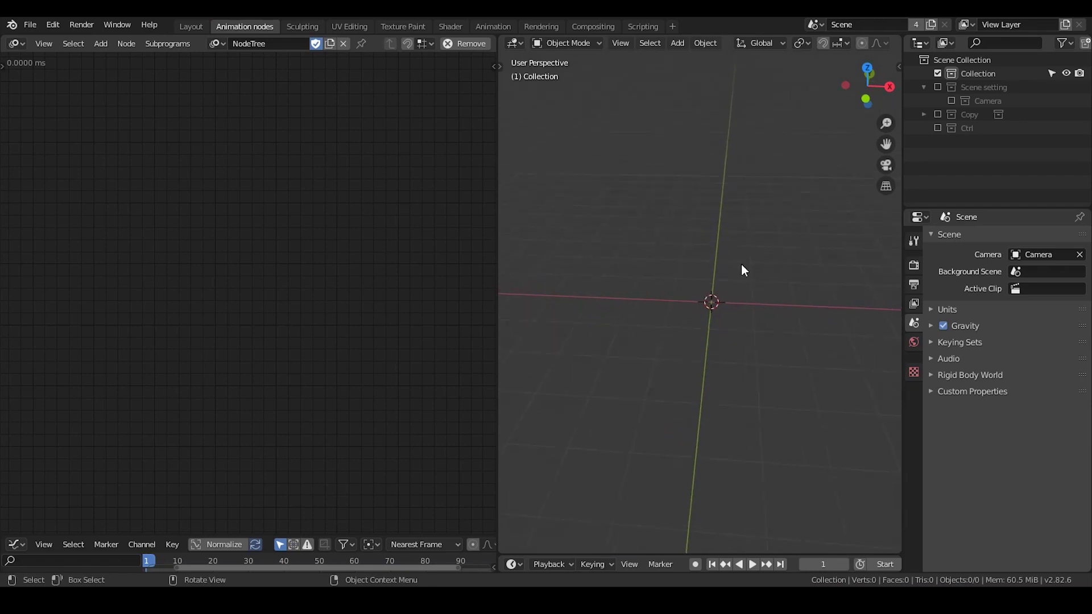
key("shift+a")
mouse_move(708, 244)
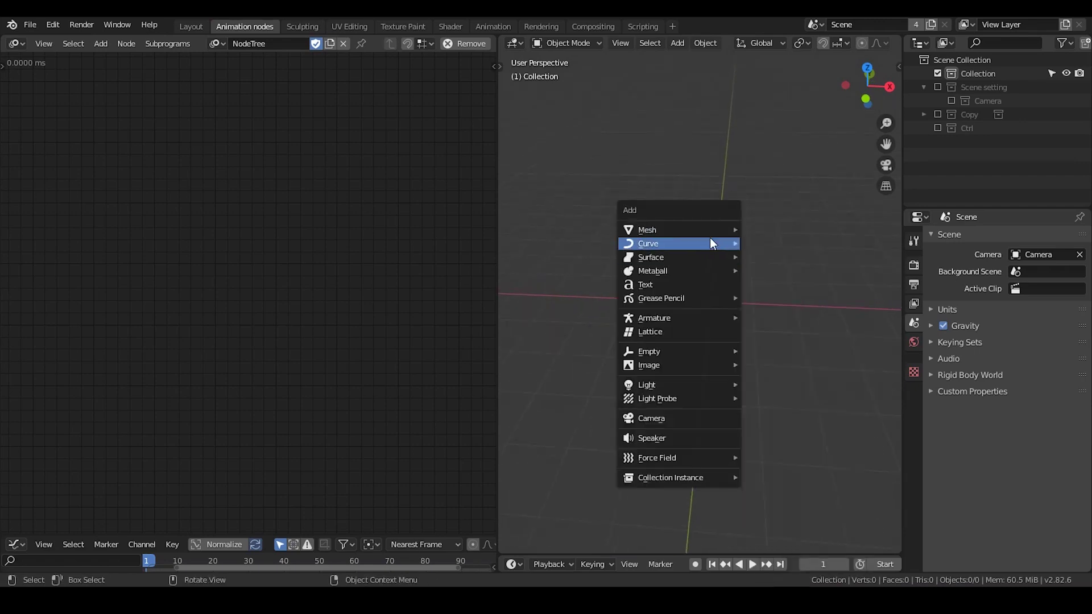
left_click(779, 257)
key("Tab")
key("s")
left_click(706, 305)
- Subdivide the circle's segments and scale the four in-between points inward to form a rounded four-pointed star
right_click(708, 292)
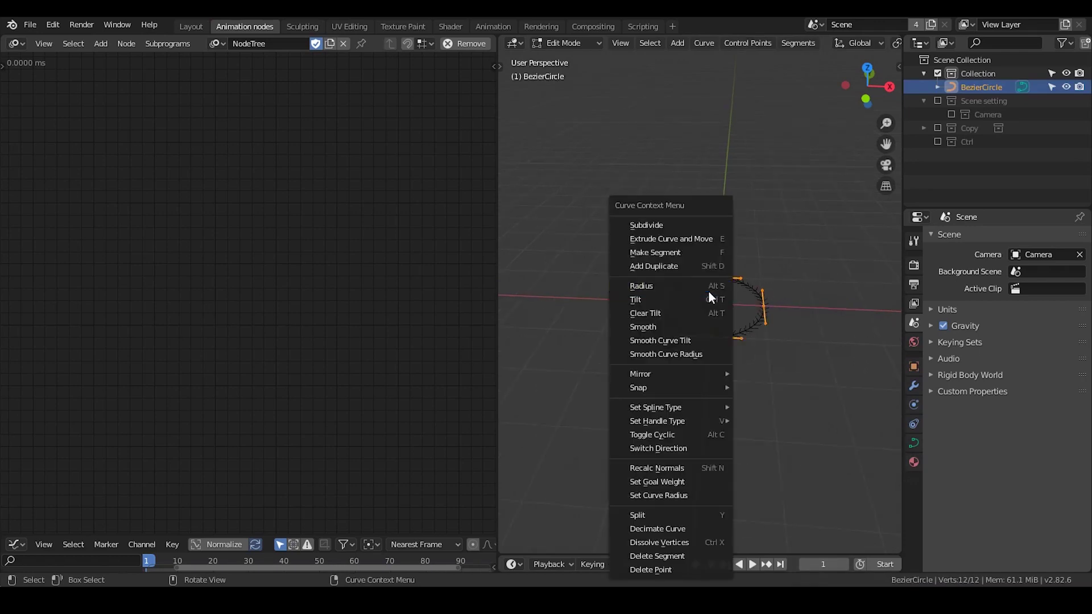
left_click(677, 225)
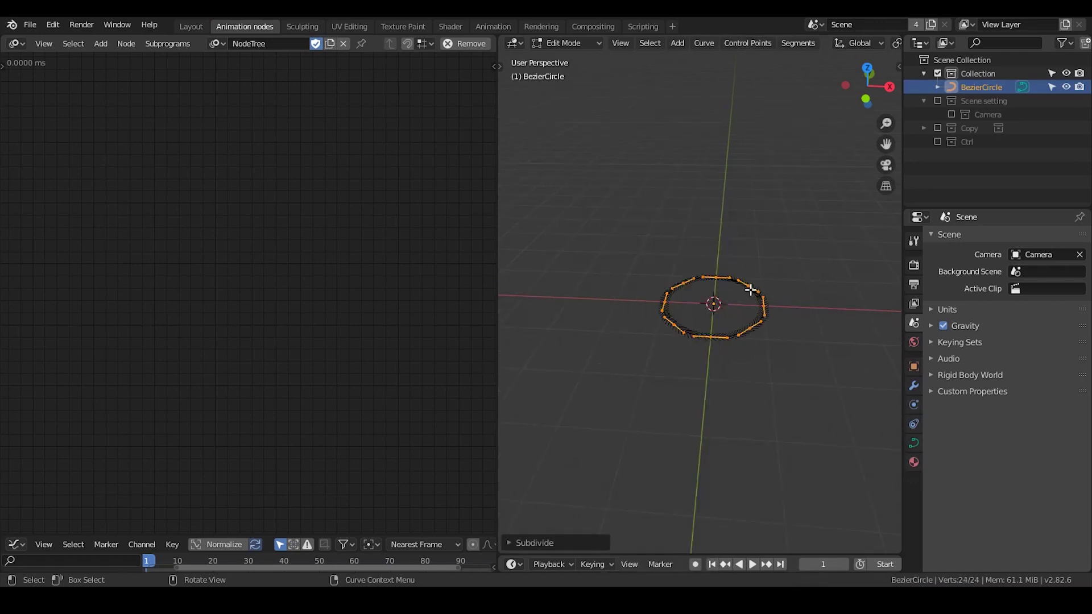
left_click(685, 282)
left_click(673, 325, "shift")
left_click(748, 328, "shift")
left_click(749, 287, "shift")
key("s")
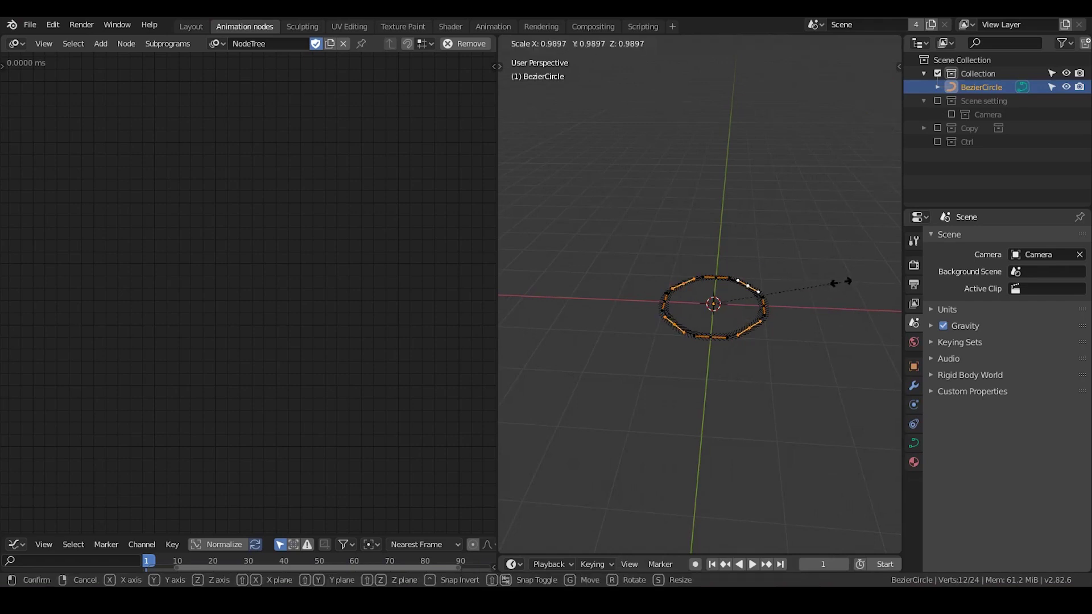
left_click(794, 300)
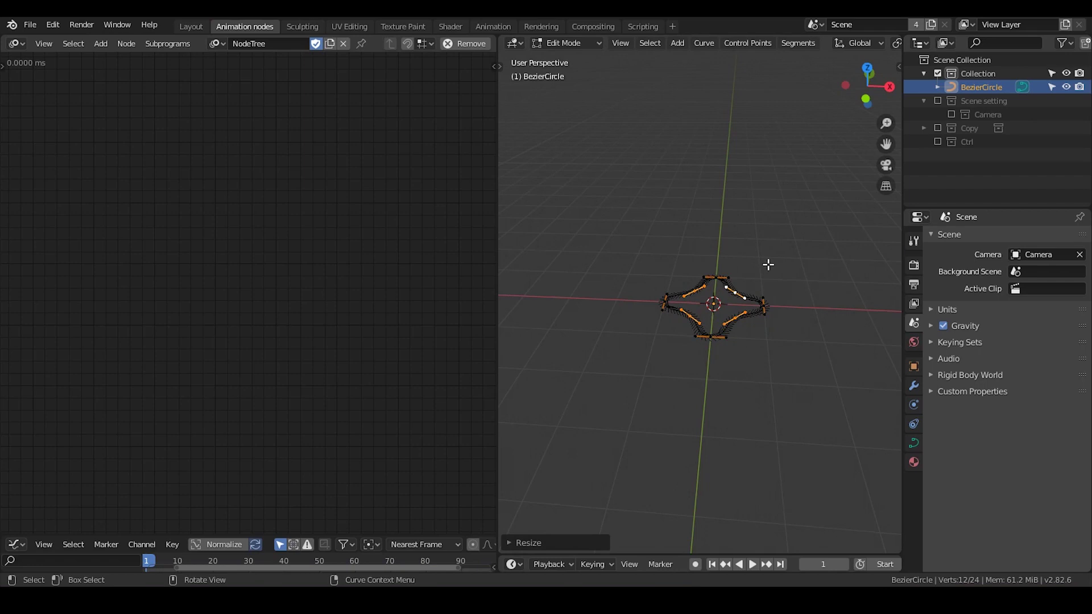
scroll(743, 318, "up", 2)
middle_click_drag(744, 336, 747, 341)
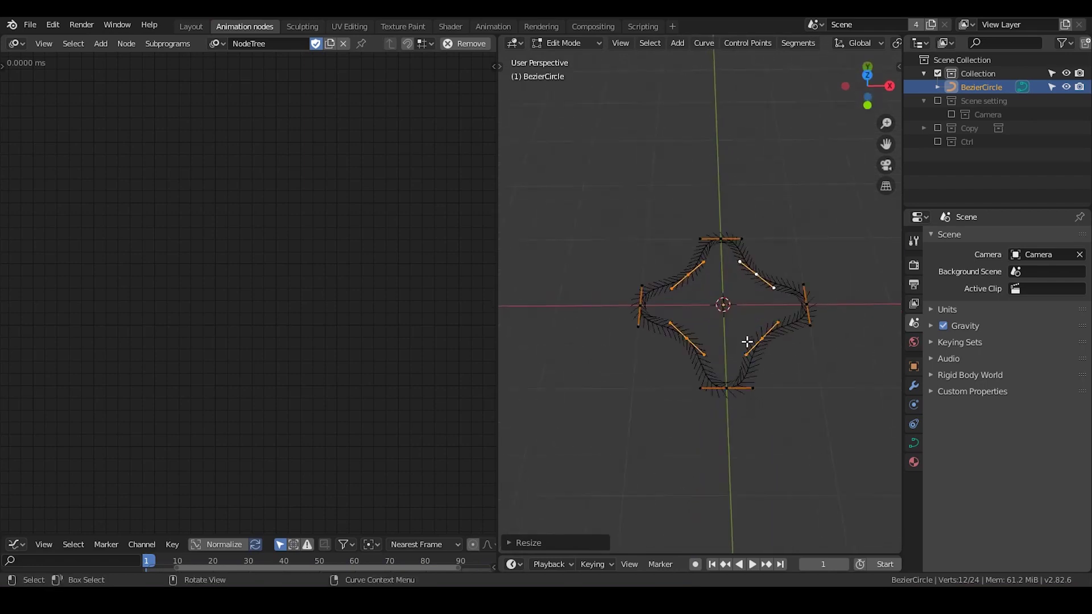
scroll(762, 324, "down", 2)
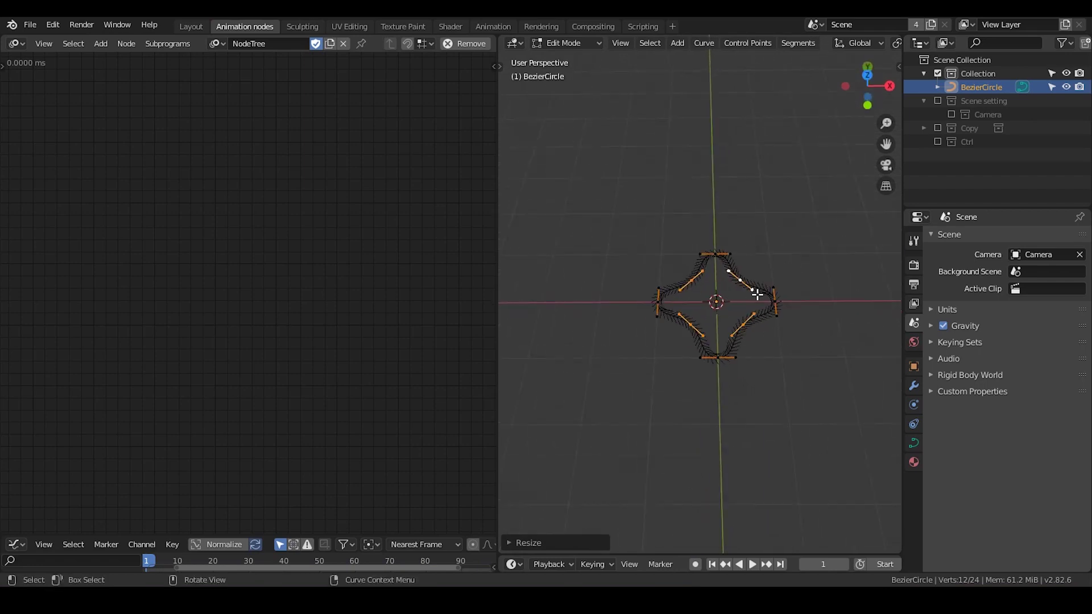
key("Tab")
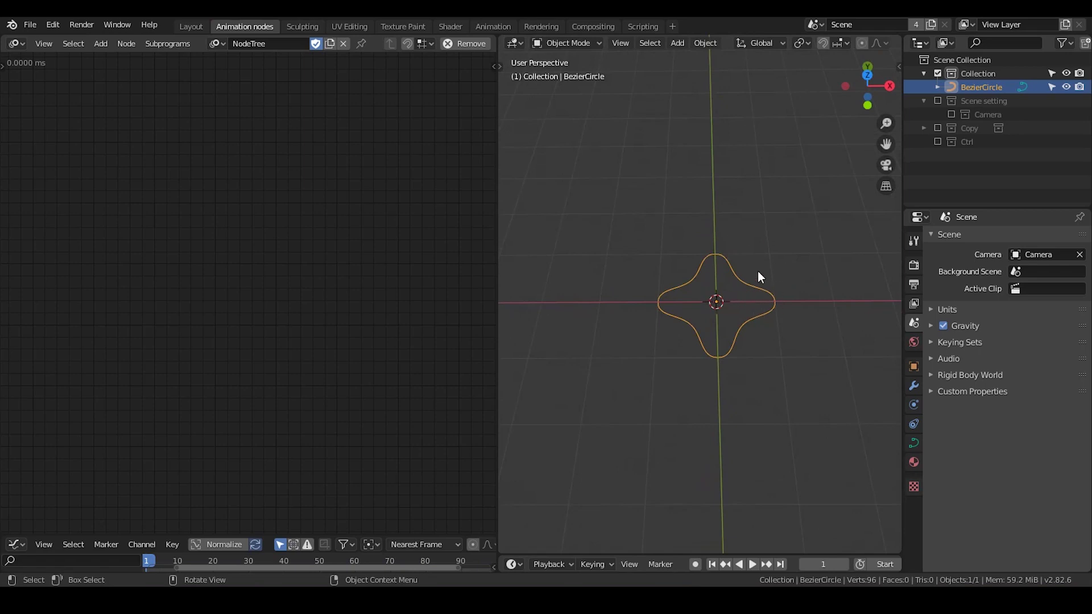
key("Tab")
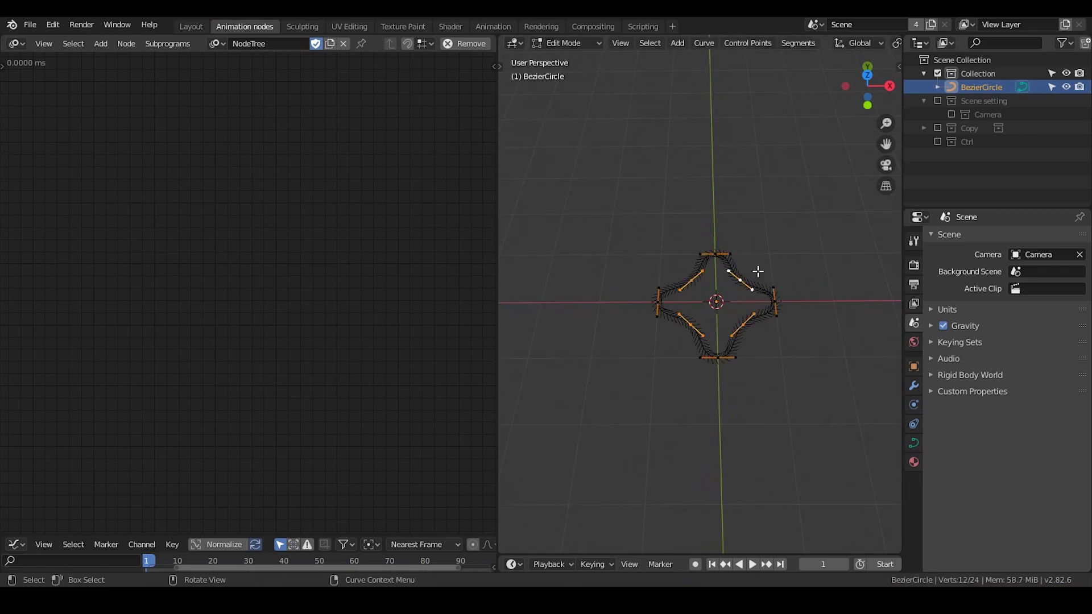
- Delete all vertices of the Bezier circle, keeping the empty curve object, and return to Object Mode
left_click(700, 277)
left_click(691, 326)
left_click(740, 278, "shift")
key("a")
key("x")
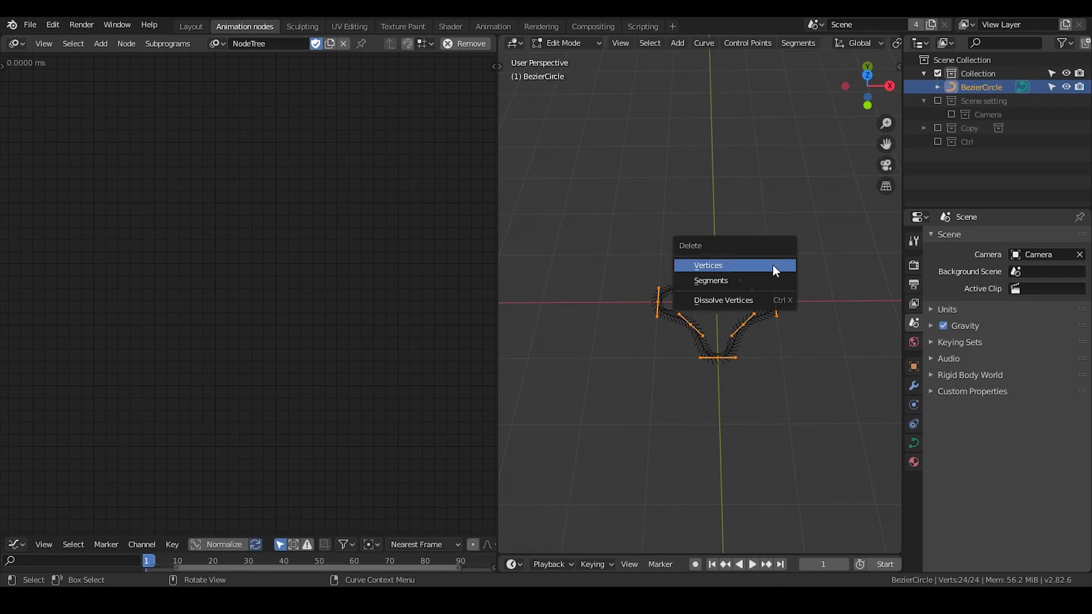
left_click(773, 265)
key("Tab")
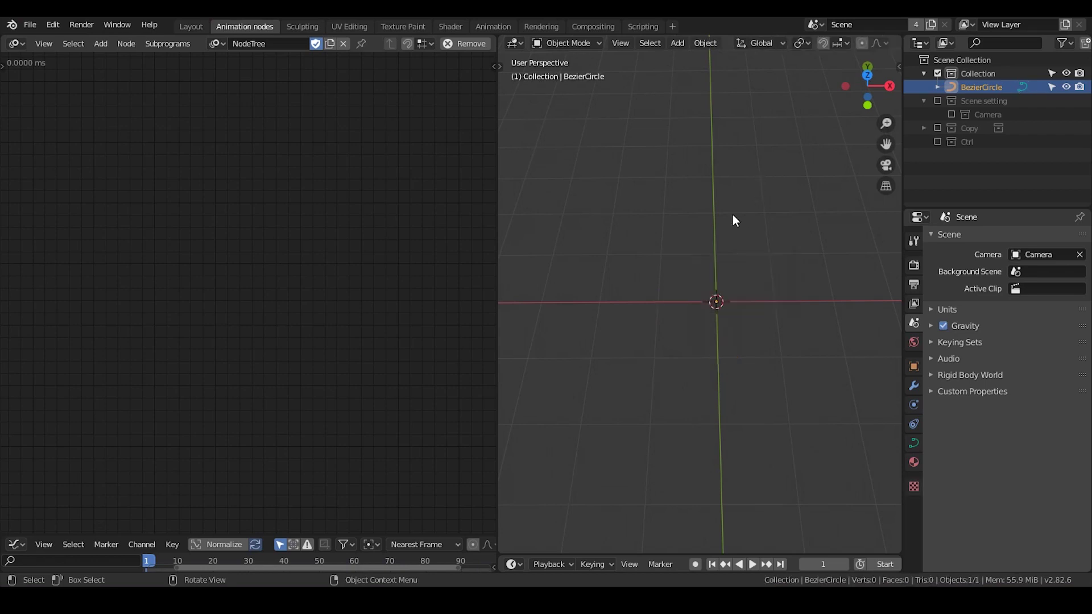
- Add a Distribute Matrices node to the node tree and set its mode to Circle
middle_click_drag(750, 317, 730, 225)
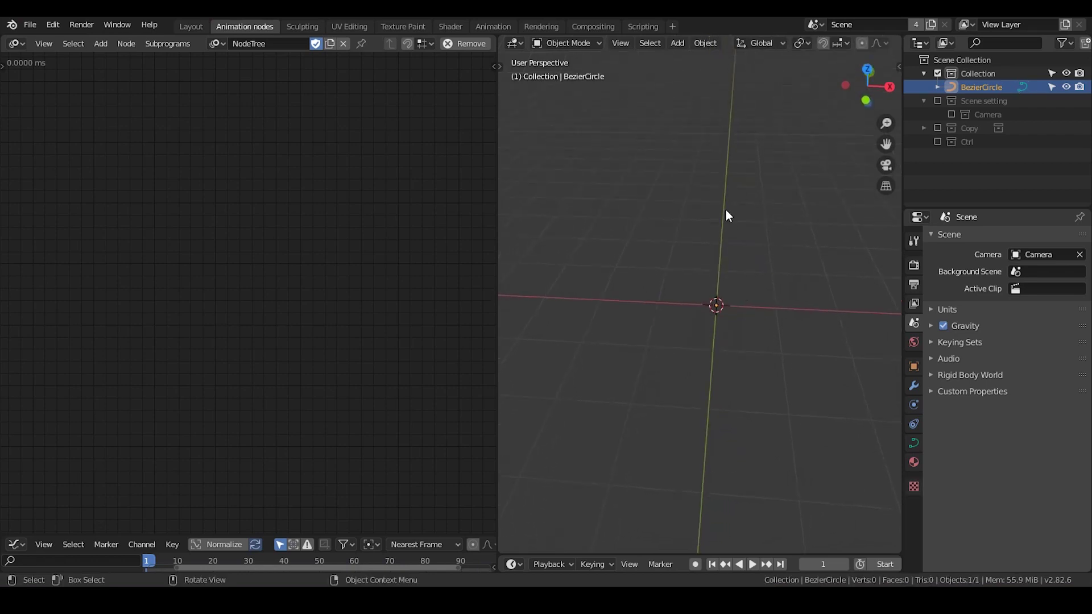
key("ctrl+a")
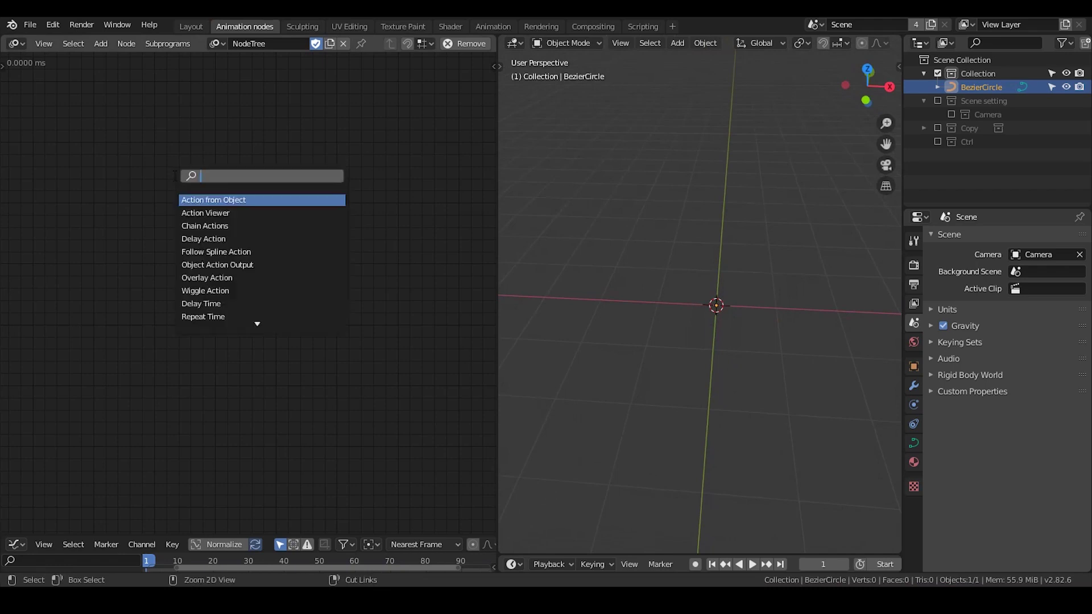
type("distribute")
key("Return")
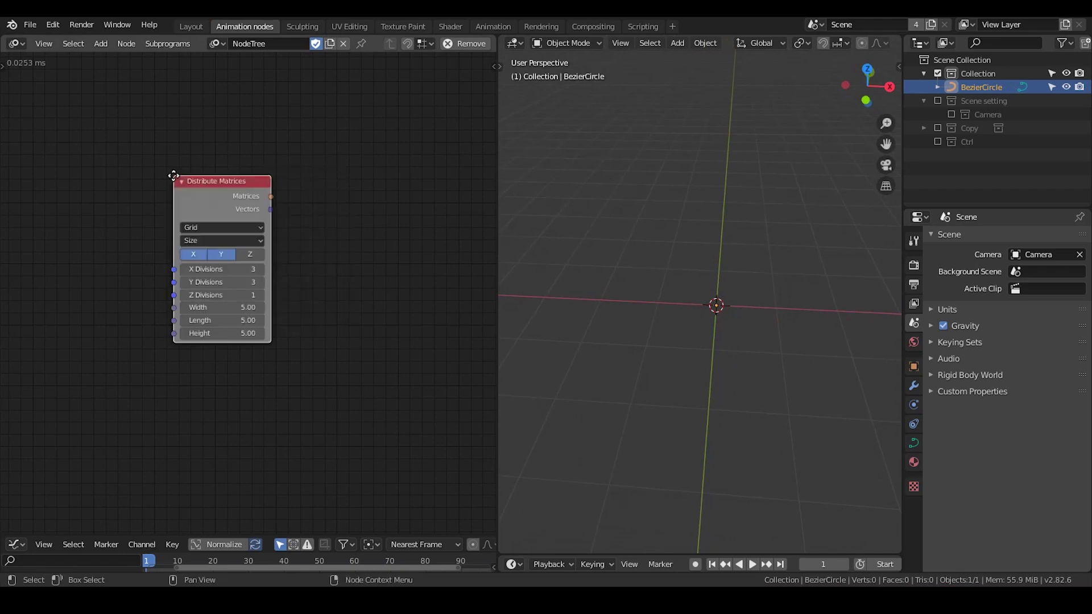
left_click(186, 195)
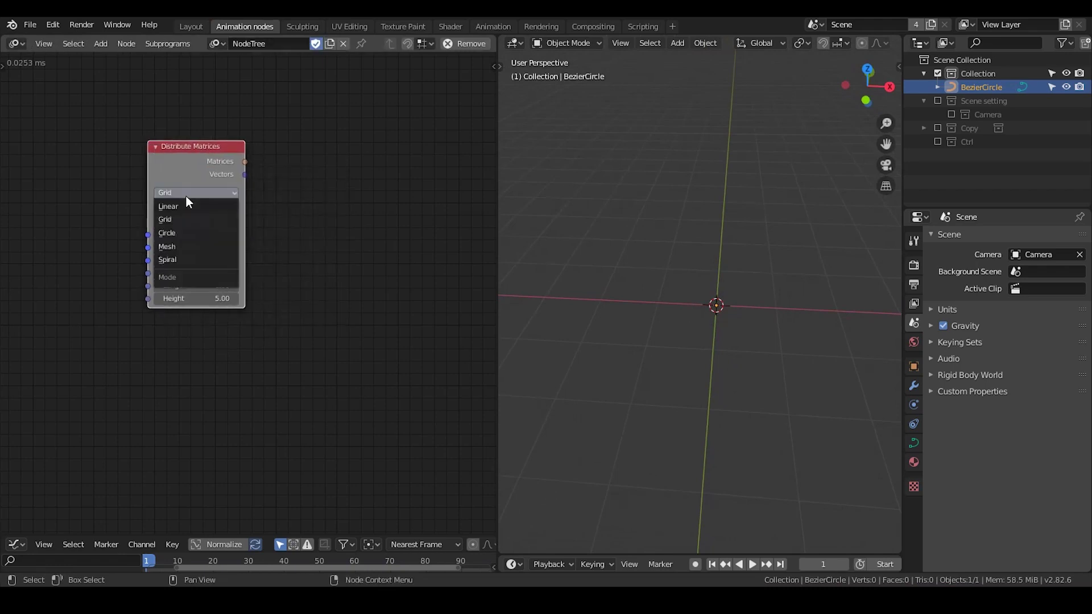
left_click(187, 231)
- Add a 3D Viewer node fed by the Vectors output of Distribute Matrices and space the two nodes apart
key("ctrl+a")
type("3")
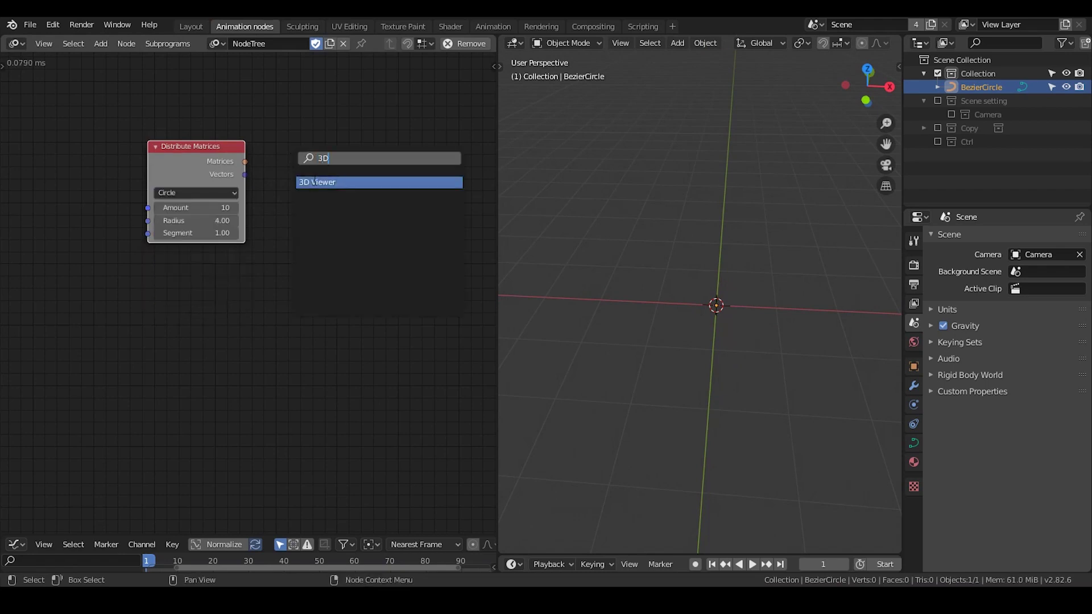
key("Return")
left_click(301, 152)
left_click_drag(244, 174, 364, 170)
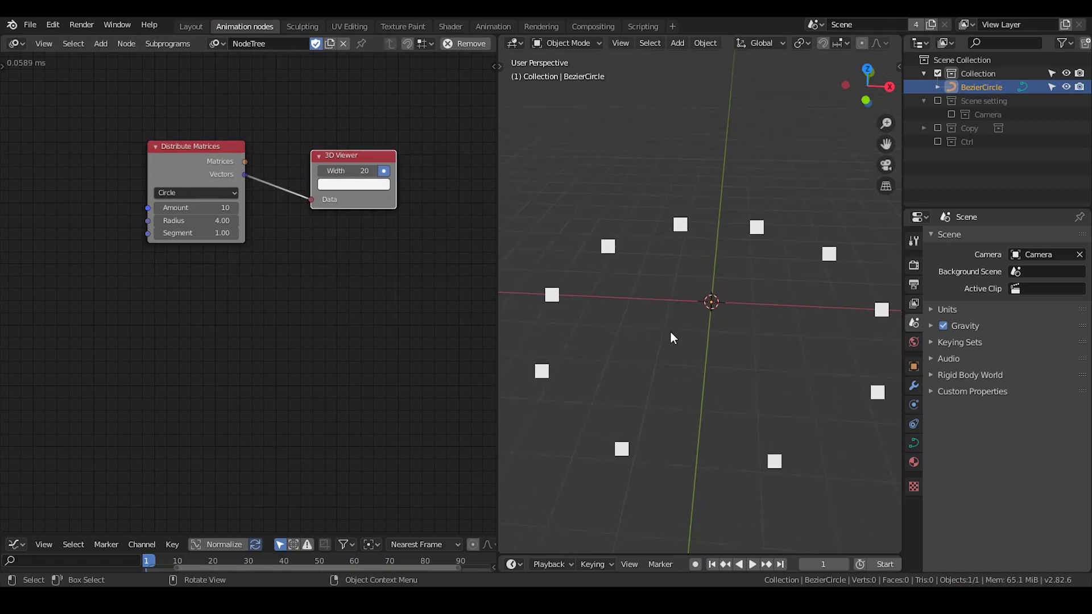
scroll(671, 335, "down", 1)
left_click_drag(207, 160, 156, 169)
left_click(364, 157)
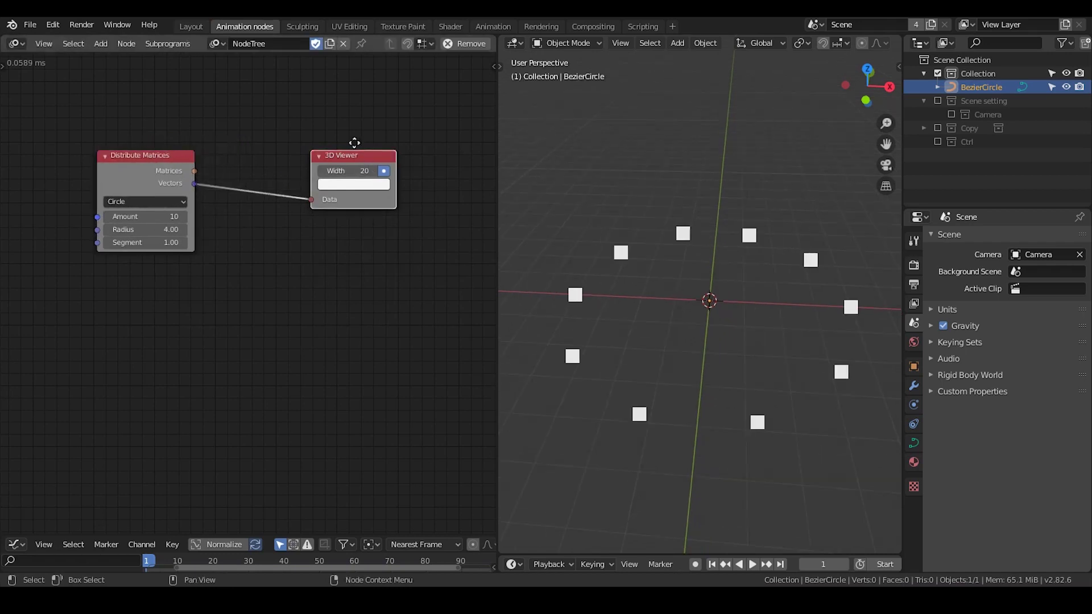
left_click_drag(363, 156, 343, 122)
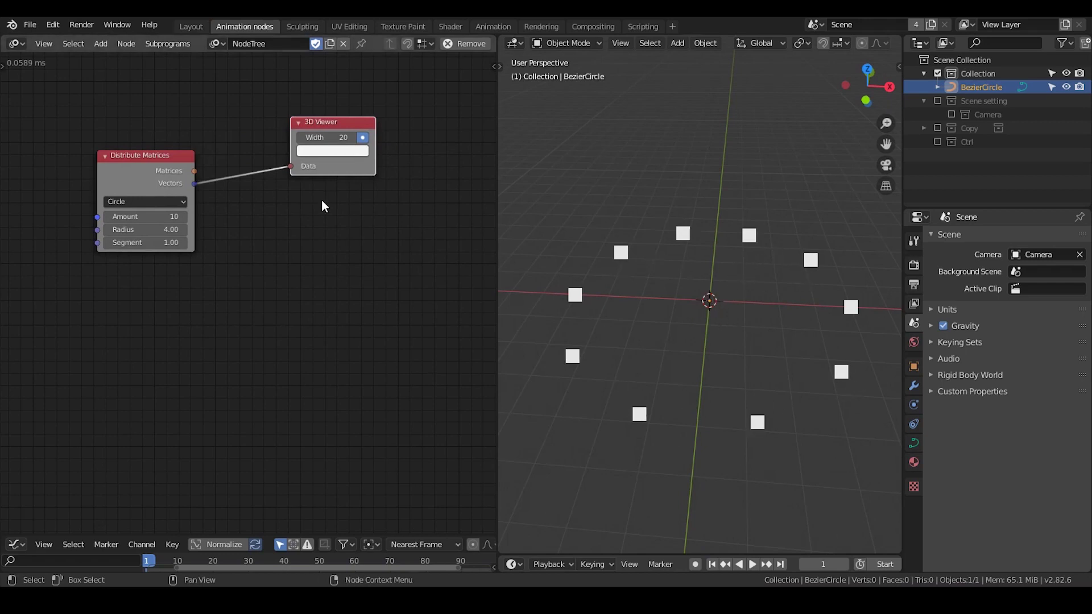
- Add an Index Mask Falloff node below the Distribute Matrices node
scroll(314, 248, "up", 1)
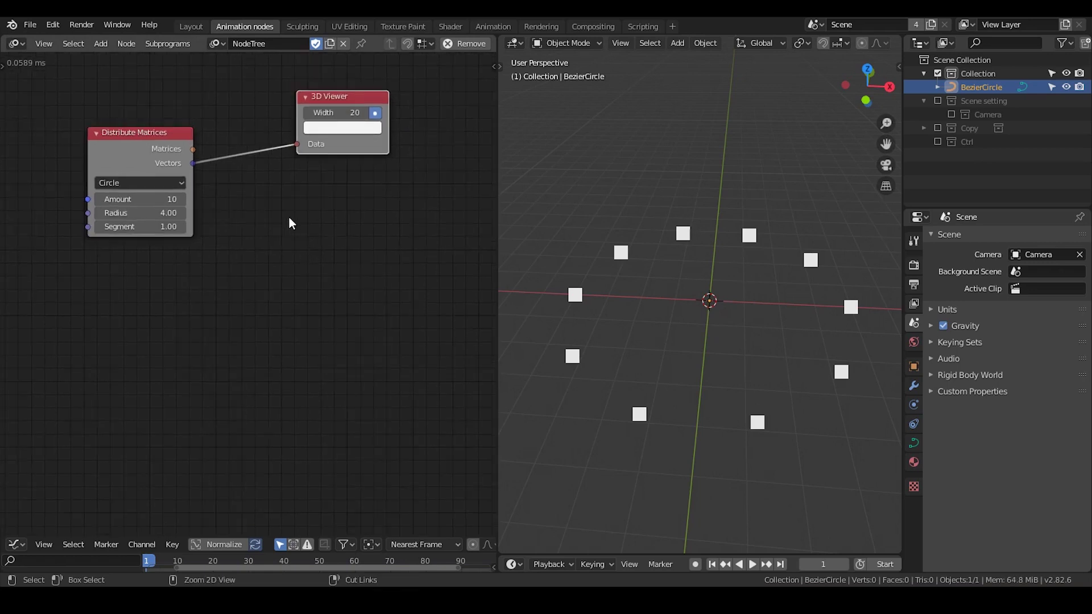
key("ctrl+a")
type("index m")
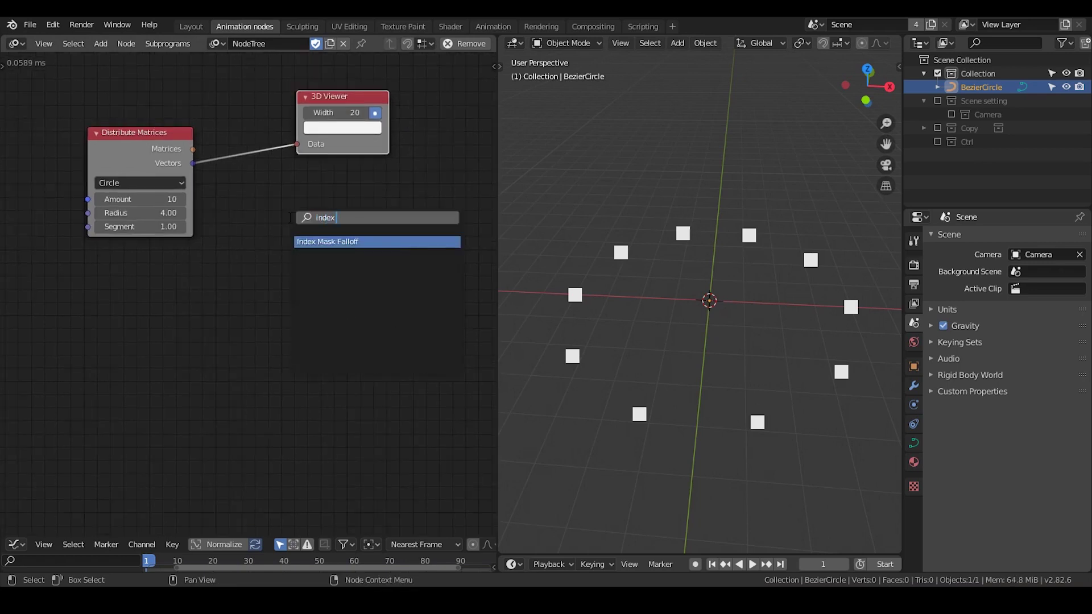
key("Return")
left_click(106, 263)
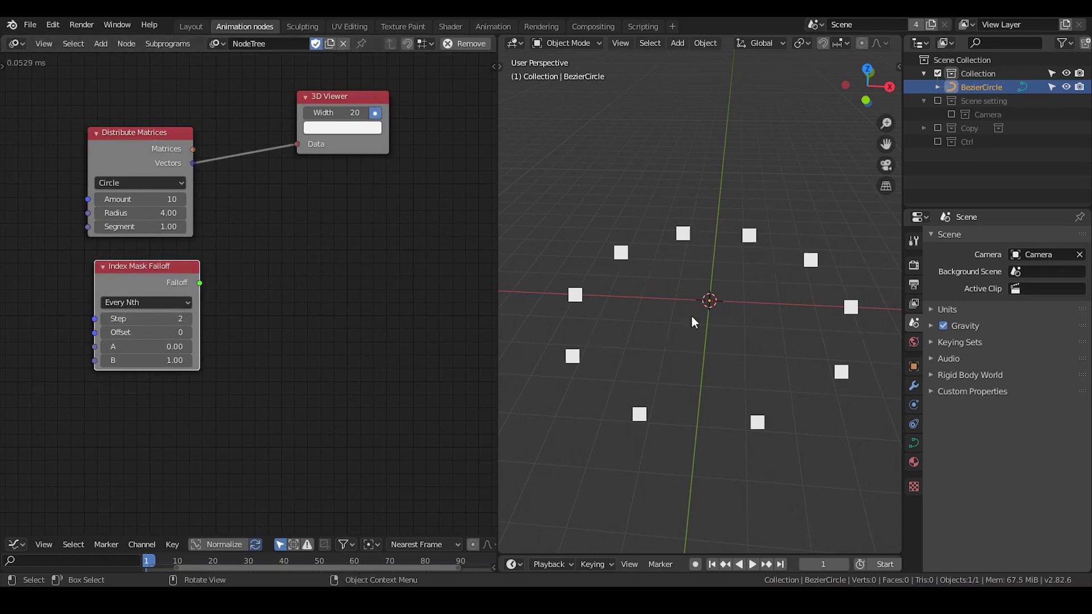
- Move the 3D Viewer aside and create a loop through the Vectors output of Distribute Matrices
left_click_drag(323, 97, 358, 91)
left_click(138, 160)
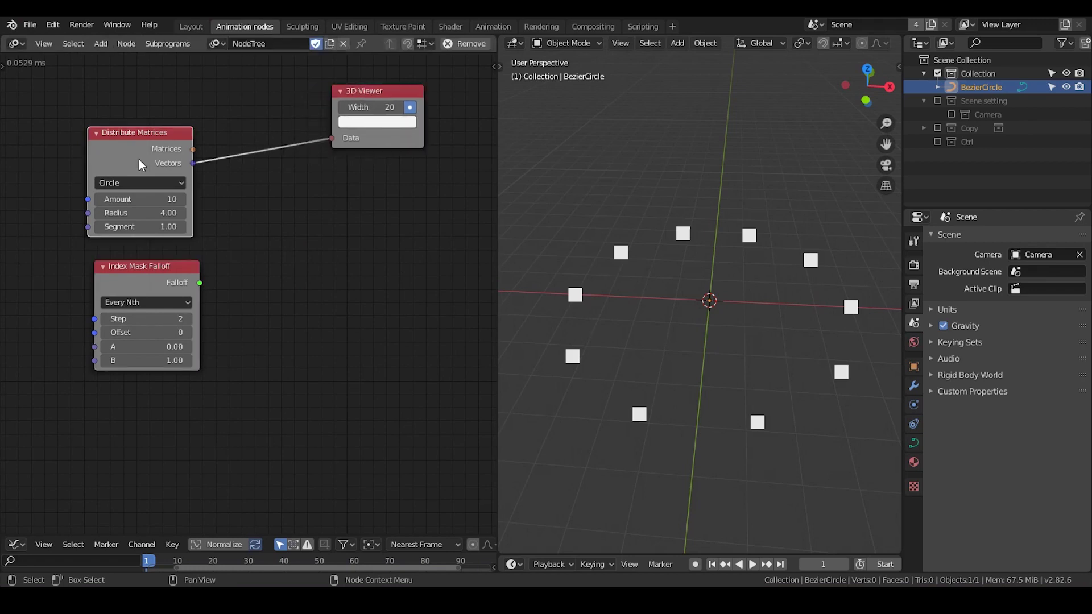
key("w")
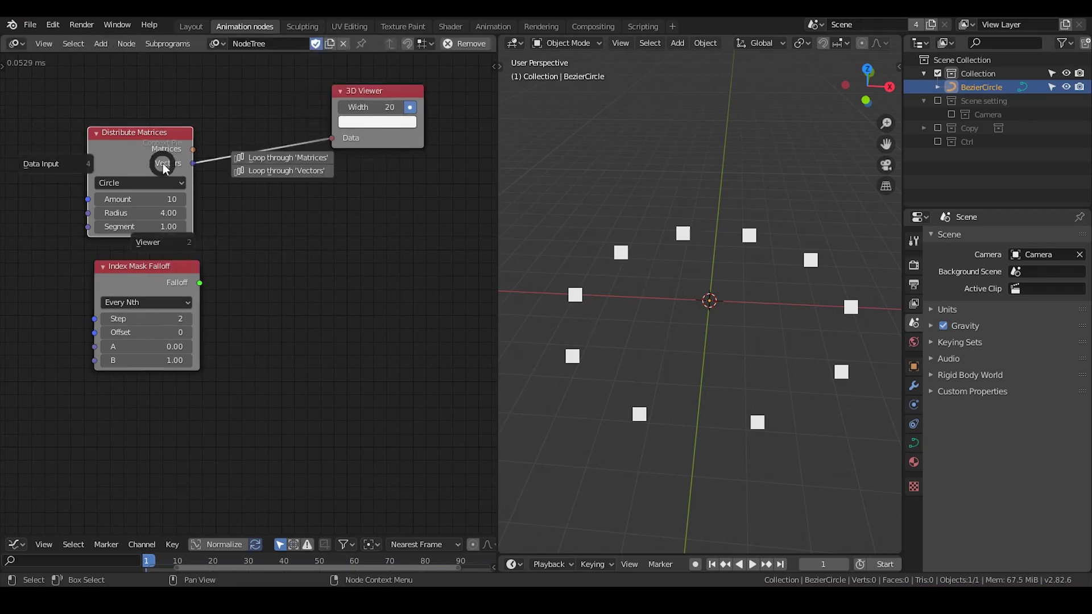
left_click(295, 174)
left_click(320, 297)
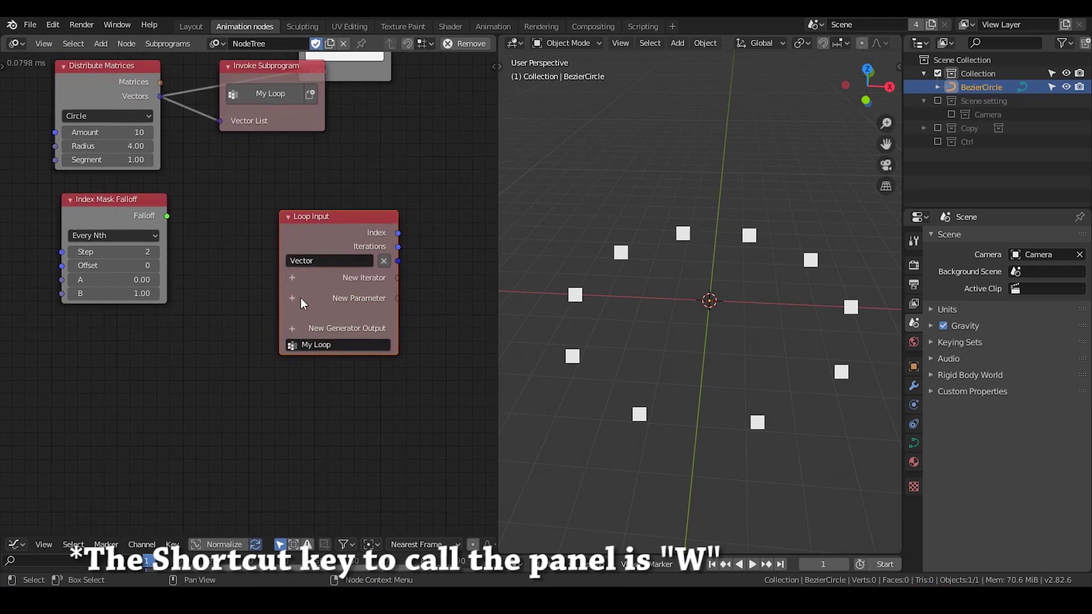
- Add a Falloff parameter to the loop and connect the Index Mask Falloff output to it on Invoke Subprogram
left_click(292, 299)
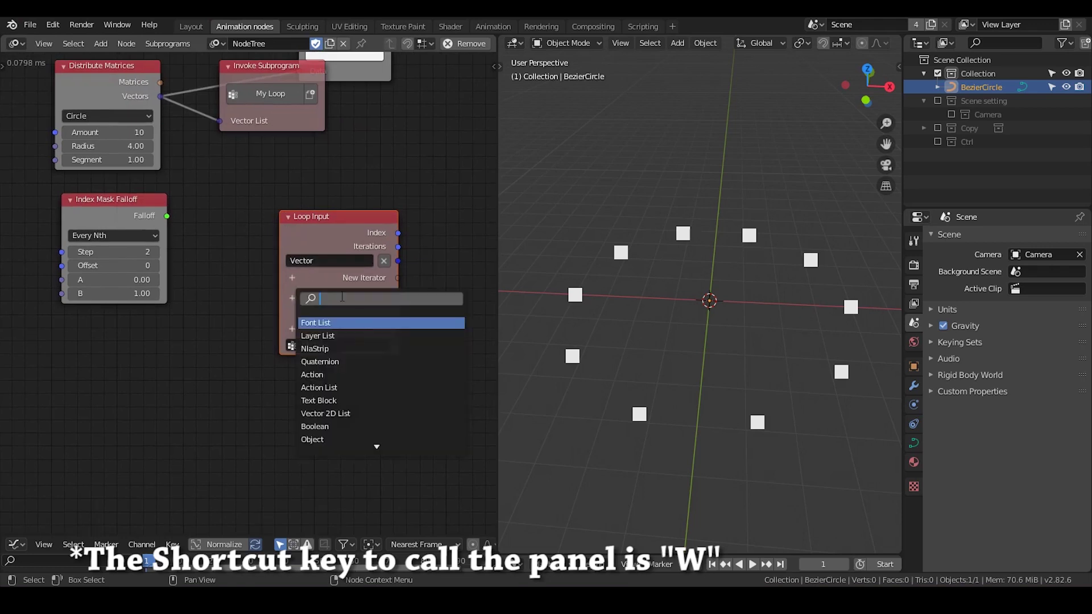
type("fall")
key("Return")
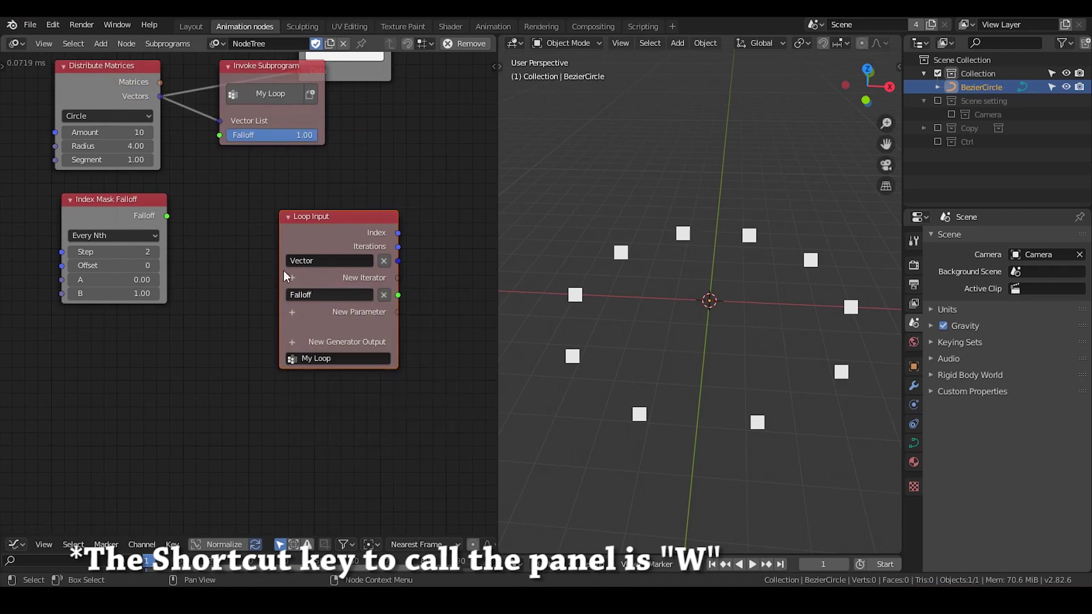
left_click_drag(147, 216, 221, 135)
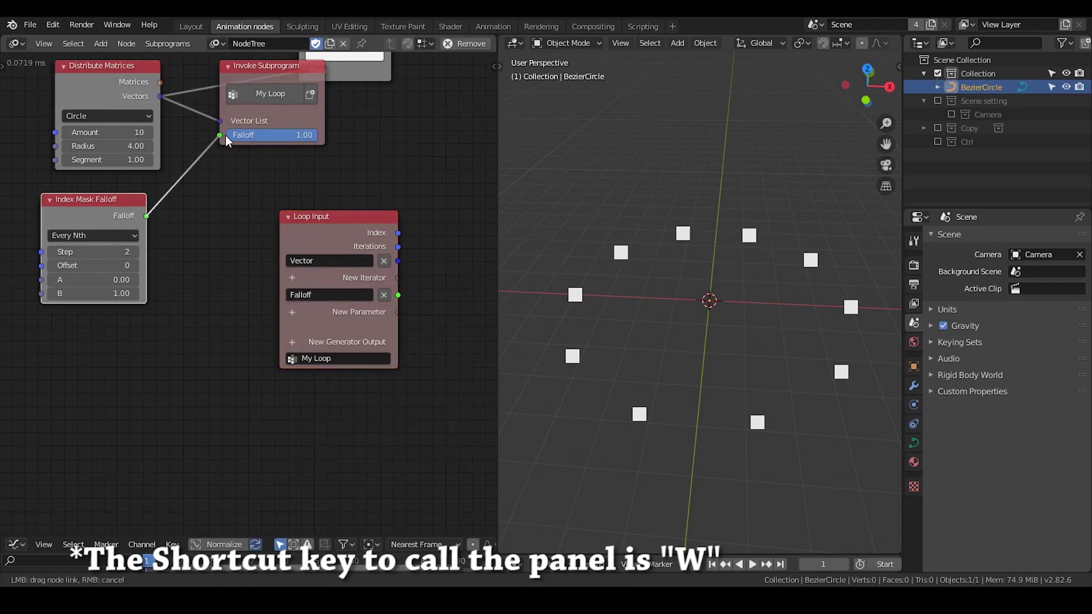
- Add a Mix Vectors node beside the Loop Input node and rearrange the nodes to make room between them
middle_click_drag(306, 246, 197, 245)
type("wmix ve")
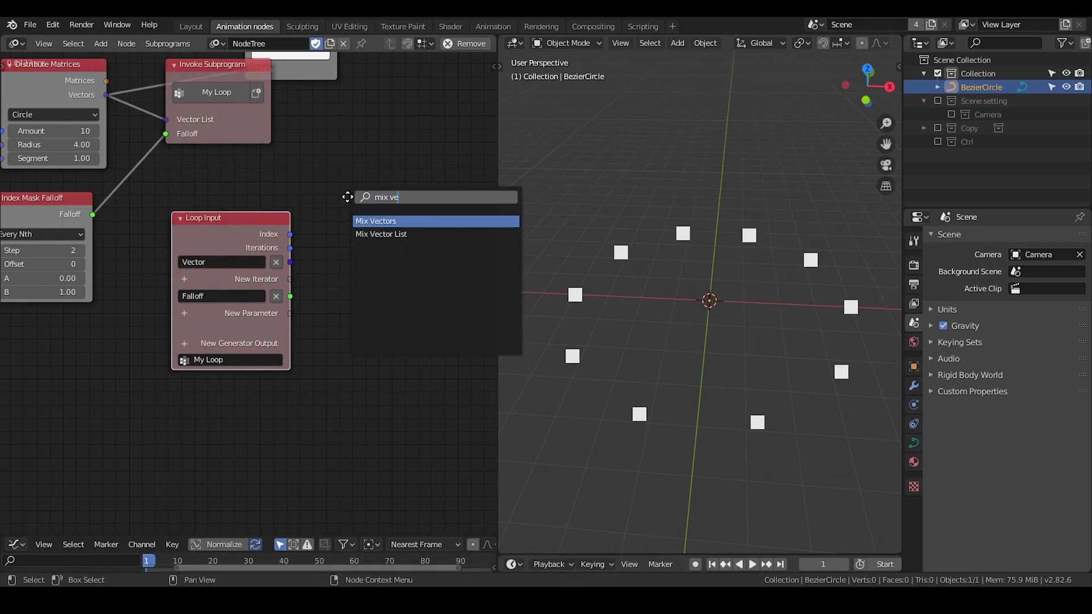
key("Return")
left_click(355, 131)
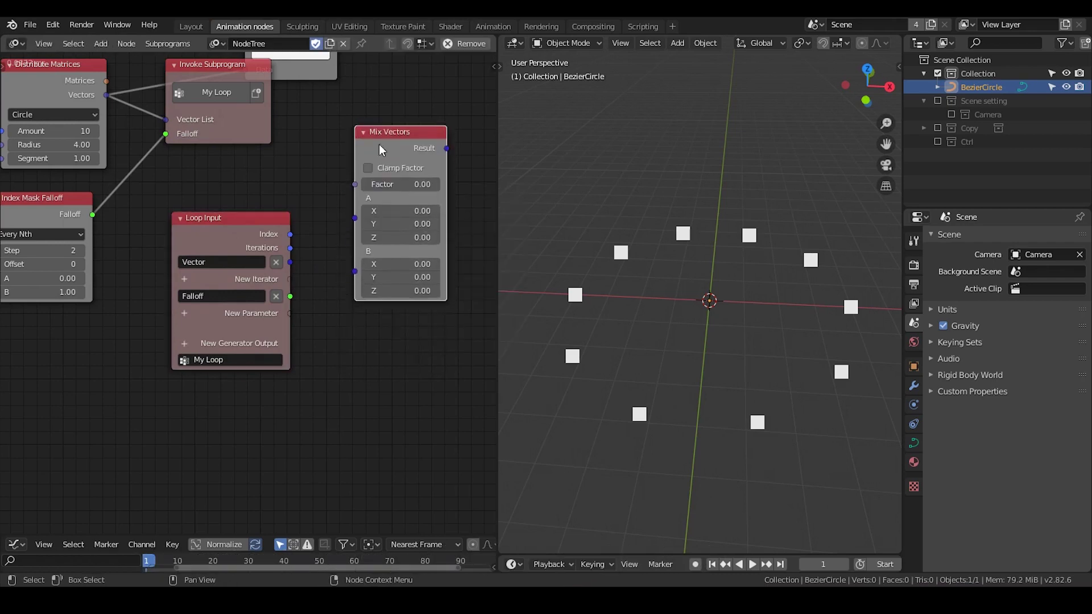
left_click_drag(105, 95, 124, 110)
left_click_drag(145, 161, 362, 212)
left_click_drag(384, 149, 395, 219)
left_click_drag(226, 228, 206, 232)
middle_click_drag(291, 249, 286, 221)
scroll(285, 226, "down", 1)
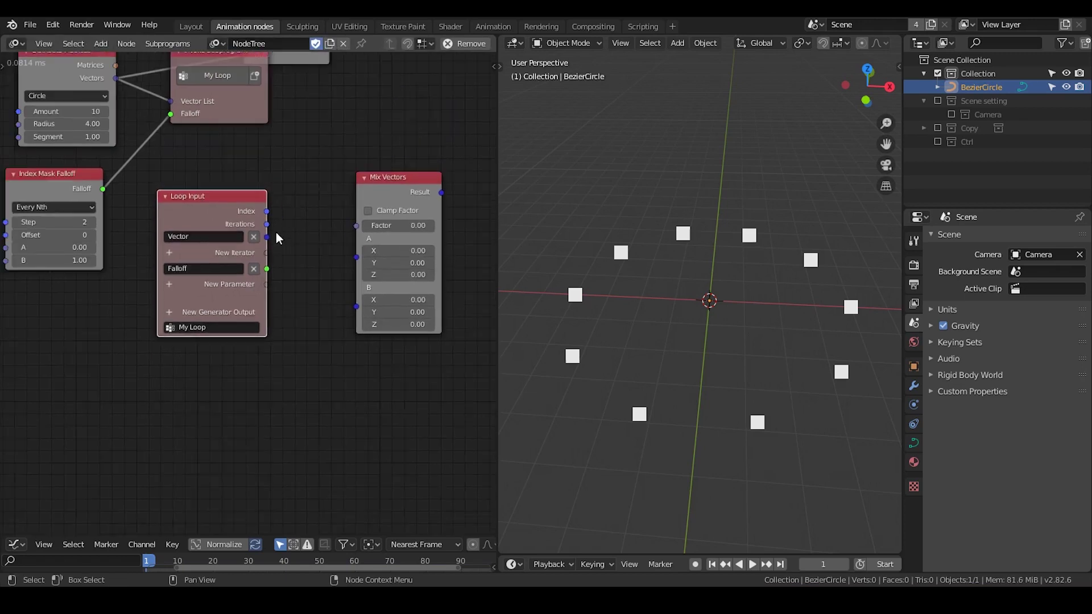
- Connect the Loop Input's Vector output to input A of Mix Vectors and move Mix Vectors farther from Loop Input
left_click_drag(212, 222, 358, 259)
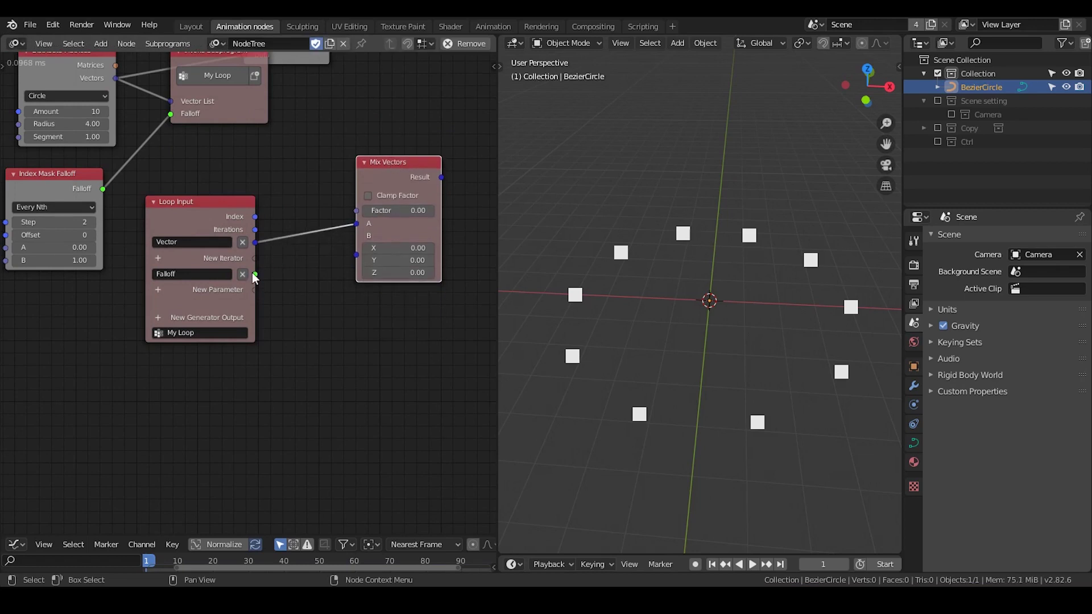
middle_click_drag(388, 238, 344, 225)
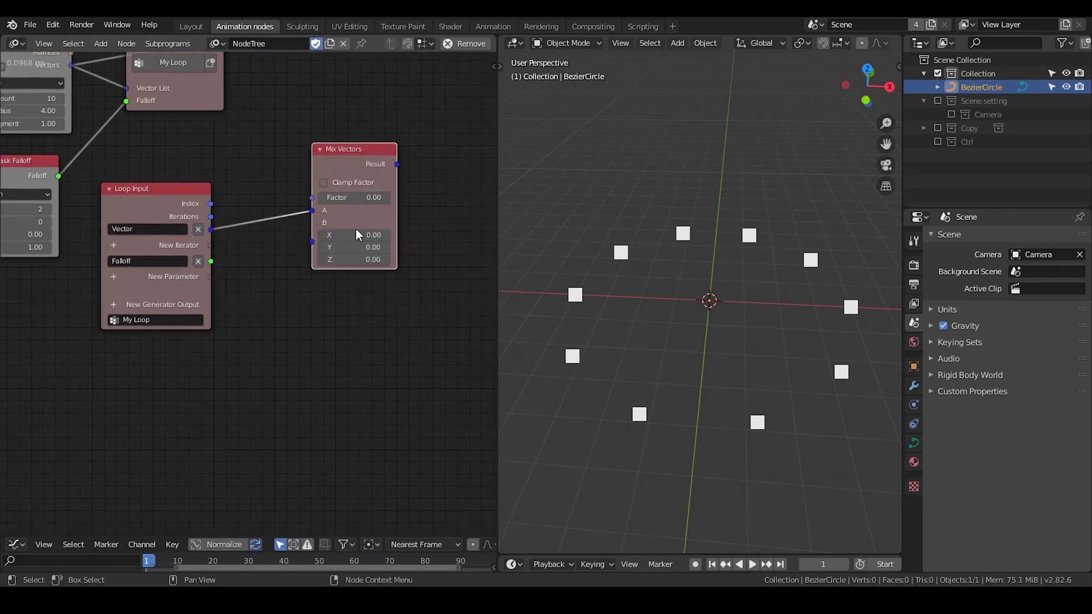
left_click_drag(341, 169, 424, 168)
- Add an Evaluate Falloff node between the Loop Input and Mix Vectors nodes
key("ctrl+a")
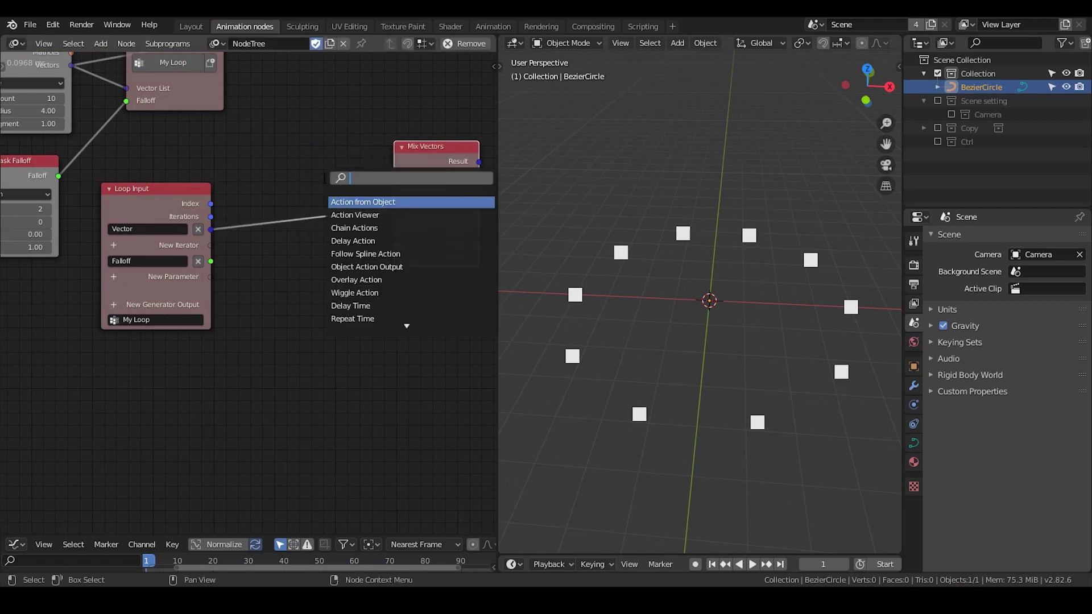
type("evaluate")
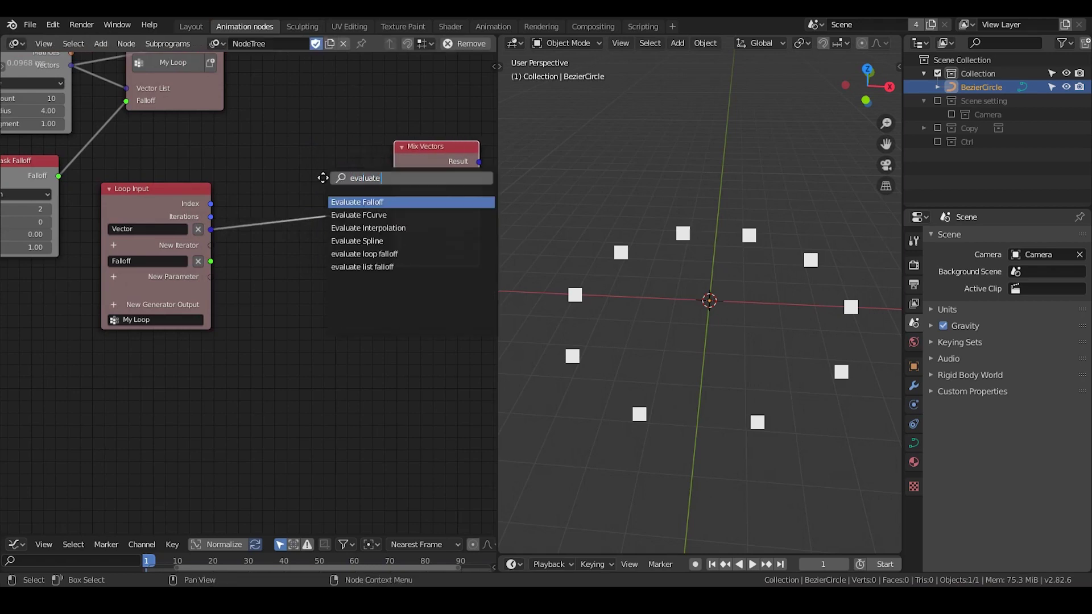
key("Return")
left_click(273, 244)
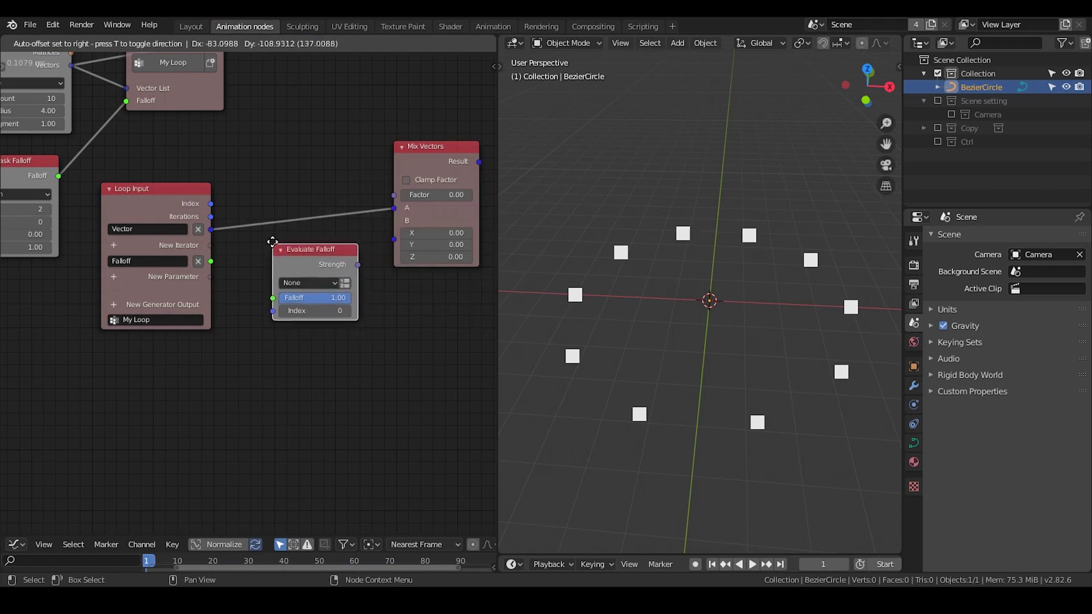
- Connect the Loop Input's Index and Falloff outputs to the matching inputs of Evaluate Falloff
middle_click_drag(271, 240, 295, 220)
left_click_drag(236, 184, 295, 292)
left_click_drag(323, 255, 322, 244)
scroll(323, 253, "up", 1)
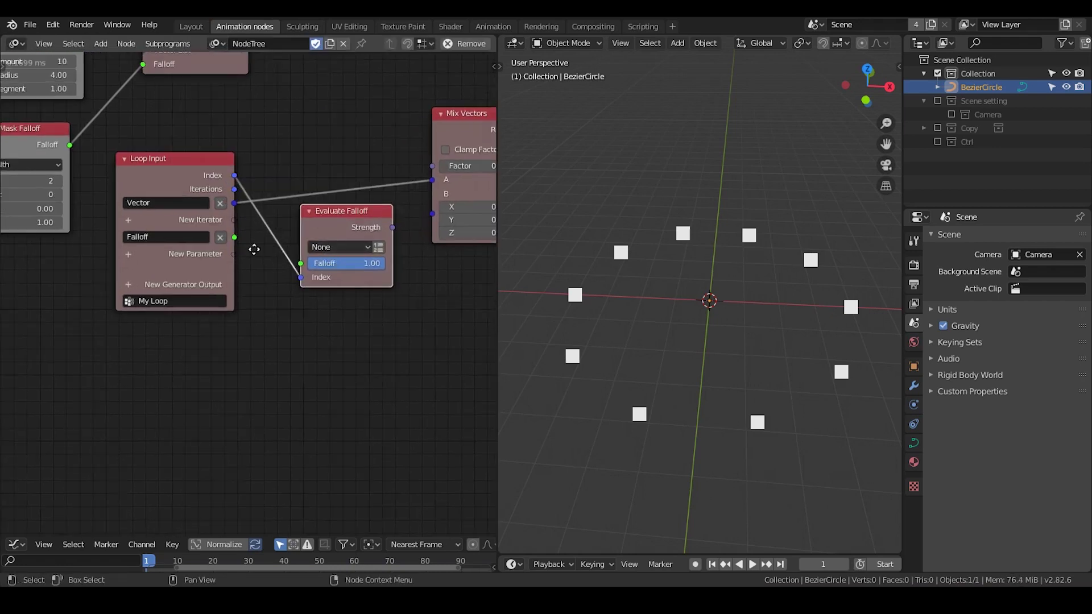
middle_click_drag(242, 249, 289, 250)
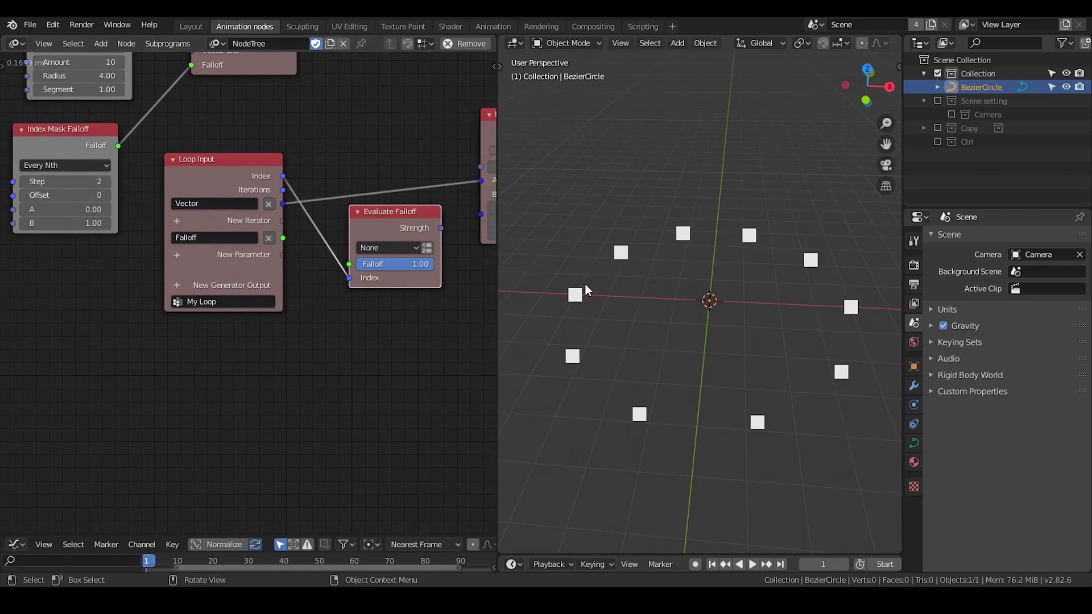
left_click_drag(283, 237, 351, 264)
- Move Mix Vectors farther away and connect Evaluate Falloff's Strength output to its Factor input
middle_click_drag(341, 291, 179, 304)
left_click_drag(337, 138, 389, 137)
left_click_drag(275, 239, 374, 176)
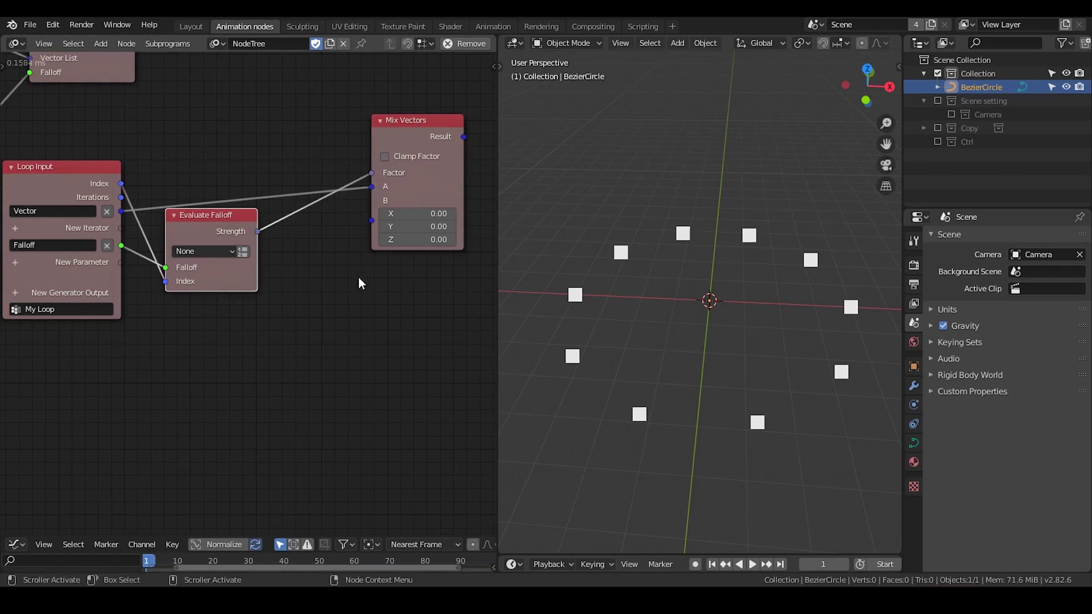
- Add a Vector List generator output to the loop and connect the Mix Vectors Result to it
scroll(315, 291, "down", 2)
left_click(56, 304)
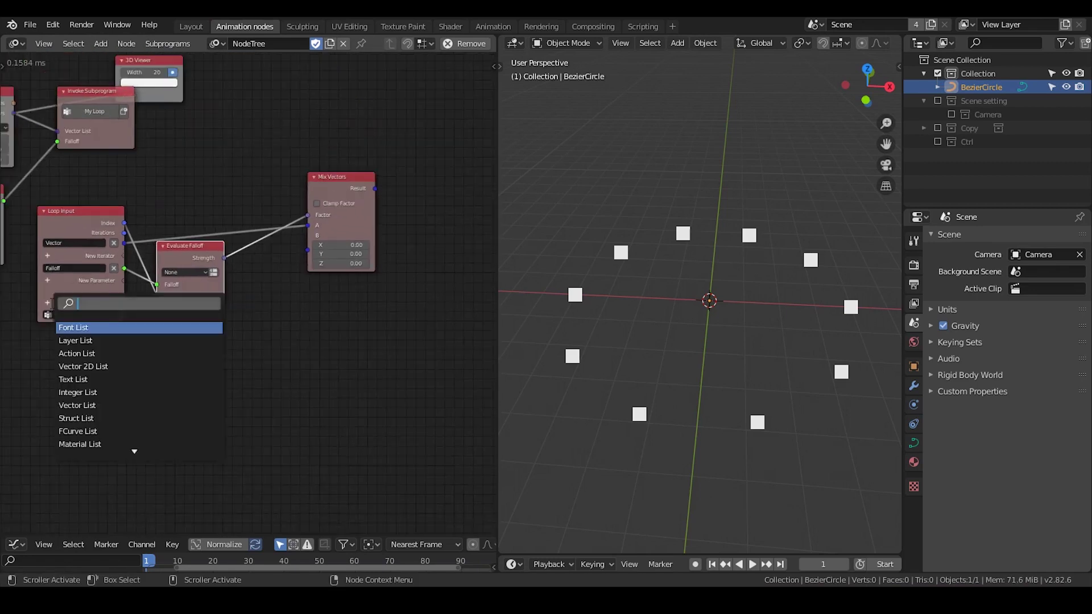
type("vector")
key("Down")
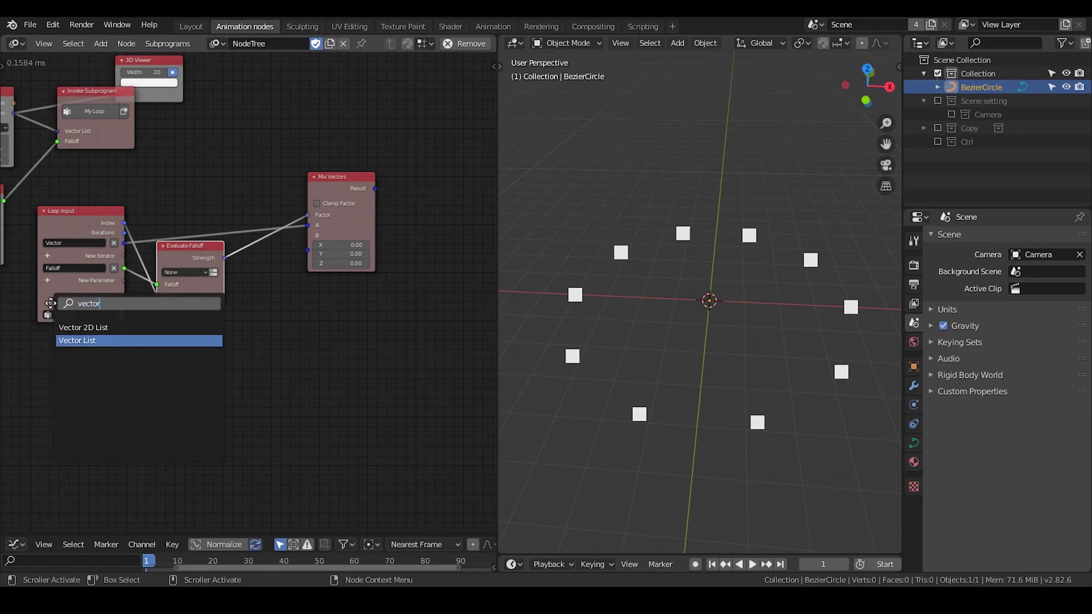
key("Return")
left_click_drag(375, 188, 407, 188)
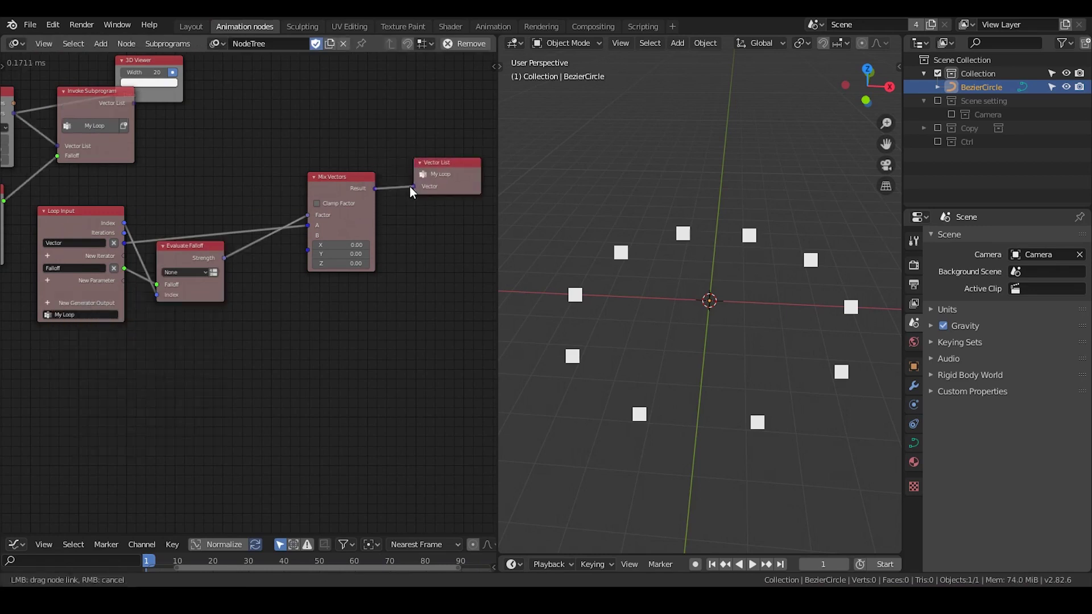
- Move the 3D Viewer node clear of the Invoke Subprogram node
middle_click_drag(295, 192, 342, 230)
scroll(335, 227, "up", 3)
left_click_drag(207, 96, 263, 121)
middle_click_drag(217, 306, 317, 191)
scroll(374, 216, "up", 1)
scroll(375, 216, "up", 1)
middle_click_drag(247, 300, 64, 308)
middle_click_drag(177, 323, 40, 360)
scroll(40, 360, "down", 3)
middle_click_drag(151, 290, 369, 220)
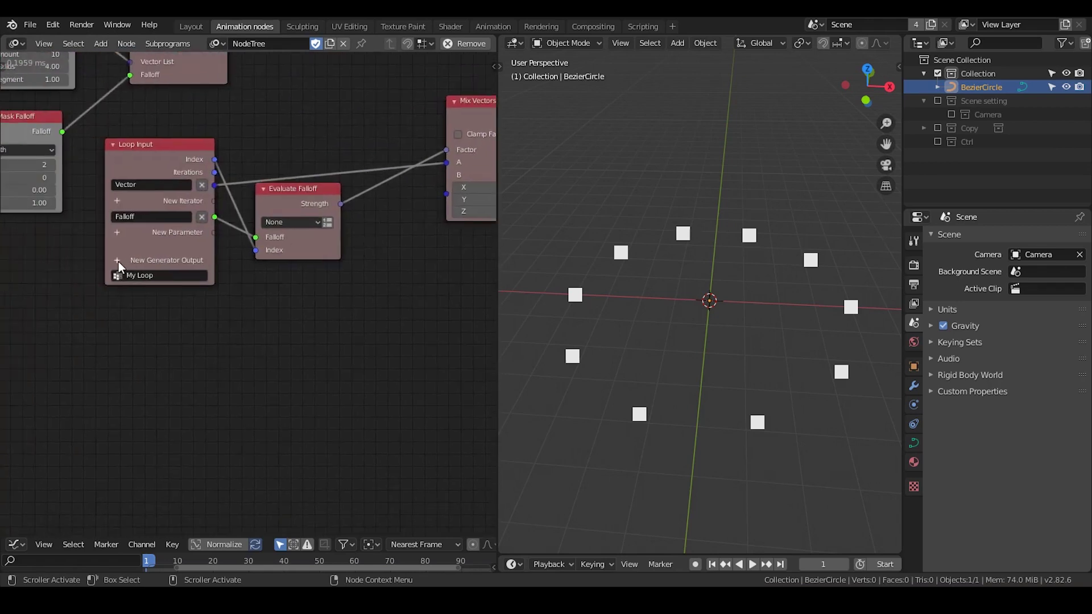
key("ctrl+a")
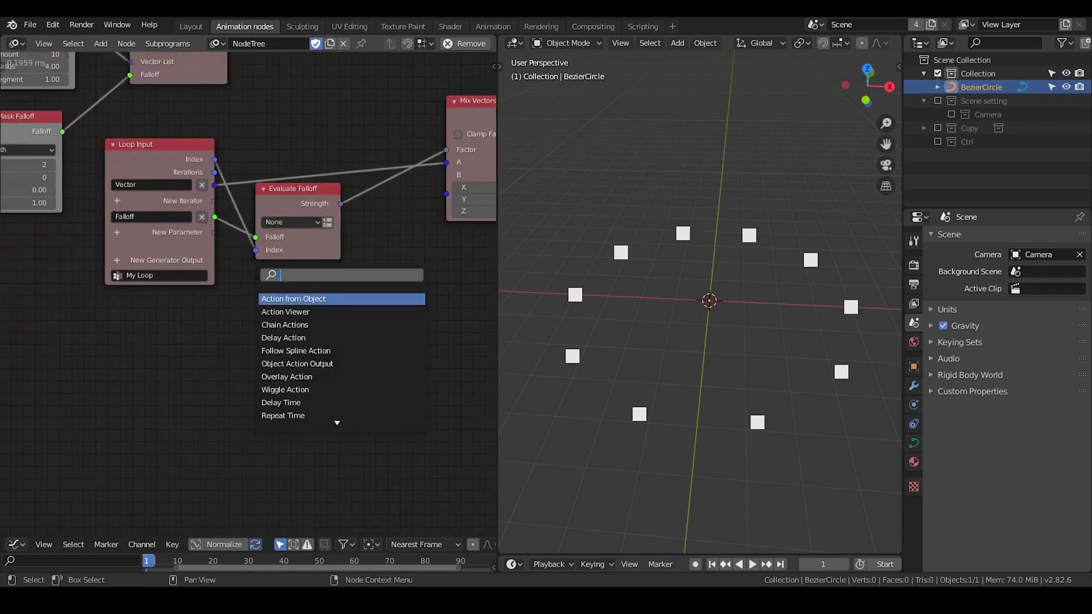
type("vecotr")
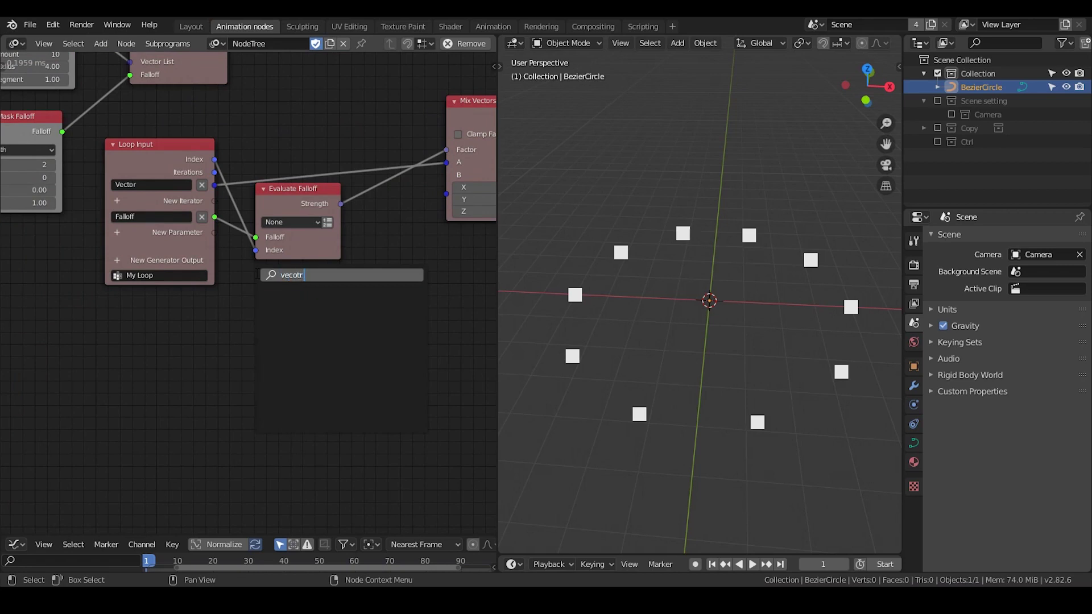
key("BackSpace")
key("BackSpace")
key("BackSpace")
key("BackSpace")
key("BackSpace")
key("BackSpace")
key("Escape")
- Reposition the 3D Viewer and connect Invoke Subprogram's Vector List output to its Data input
middle_click_drag(280, 88, 220, 339)
left_click_drag(277, 150, 300, 103)
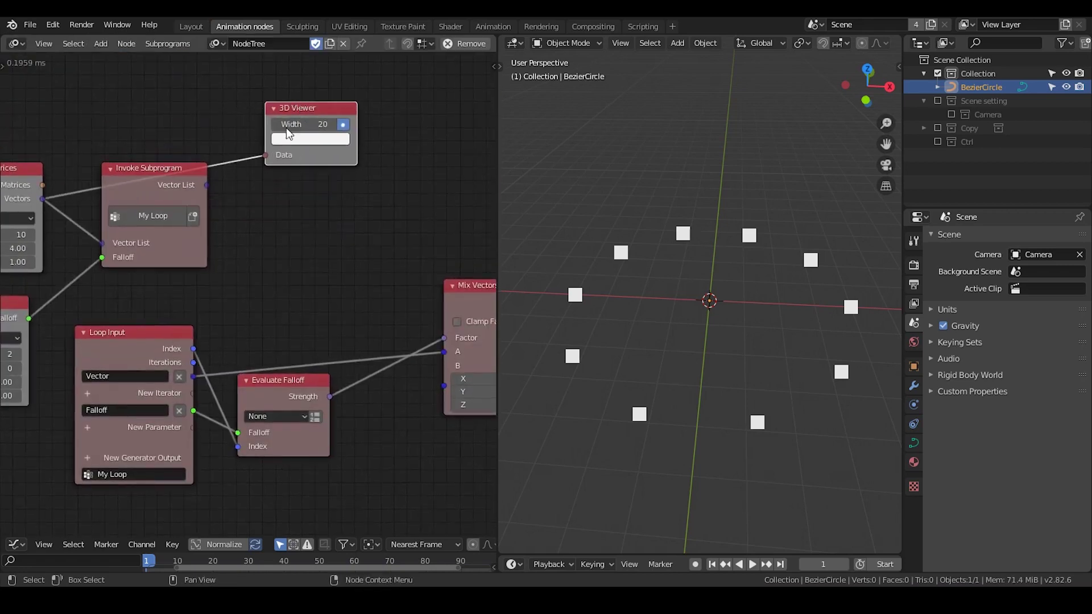
left_click_drag(211, 183, 265, 155)
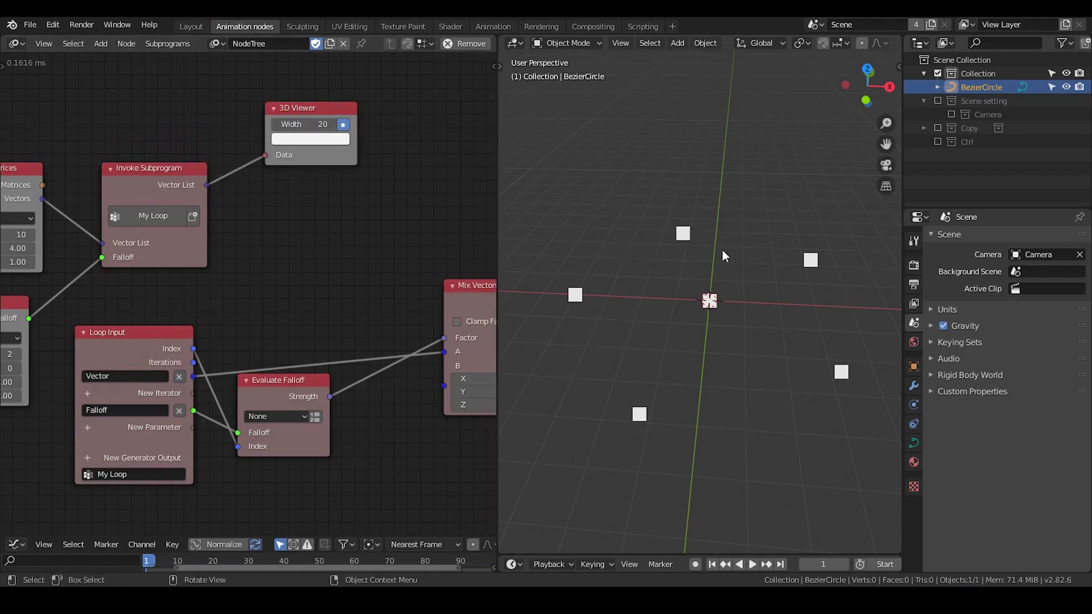
- Insert a Clamp node between Evaluate Falloff's Strength and Mix Vectors' Factor and set its Max to 0.37
middle_click_drag(452, 330, 243, 170)
left_click_drag(304, 137, 360, 135)
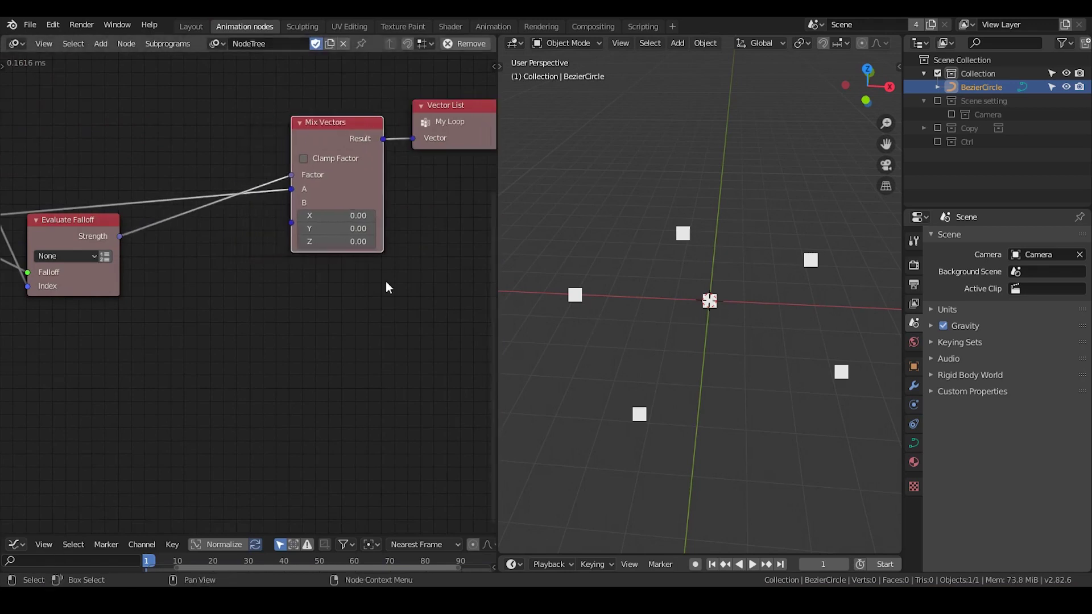
key("ctrl+a")
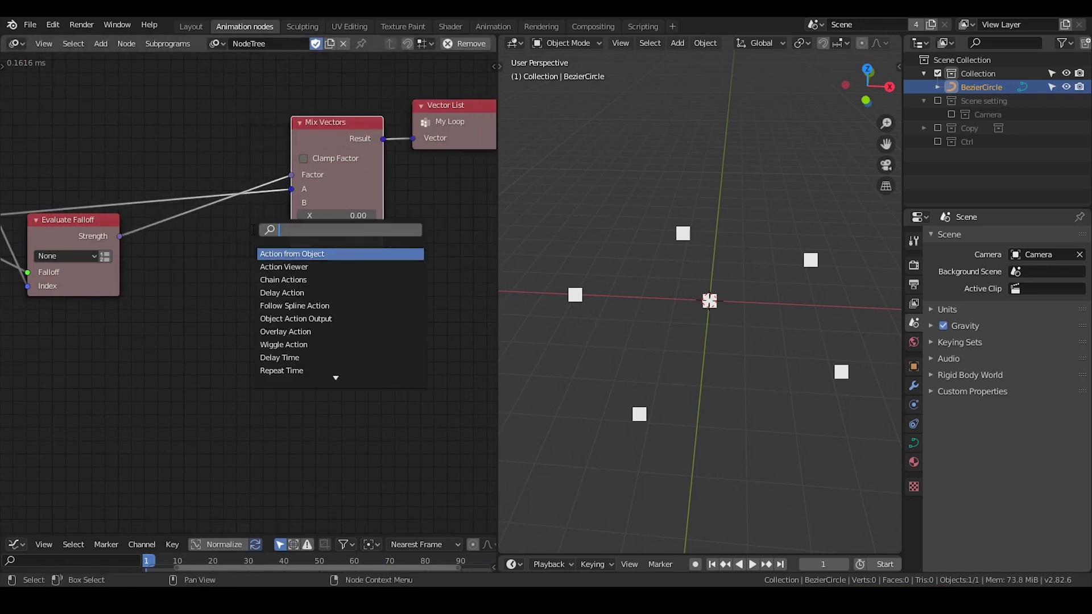
type("clamp")
key("Return")
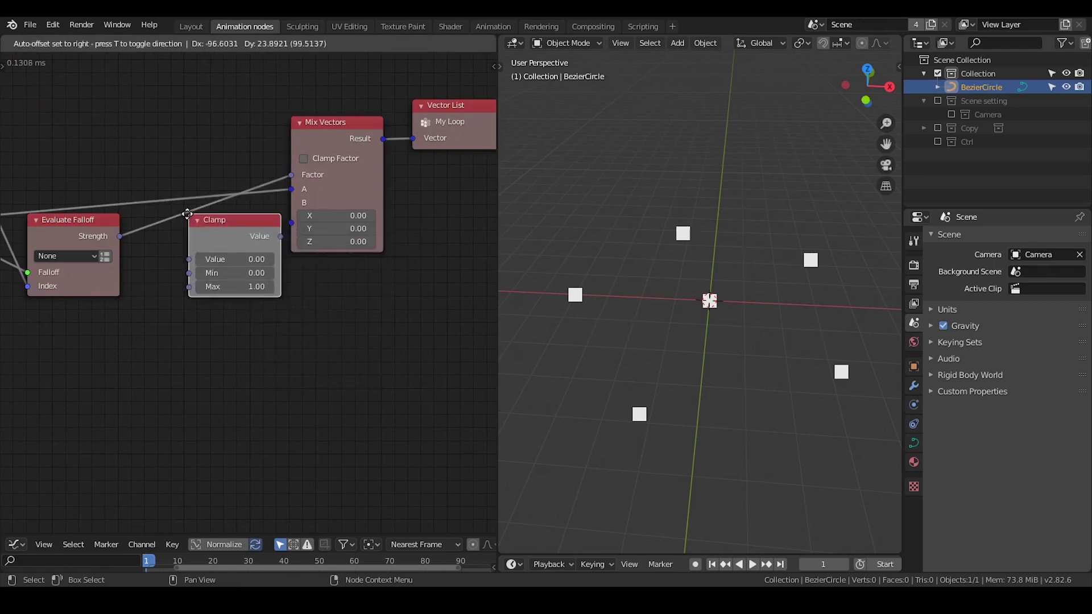
left_click(174, 209)
middle_click_drag(259, 210, 293, 218)
mouse_move(370, 237)
left_mouse_down()
mouse_move(324, 236)
mouse_move(370, 236)
left_mouse_up()
- Make room beside the 3D Viewer and insert a Spline from Points node on the link from Invoke Subprogram
middle_click_drag(289, 167, 329, 378)
scroll(333, 273, "down", 3)
left_click_drag(266, 88, 328, 91)
key("ctrl+a")
type("spline from")
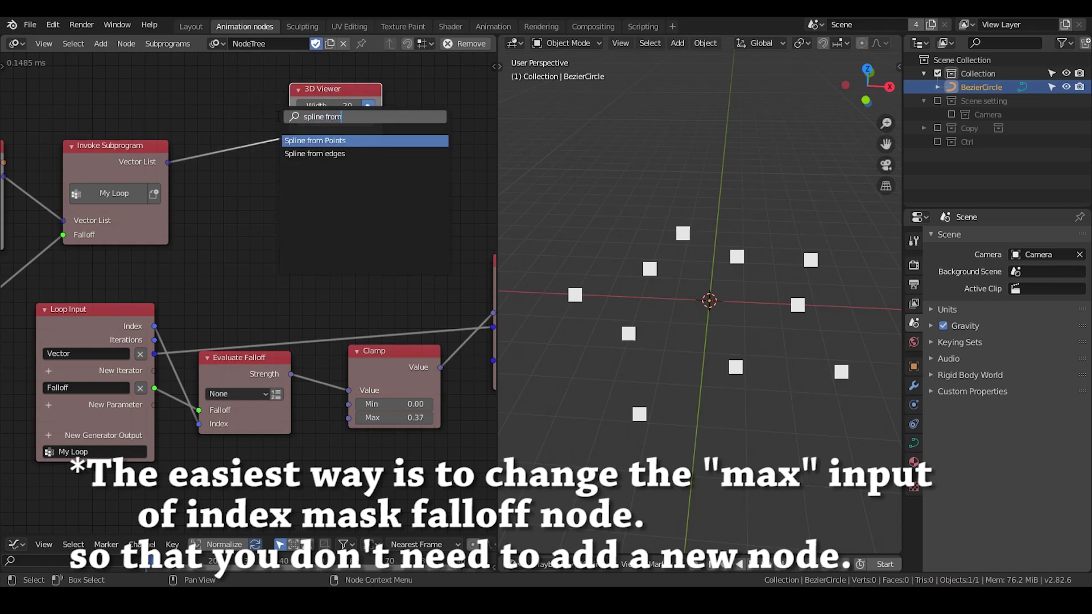
key("Return")
left_click(238, 140)
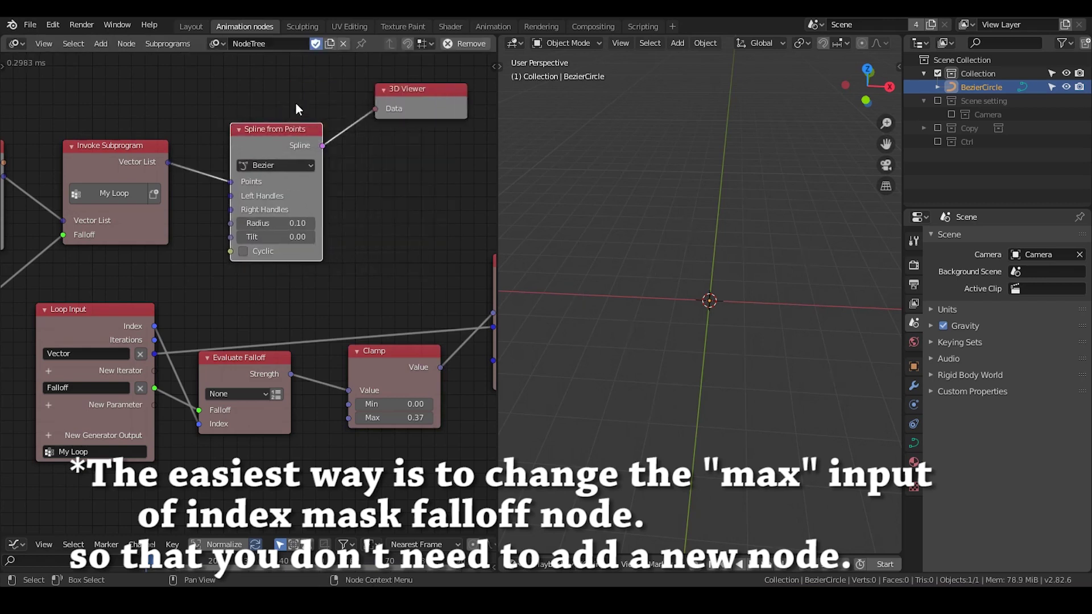
- Reposition the Spline from Points node and delete the 3D Viewer node
left_click_drag(397, 103, 408, 101)
left_click_drag(272, 150, 264, 135)
left_click(396, 107)
key("x")
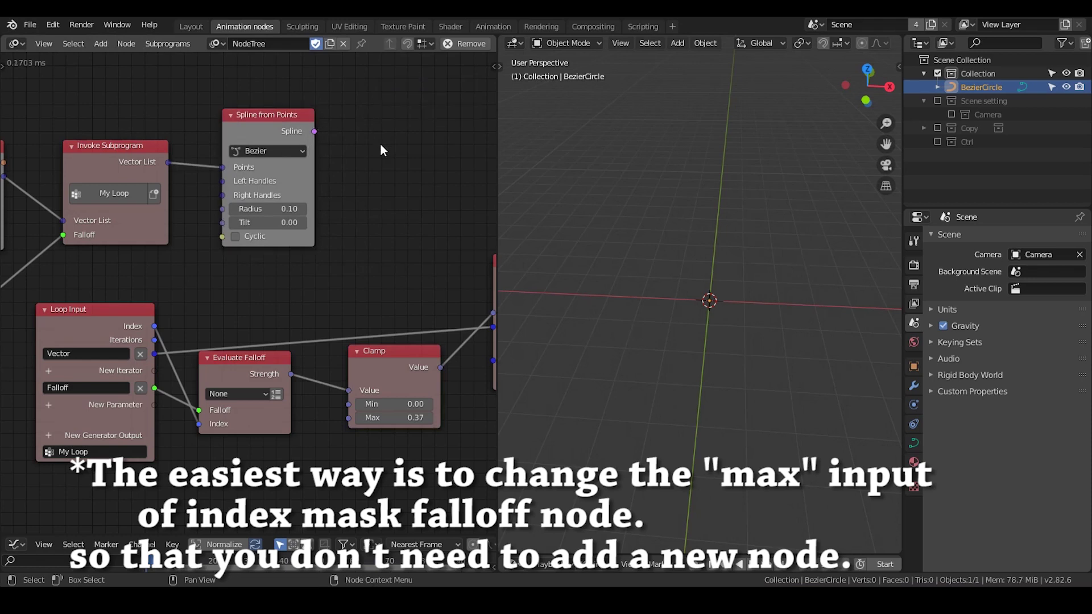
- Add a Curve Object Output node and connect the Spline output of Spline from Points to it
middle_click_drag(380, 142, 273, 164)
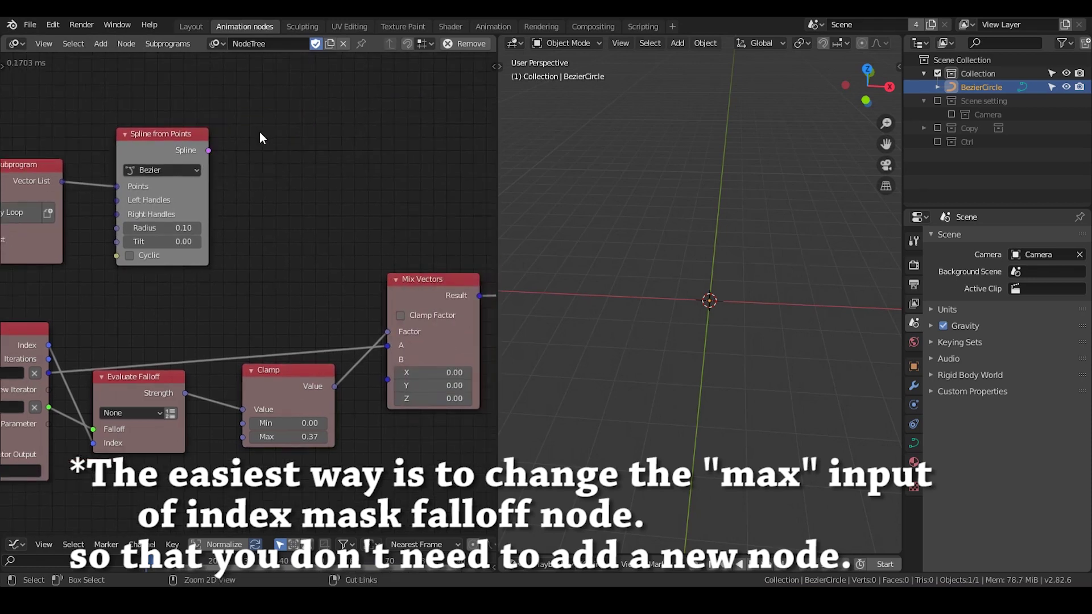
key("ctrl+a")
type("curve obje")
key("Return")
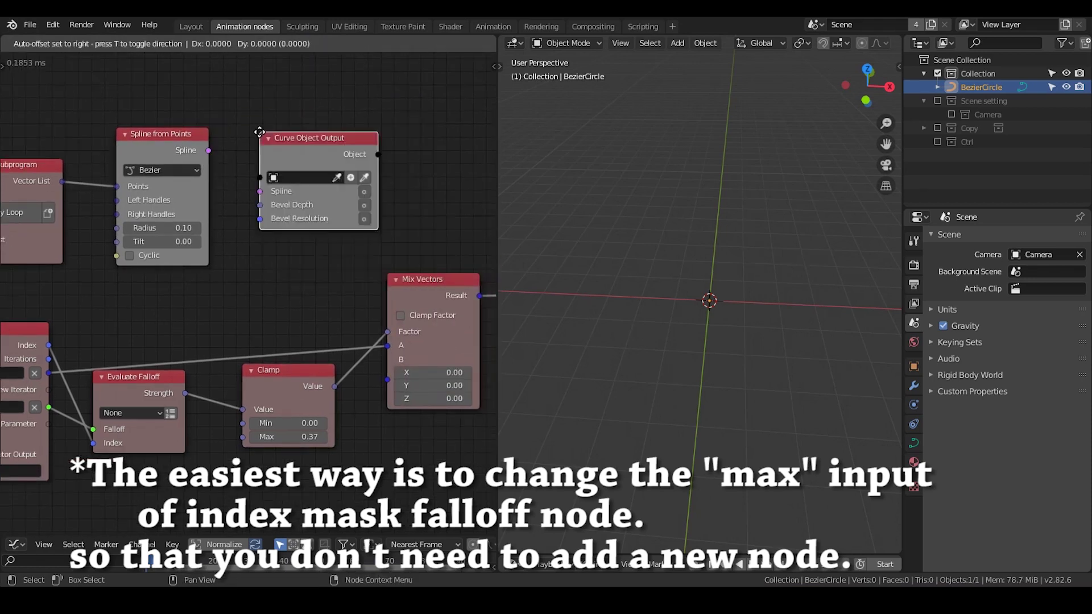
left_click(282, 119)
left_click_drag(209, 150, 281, 177)
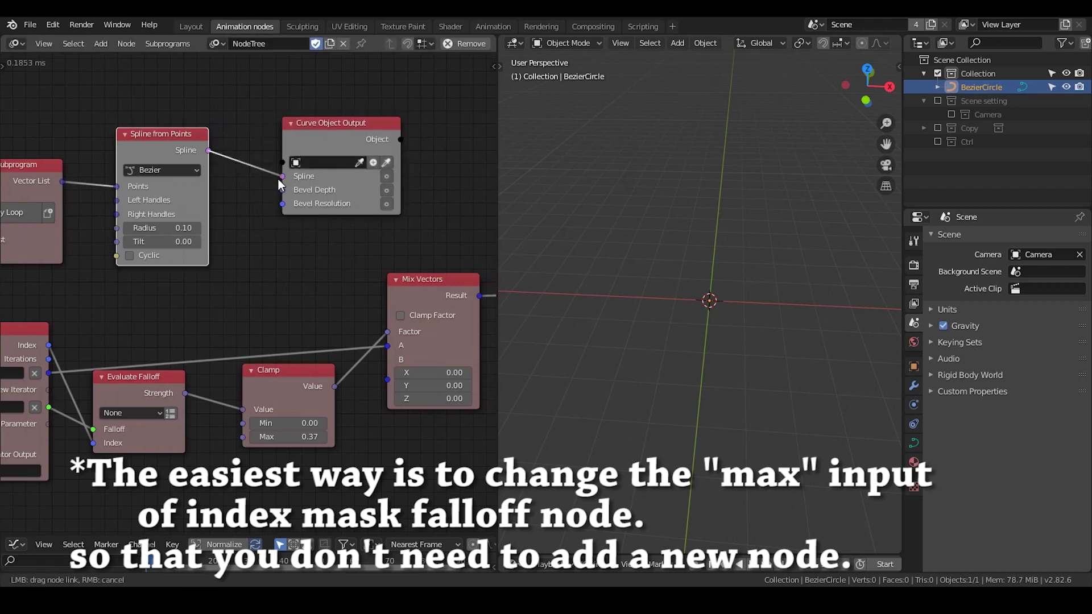
- Enable Bevel Depth on Curve Object Output, set it to 0.1 and create a new target curve object for the node
left_click(387, 188)
left_click(352, 190)
type("0.1")
key("Return")
left_click(373, 163)
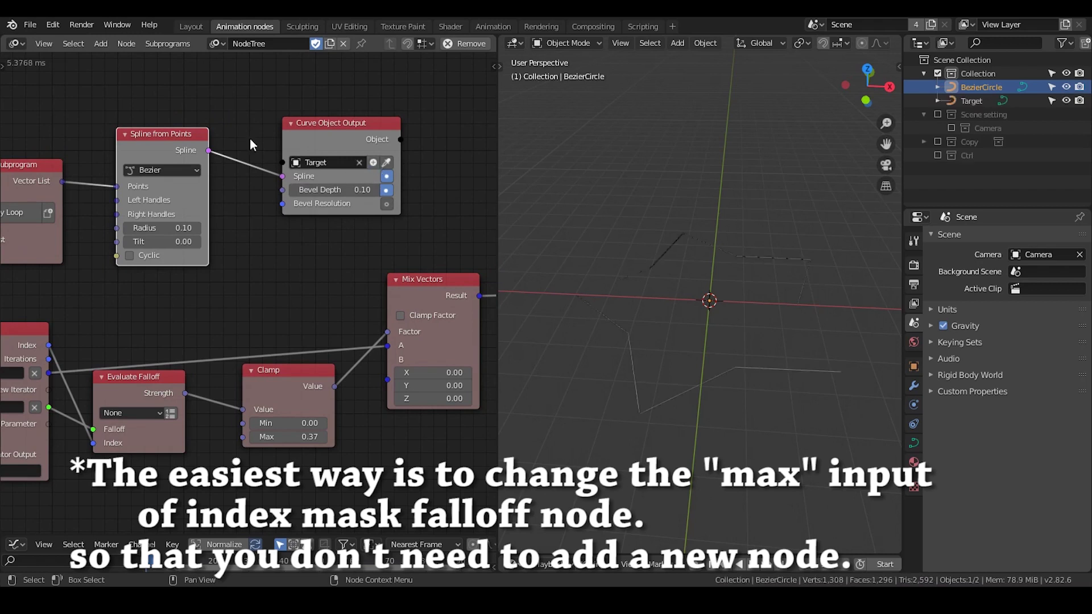
- Set the Bevel Depth to 1.00 and make the spline in Spline from Points cyclic
left_click_drag(345, 190, 398, 190)
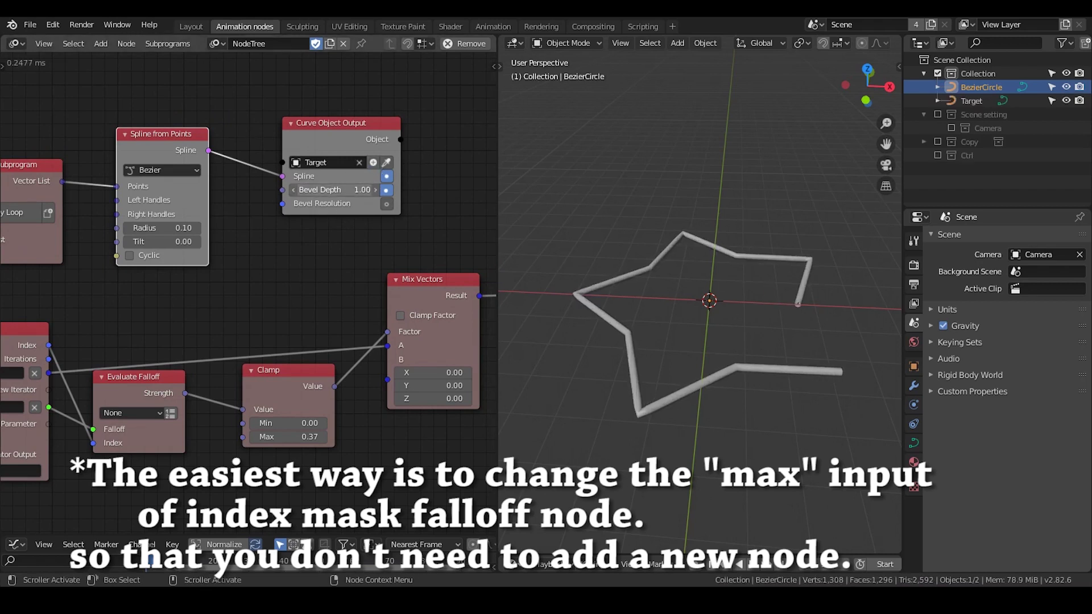
left_click(130, 255)
middle_click_drag(695, 295, 706, 304)
- Insert a Smooth Bezier Spline node between Spline from Points and Curve Object Output and set its Smoothness to 0.12
left_click_drag(366, 134, 477, 108)
key("ctrl+a")
type("smoo")
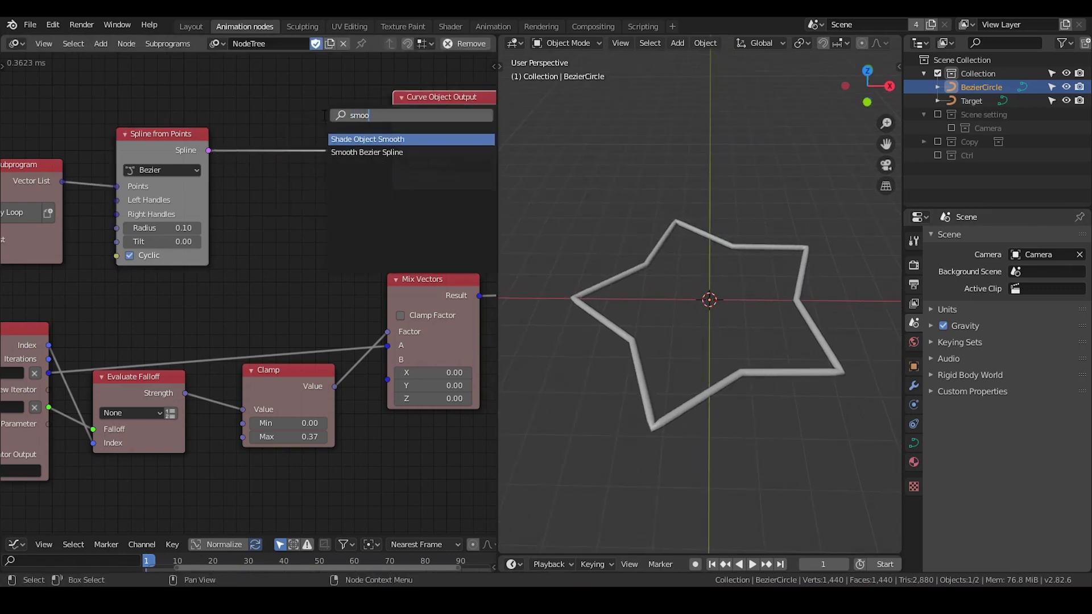
key("Down")
key("Return")
left_click(251, 122)
middle_click_drag(695, 291, 703, 300)
left_click_drag(307, 181, 298, 181)
- Try different Distribute Matrices amounts such as 8 and 12, and set the Amount back to 10
middle_click_drag(171, 267, 372, 215)
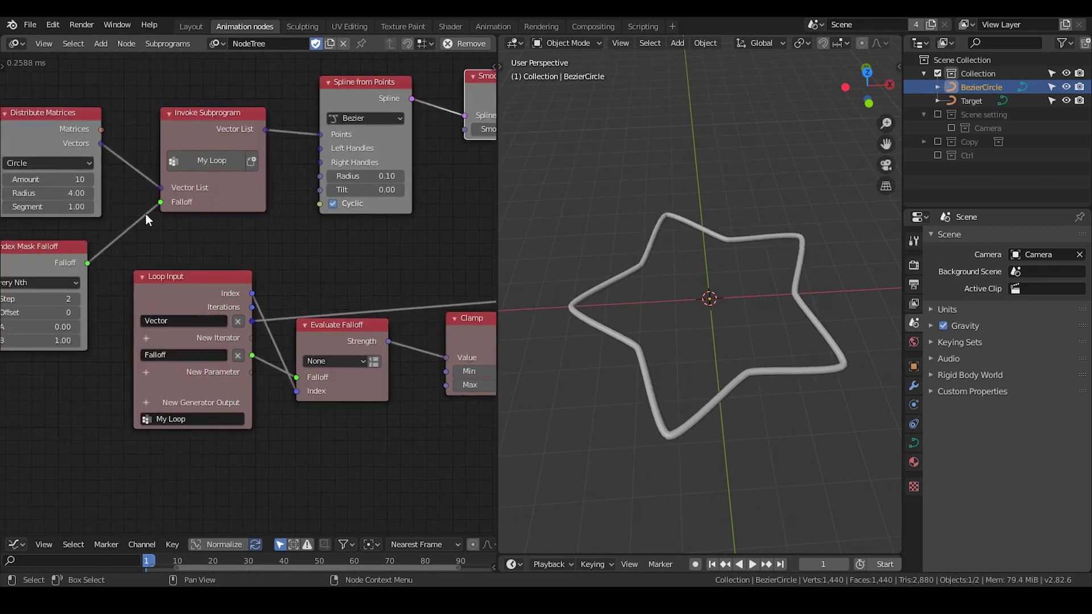
left_click(8, 180)
left_click(8, 180)
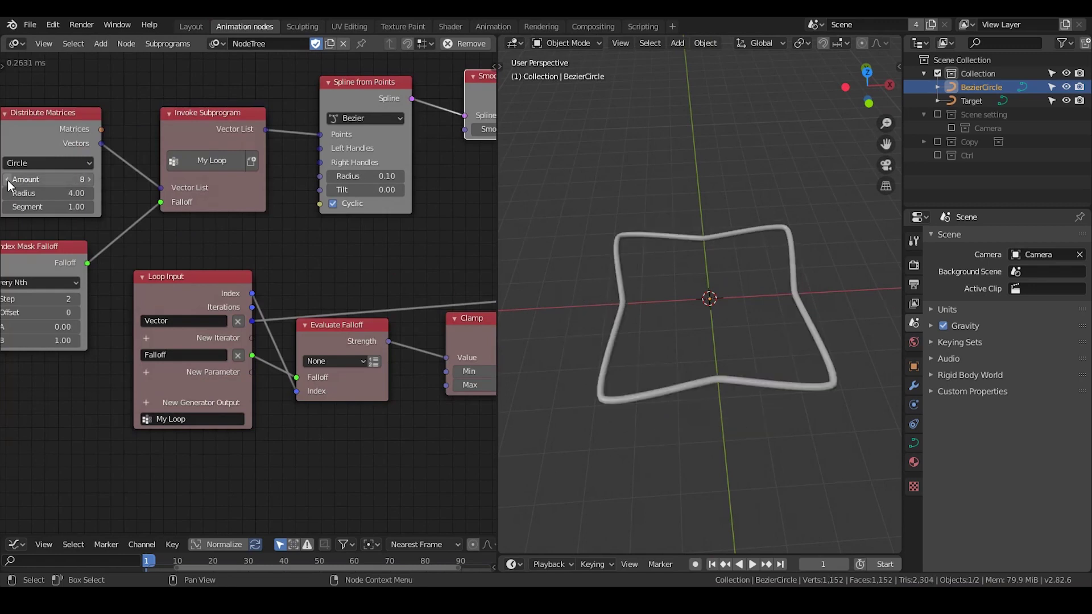
left_click(90, 182)
left_click(90, 182)
left_click(89, 182)
left_click(90, 182)
left_click(90, 182)
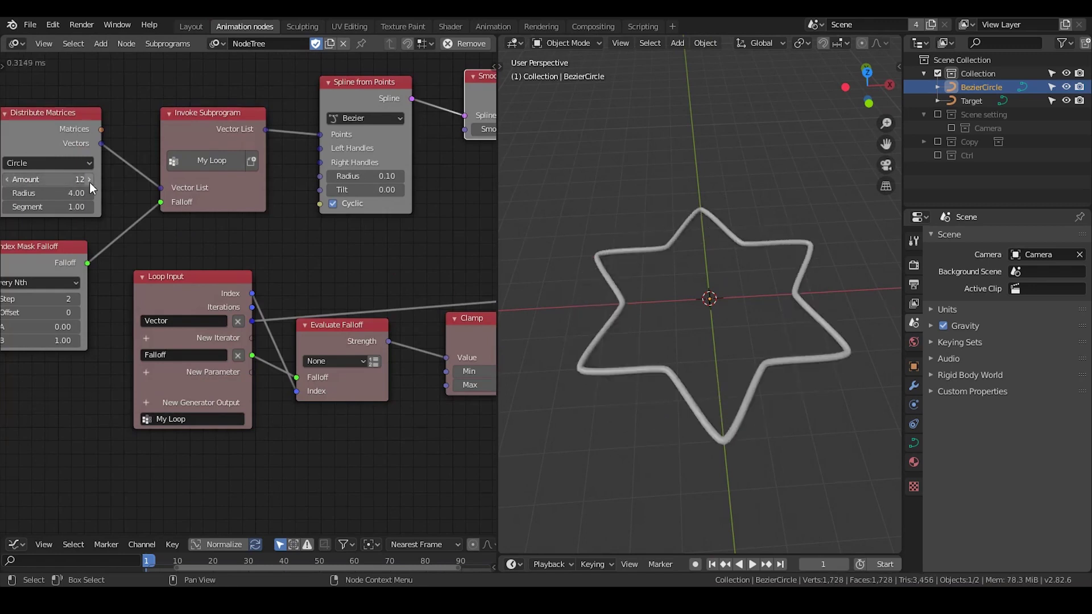
left_click(90, 182)
left_click(89, 182)
left_click(90, 182)
left_click_drag(90, 182, 48, 179)
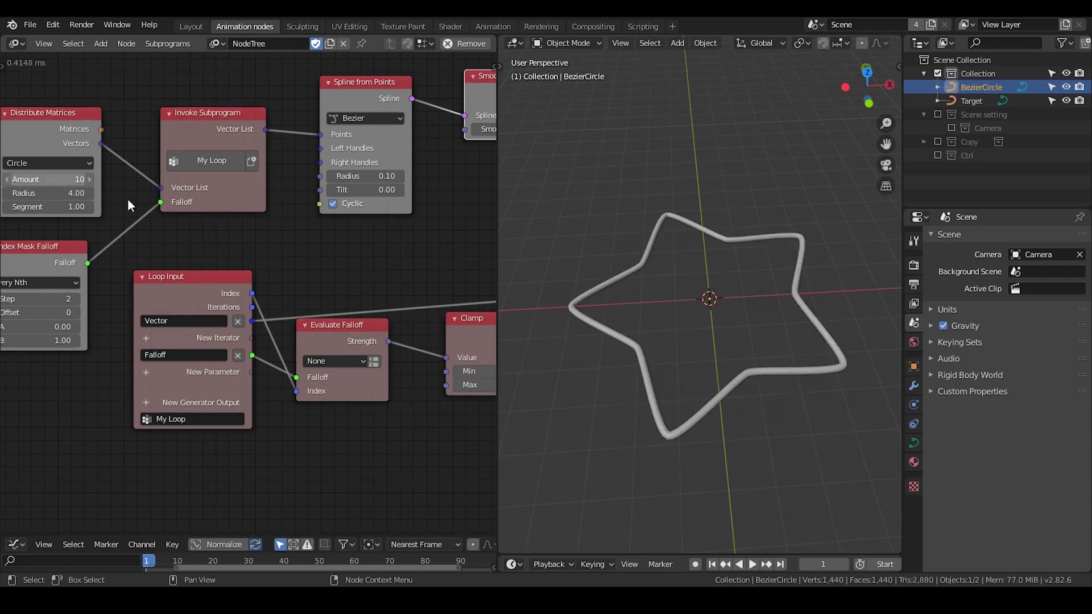
- Tidy the node layout by moving Smooth Bezier Spline and Curve Object Output closer to Spline from Points
middle_click_drag(485, 285, 226, 268)
scroll(337, 275, "down", 2)
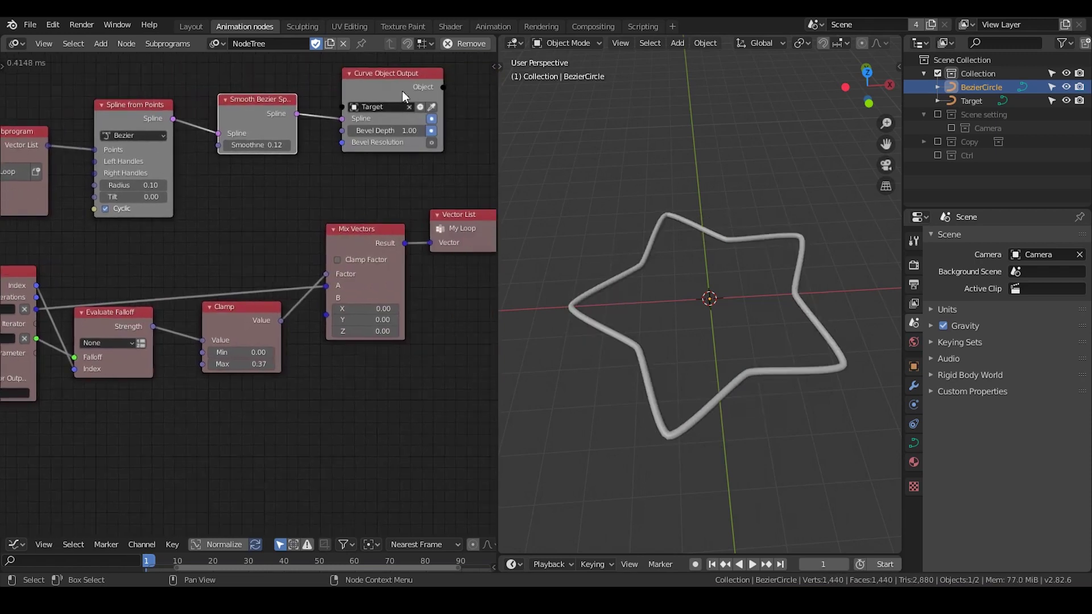
left_click_drag(249, 98, 236, 100)
left_click_drag(382, 79, 362, 82)
scroll(288, 246, "down", 2)
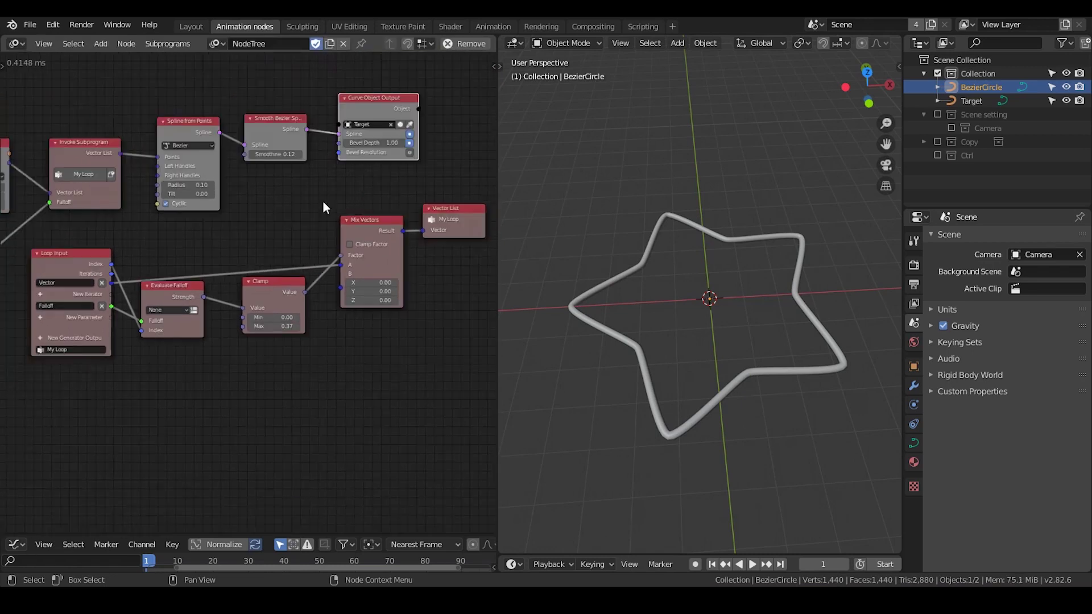
middle_click_drag(295, 235, 340, 214)
scroll(357, 255, "down", 3)
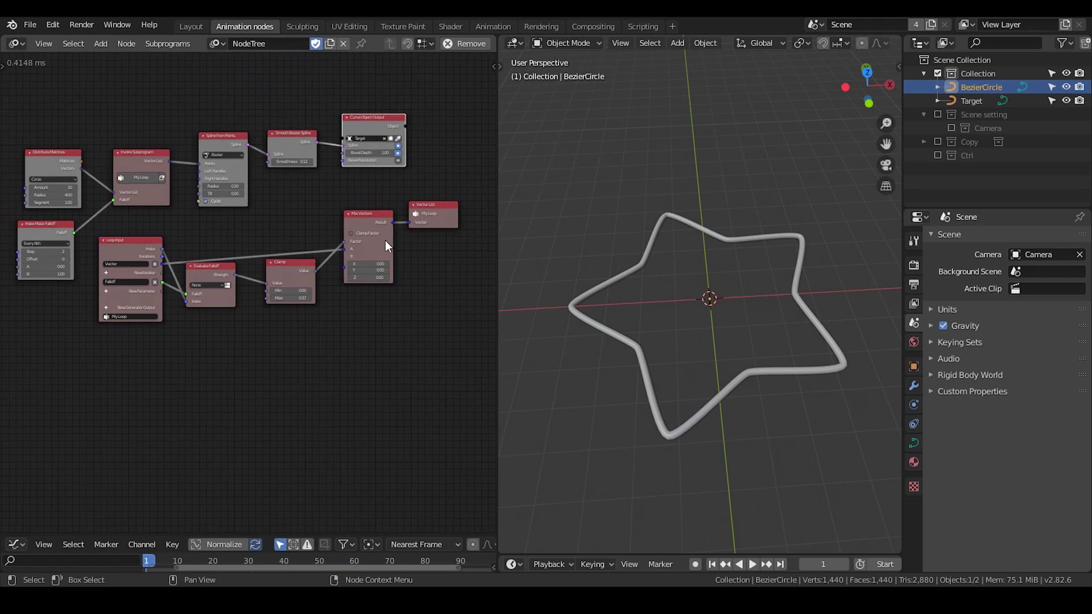
mouse_move(699, 354)
middle_mouse_down()
mouse_move(687, 327)
mouse_move(702, 312)
middle_mouse_up()
right_click_drag(702, 313, 660, 121)
mouse_move(711, 284)
left_mouse_down()
mouse_move(690, 151)
mouse_move(651, 78)
left_mouse_up()
mouse_move(680, 86)
right_mouse_down()
mouse_move(714, 91)
mouse_move(707, 297)
right_mouse_up()
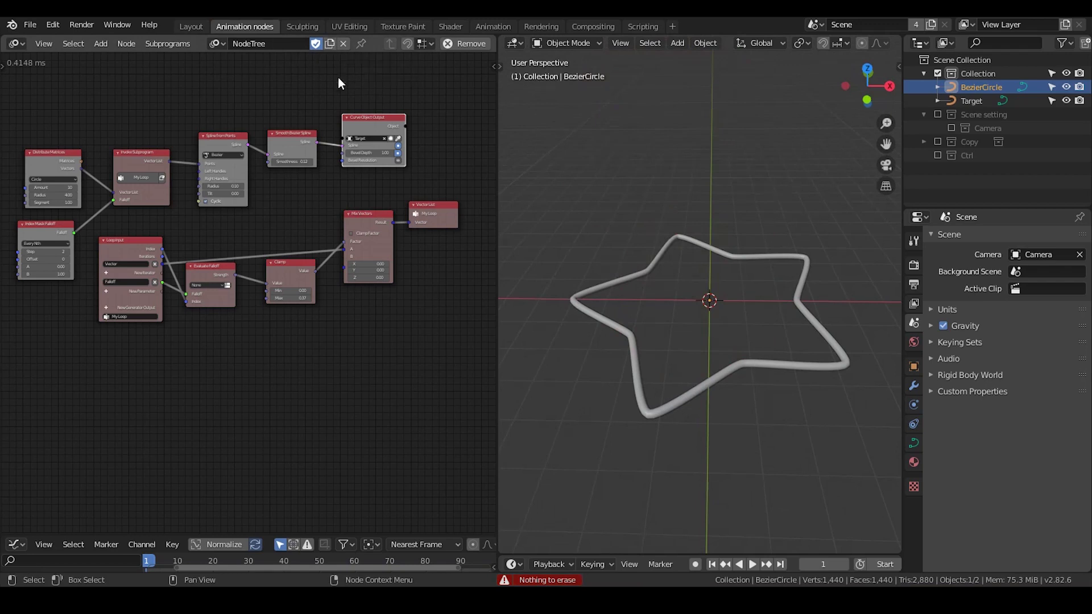
- Select all the star-curve nodes and enclose them in a frame
mouse_move(448, 91)
left_mouse_down()
mouse_move(103, 324)
mouse_move(29, 339)
left_mouse_up()
key("w")
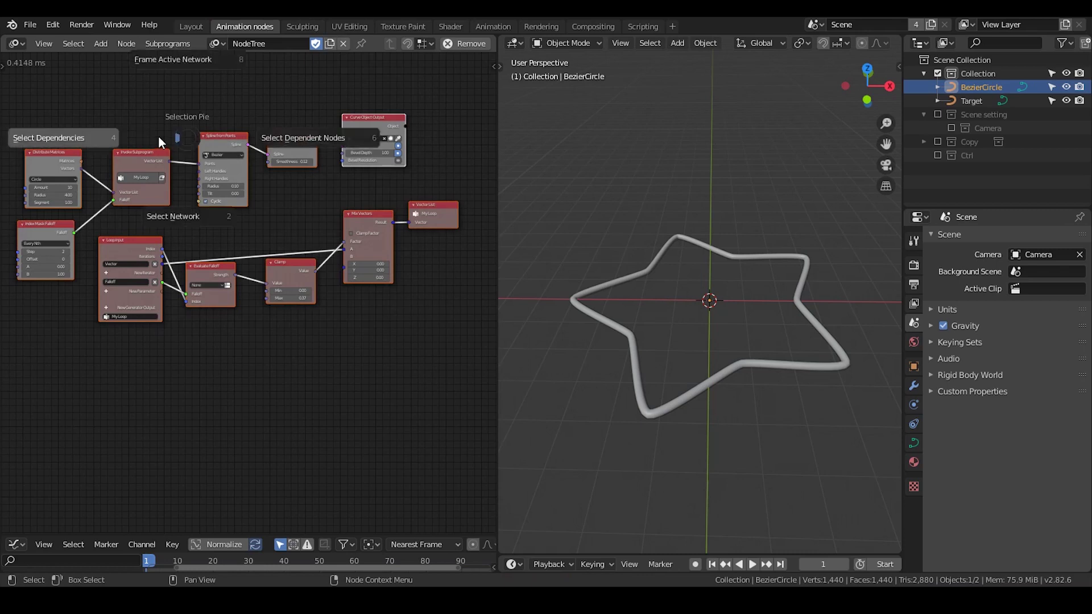
left_click(180, 63)
left_click(226, 142)
key("w")
left_click(228, 226)
left_click(223, 271)
key("w")
left_click(227, 341)
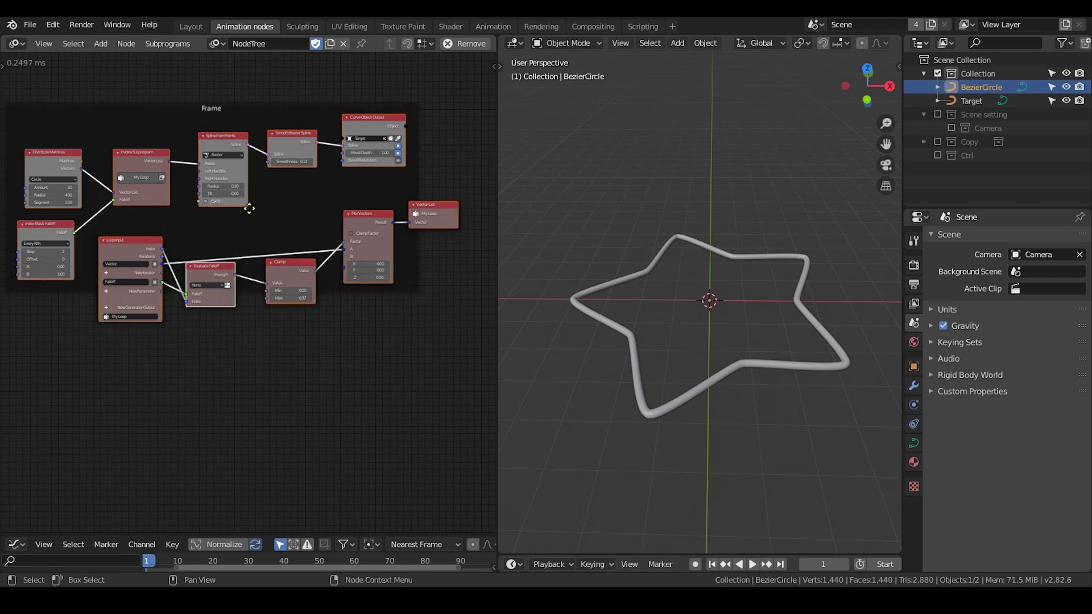
- Label the new frame "bevel spline"
key("g")
left_click(241, 192)
left_click(247, 110)
key("n")
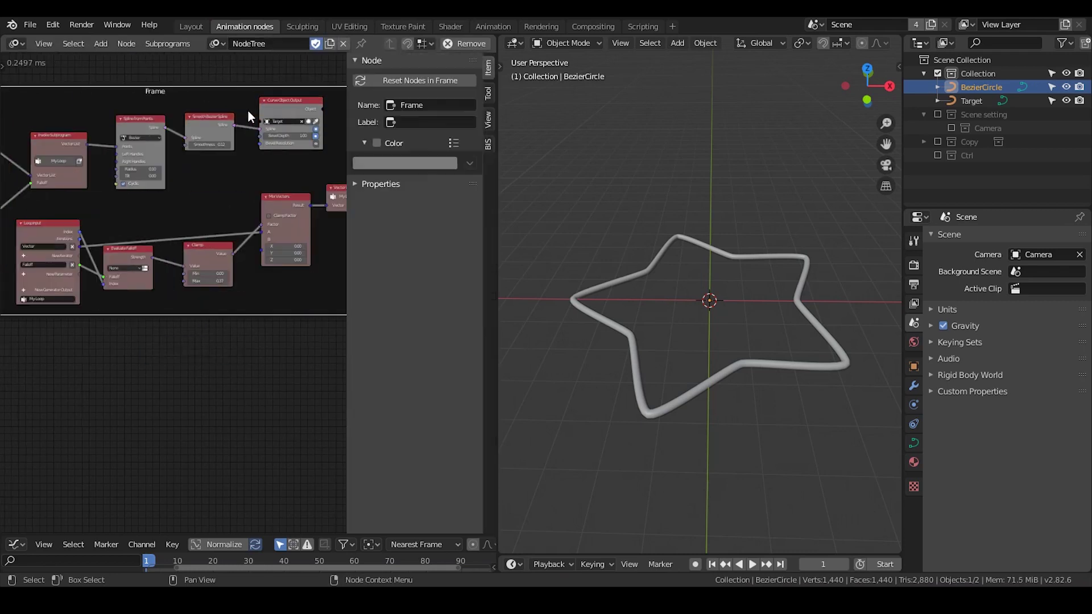
left_click(409, 121)
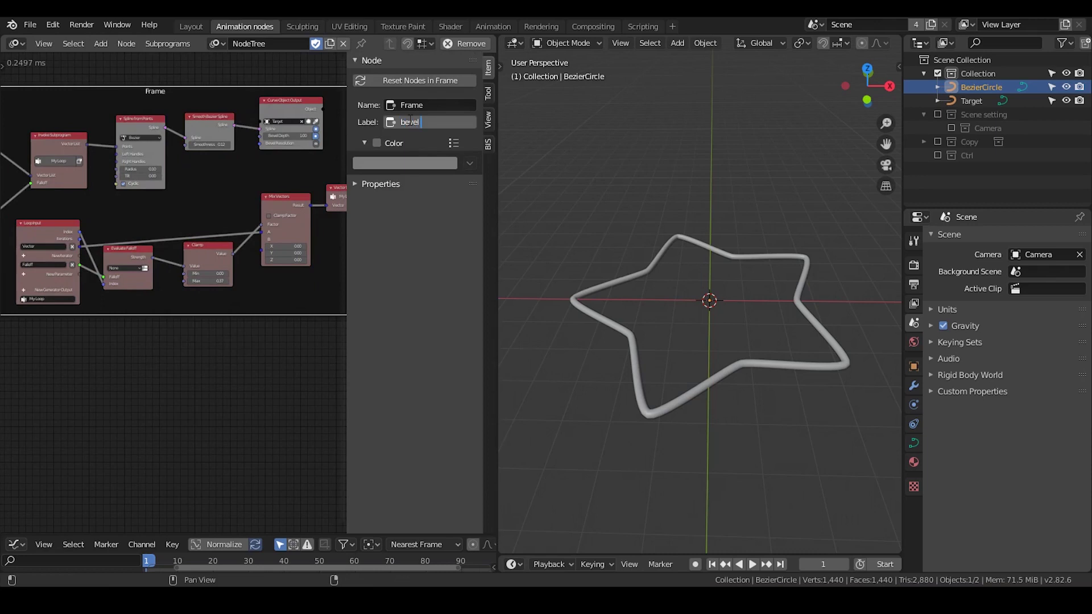
type("bevel spline")
key("Return")
key("n")
- Hide the Target curve in the viewport
middle_click_drag(278, 247, 312, 183)
left_click_drag(351, 245, 333, 150)
middle_click_drag(329, 248, 325, 148)
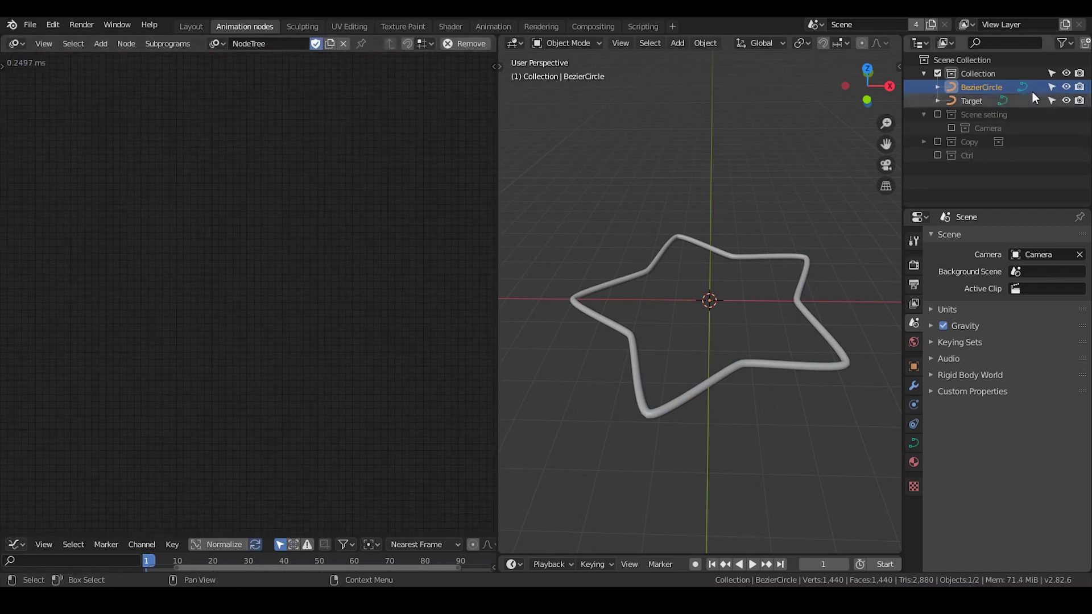
left_click(1067, 101)
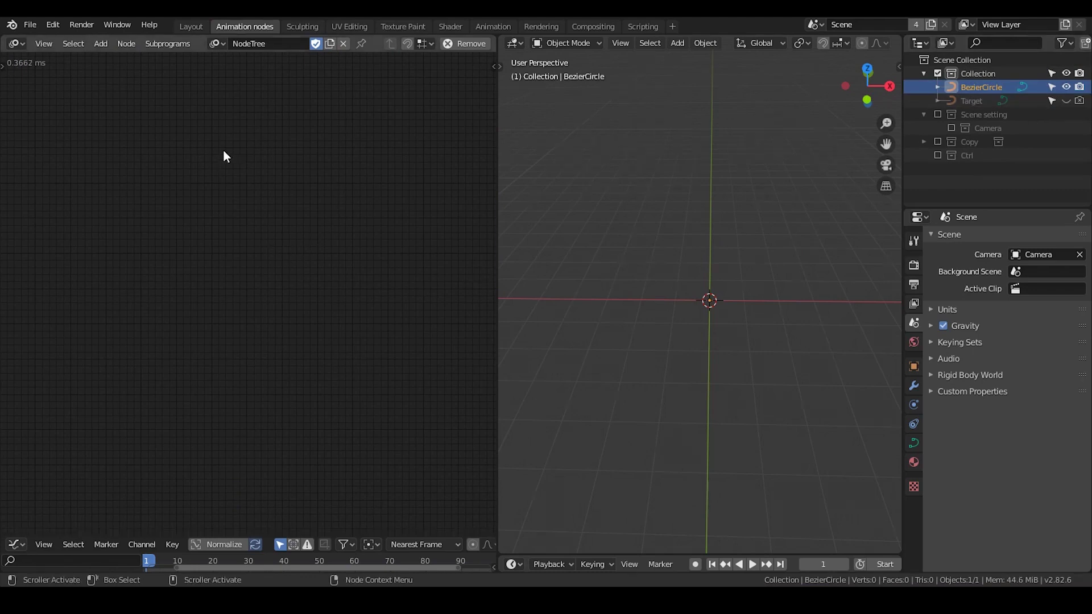
- Add a Distribute Matrices node in an empty area of the node tree
middle_click_drag(224, 234, 193, 152, "ctrl")
key("ctrl+a")
type("distribute")
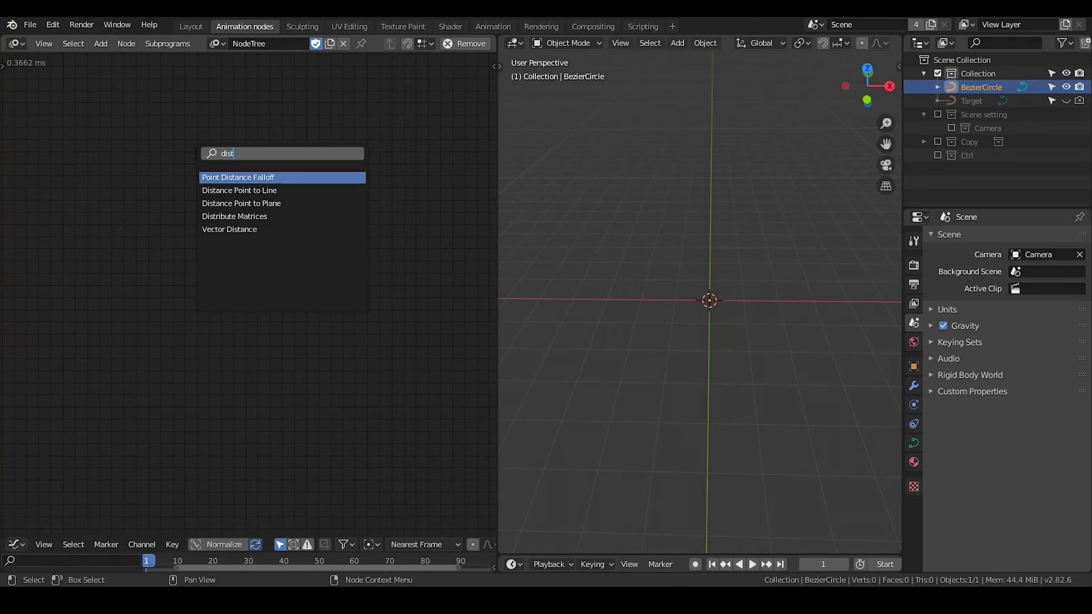
key("Return")
left_click(92, 131)
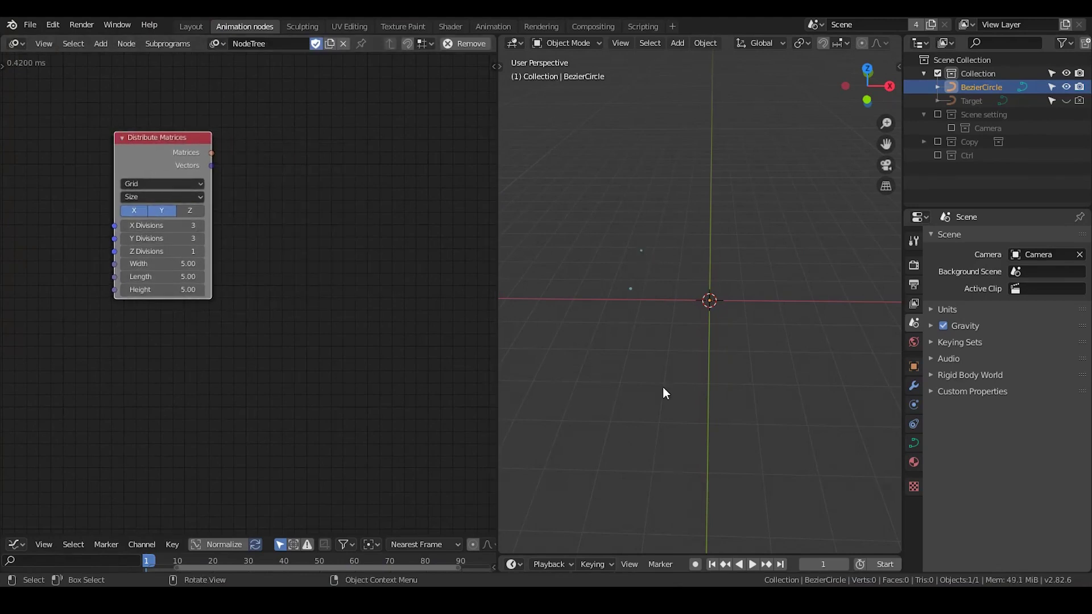
- Add an Object Instancer node beside the new Distribute Matrices node
key("ctrl+a")
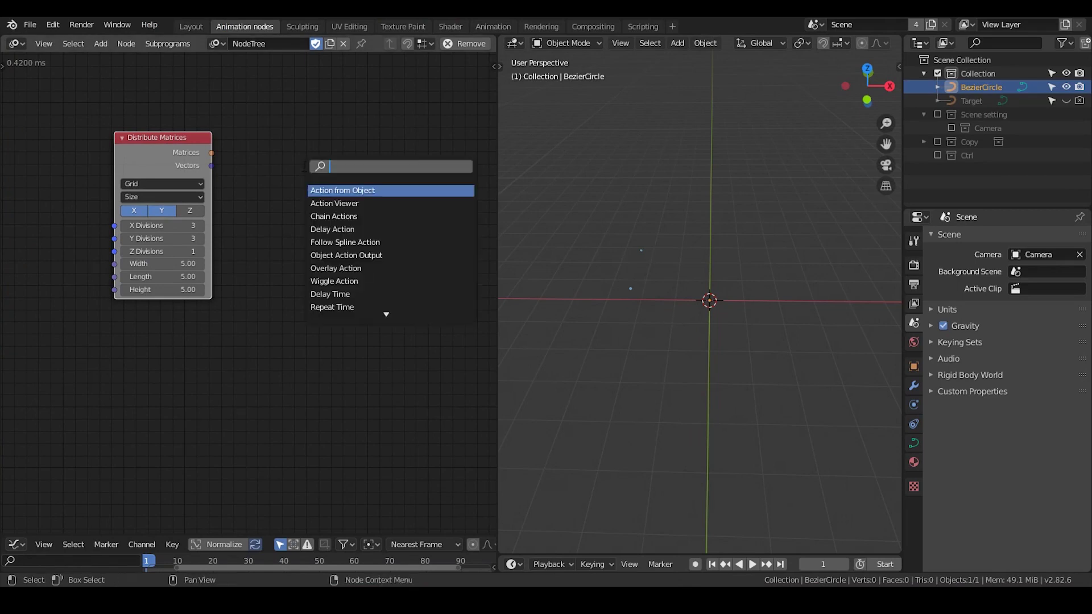
type("object insta")
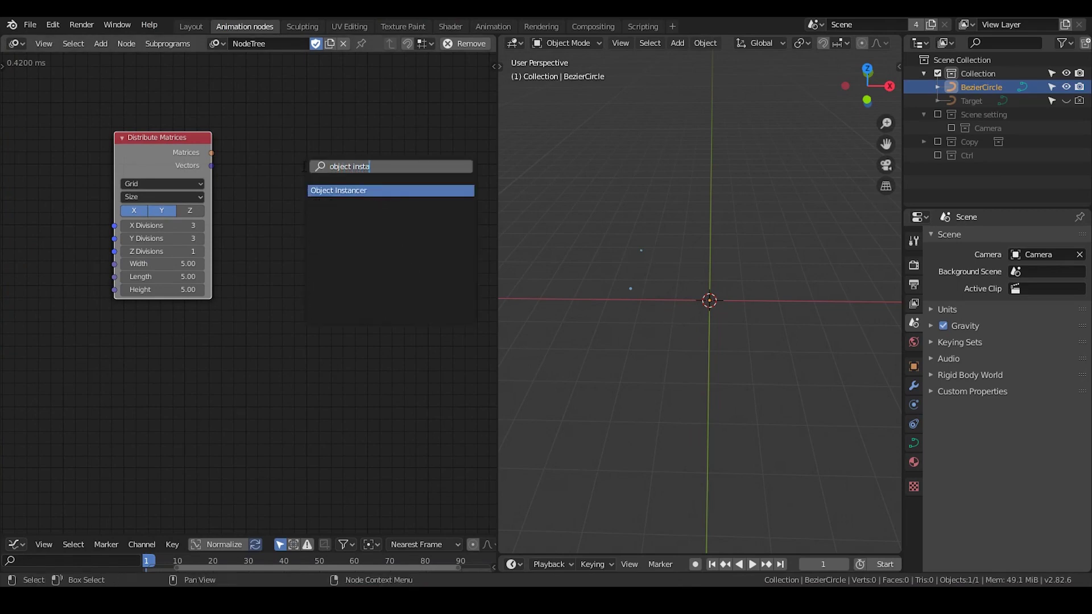
key("Return")
left_click(304, 109)
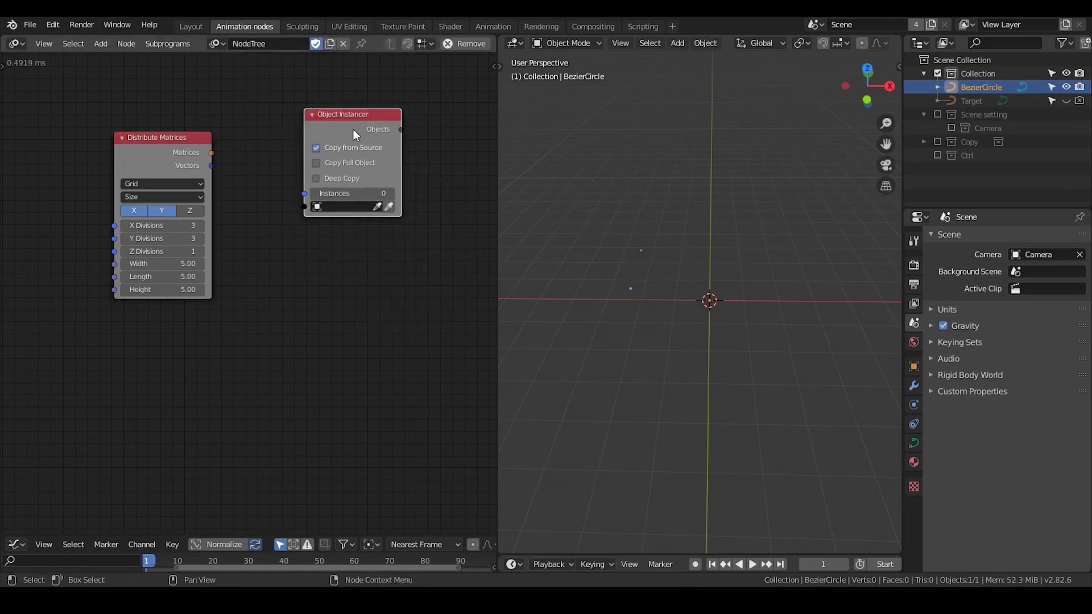
left_click_drag(356, 135, 373, 134)
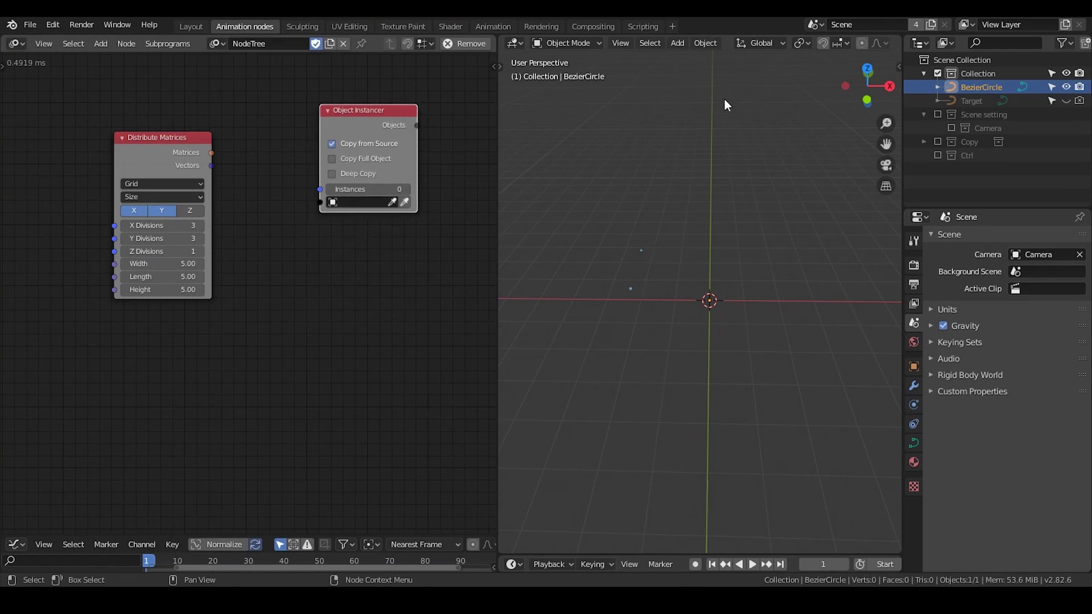
- Set the Object Instancer to deep-copy the full BezierCircle object, with Instances driven by the length of the Matrices output
left_click(332, 174)
left_click(404, 202)
scroll(386, 158, "up", 1)
left_click_drag(211, 134, 329, 182)
left_click_drag(391, 100, 357, 96)
middle_click_drag(426, 280, 343, 267)
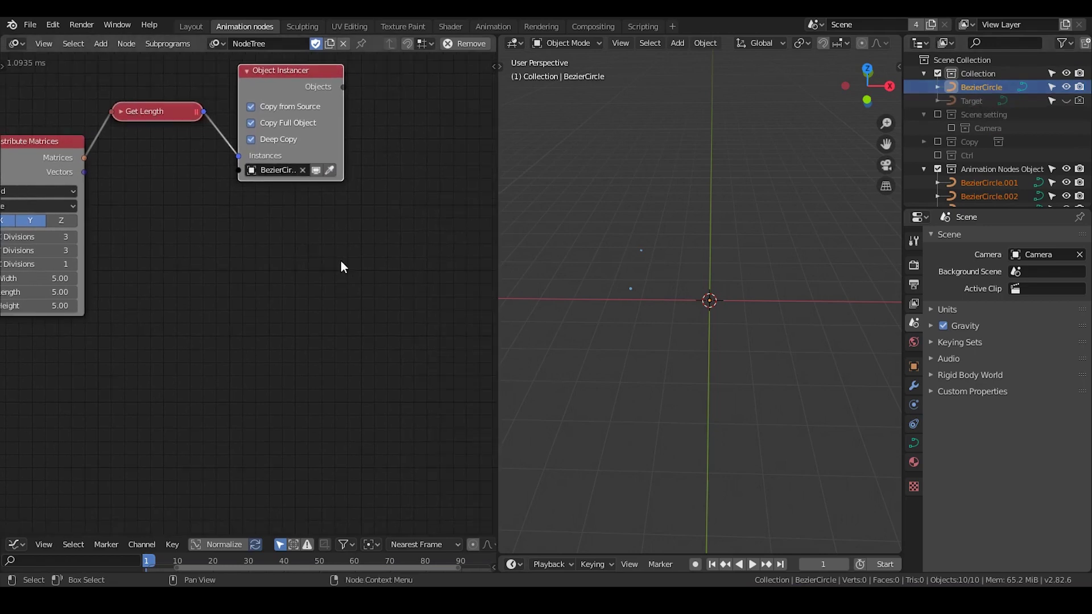
scroll(343, 268, "down", 1)
- Create a loop through the Object Instancer's Objects output
key("ctrl+a")
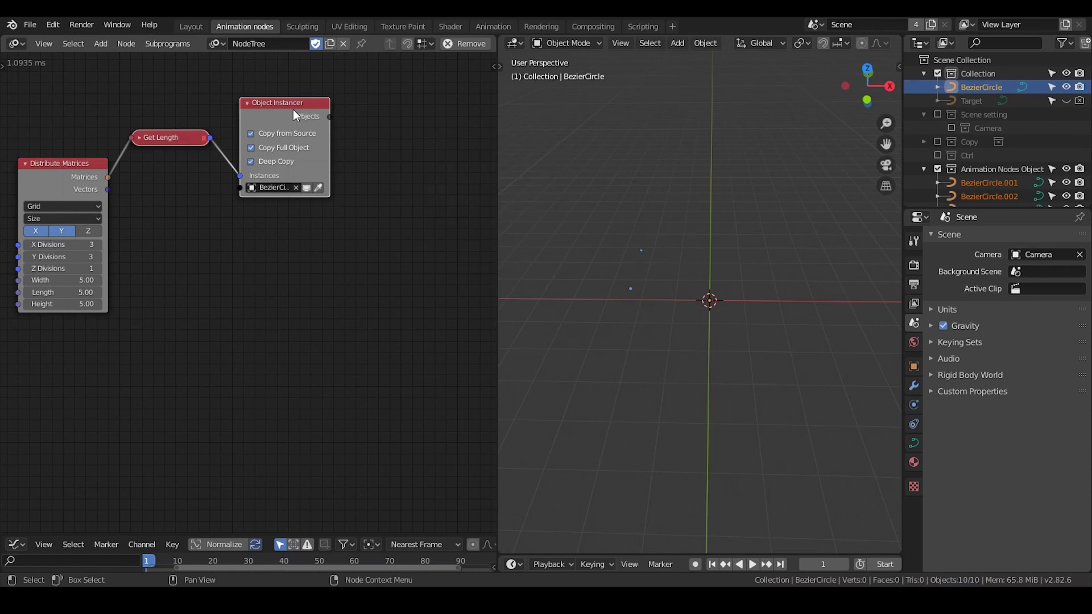
key("w")
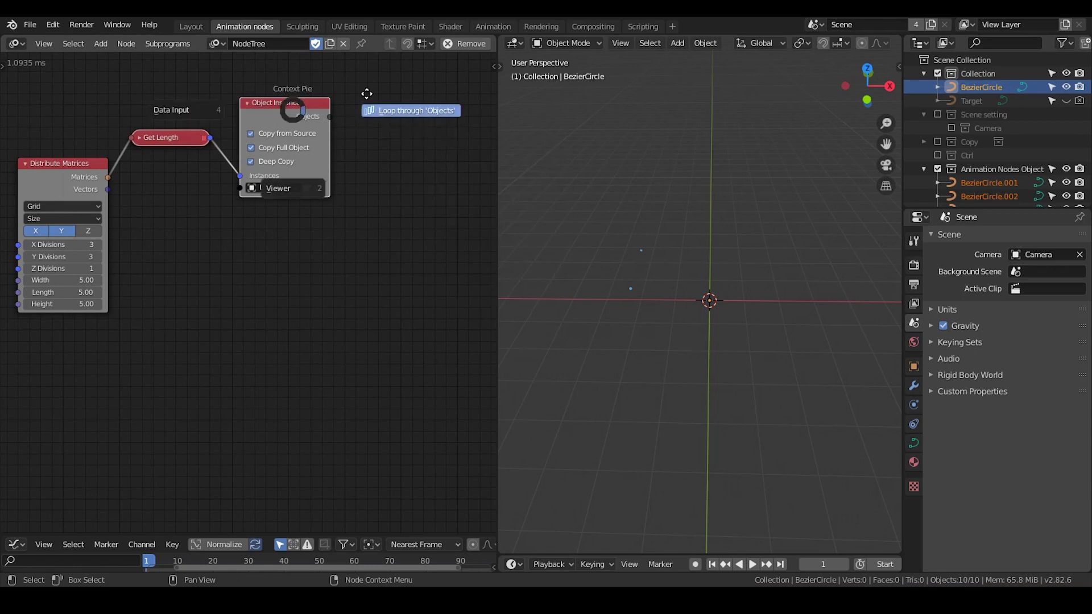
left_click(380, 113)
key("KP_Decimal")
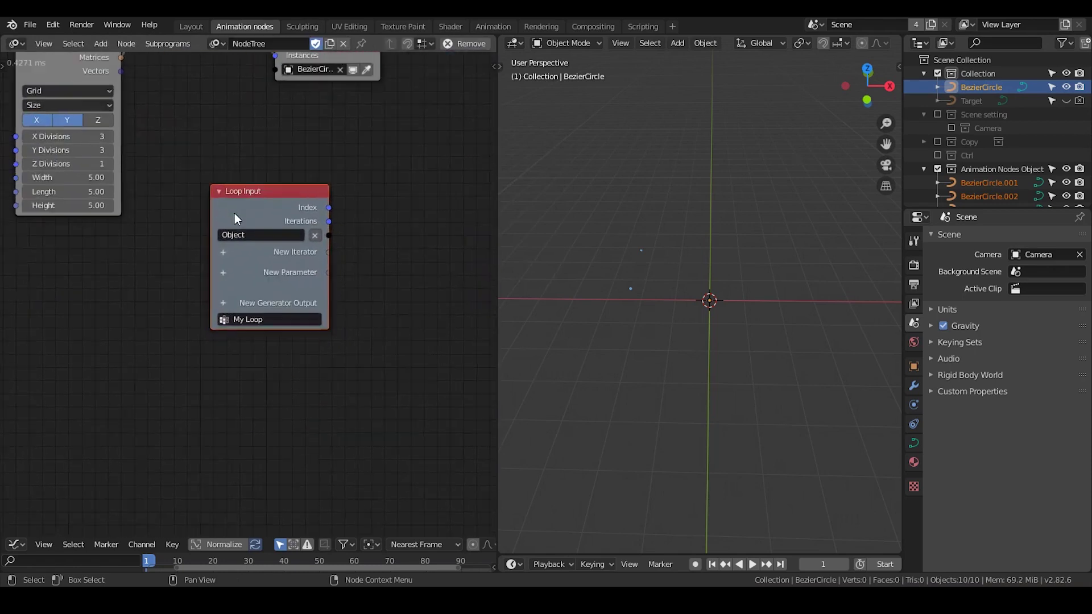
- Add a Matrix List iterator to the loop and feed it from the Matrices output of Distribute Matrices
left_click(224, 252)
type("matrix")
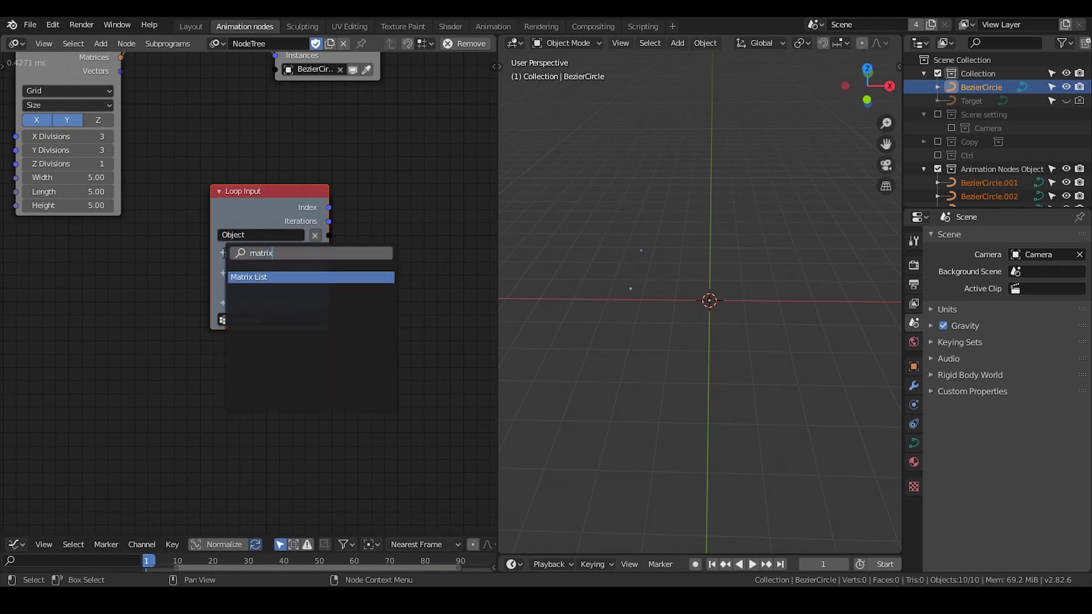
key("Return")
key("Home")
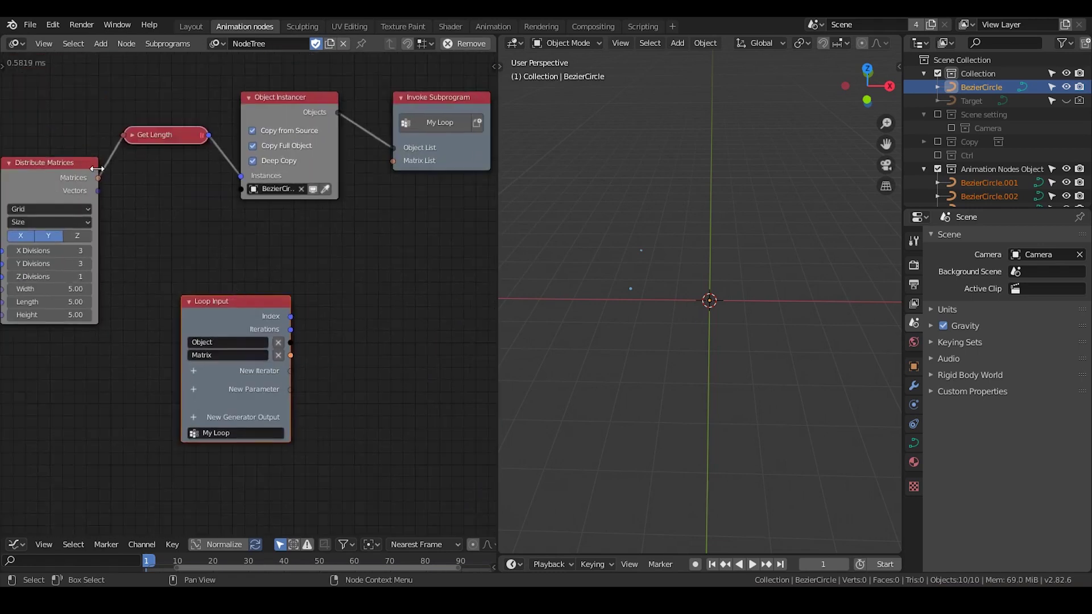
left_click_drag(99, 180, 393, 161)
- Move the Object Instancer node higher and the Loop Input node lower to make room between them
left_click_drag(279, 110, 275, 60)
key("Home")
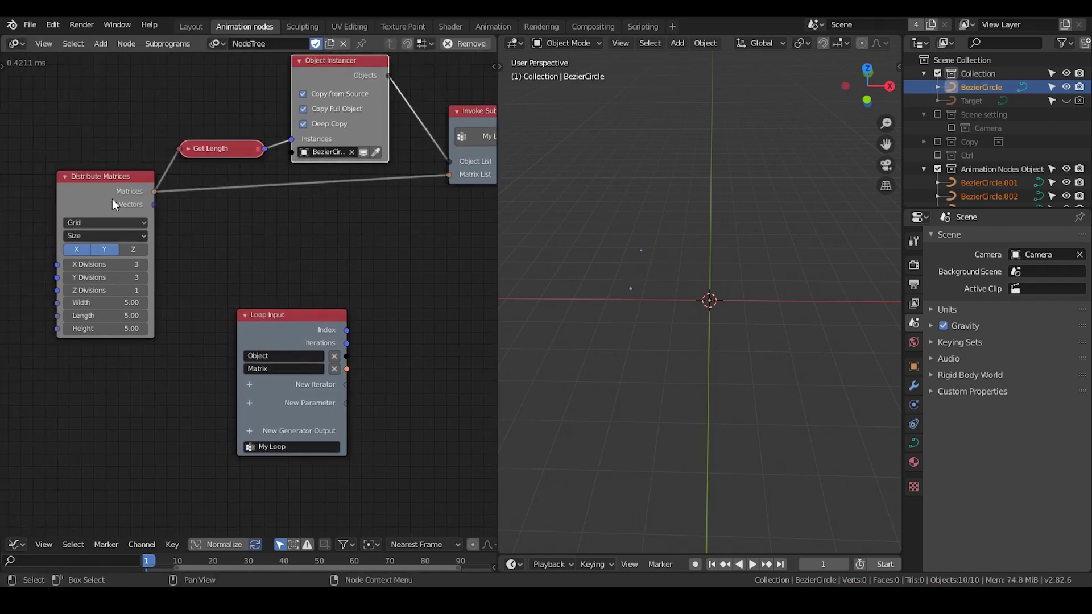
middle_click_drag(292, 322, 261, 121)
left_click_drag(261, 120, 139, 257)
- Sketch freehand annotation strokes in the viewport to illustrate curves rising from the grid points, and erase all of them
key("d")
mouse_move(705, 319)
right_mouse_down()
mouse_move(708, 248)
mouse_move(710, 299)
right_mouse_up()
left_click_drag(709, 300, 675, 91)
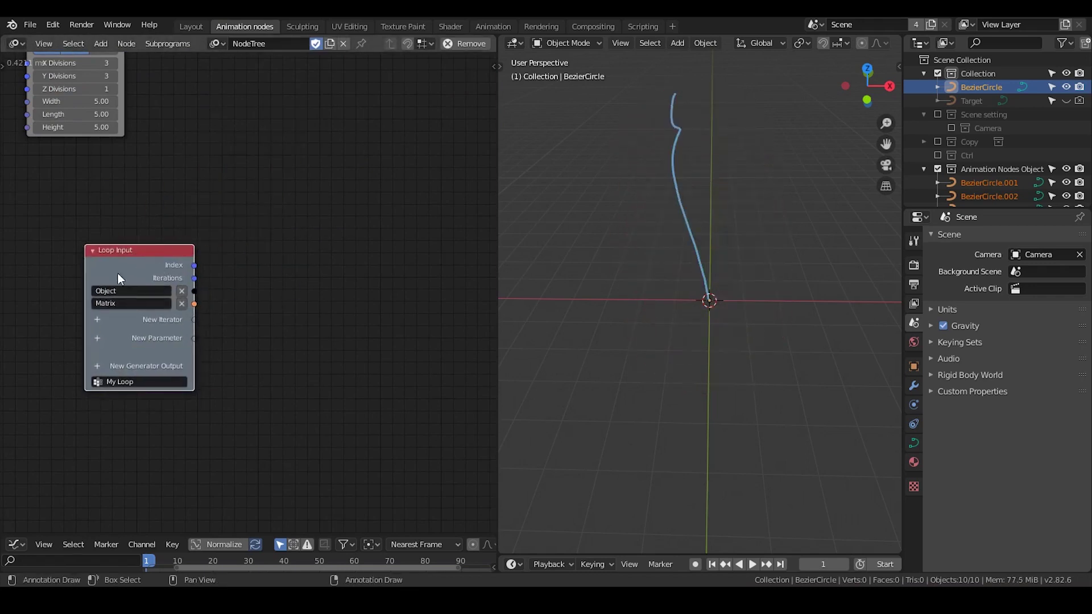
middle_click_drag(129, 269, 145, 154)
scroll(158, 159, "up", 3)
left_click_drag(148, 116, 148, 193)
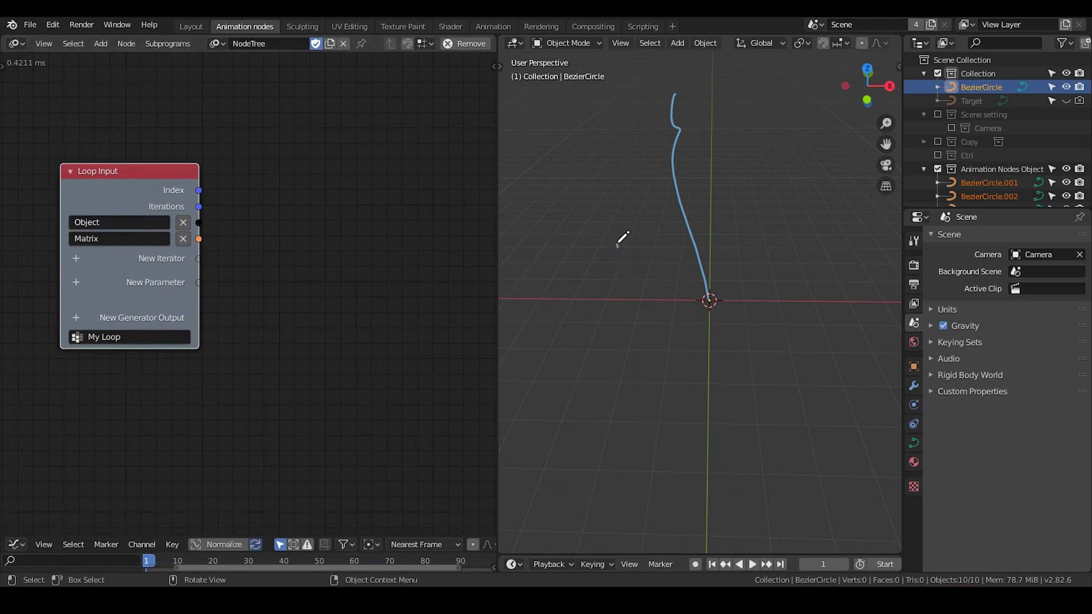
mouse_move(604, 216)
left_mouse_down()
mouse_move(648, 259)
mouse_move(613, 215)
left_mouse_up()
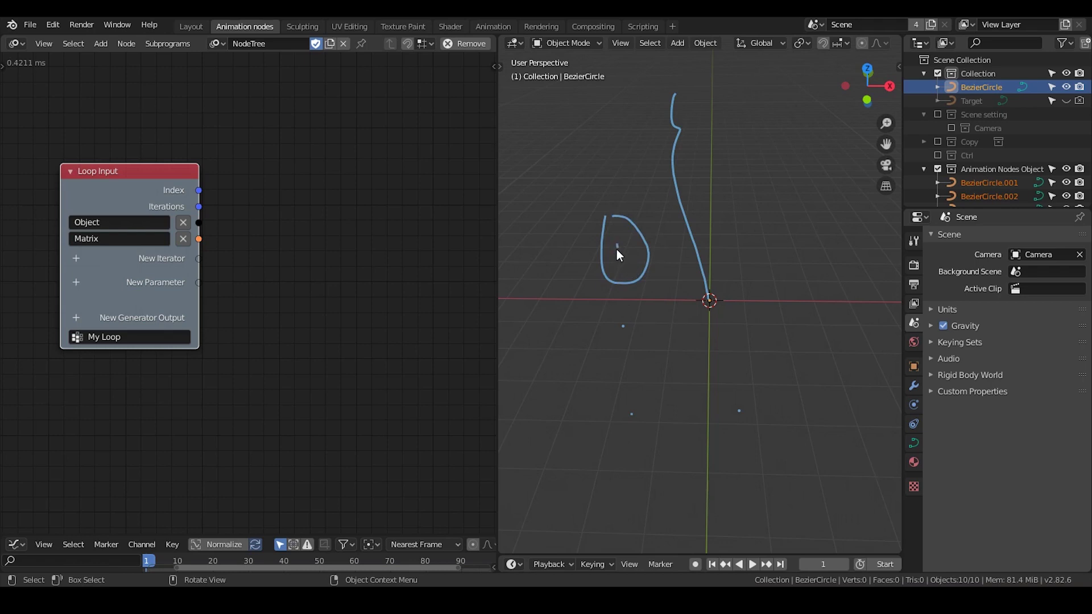
left_click_drag(621, 239, 614, 216, "ctrl")
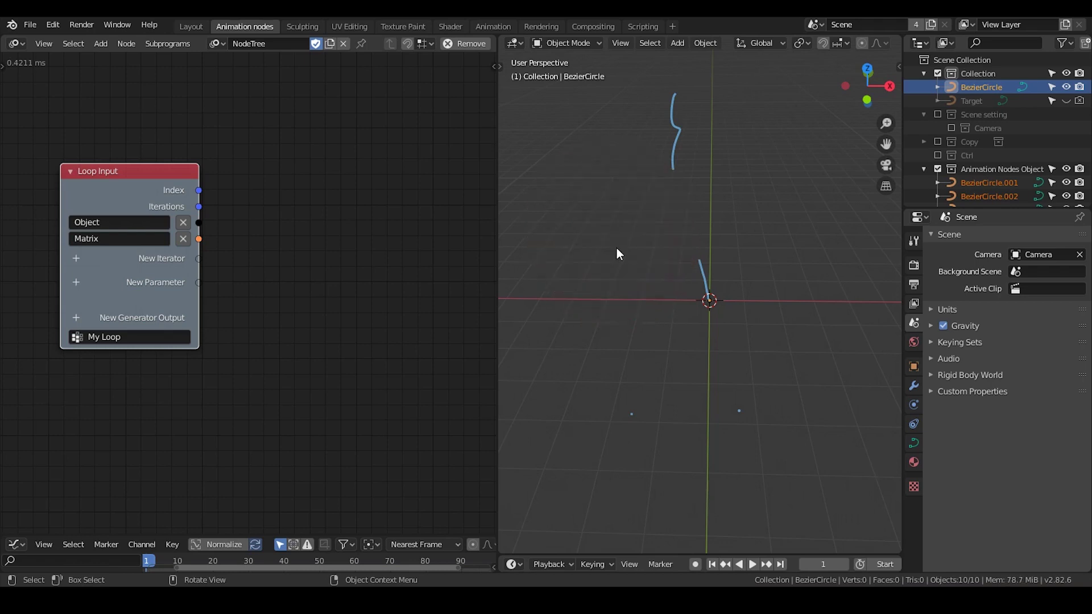
left_click(619, 241)
left_click(622, 301)
left_click_drag(704, 257, 682, 174)
mouse_move(620, 240)
left_mouse_down()
mouse_move(568, 151)
mouse_move(584, 101)
left_mouse_up()
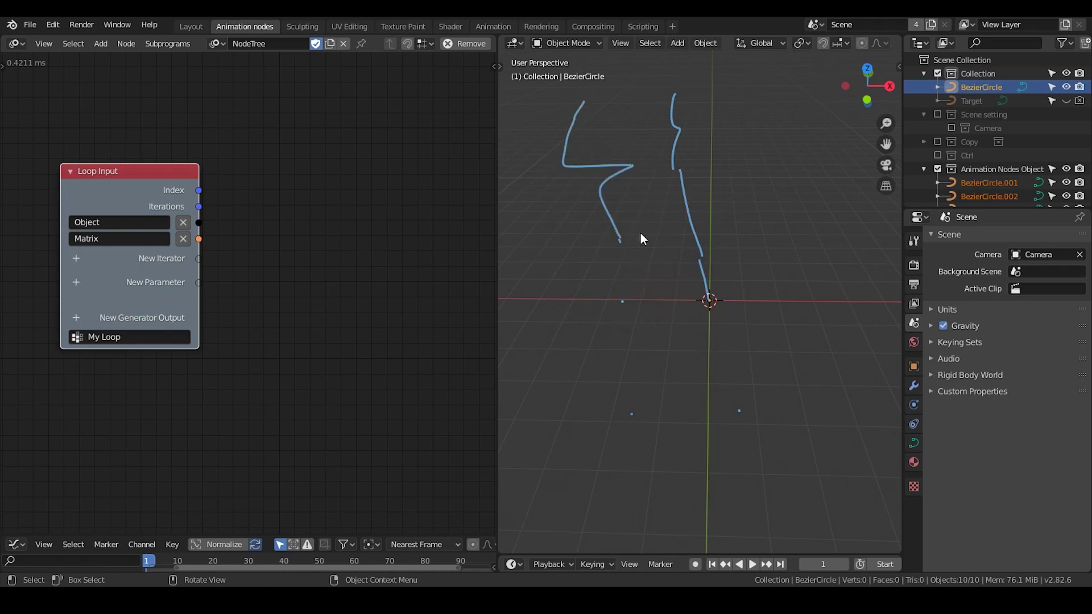
mouse_move(602, 228)
left_mouse_down()
mouse_move(630, 222)
mouse_move(603, 226)
left_mouse_up()
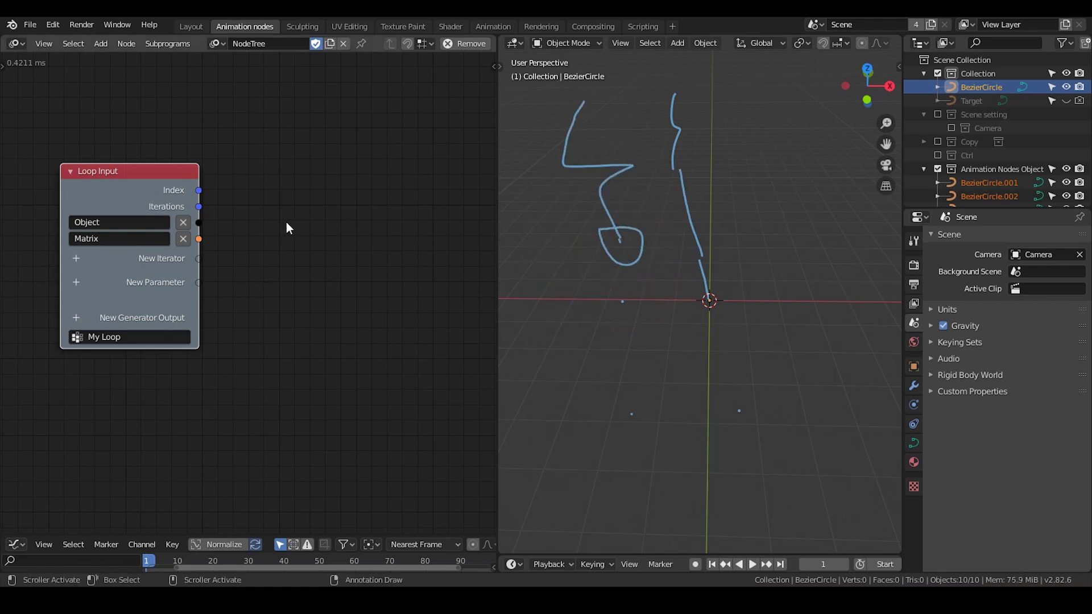
left_click_drag(198, 191, 326, 164)
left_click_drag(628, 299, 521, 175)
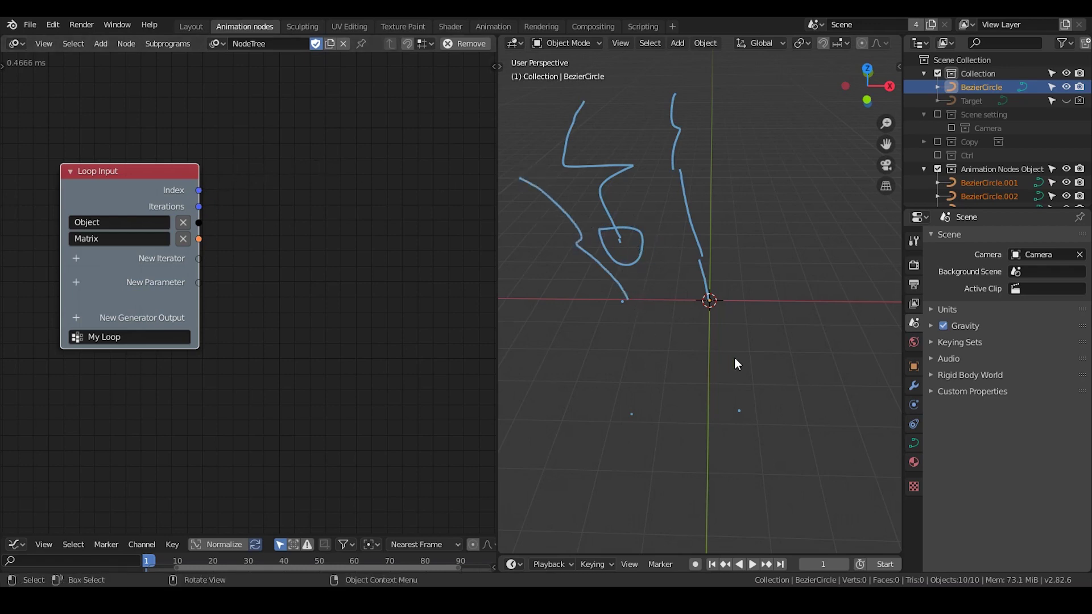
key("g")
left_click(237, 243)
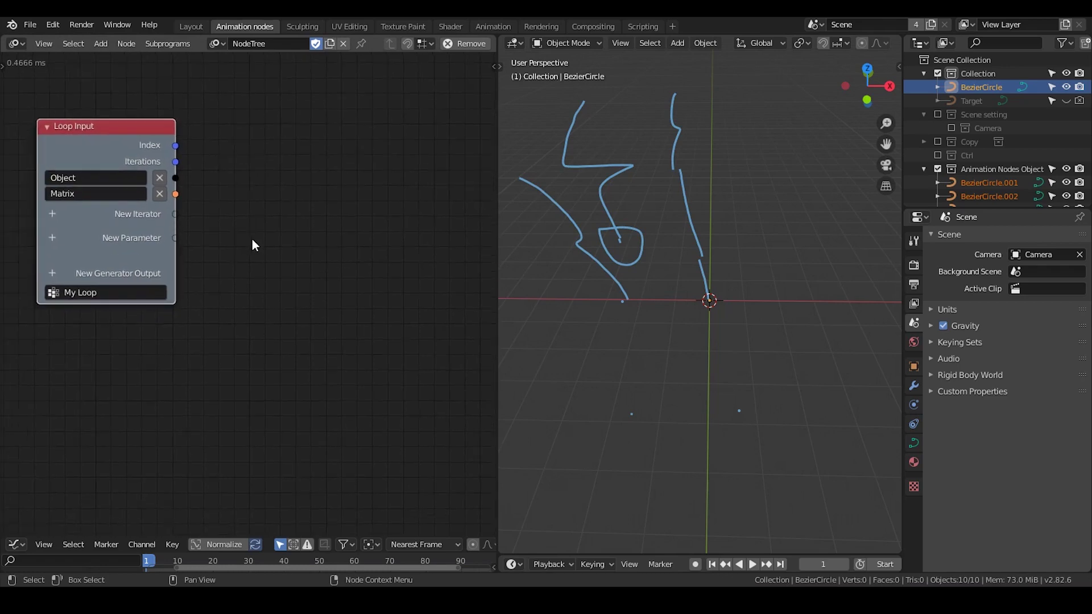
scroll(313, 279, "down", 1)
mouse_move(699, 151)
right_mouse_down()
mouse_move(512, 268)
mouse_move(694, 475)
mouse_move(707, 300)
right_mouse_up()
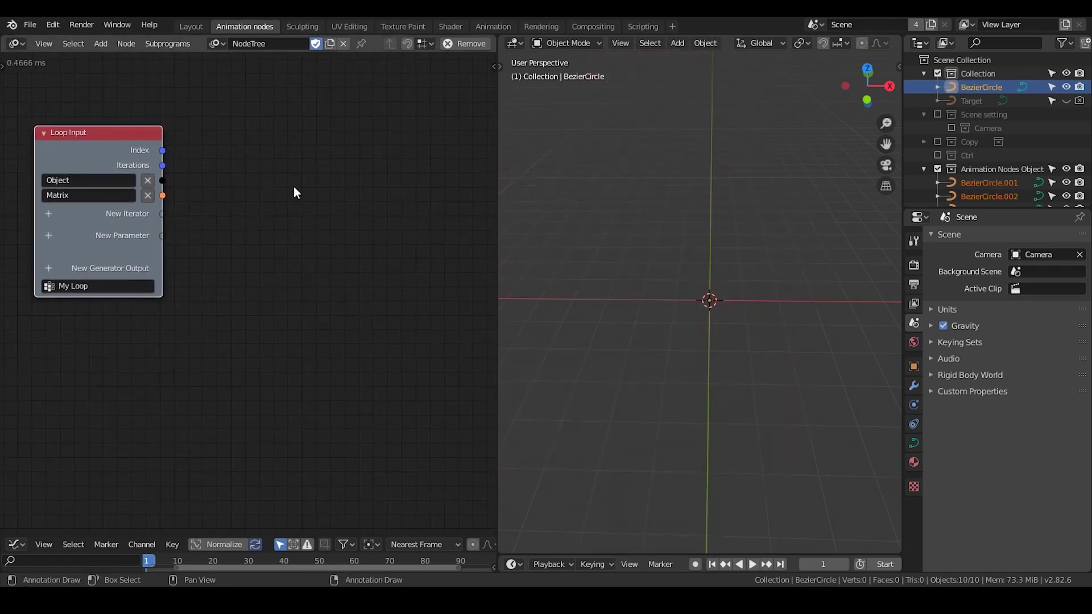
- Add a second Distribute Matrices node beside the Loop Input node
key("ctrl+a")
type("distir")
key("BackSpace")
key("BackSpace")
type("ribut")
key("Return")
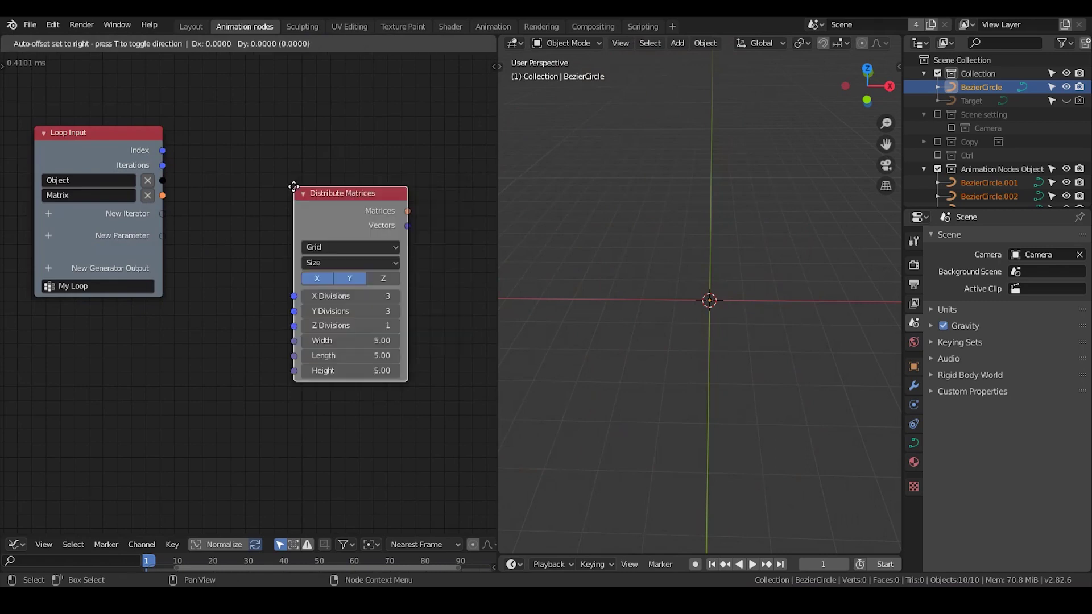
left_click(282, 129)
- In the second Distribute Matrices node, set X and Y Divisions to 1 and Z Divisions to 5, with the X and Y axis options off
left_click_drag(348, 238, 346, 255)
type("1")
key("Return")
left_click(346, 220)
left_click(305, 220)
left_click_drag(360, 178, 343, 171)
left_click(327, 261)
type("5")
key("Return")
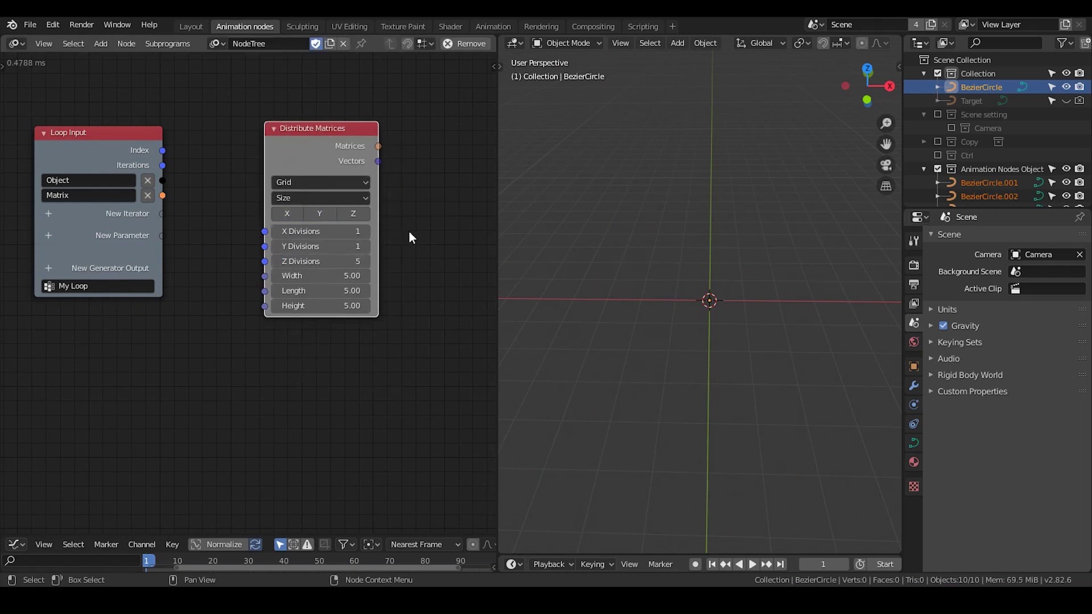
- Add a 3D Viewer node for the Vectors output of the second Distribute Matrices node
middle_click_drag(410, 237, 342, 219)
key("ctrl+a")
key("Return")
left_click_drag(322, 149, 449, 158)
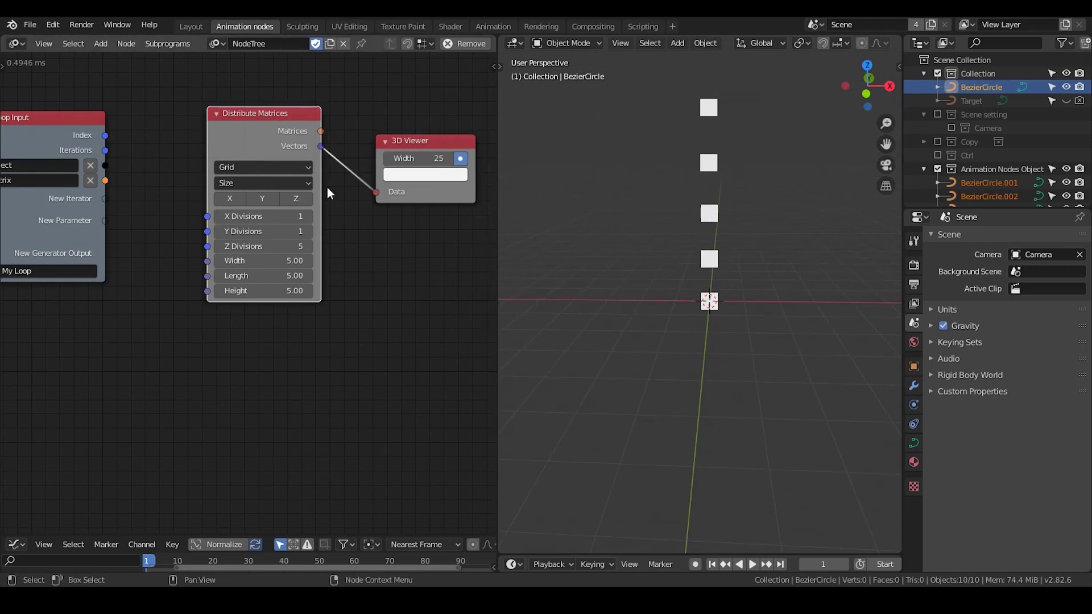
- Move the second Distribute Matrices node closer to the Loop Input node
middle_click_drag(71, 146, 216, 137)
left_click_drag(217, 136, 118, 149)
middle_click_drag(135, 148, 170, 135)
left_click_drag(165, 133, 249, 134)
middle_click_drag(360, 215, 265, 216)
left_click_drag(368, 105, 312, 110)
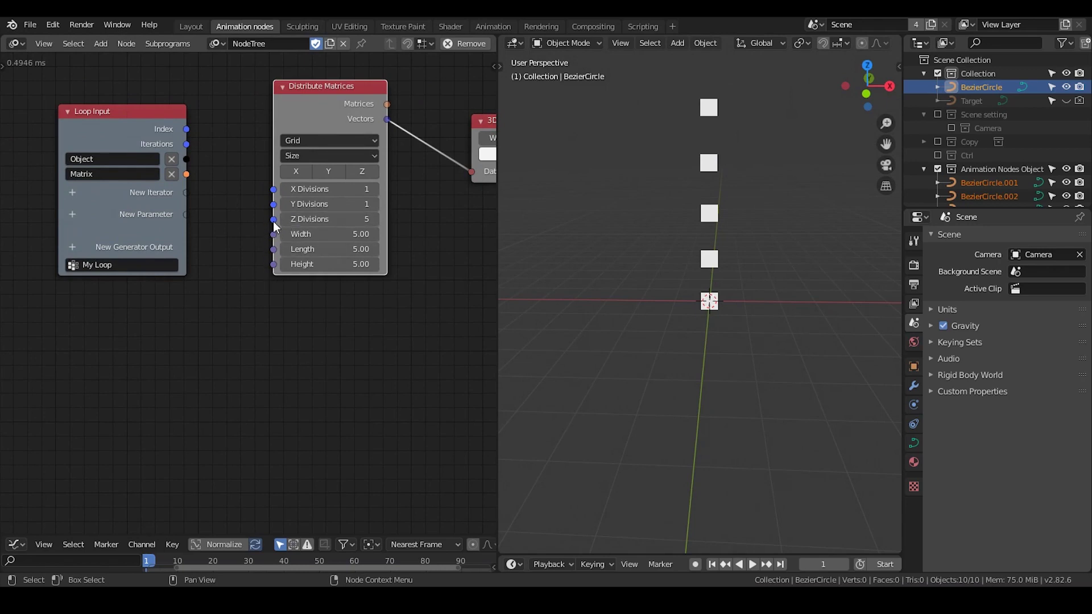
- Expose the second Distribute Matrices node's Z Divisions as a Loop Input parameter named "spline resolution"
left_click_drag(273, 219, 183, 214)
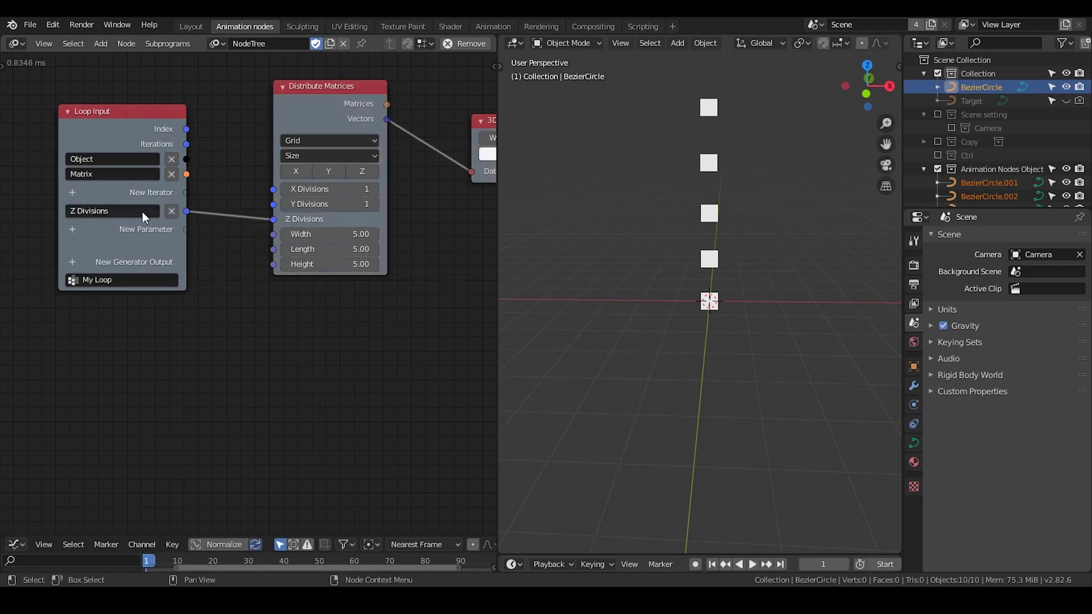
left_click(114, 215)
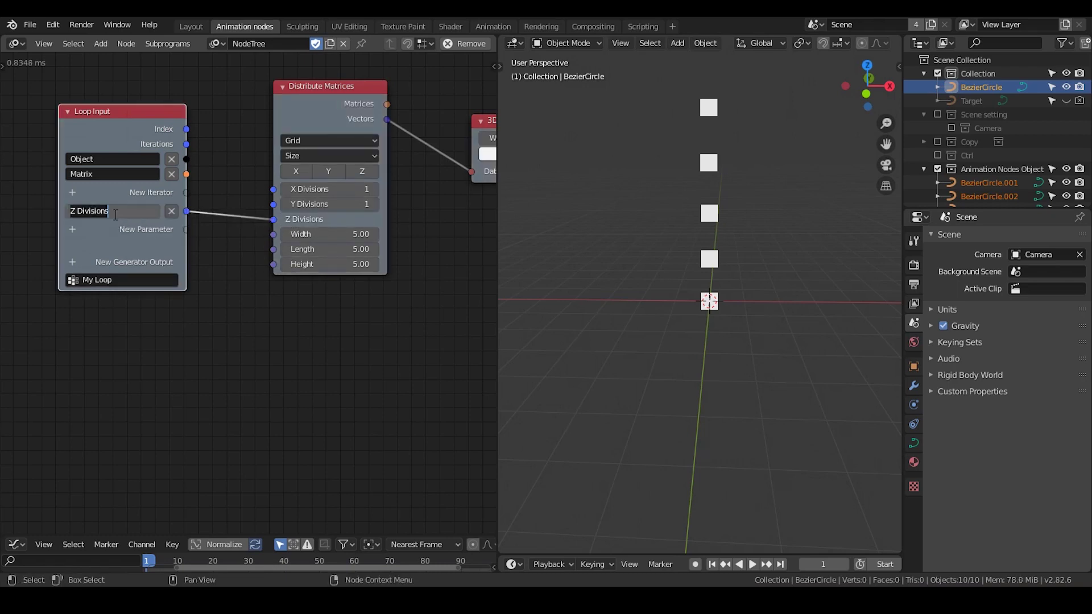
type("resolution")
key("ctrl+BackSpace")
type("spl")
key("Return")
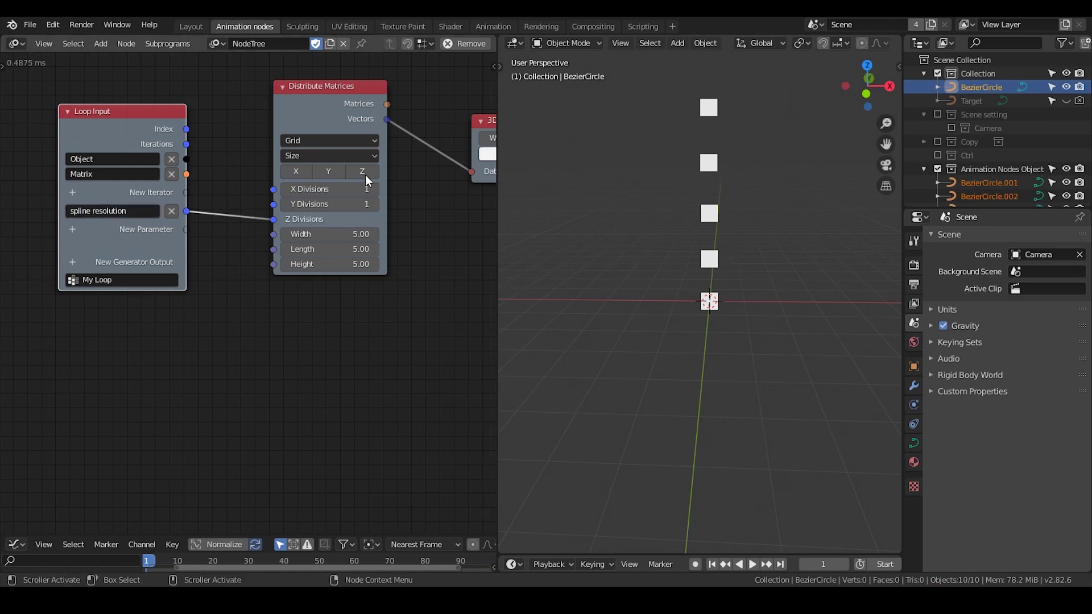
- Enable the Distribute Matrices node's Z axis option to compare the point placement, and disable it again
left_click_drag(322, 103, 313, 99)
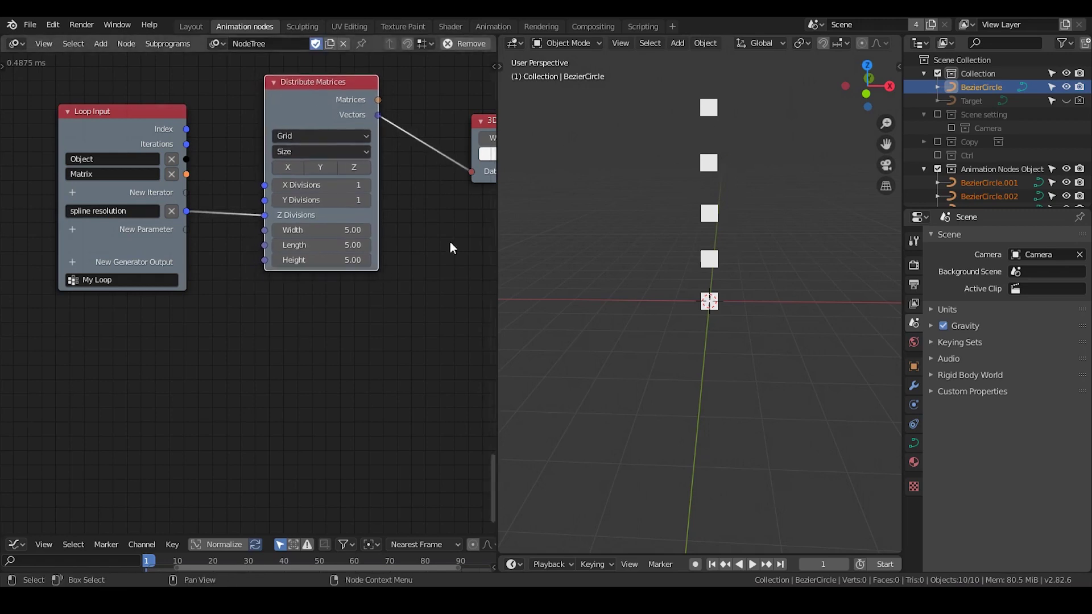
middle_click_drag(427, 279, 345, 275)
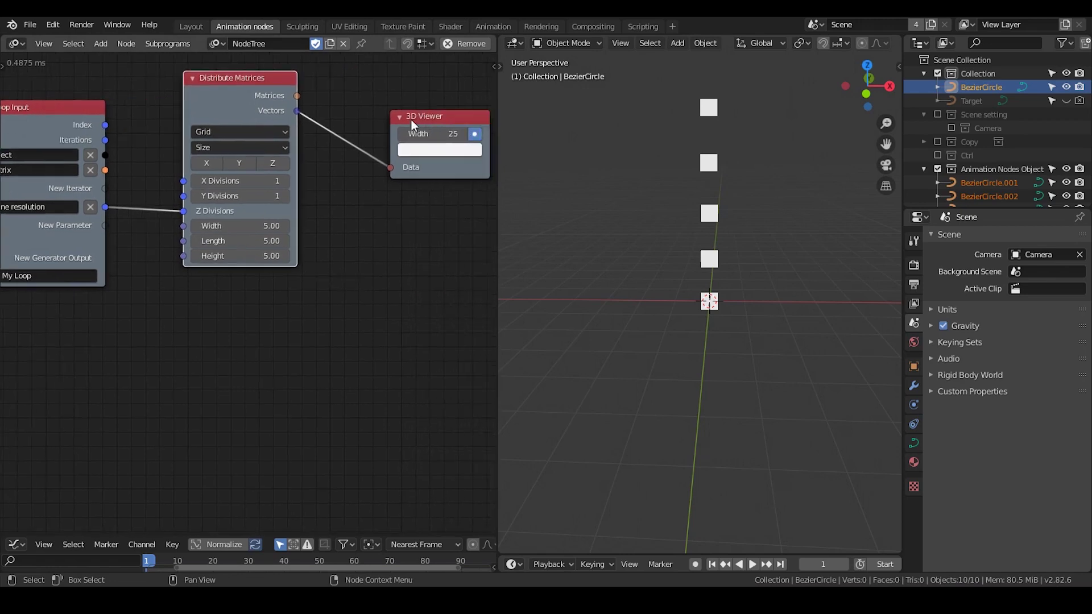
left_click(273, 165)
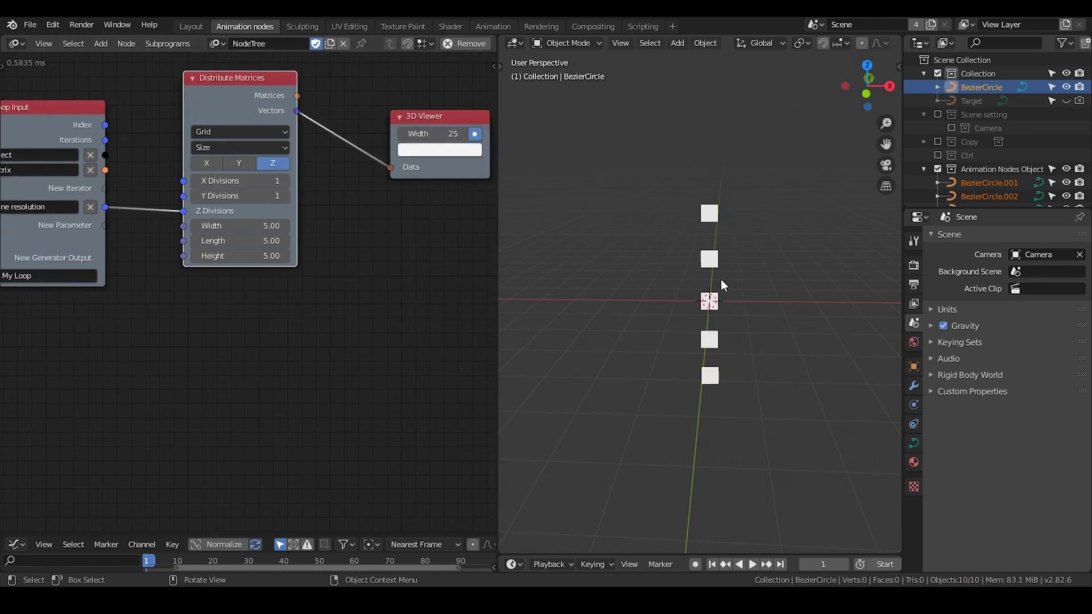
left_click(272, 165)
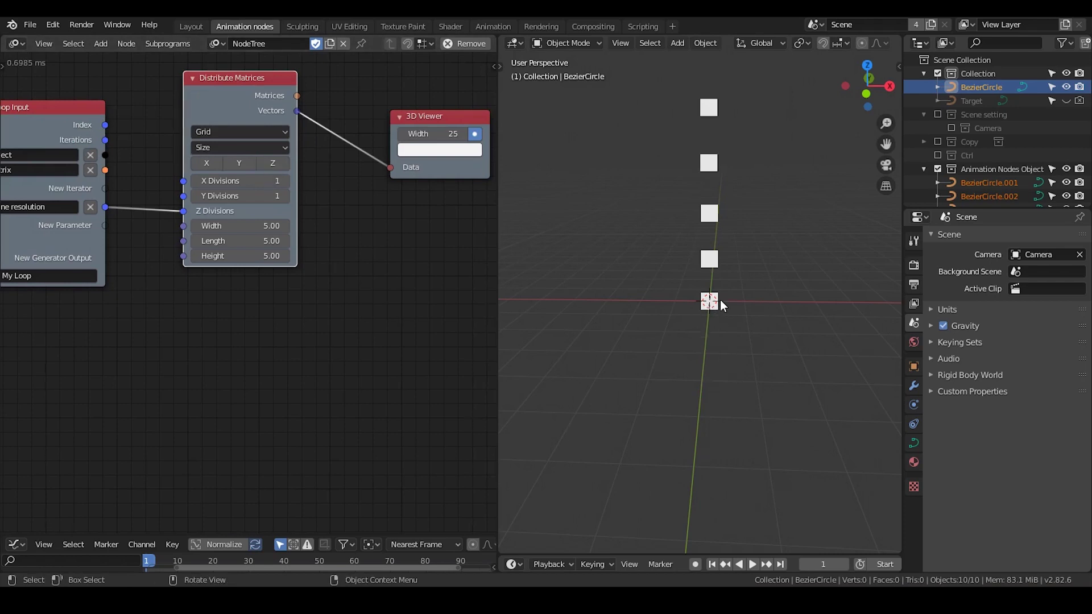
- Replace the 3D Viewer with a new one fed by the Distribute Matrices Vectors output, spacing the two nodes apart
middle_click_drag(293, 273, 228, 300)
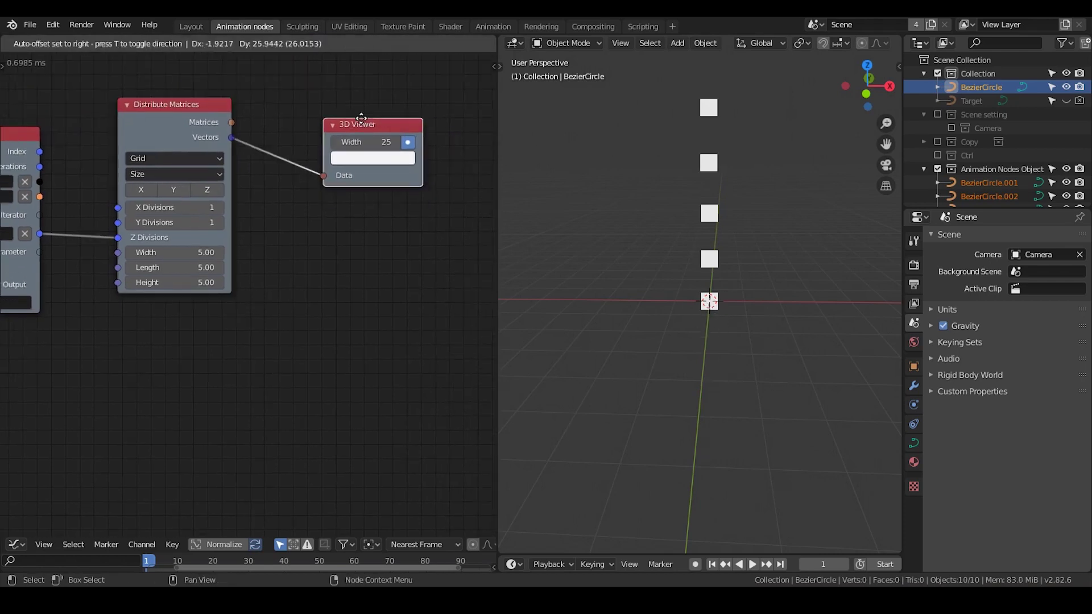
middle_click_drag(345, 232, 294, 234)
key("x")
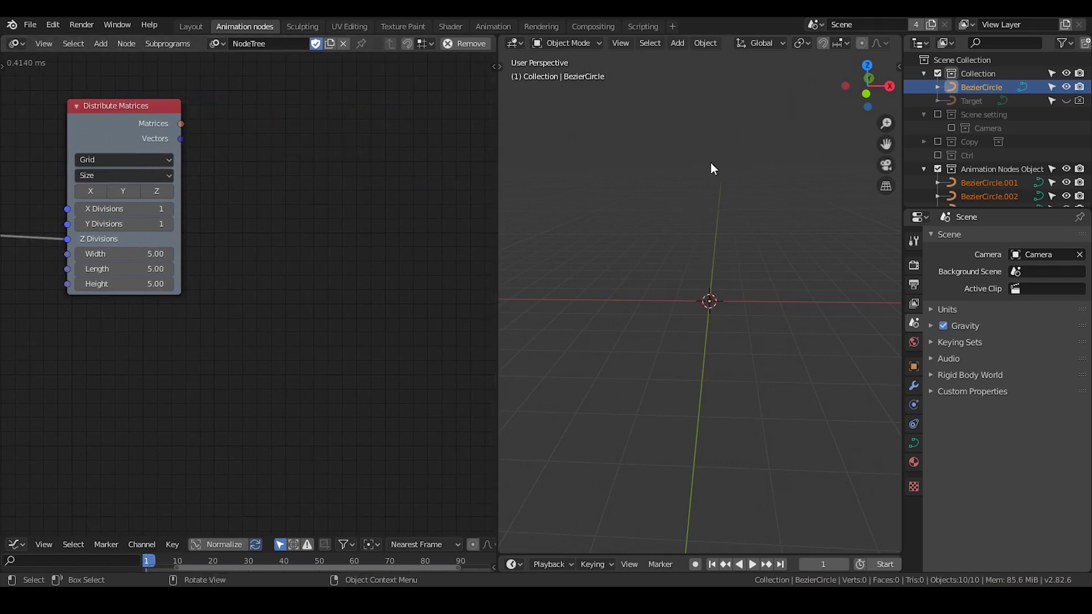
key("ctrl+a")
type("3")
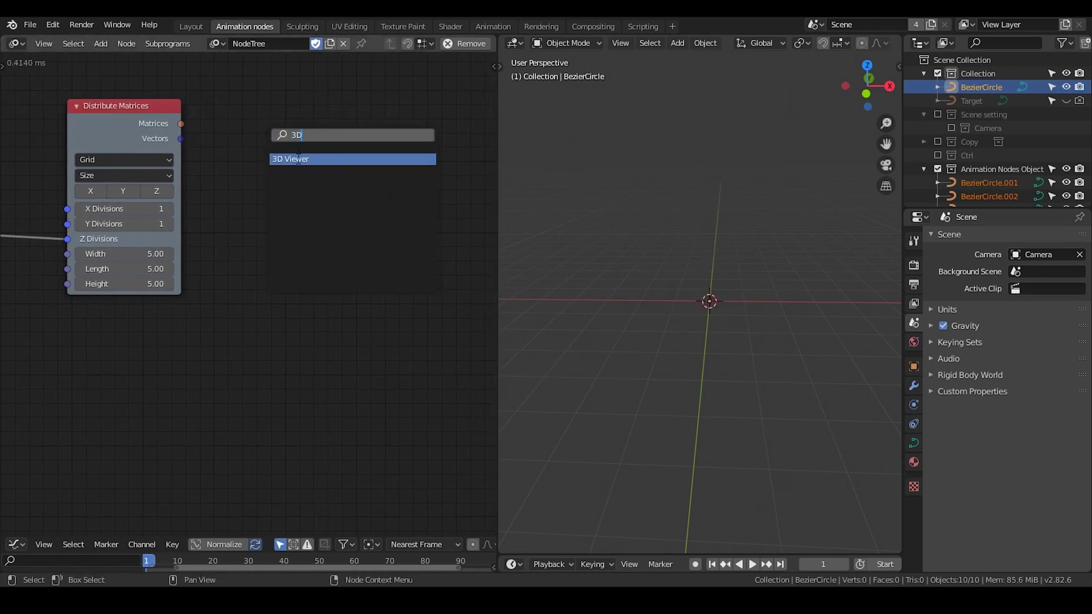
left_click(297, 159)
left_click_drag(180, 139, 265, 174)
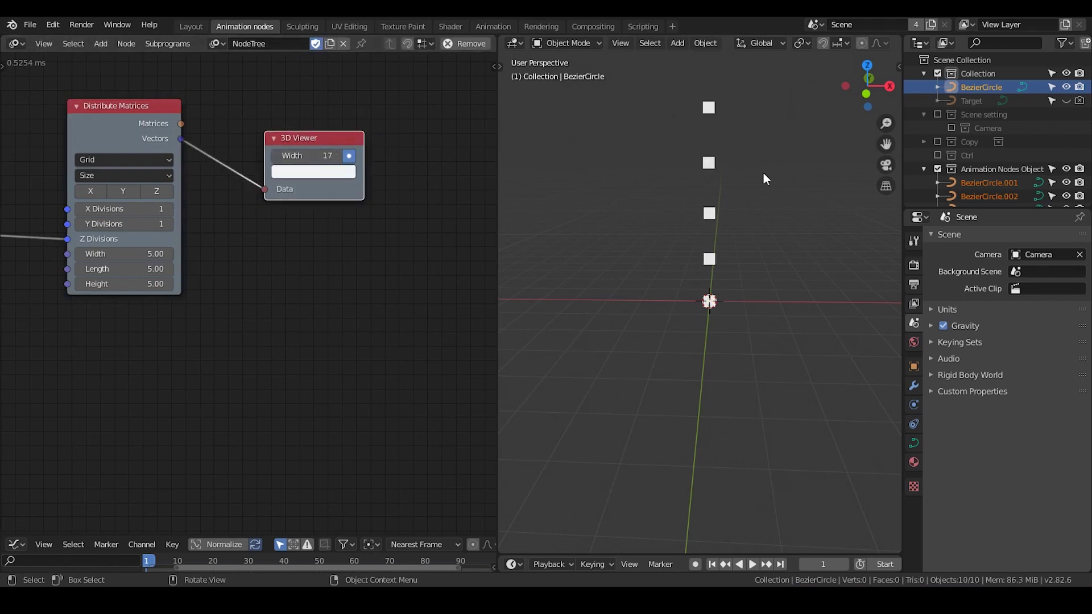
left_click_drag(282, 141, 422, 106)
left_click_drag(135, 131, 85, 138)
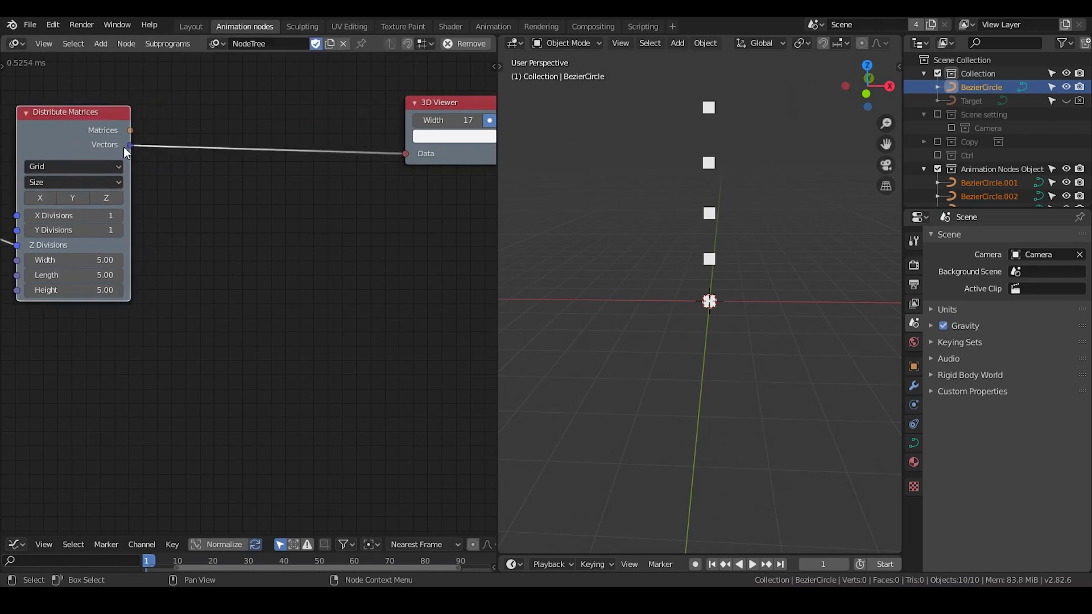
- Add a Vector Wiggle node below the link between Distribute Matrices and the 3D Viewer
key("ctrl+a")
type("vector wiggle")
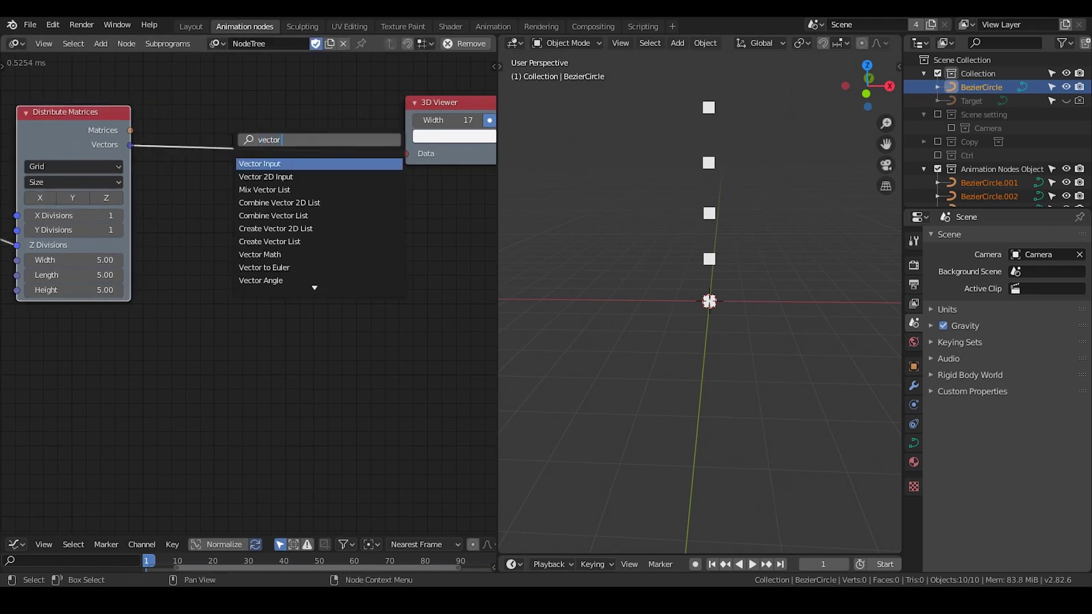
key("Return")
left_click(221, 192)
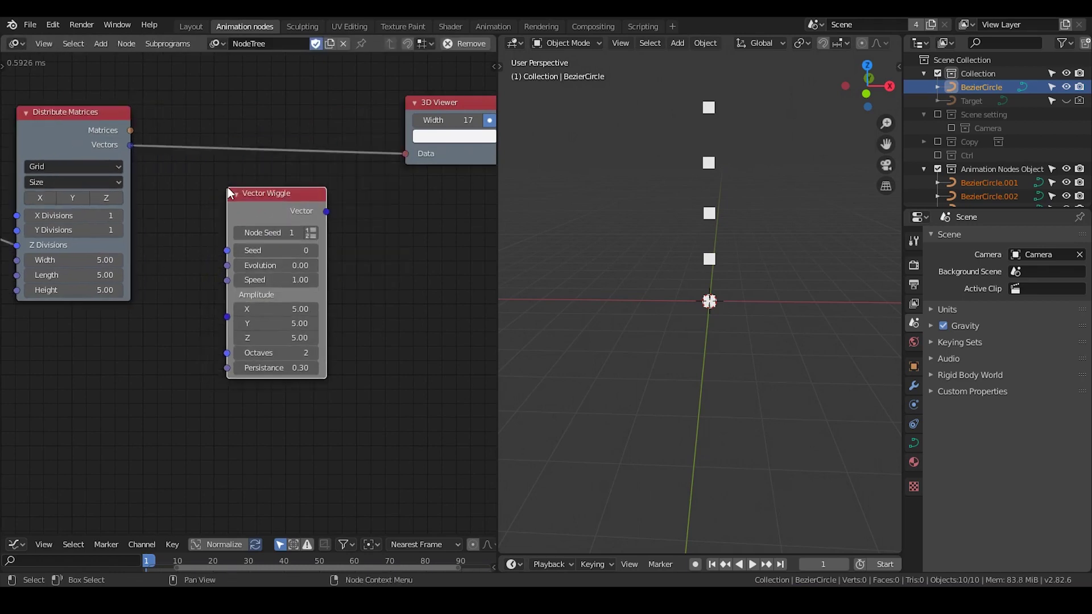
- Insert a Vector Math node set to Add between the Distribute Matrices Vectors output and the 3D Viewer
key("ctrl+a")
type("vector math")
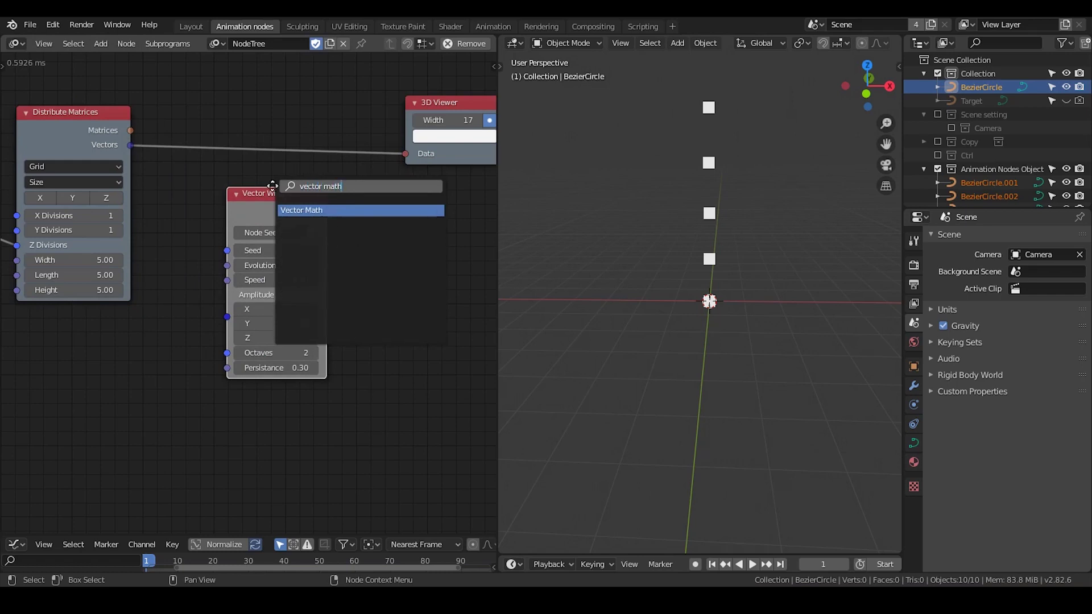
key("Return")
left_click(291, 122)
left_click_drag(318, 122, 485, 118)
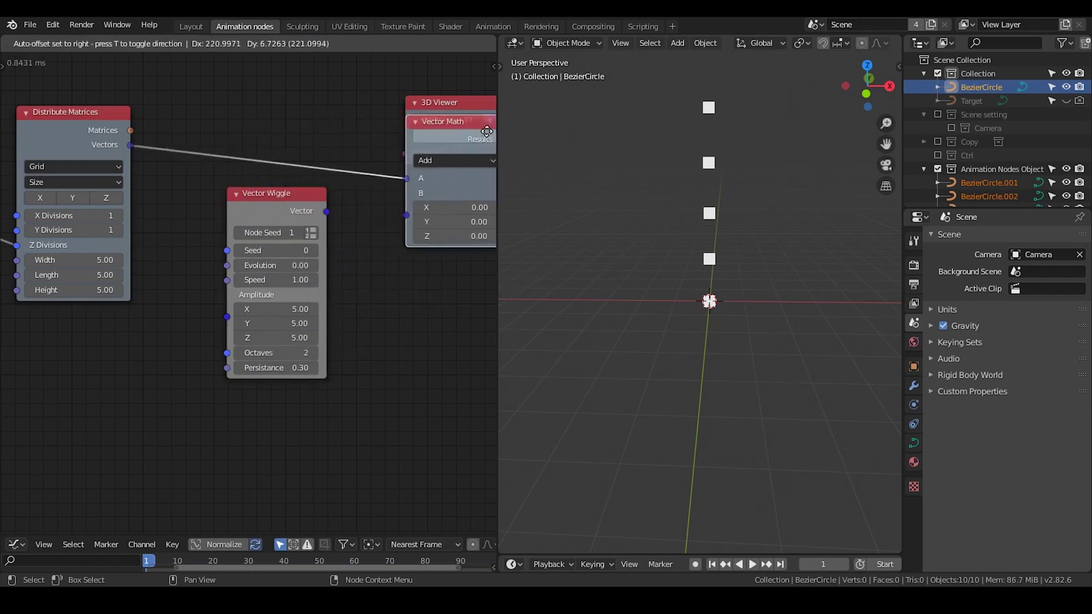
- Make Vector Wiggle output a list into Vector Math's B input, with its Count driven by the length of the distributed vectors
left_click_drag(326, 213, 414, 215)
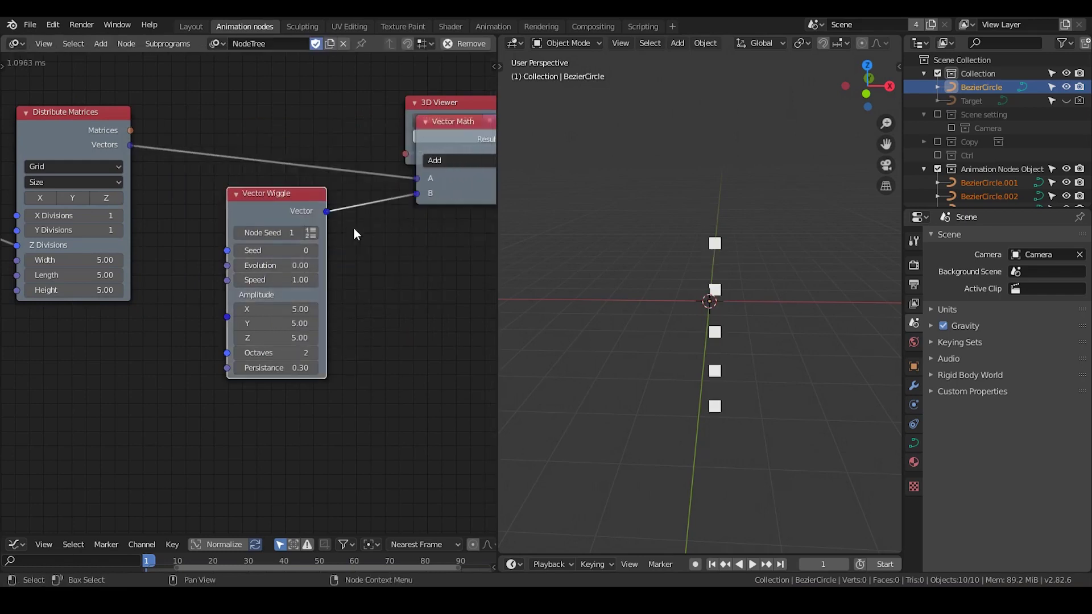
left_click(310, 234)
left_click_drag(335, 211, 415, 194)
left_click_drag(130, 145, 237, 264)
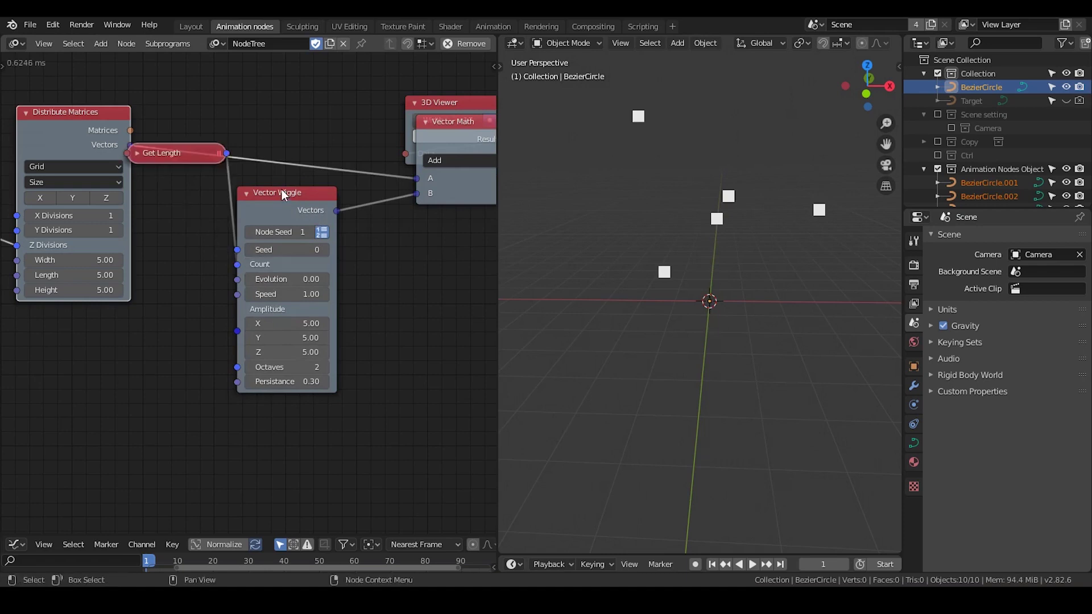
left_click_drag(196, 159, 209, 226)
left_click_drag(287, 193, 327, 198)
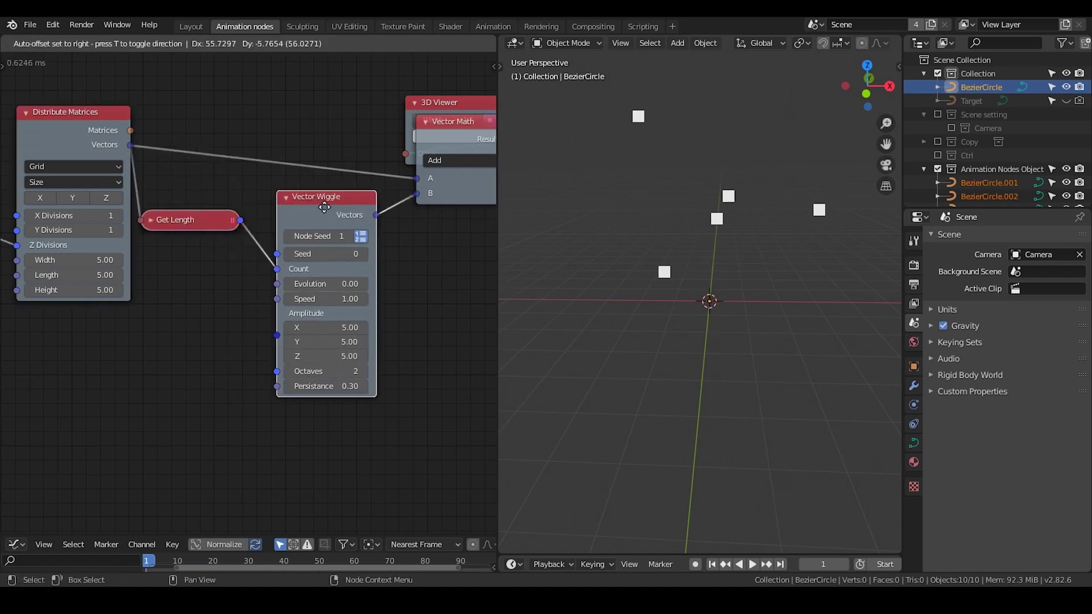
- Set the Vector Wiggle amplitude to 0.35 in X and Y and 0 in Z
left_click_drag(340, 328, 234, 342)
left_click(337, 356)
type("0")
key("Return")
- Move the Vector Math node aside and raise the Vector Wiggle Evolution to 502.20
middle_click_drag(398, 249, 327, 264)
left_click_drag(377, 121, 536, 89)
middle_click_drag(666, 298, 654, 301)
left_click_drag(245, 299, 452, 300)
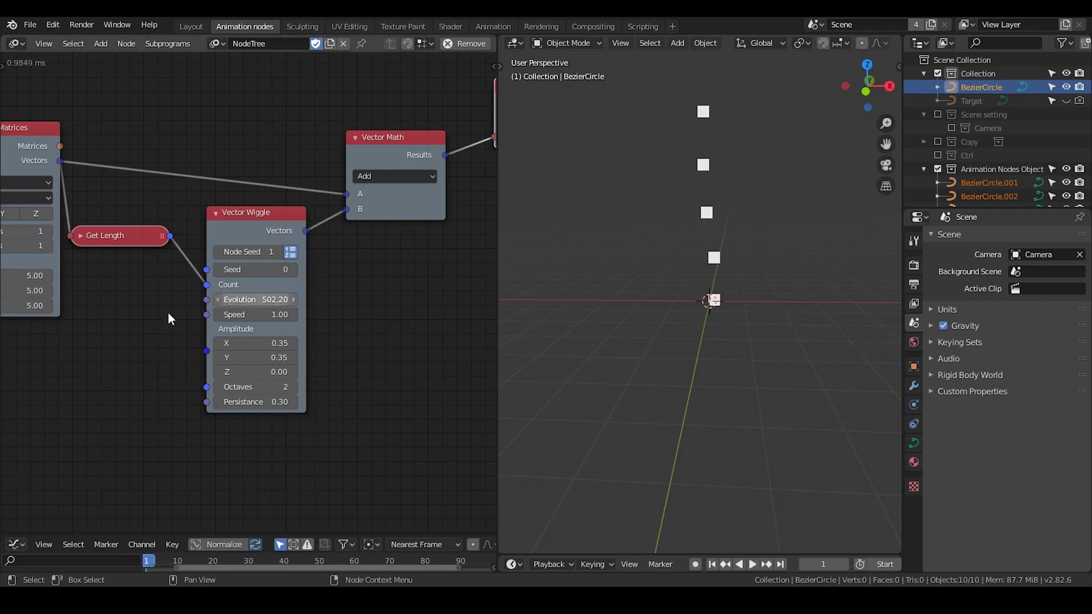
- Raise the loop's spline resolution value to generate many more points along the vertical line
middle_click_drag(146, 308, 342, 297)
middle_click_drag(250, 268, 175, 360)
scroll(248, 275, "down", 2)
middle_click_drag(117, 276, 101, 369)
left_click_drag(345, 133, 407, 133)
scroll(404, 414, "down", 1)
- Set the Vector Wiggle Evolution to 516.00
middle_click_drag(391, 522, 331, 301)
scroll(323, 356, "up", 3)
mouse_move(245, 284)
left_mouse_down()
mouse_move(211, 284)
mouse_move(246, 285)
left_mouse_up()
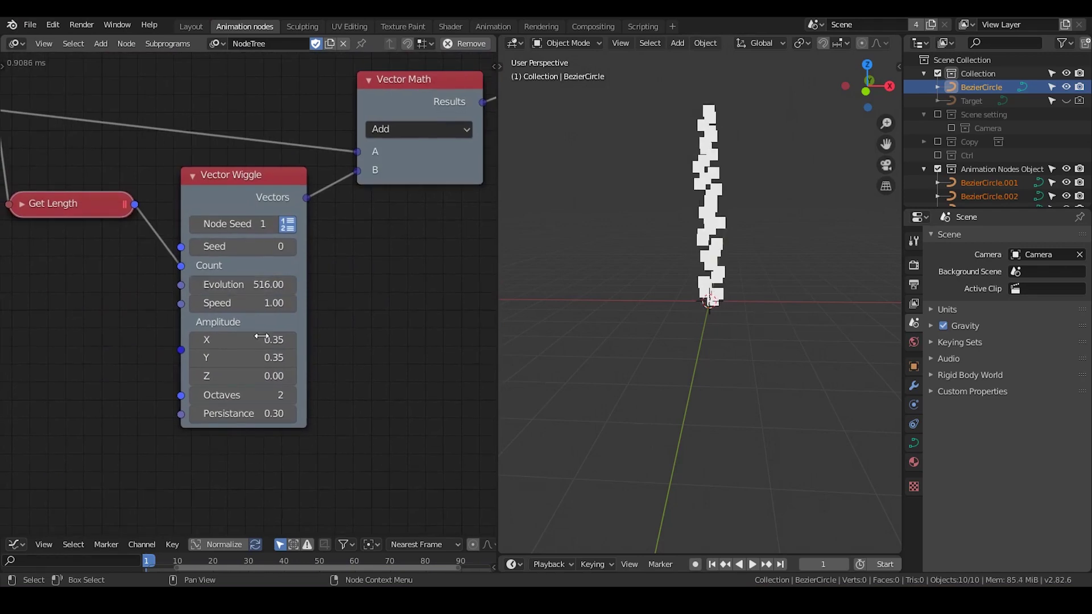
- Reduce the 3D Viewer's point width to 11
scroll(267, 296, "down", 3)
middle_click_drag(446, 184, 324, 219)
mouse_move(400, 125)
left_mouse_down()
mouse_move(352, 125)
mouse_move(398, 126)
left_mouse_up()
- Raise the Vector Wiggle Evolution to 722.28
middle_click_drag(212, 302, 261, 279)
scroll(261, 278, "up", 1)
left_click_drag(170, 267, 289, 267)
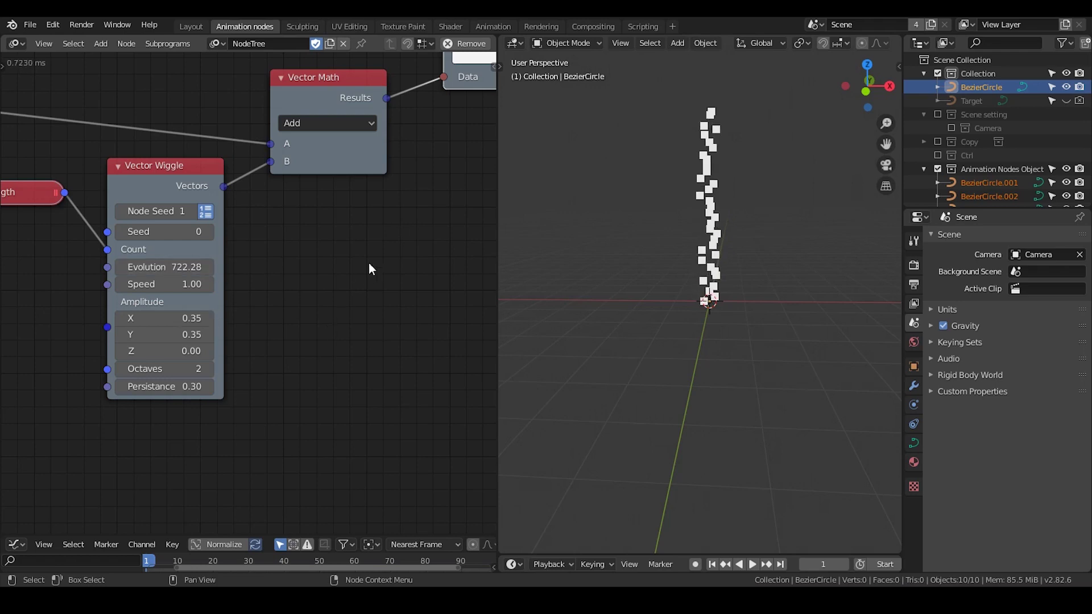
- Move the 3D Viewer and Vector Math nodes farther from the Vector Wiggle node
middle_click_drag(387, 271, 274, 332)
scroll(304, 327, "down", 1)
scroll(284, 325, "down", 2)
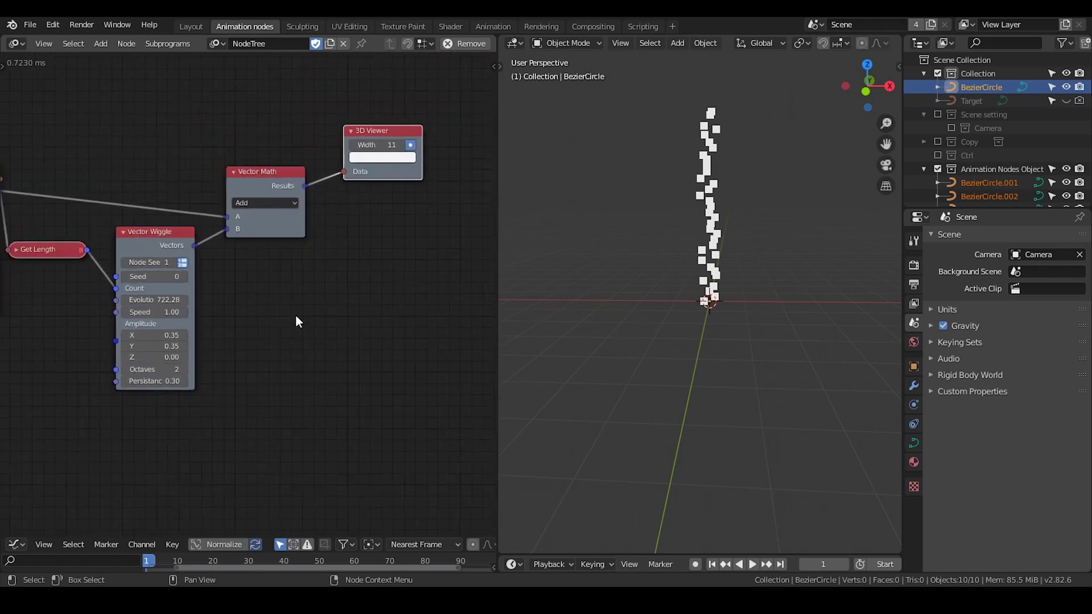
scroll(307, 267, "down", 1)
left_click_drag(349, 160, 382, 142)
left_click_drag(263, 189, 294, 169)
- Set the loop's spline resolution value to 5
middle_click_drag(153, 166, 192, 266)
left_click(253, 77)
type("5")
key("Return")
middle_click_drag(212, 385, 200, 269)
scroll(227, 341, "up", 5)
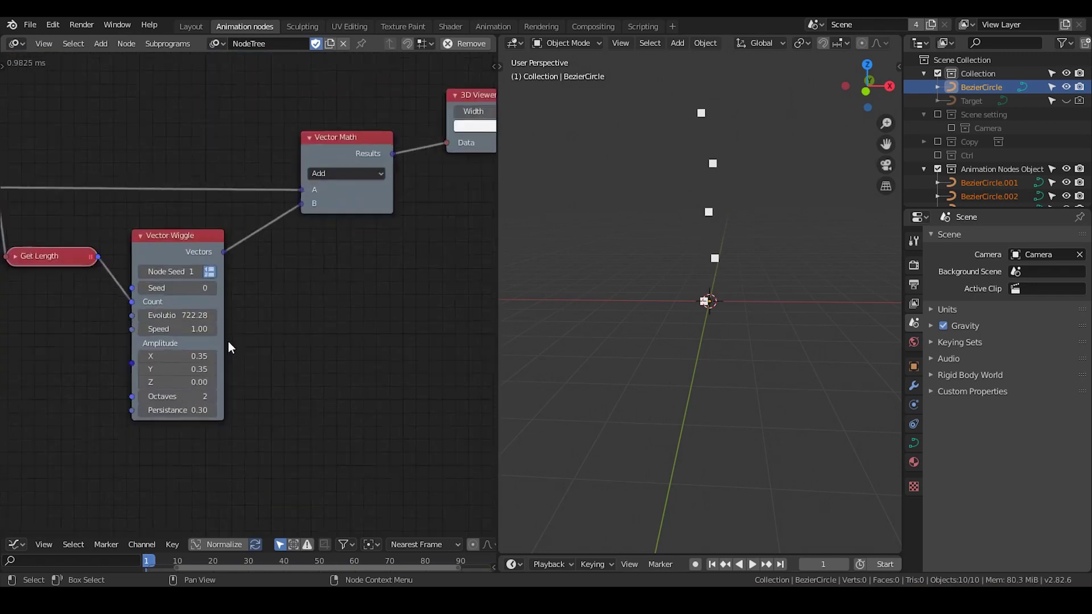
- Delete the Vector Wiggle and Get Length nodes
left_click(163, 229)
key("x")
left_click(39, 259)
key("x")
- Add a Vector Noise node below the link between Distribute Matrices and Vector Math
middle_click_drag(62, 314, 198, 262)
key("ctrl+a")
type("vector noi")
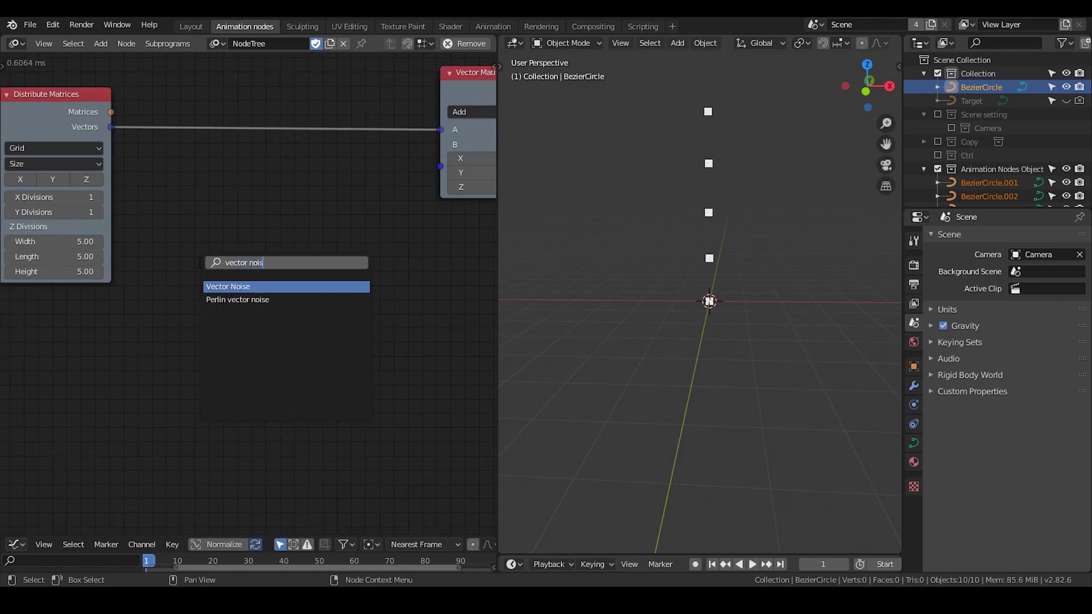
type("se")
key("Return")
left_click(273, 182)
left_click_drag(289, 196, 292, 202)
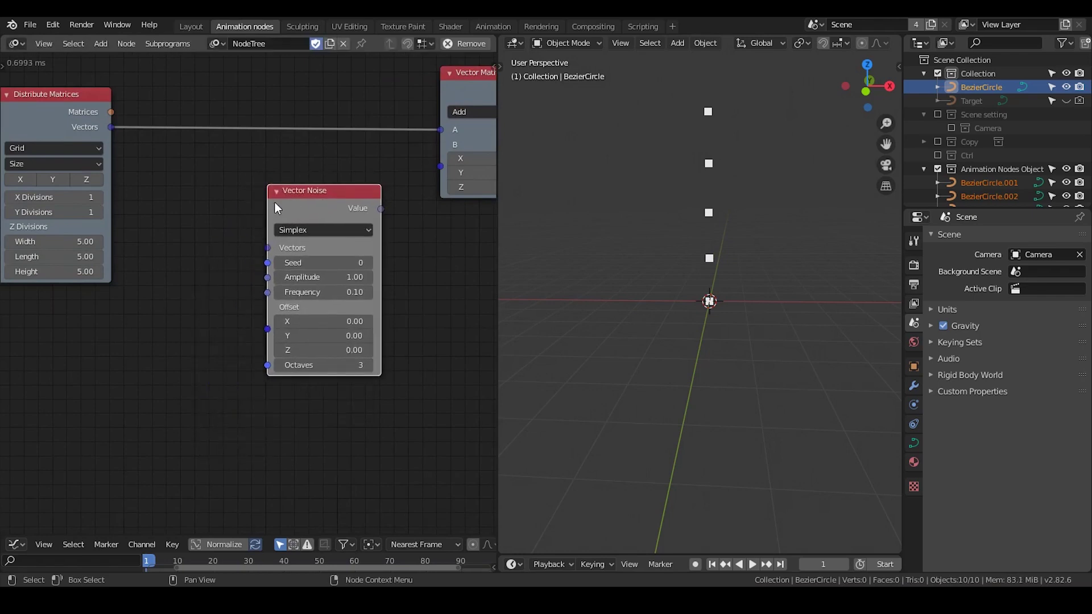
middle_click_drag(325, 211, 268, 188)
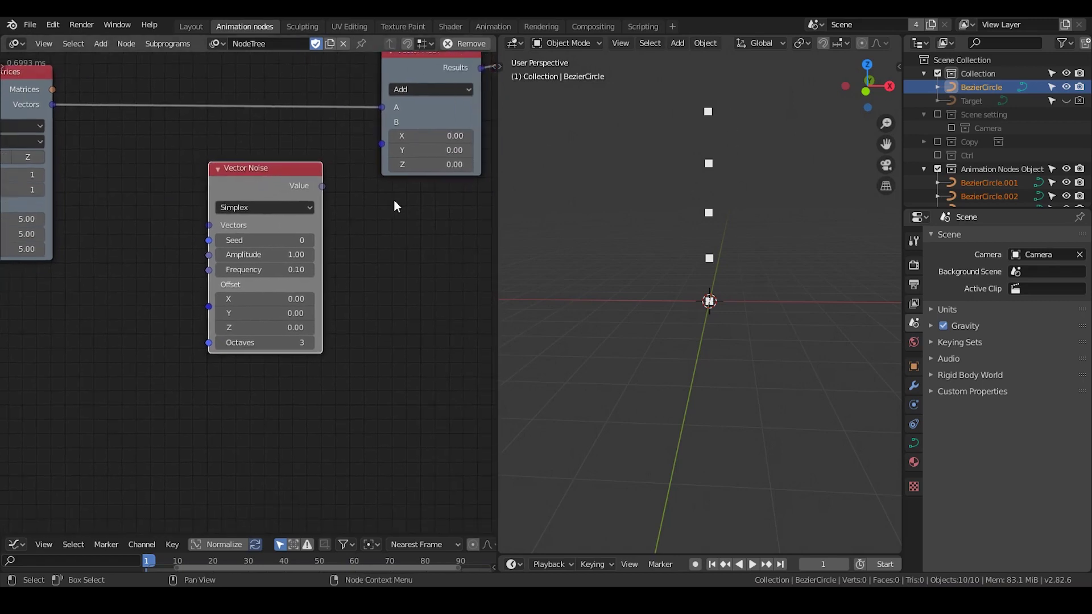
middle_click_drag(395, 205, 254, 250)
scroll(254, 251, "down", 1)
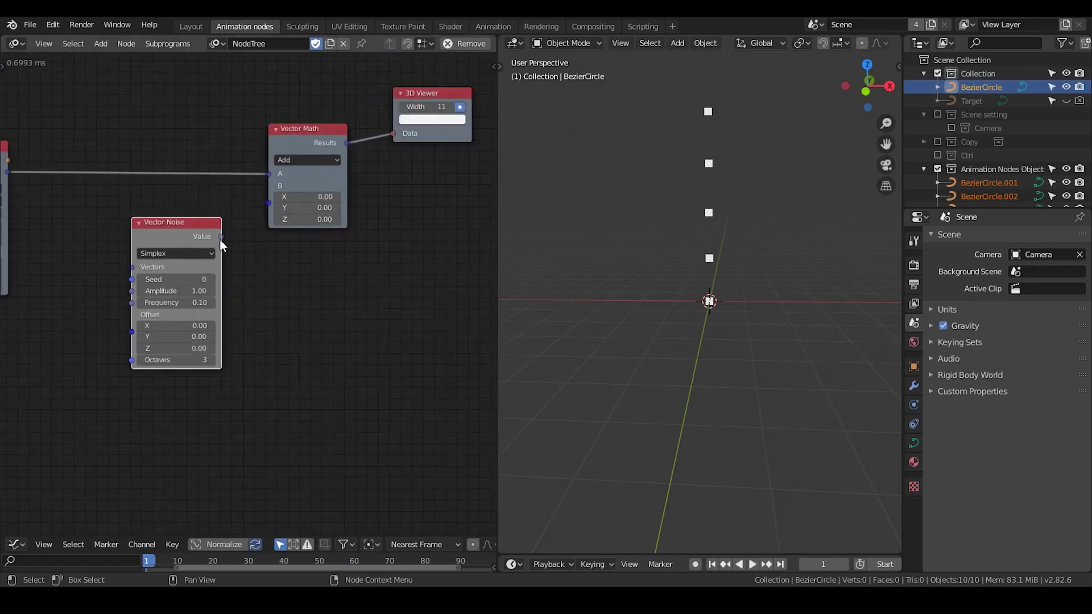
middle_click_drag(209, 242, 146, 241)
left_click_drag(432, 82, 383, 189)
left_click(309, 212)
- Add a Combine Vector node, linking the Vector Noise Value into its X and its output into Vector Math's B input
middle_click_drag(279, 209, 352, 151)
scroll(310, 190, "up", 1)
key("ctrl+a")
type("v")
key("BackSpace")
type("combine ve")
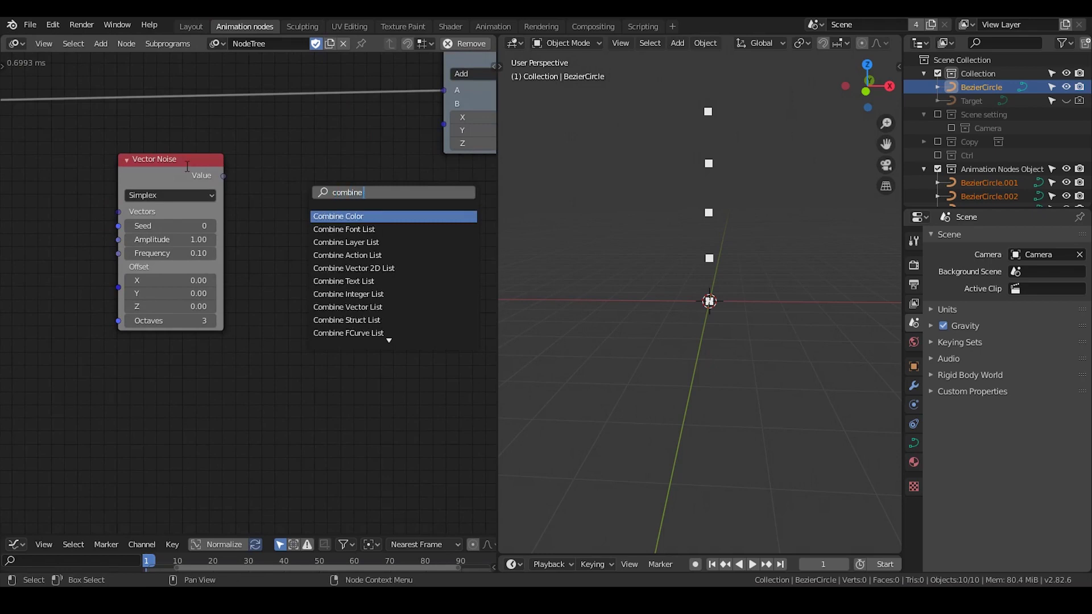
key("Down")
key("Down")
key("Return")
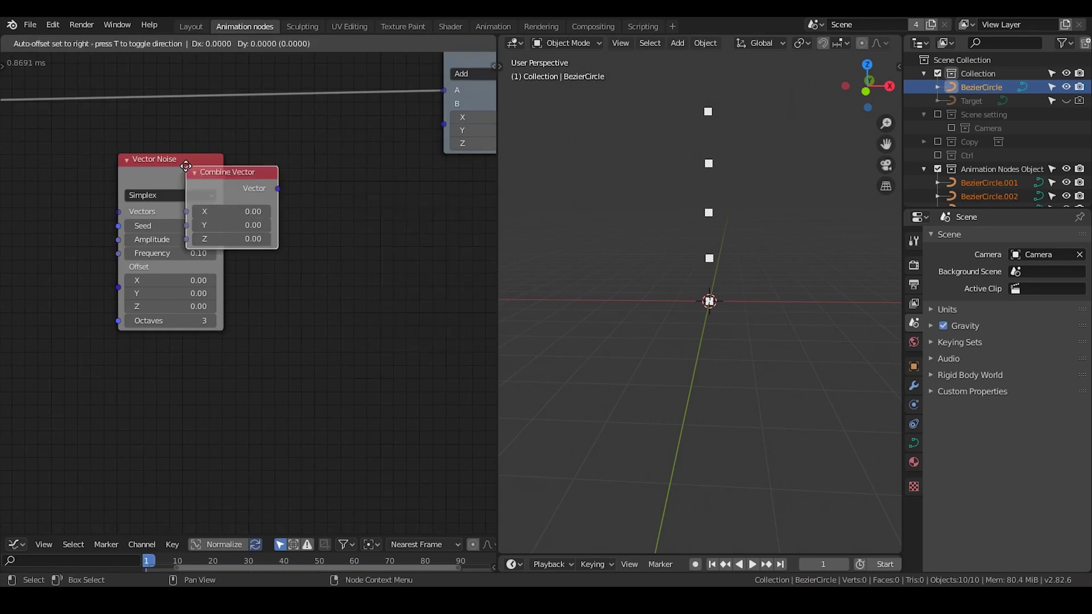
left_click(306, 134)
left_click_drag(223, 175, 306, 180)
left_click_drag(397, 157, 443, 124)
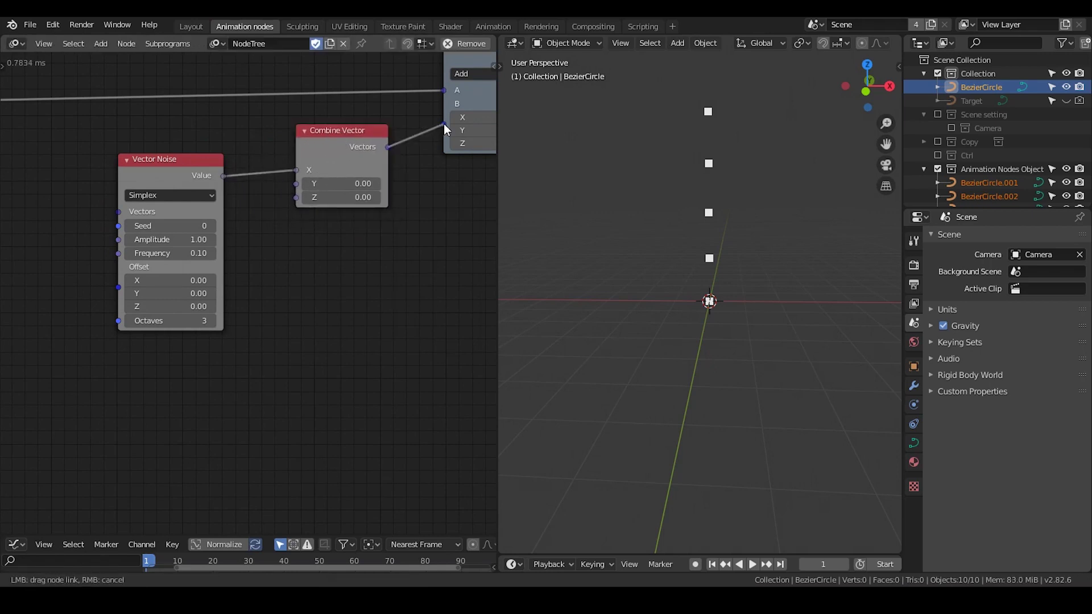
- Switch the Vector Noise type to Perlin and feed it the Distribute Matrices Vectors output
middle_click_drag(187, 174, 349, 148)
left_click(316, 165)
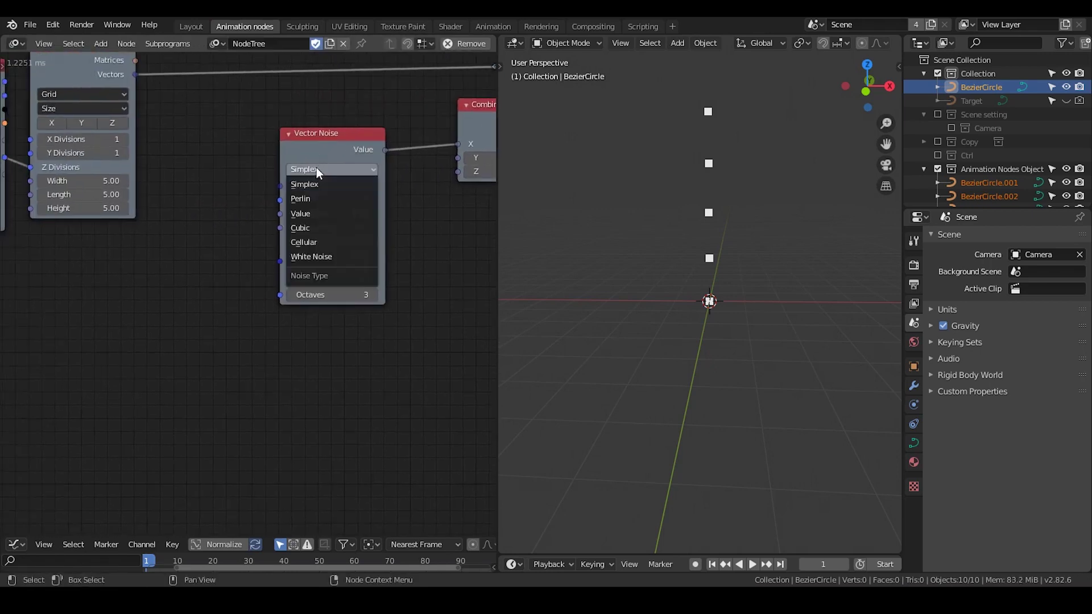
left_click(316, 199)
left_click_drag(323, 155, 329, 136)
middle_click_drag(263, 162, 290, 200)
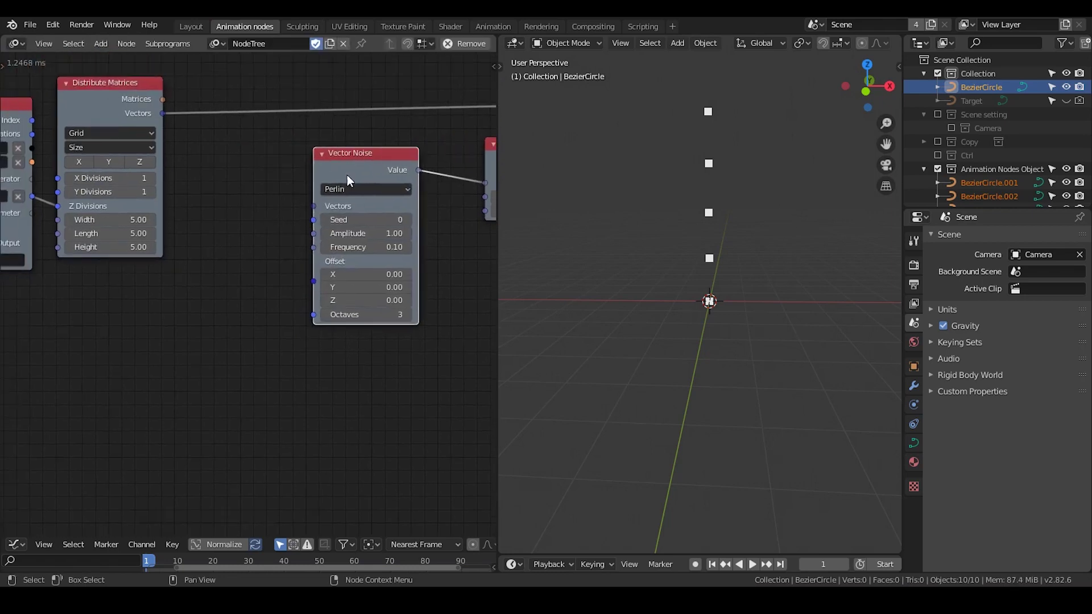
left_click_drag(163, 113, 313, 207)
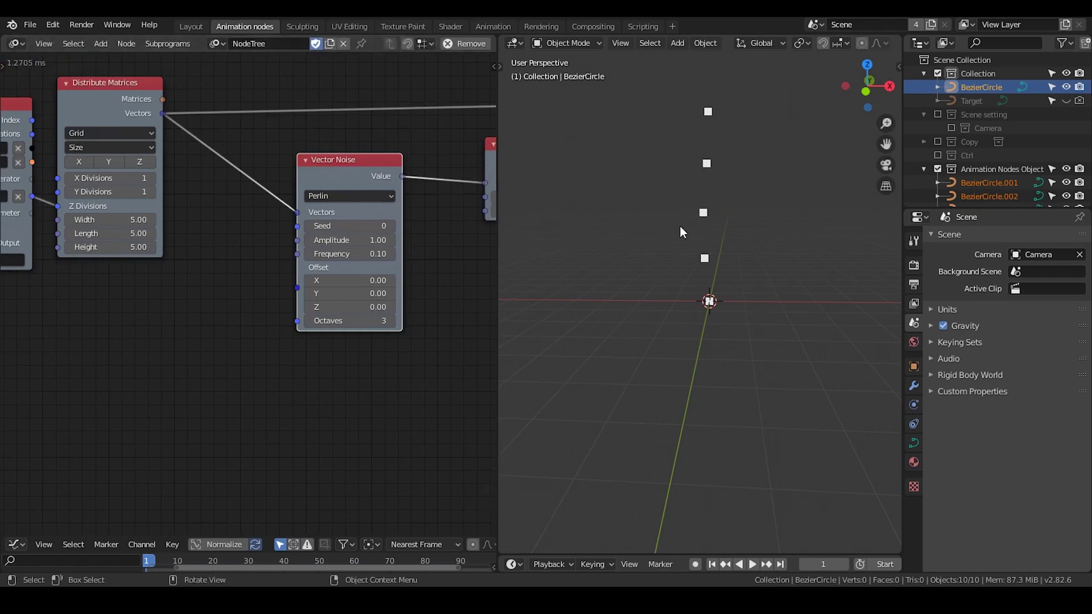
scroll(280, 317, "down", 3)
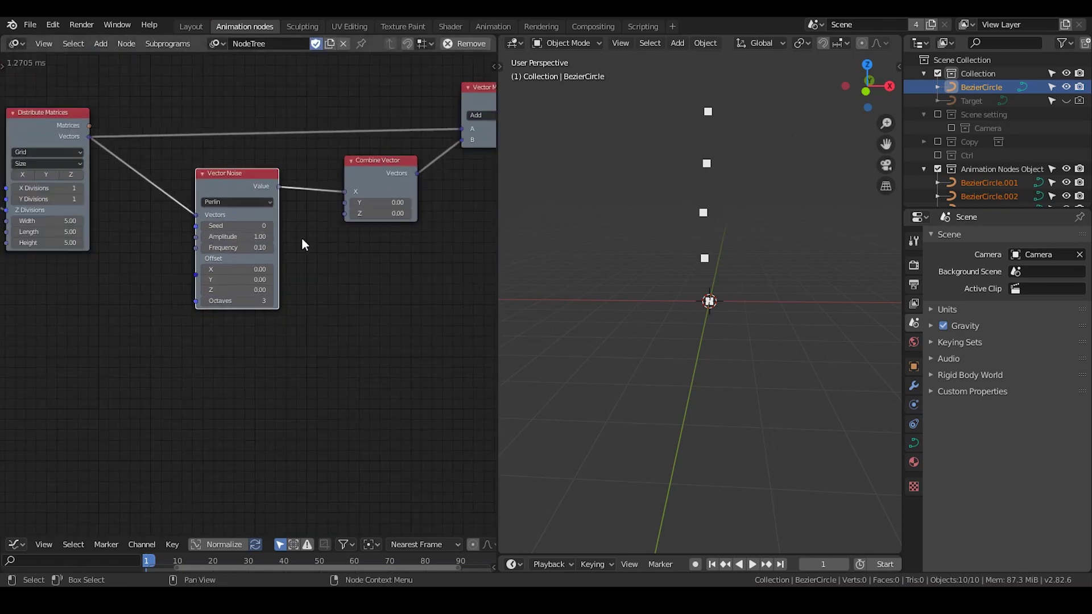
- Try a Z offset of 88.65 on the Vector Noise node and reset it to 0
scroll(272, 265, "up", 3)
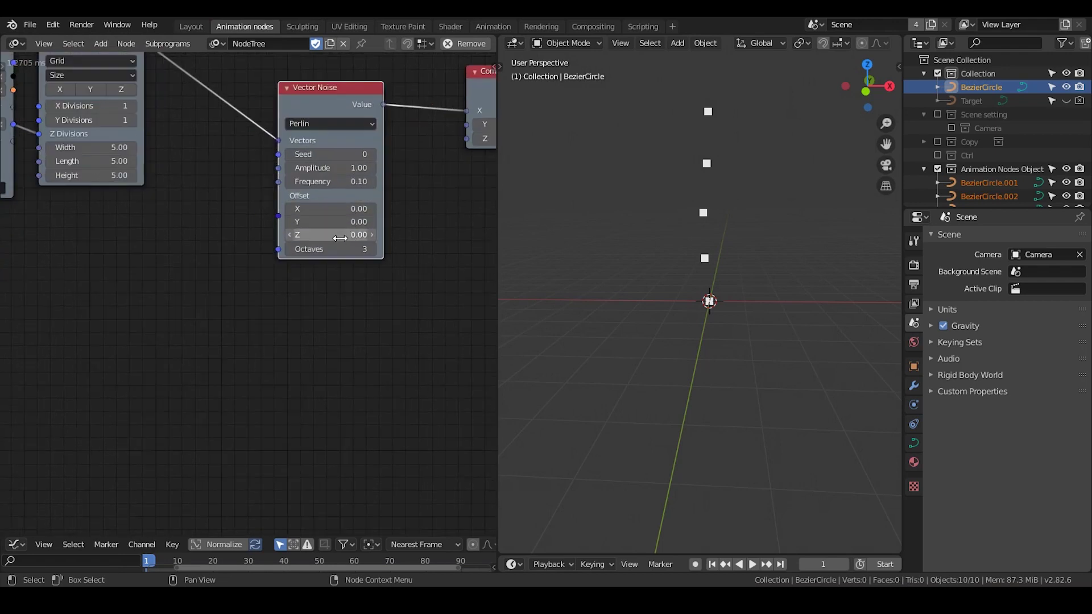
left_click_drag(331, 234, 483, 240)
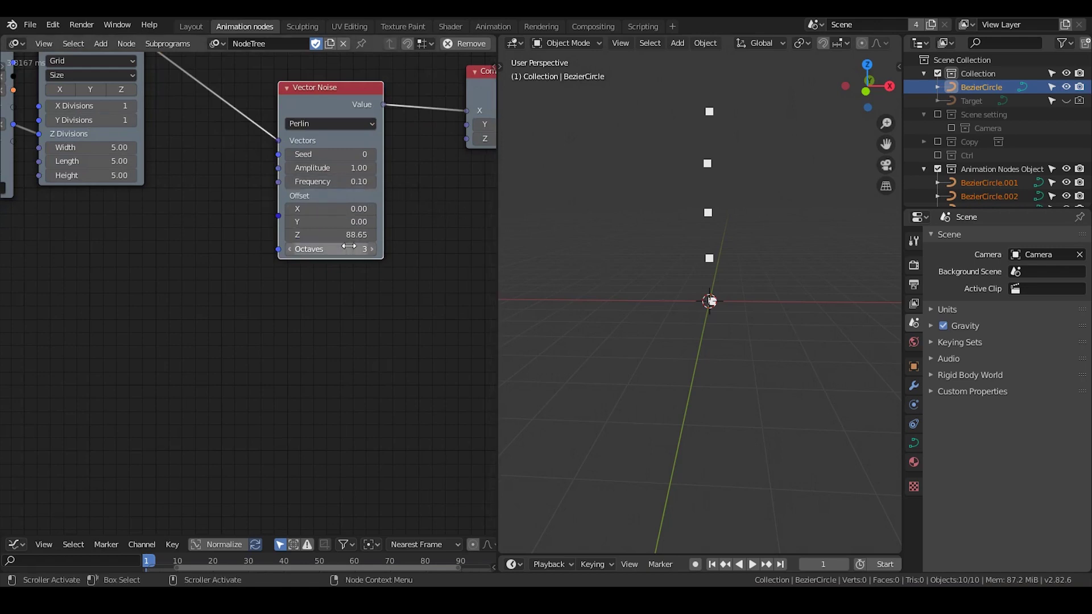
left_click(330, 235)
type("0")
key("Return")
- Raise the splineResolution input of the My Loop Invoke Subprogram node to 21
middle_click_drag(374, 263, 279, 292)
scroll(80, 185, "down", 2)
middle_click_drag(80, 185, 242, 271)
scroll(243, 277, "down", 2)
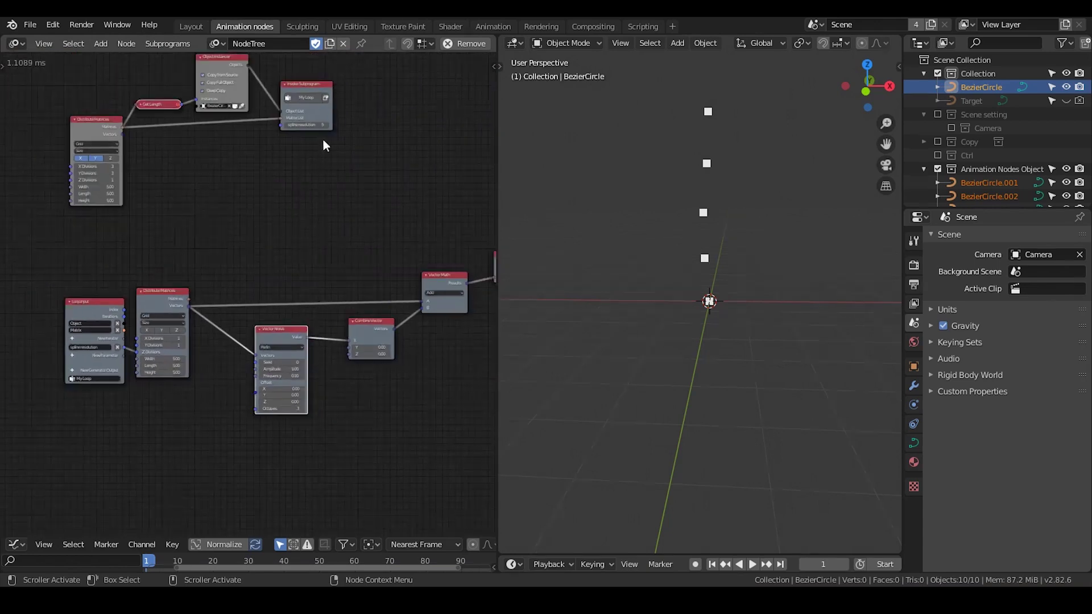
left_click_drag(306, 127, 344, 126)
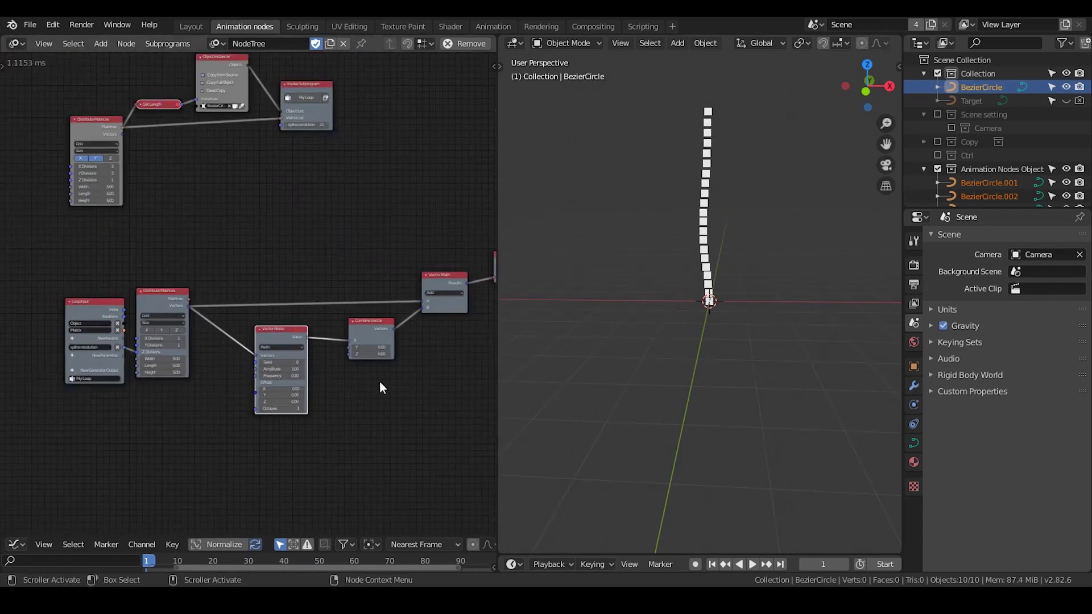
- Try different frequencies on the Vector Noise node and reset the frequency to 0.1
middle_click_drag(346, 365, 341, 277)
scroll(336, 313, "up", 4)
scroll(332, 336, "up", 4)
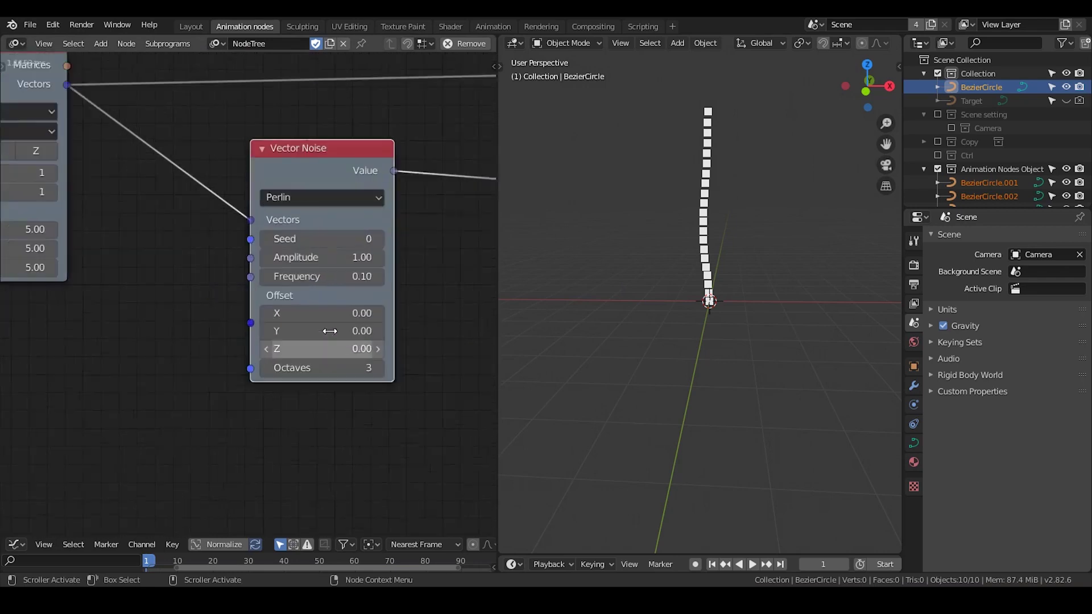
left_click_drag(327, 275, 347, 276)
left_click_drag(329, 276, 304, 276)
left_click(304, 276)
type("0.")
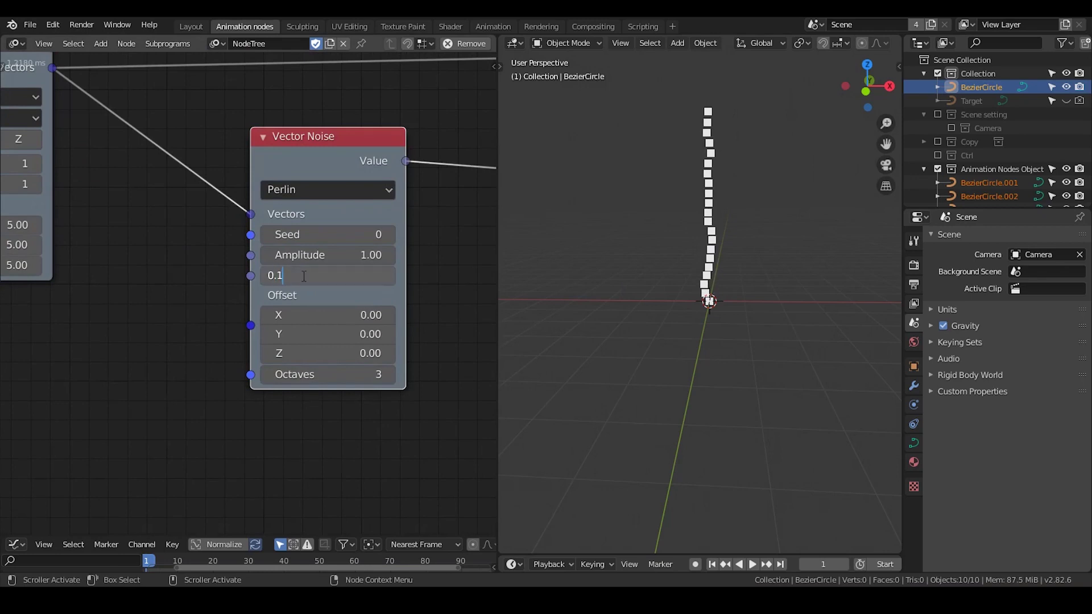
type("1")
key("Return")
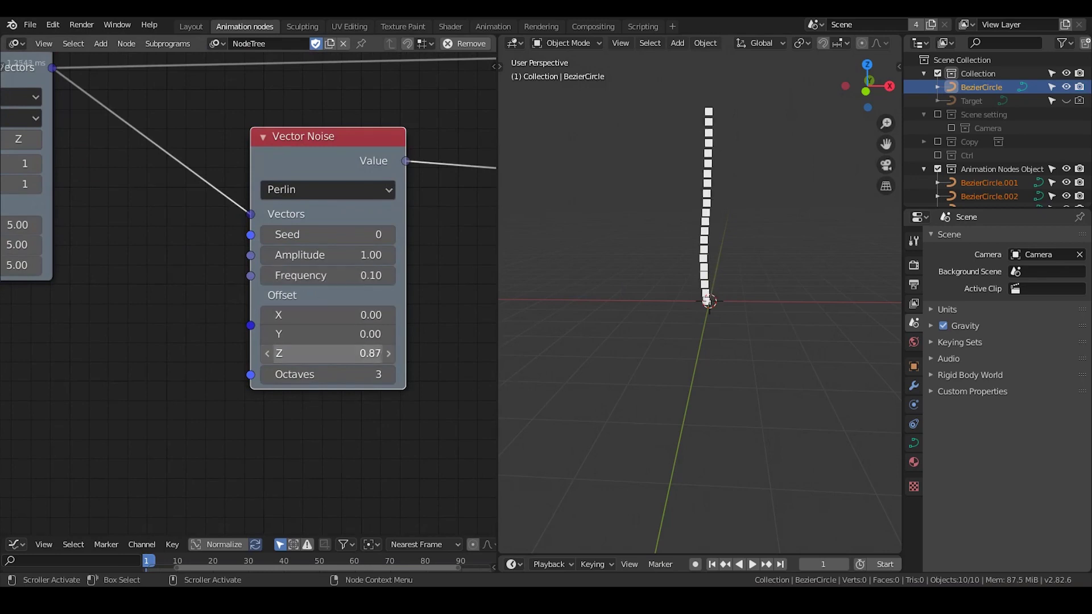
- Set the Vector Noise amplitude to 27.46 and its Z offset to 55.38
left_click_drag(330, 255, 392, 255)
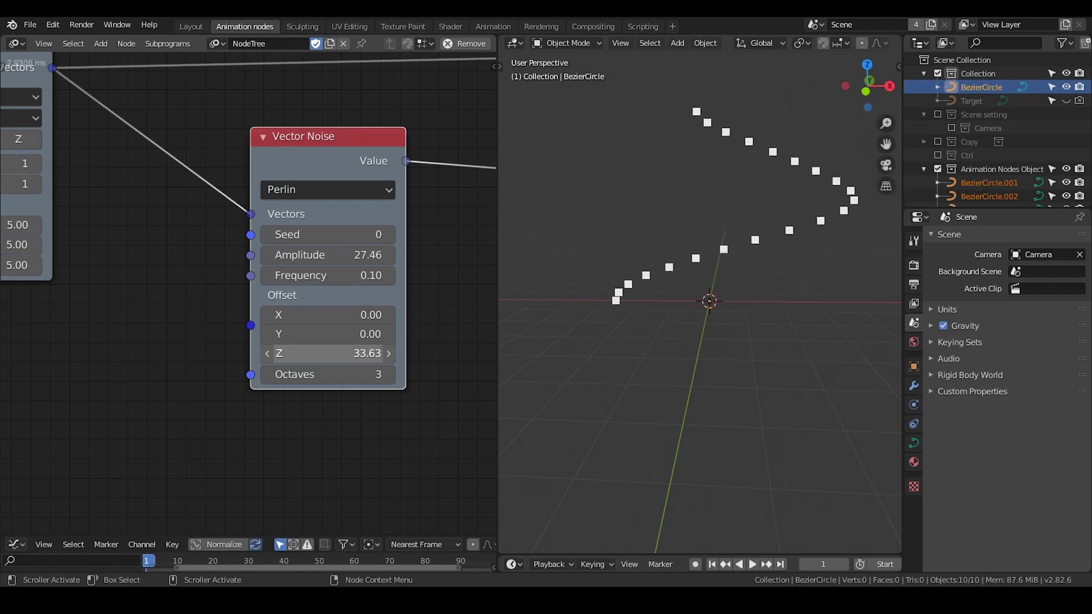
left_click_drag(309, 356, 392, 353)
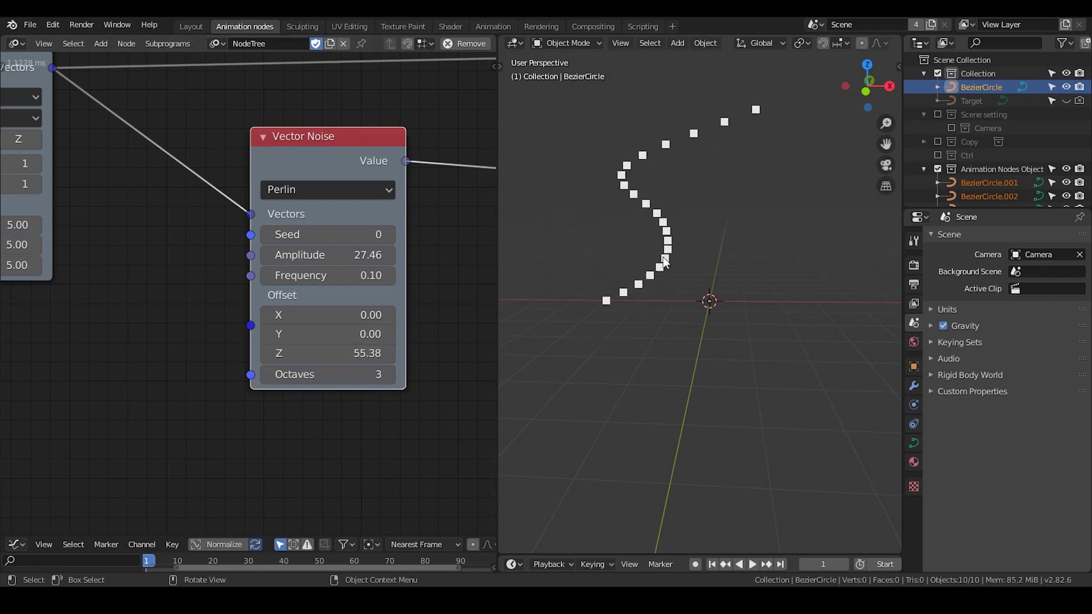
left_click_drag(321, 142, 277, 131)
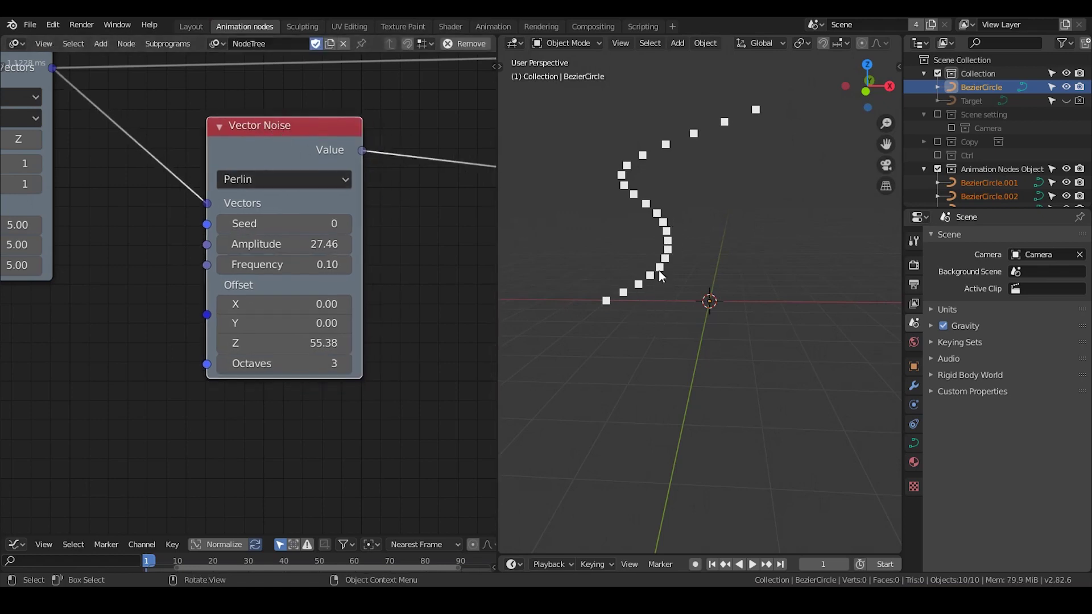
- Add an empty Loop Input node below the Combine Vector node
middle_click_drag(363, 278, 221, 268)
scroll(218, 257, "down", 2)
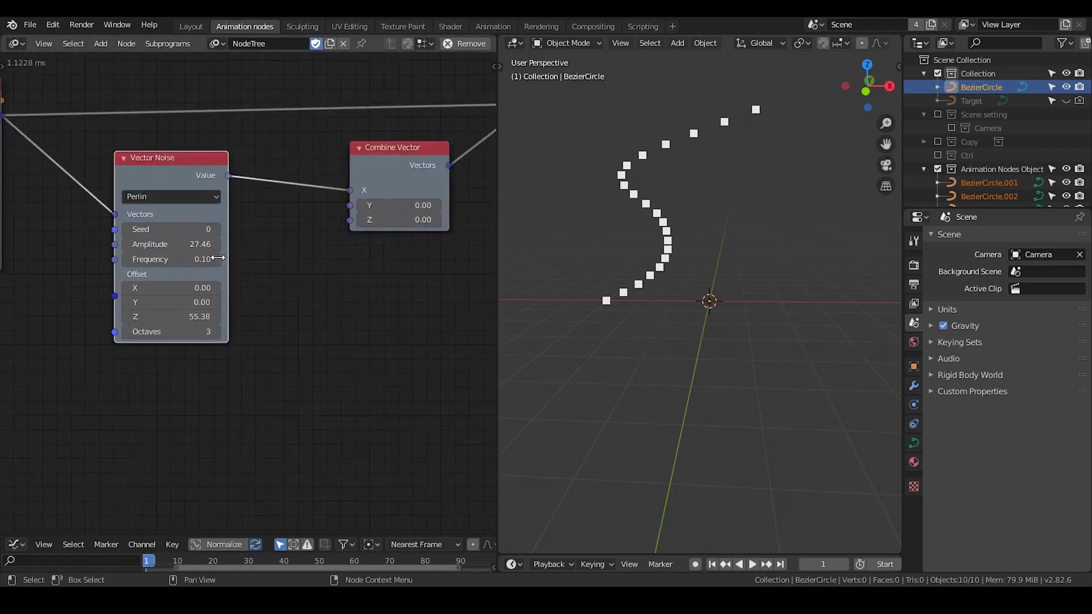
middle_click_drag(292, 300, 264, 270)
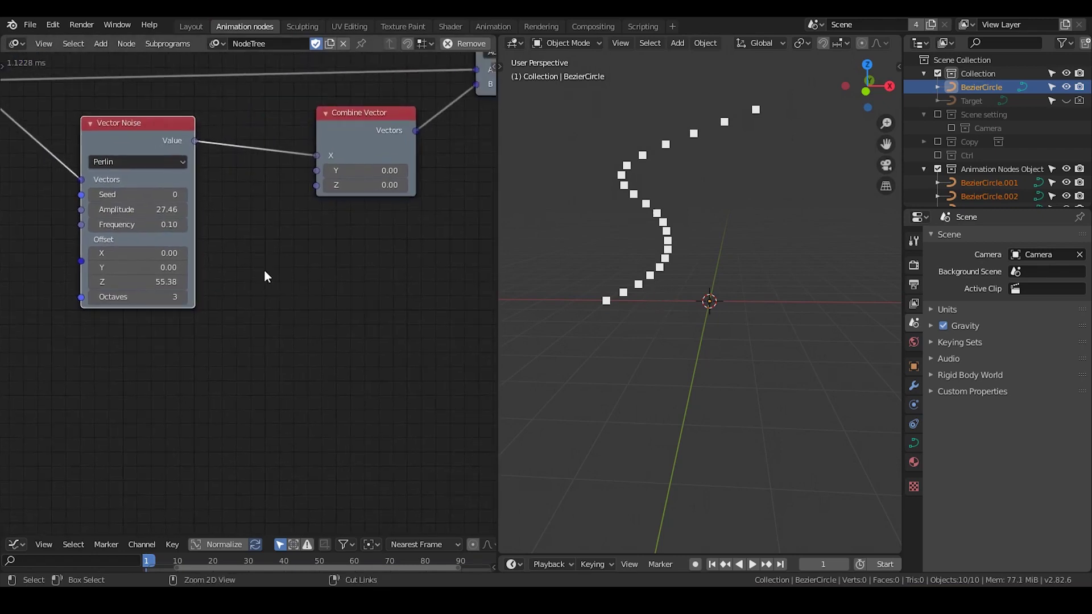
key("ctrl+a")
type("loop in")
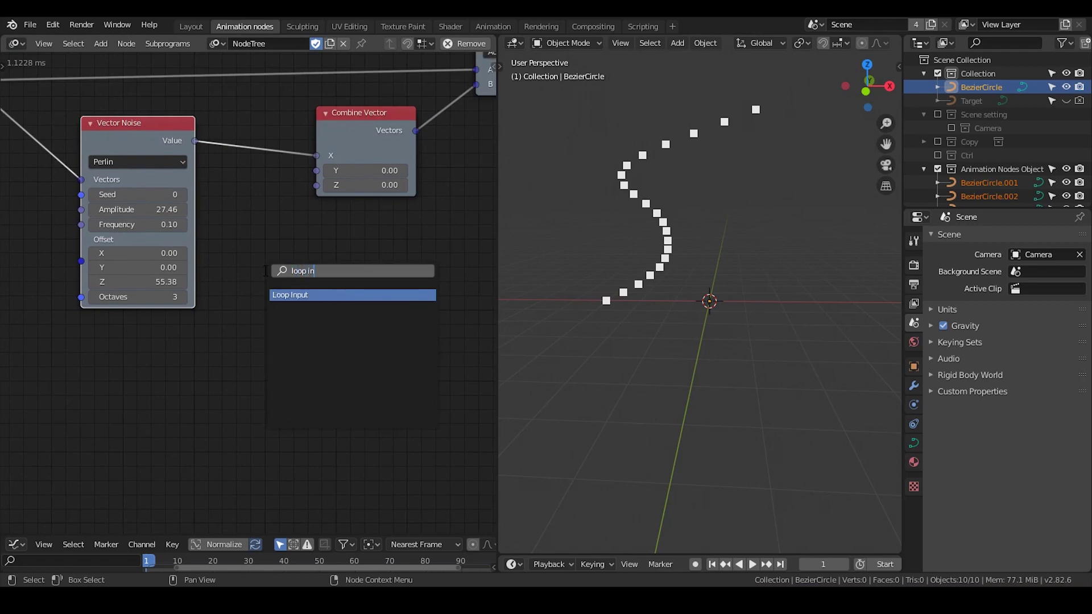
key("Return")
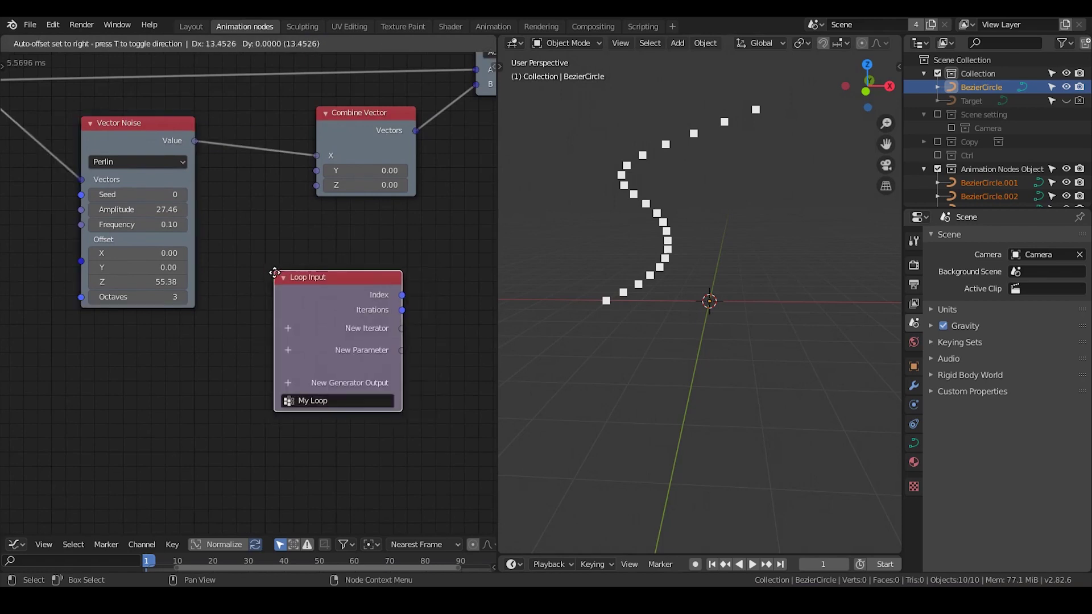
left_click_drag(341, 138, 359, 128)
- Create a loop through the Vector Noise node's Value output and delete the empty Loop Input node
key("w")
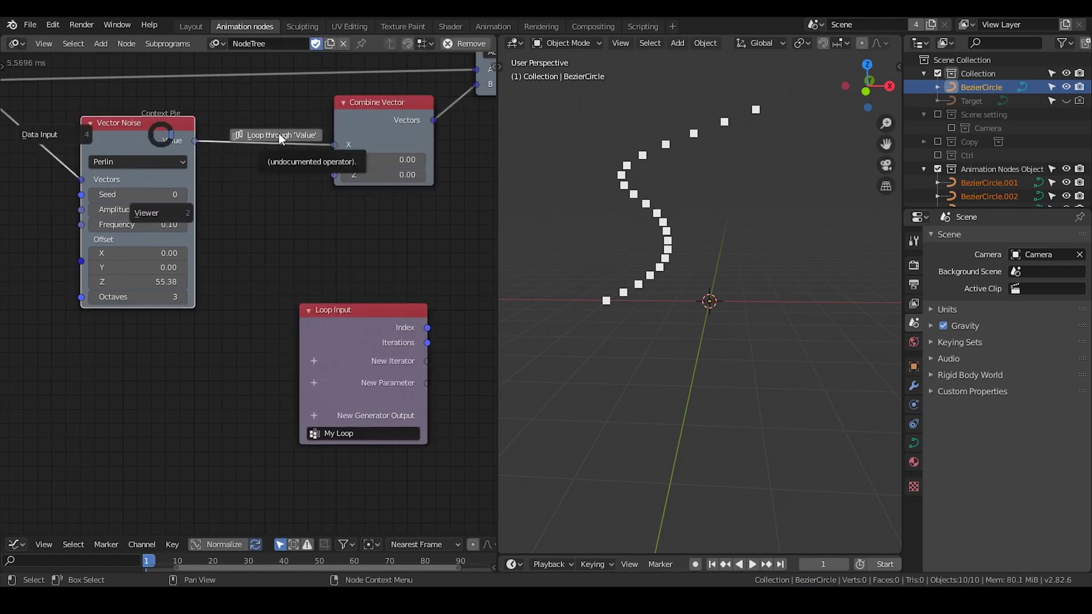
left_click(278, 135)
left_click(207, 322)
left_click(374, 305)
key("x")
middle_click_drag(367, 400, 310, 236)
left_click_drag(233, 170, 223, 202)
middle_click_drag(252, 230, 247, 224)
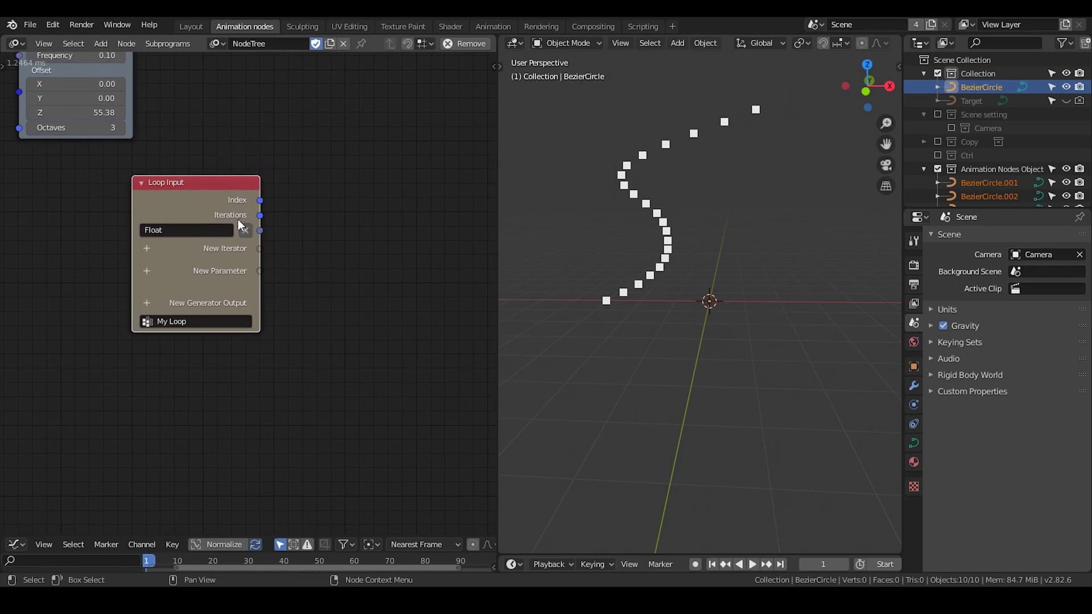
- Add a Float Range node beside the new Loop Input and set its step type to Start / Stop
left_click_drag(258, 234, 365, 251)
middle_click_drag(366, 251, 318, 262)
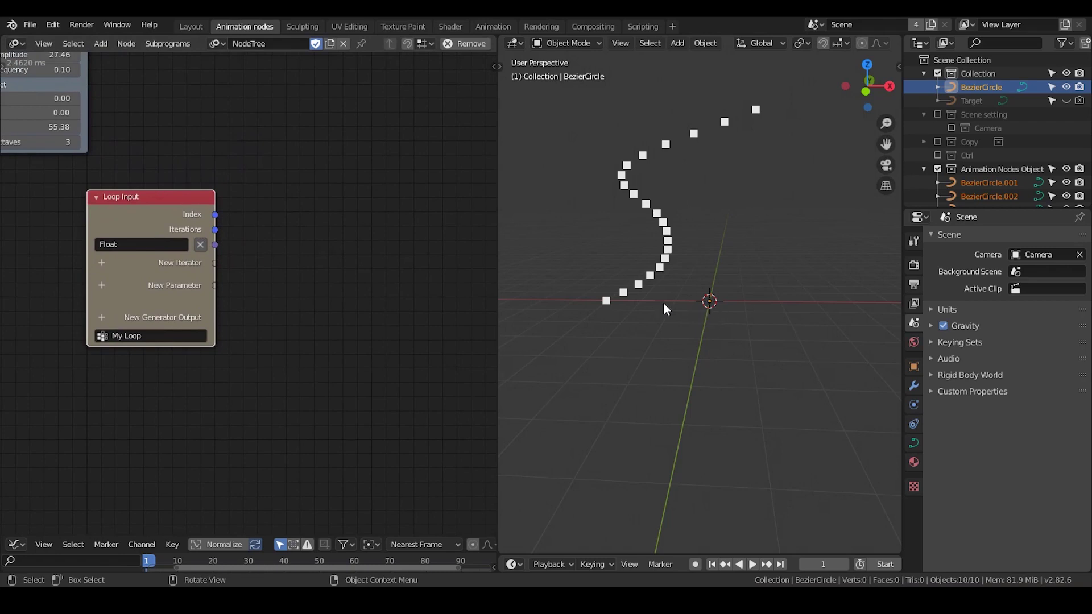
key("ctrl+a")
type("float ran")
key("Return")
left_click(286, 238)
left_click(329, 267)
left_click(330, 290)
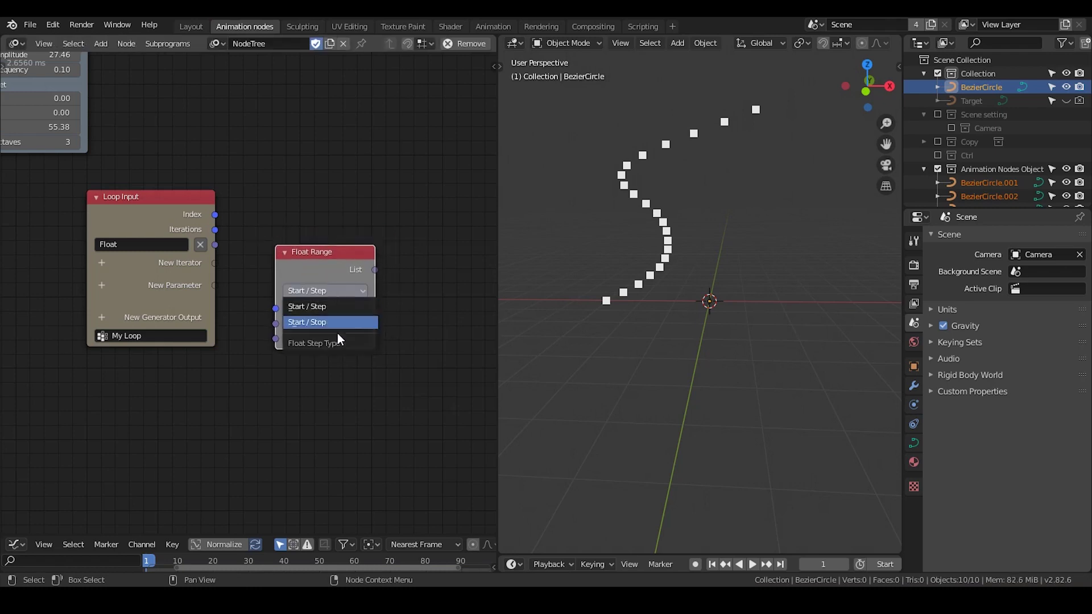
left_click(335, 325)
- Link the Loop Input's Iterations output to the Float Range's Amount input
middle_click_drag(370, 361, 362, 341)
scroll(362, 341, "up", 2)
left_click_drag(309, 239, 337, 226)
left_click_drag(199, 196, 294, 296)
left_click_drag(341, 223, 339, 208)
scroll(343, 298, "down", 3)
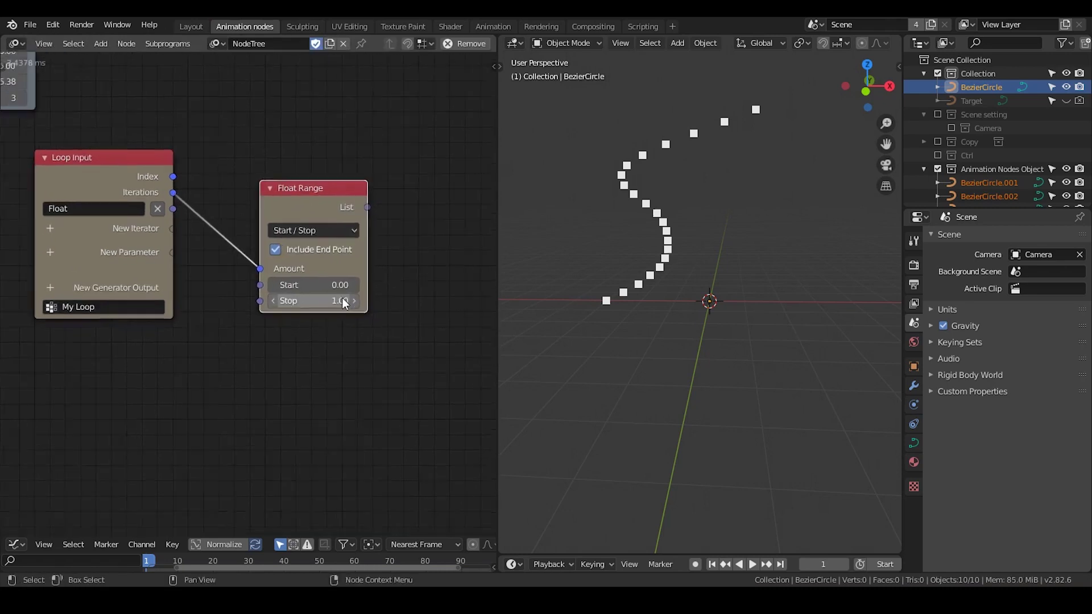
- Add a Float Math node after the Float Range and link the range's List to its B input
key("ctrl+a")
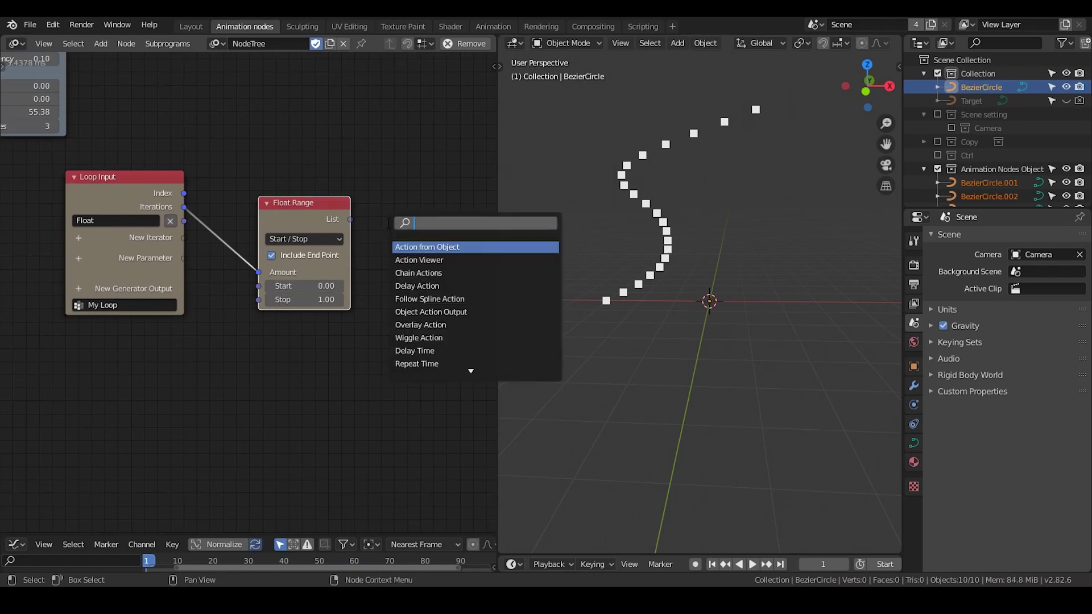
type("flaot math")
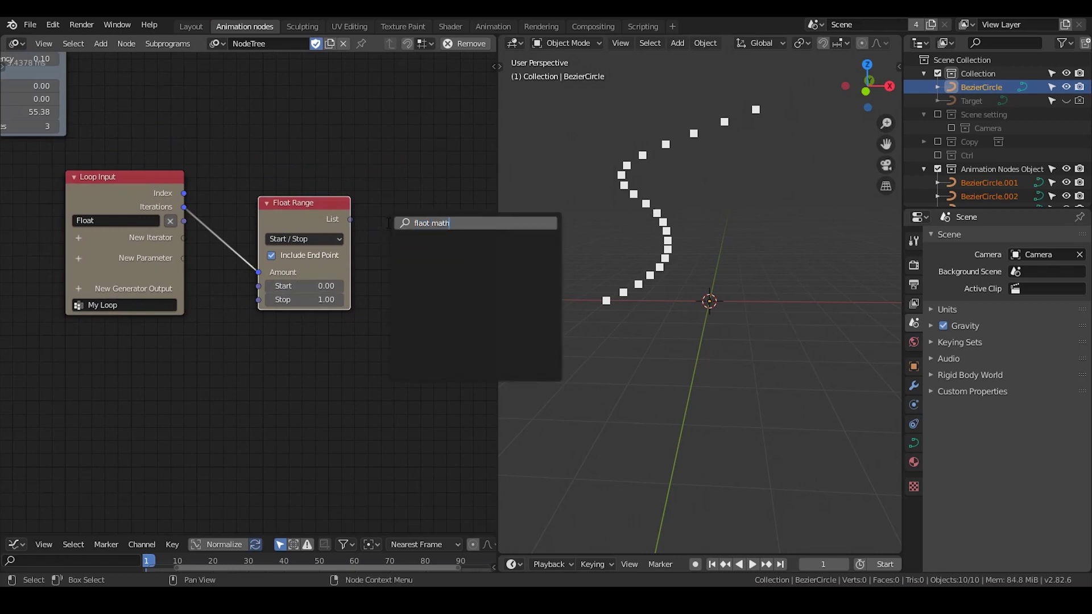
key("BackSpace")
key("BackSpace")
type("oat math")
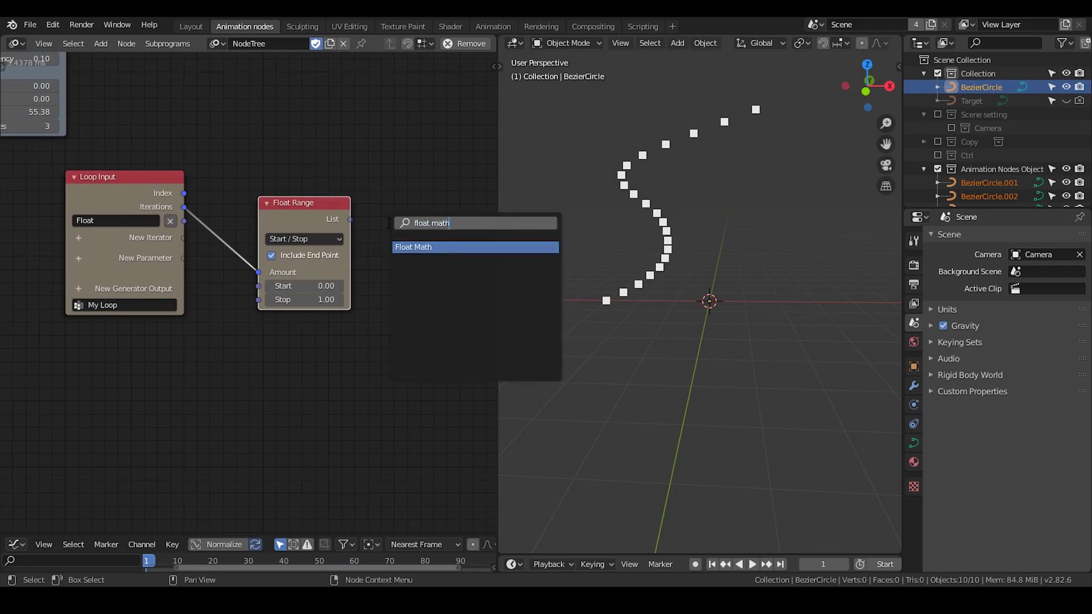
key("Return")
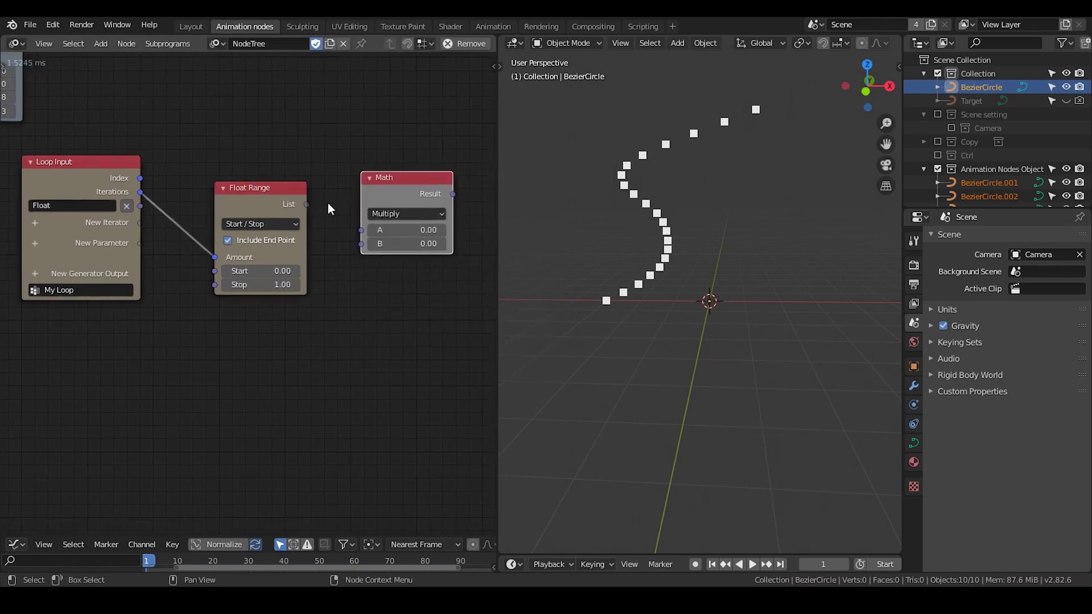
left_click(406, 149)
left_click_drag(306, 205, 399, 227)
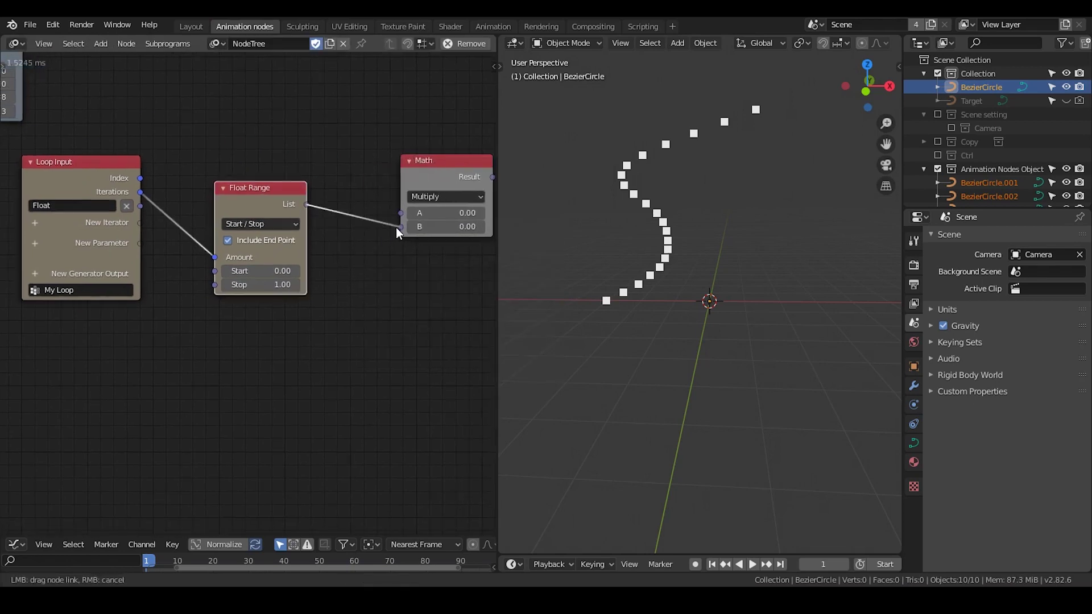
left_click_drag(258, 188, 249, 216)
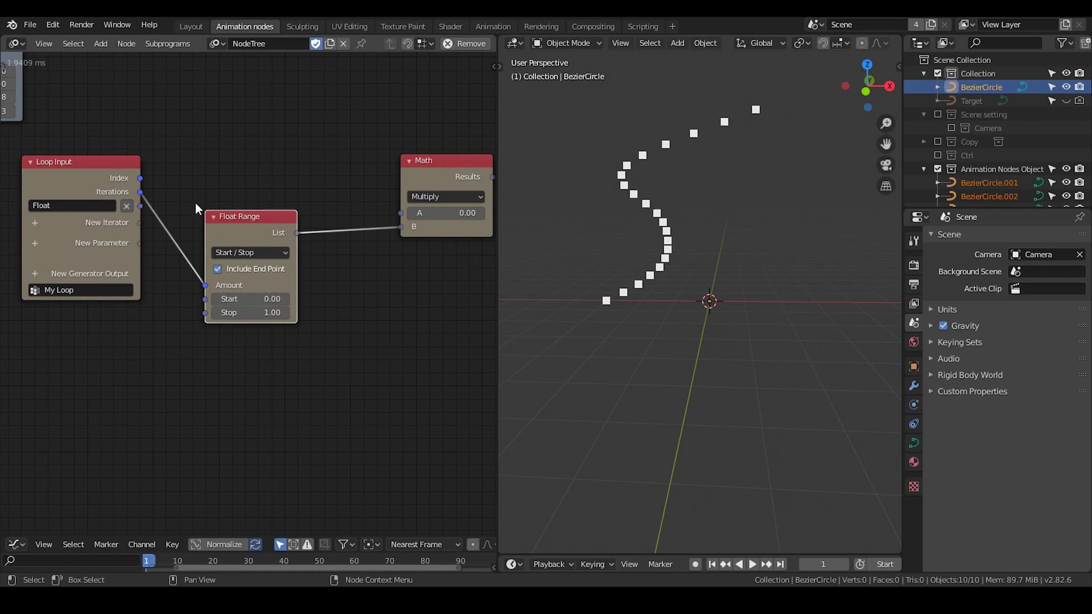
- Insert a Get List Element node into the link between Float Range and Math
key("ctrl+a")
type("get l")
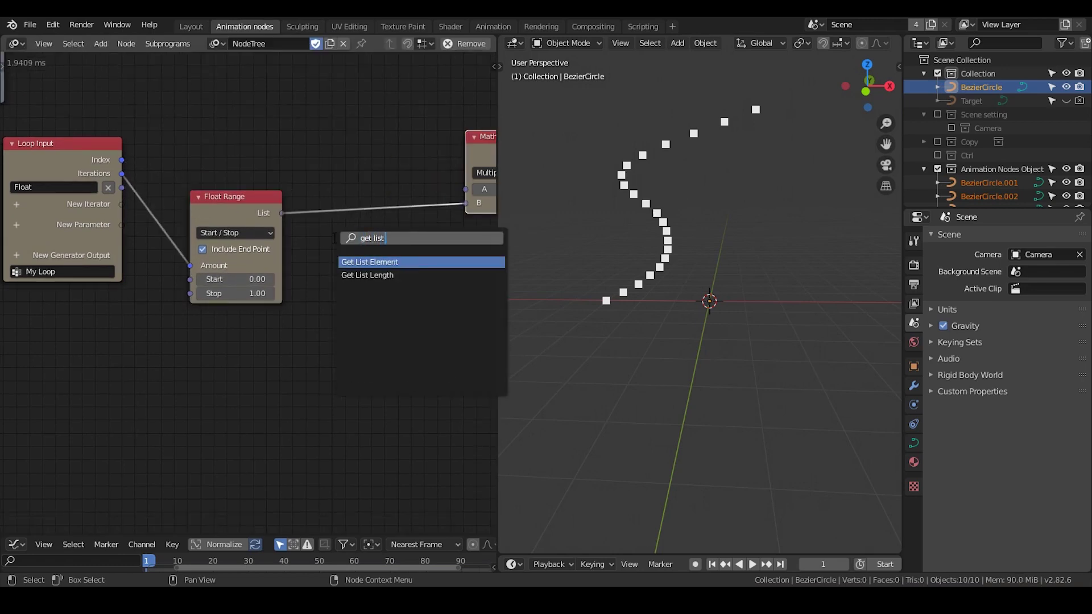
type("ist")
key("Return")
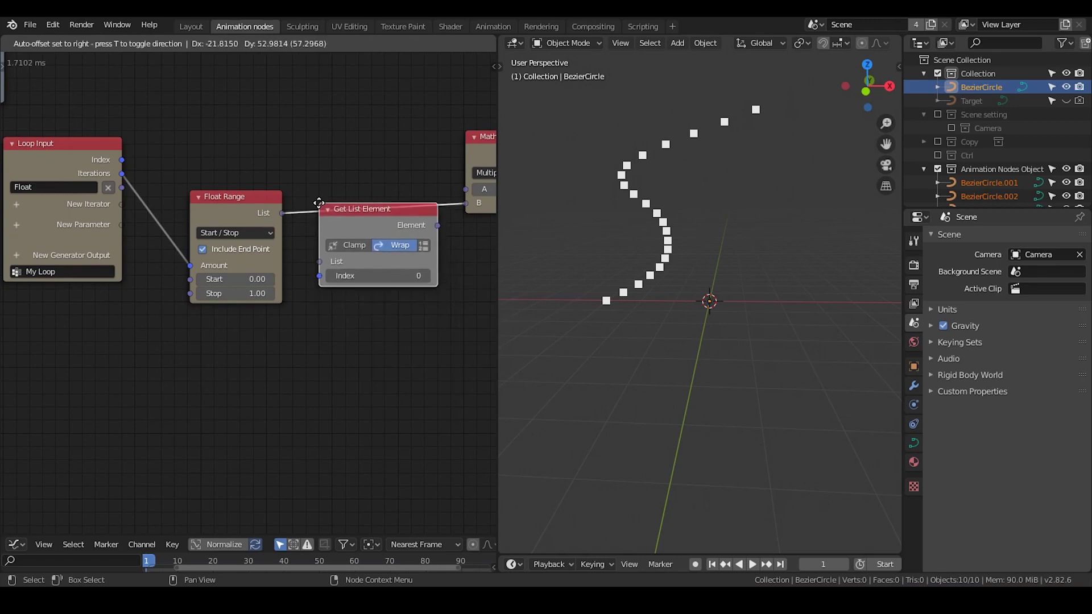
left_click(334, 203)
left_click_drag(353, 216, 353, 202)
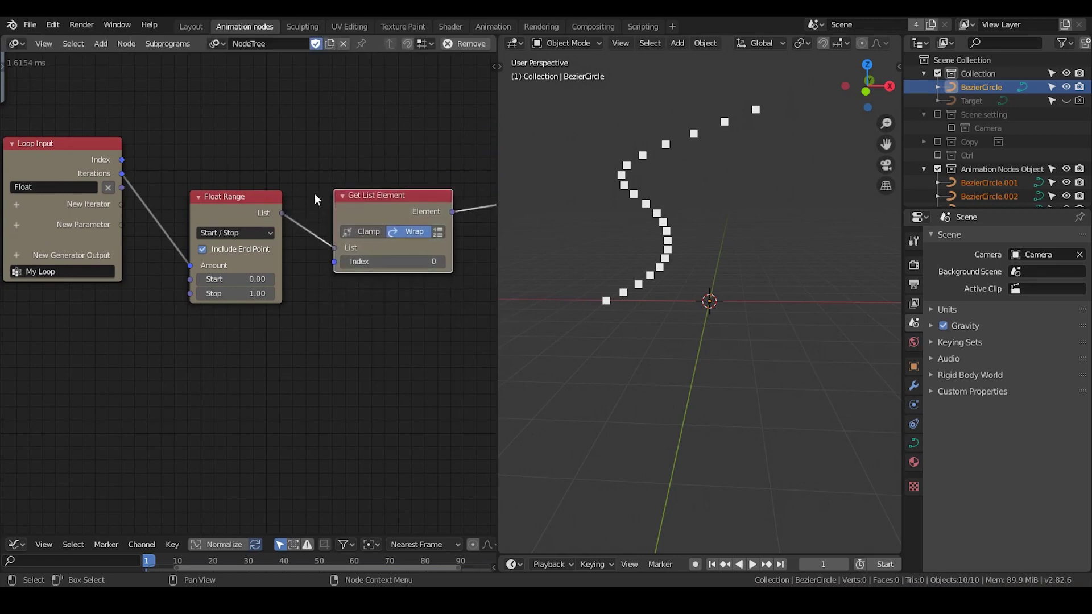
- Link the Loop Input's Index to Get List Element's Index and its Float output to Math's A input
left_click_drag(122, 160, 334, 261)
middle_click_drag(334, 261, 293, 322)
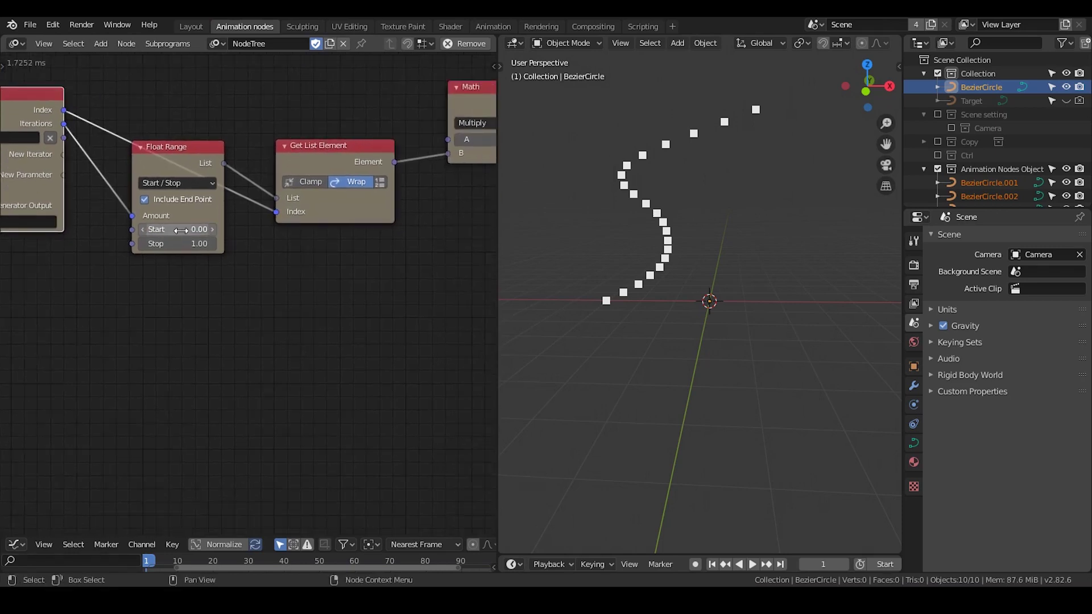
scroll(237, 259, "down", 1)
left_click_drag(82, 162, 415, 164)
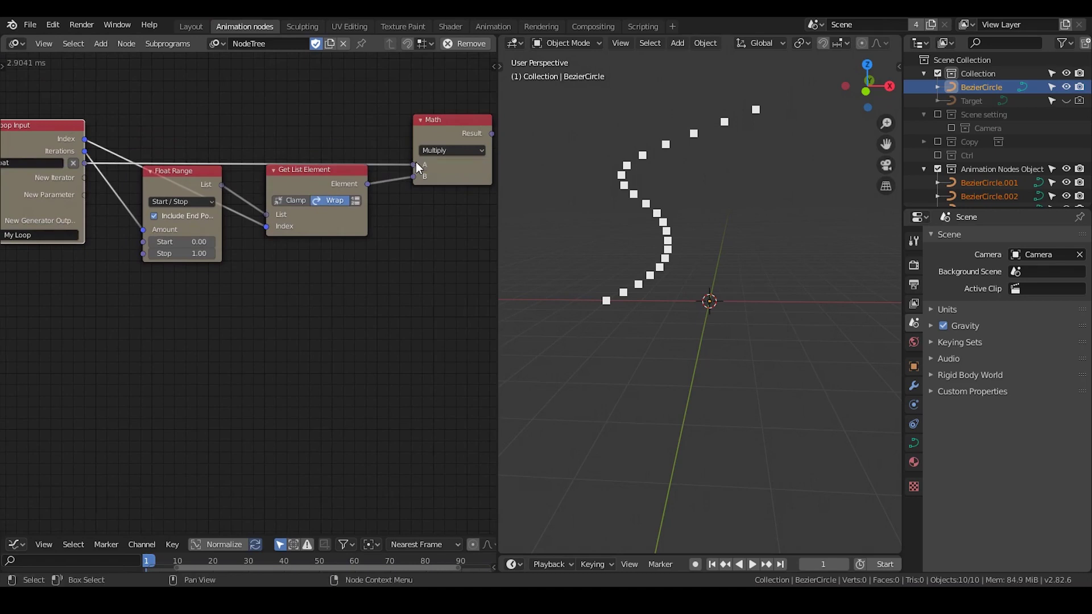
middle_click_drag(171, 170, 219, 166)
middle_click_drag(300, 181, 284, 177)
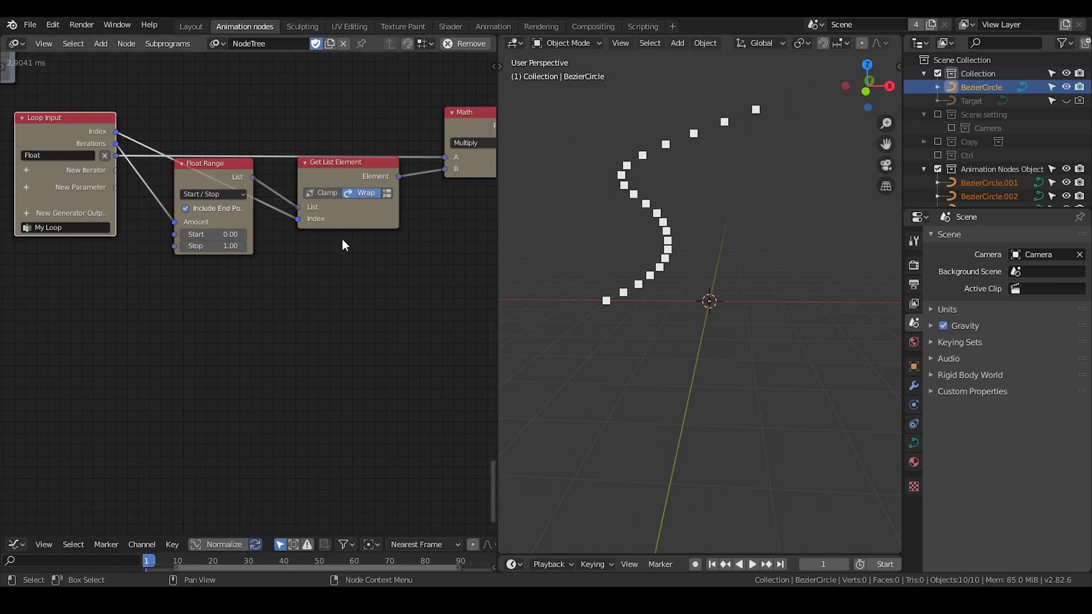
scroll(259, 277, "up", 1)
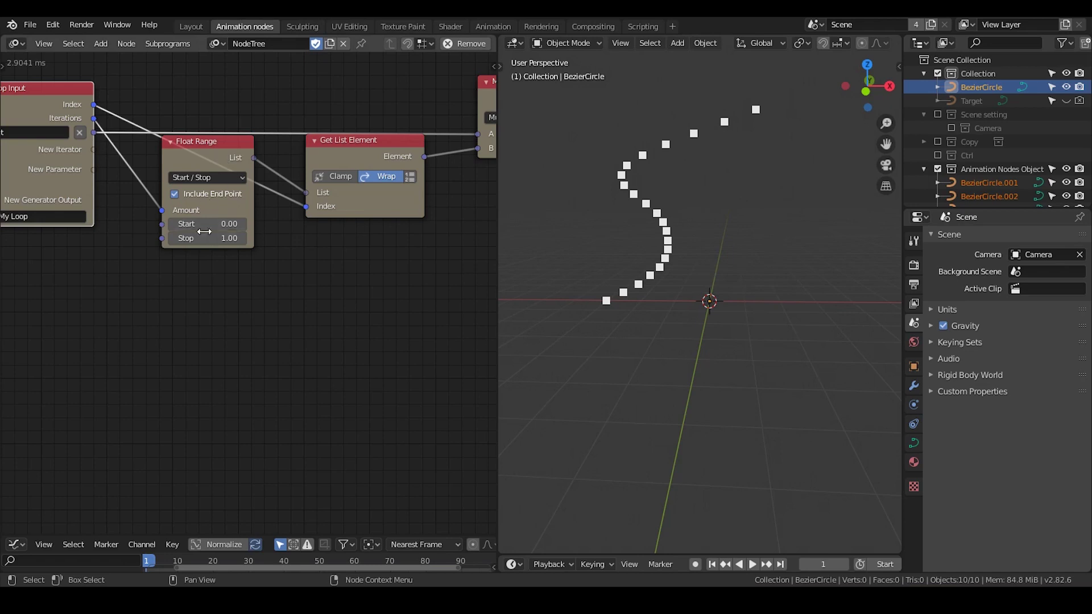
middle_click_drag(380, 180, 347, 180)
scroll(451, 142, "down", 1)
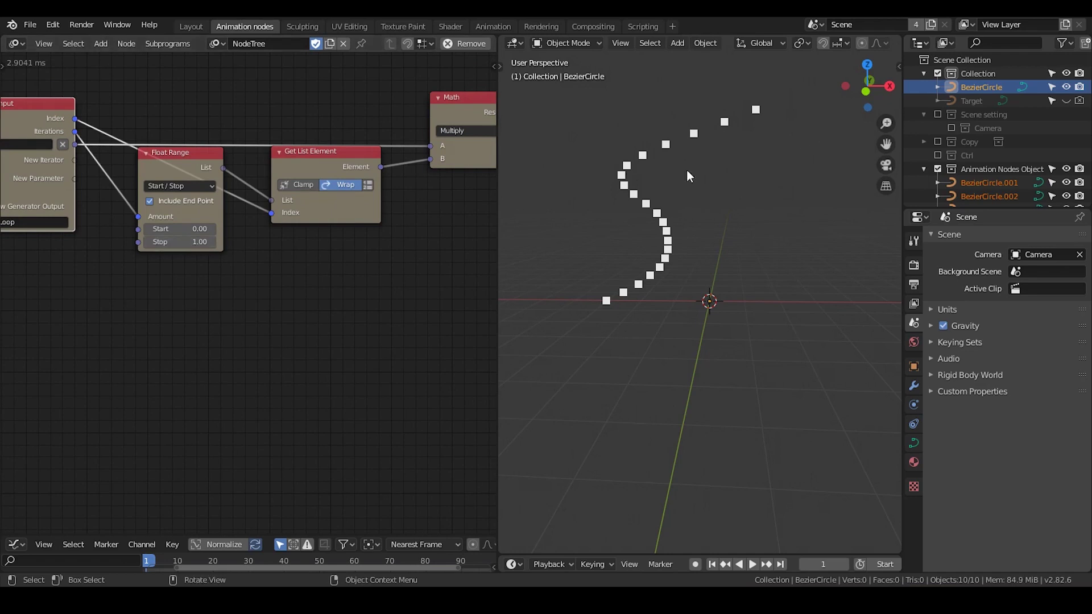
middle_click_drag(146, 261, 271, 267)
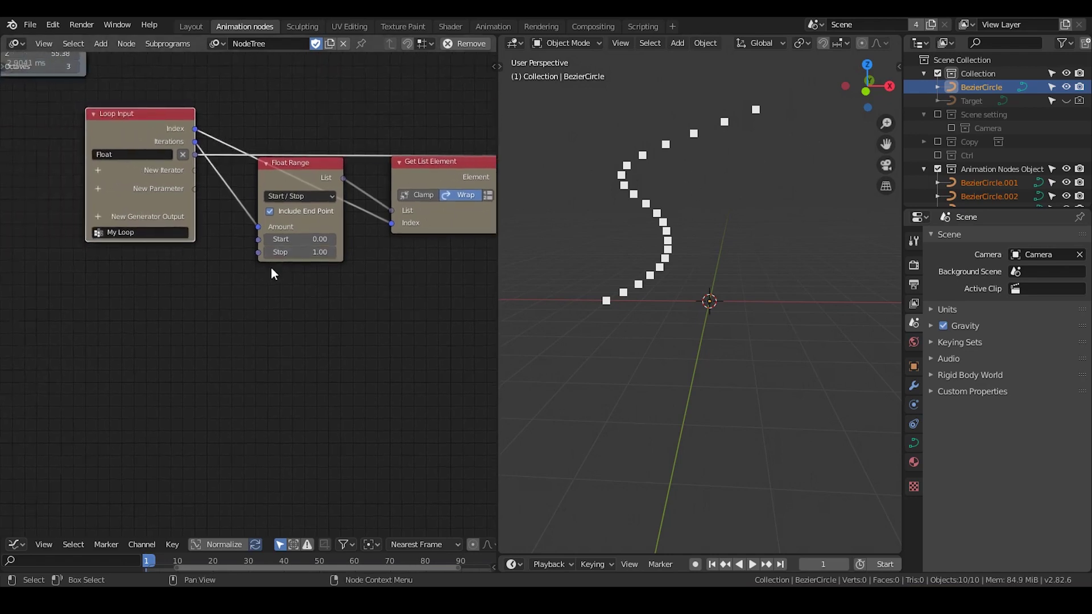
scroll(274, 265, "up", 1)
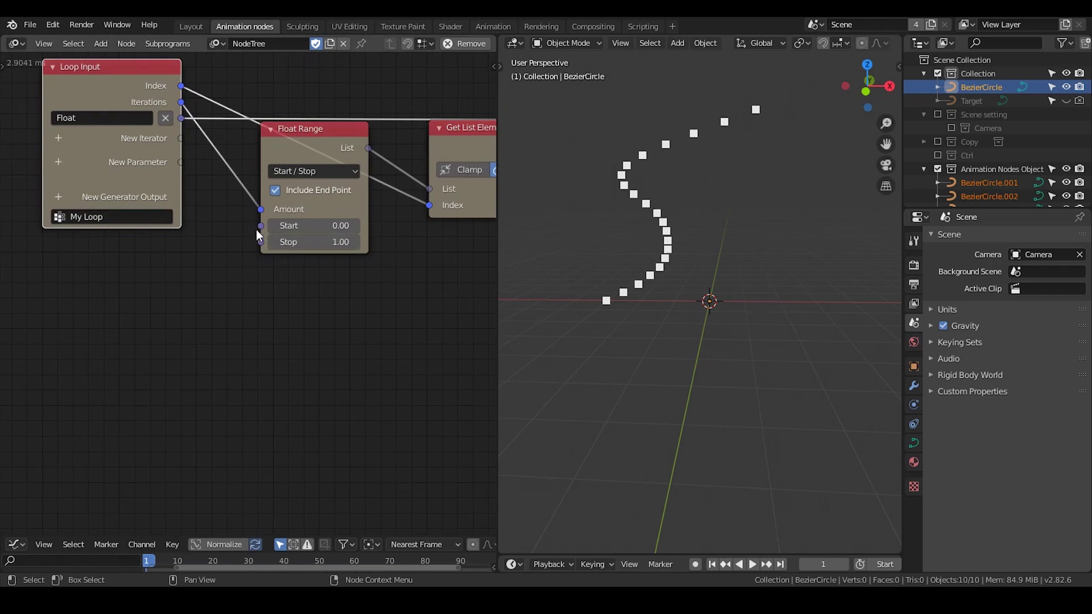
- Expose the Float Range's Start and Stop inputs as parameters on the second loop's Loop Input node
left_click_drag(261, 226, 175, 157)
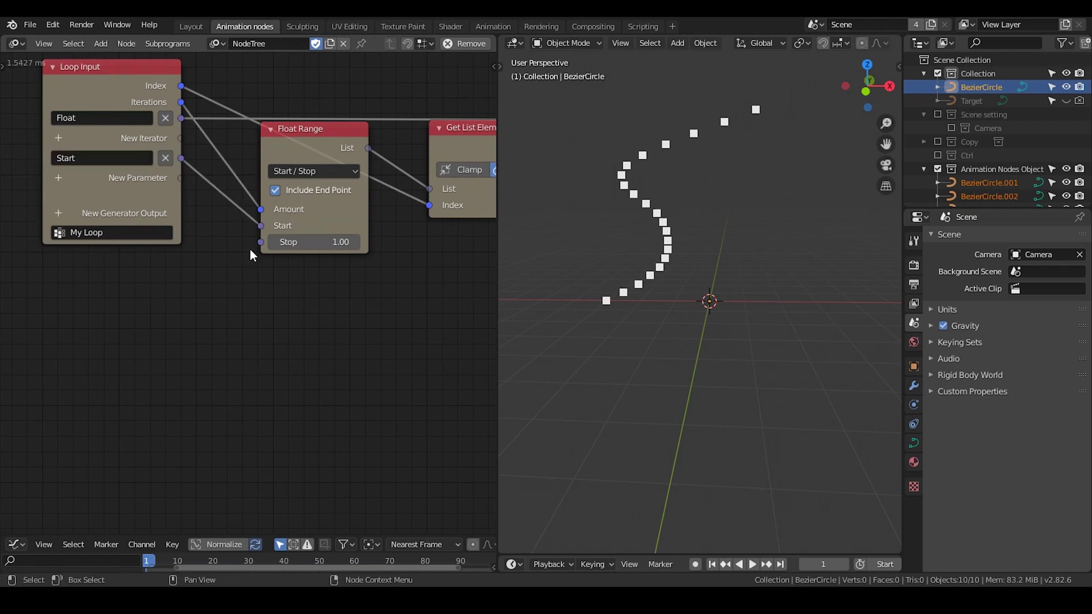
left_click_drag(260, 242, 178, 179)
middle_click_drag(301, 266, 305, 227)
left_click_drag(271, 171, 248, 207)
middle_click_drag(304, 306, 234, 210)
scroll(361, 377, "up", 1)
scroll(272, 234, "down", 2)
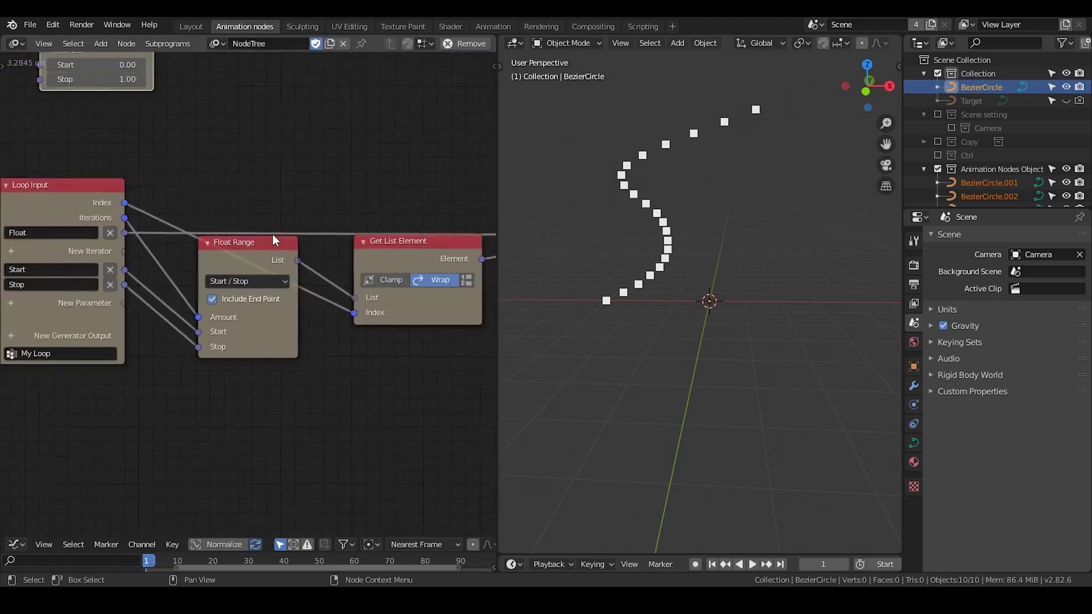
- Add a Float List generator output to the second loop and link the Math node's Result to it
left_click(48, 296)
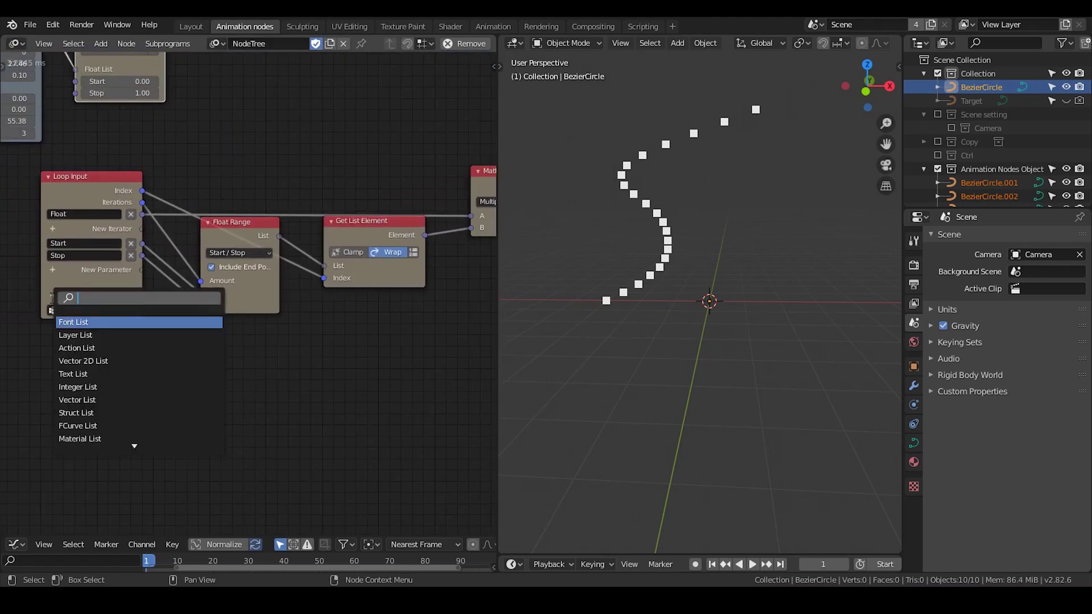
type("float")
key("Return")
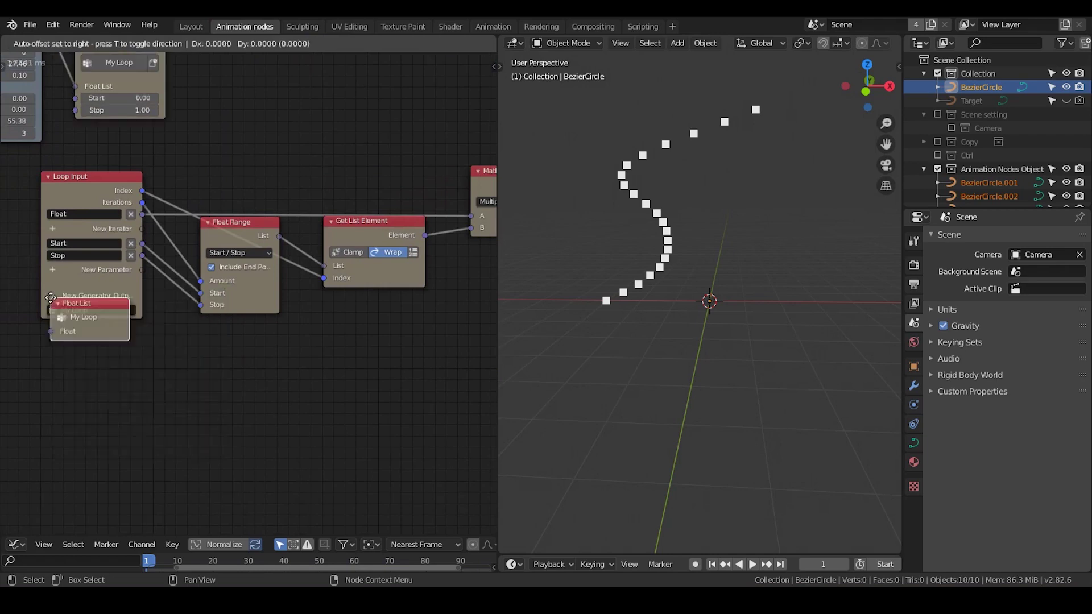
left_click(415, 293)
middle_click_drag(415, 293, 185, 297)
left_click_drag(205, 300, 405, 167)
left_click_drag(320, 187, 363, 193)
- Move the second loop's nodes clear of the noise chain and shift Combine Vector, Vector Math and 3D Viewer to make room for Invoke Subprogram
middle_click_drag(174, 182, 186, 233)
scroll(308, 314, "down", 2)
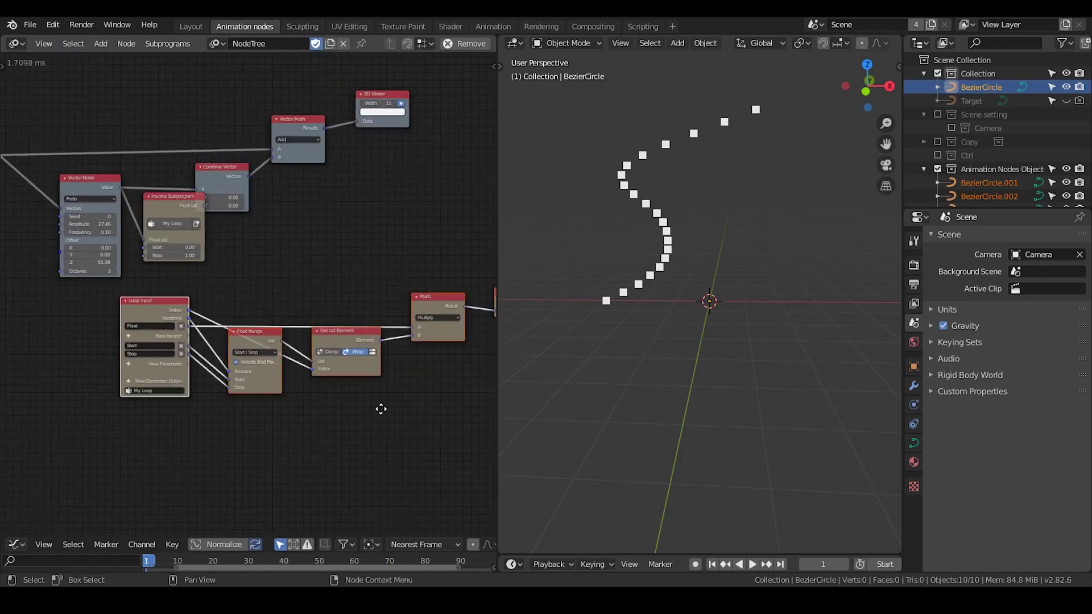
key("g")
left_click(326, 130)
middle_click_drag(293, 205, 328, 247)
key("g")
left_click(395, 302)
scroll(336, 217, "up", 2)
left_click_drag(444, 127, 213, 284)
key("g")
left_click(349, 274)
middle_click_drag(219, 328, 245, 324)
- Link the Invoke Subprogram's Float List output to Combine Vector's X input
scroll(245, 324, "up", 1)
left_click_drag(159, 245, 337, 227)
left_click_drag(213, 223, 209, 215)
middle_click_drag(133, 324, 324, 304)
scroll(325, 303, "up", 4)
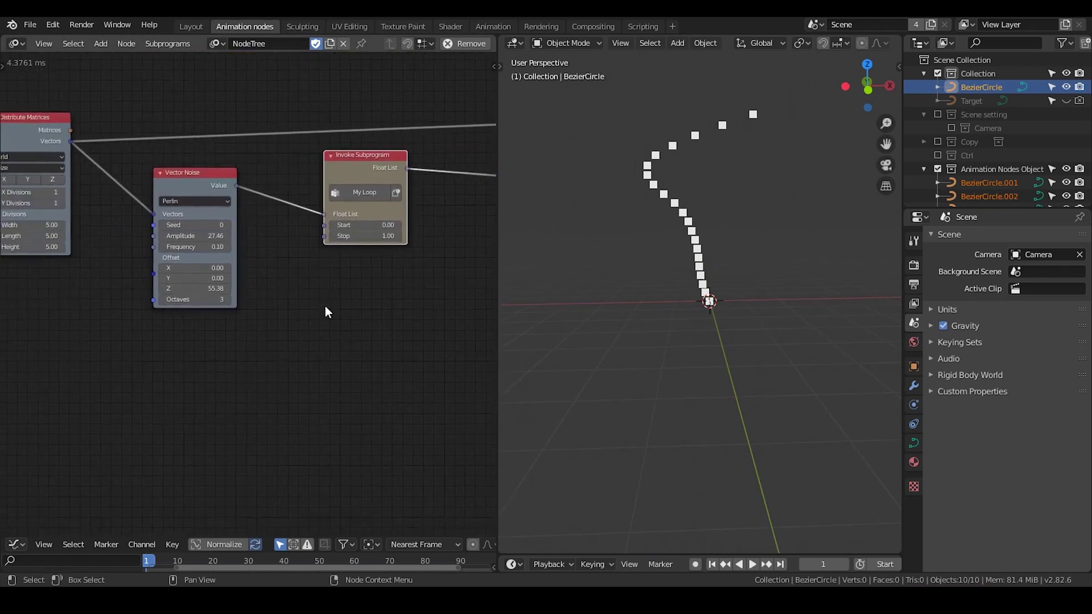
- Set the Vector Noise amplitude to 10 and its Z offset to 282.93, and nudge the noise and Invoke Subprogram nodes
left_click_drag(201, 288, 678, 290)
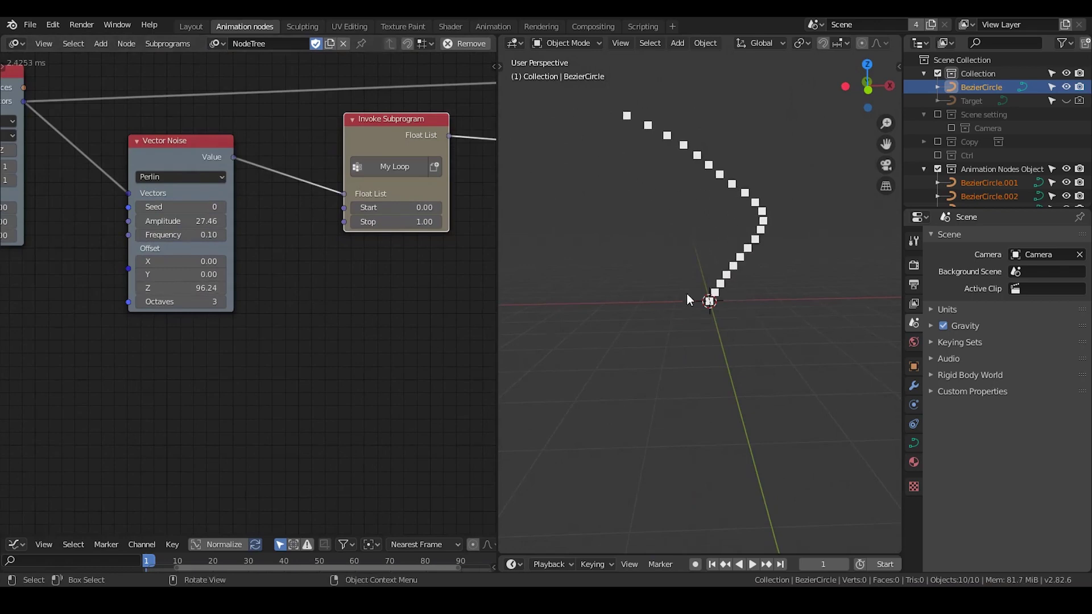
middle_click_drag(310, 275, 301, 276)
left_click(183, 221)
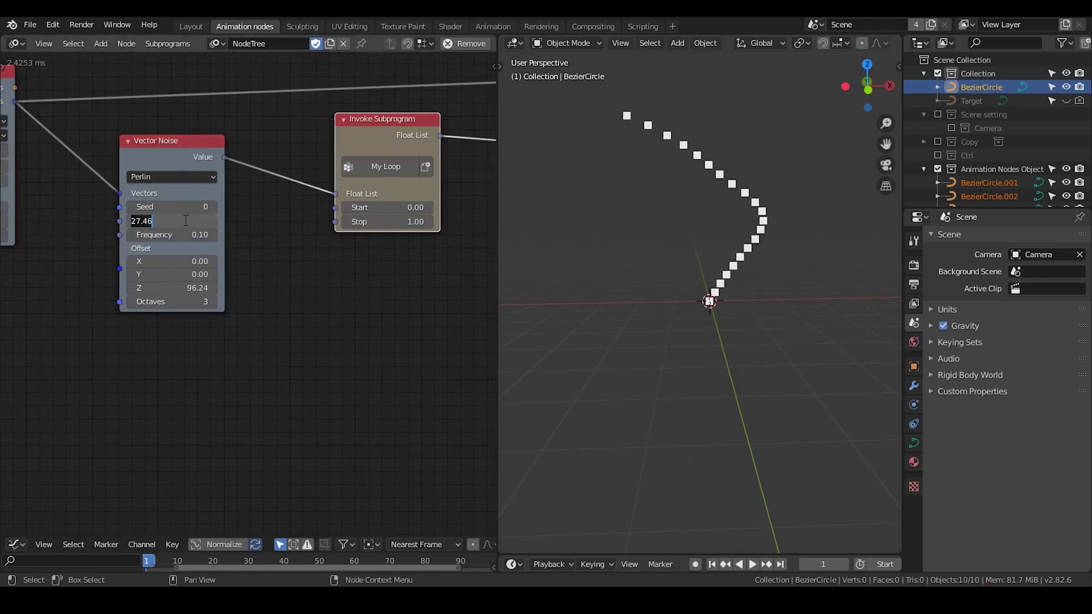
type("10")
key("Return")
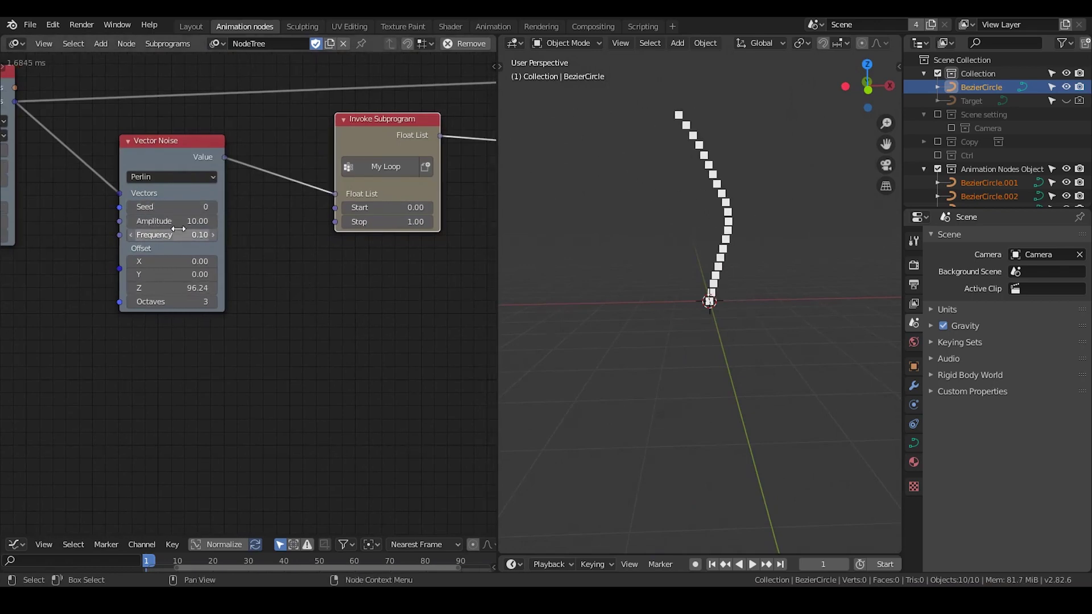
left_click_drag(176, 288, 337, 288)
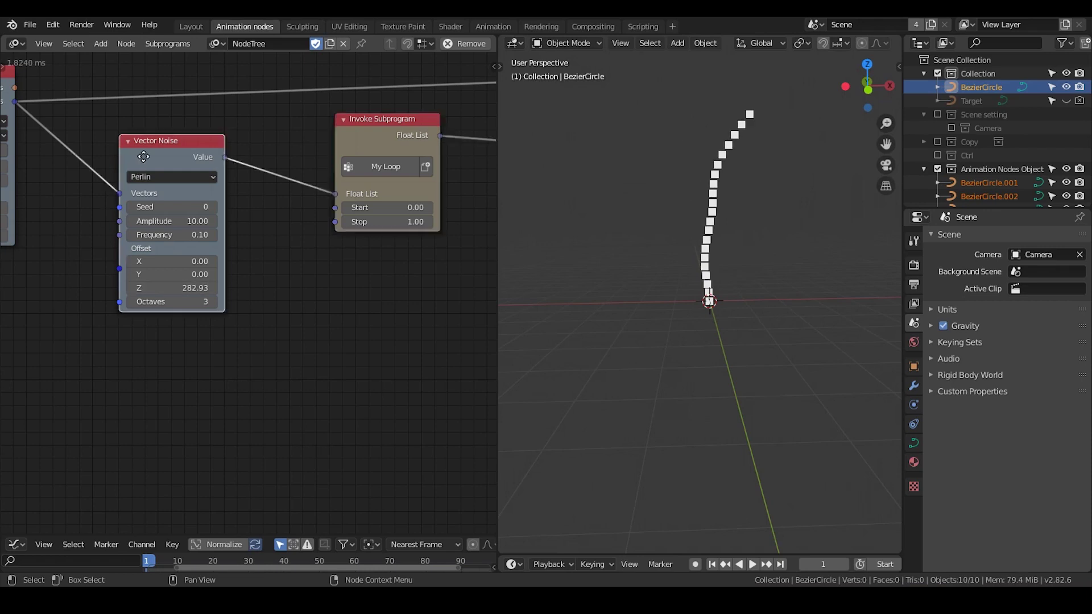
left_click_drag(136, 162, 153, 144)
left_click_drag(365, 147, 378, 139)
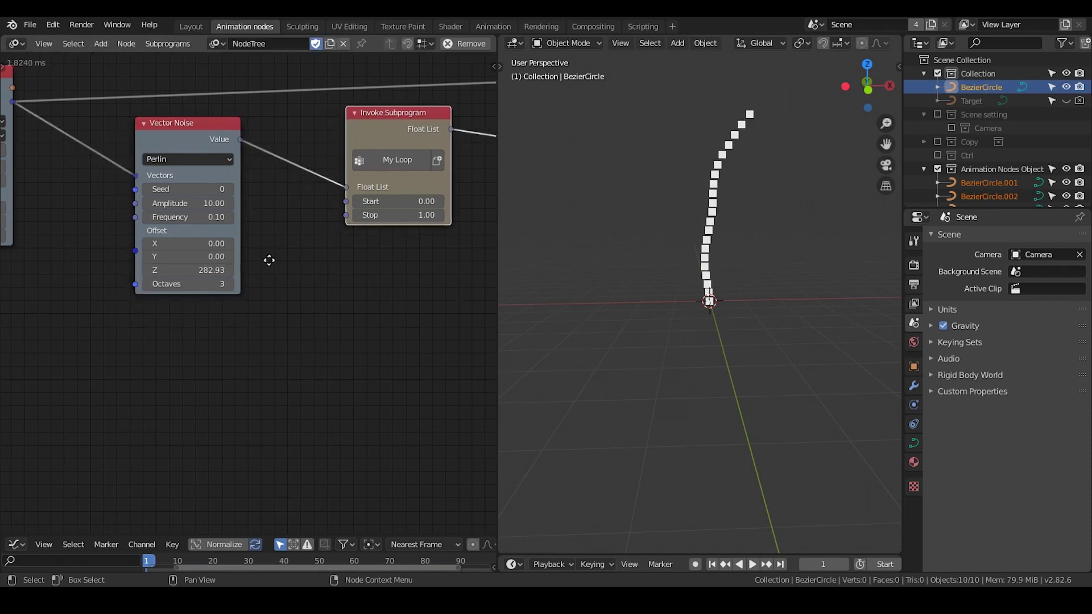
- Reposition the Combine Vector node beside the Invoke Subprogram node
middle_click_drag(324, 257, 155, 288)
scroll(155, 288, "down", 2)
middle_click_drag(715, 231, 713, 276)
scroll(368, 221, "up", 1)
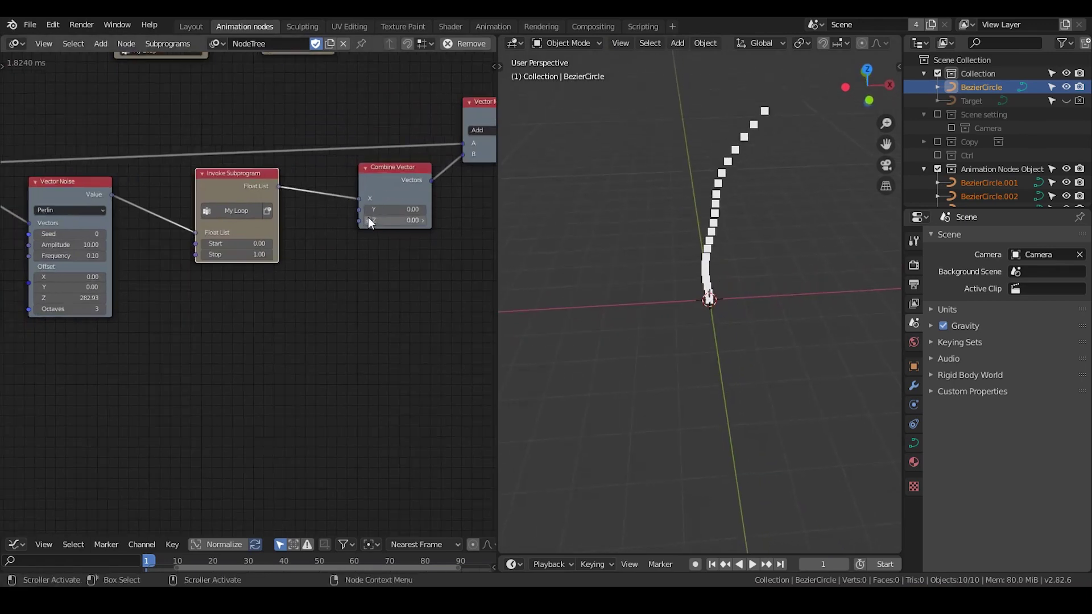
left_click_drag(391, 174, 375, 173)
scroll(762, 254, "up", 3)
middle_click_drag(741, 280, 733, 283)
left_click_drag(203, 181, 196, 181)
- Duplicate the Vector Noise node, link Distribute Matrices' Vectors output to the copy, and set its seed to 49
middle_click_drag(193, 202, 292, 167)
middle_click_drag(219, 137, 411, 129)
scroll(411, 128, "up", 1)
left_click(313, 134)
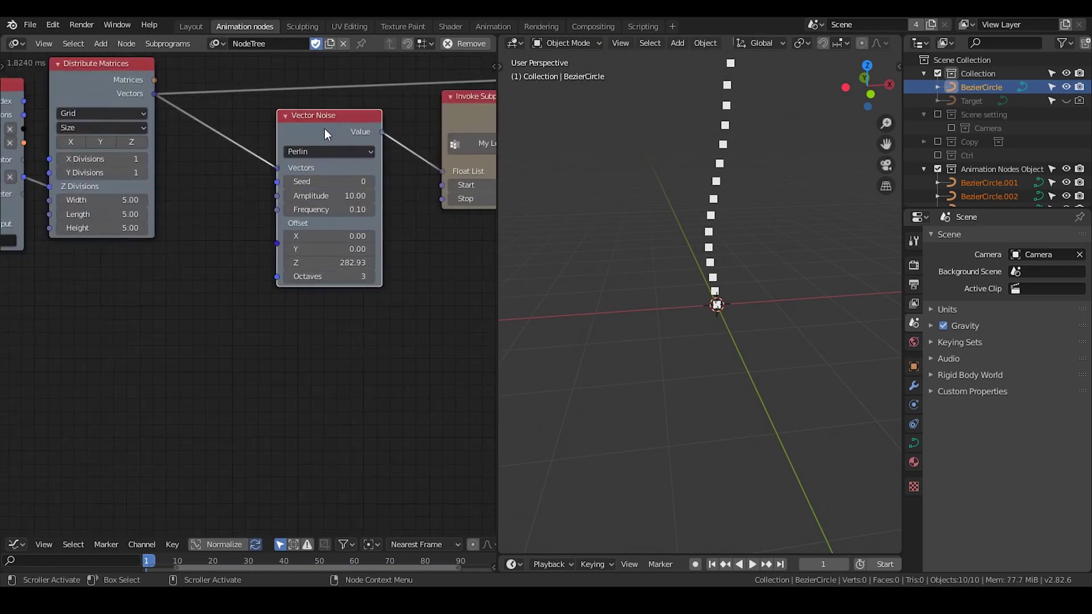
left_click_drag(324, 128, 311, 116)
key("shift+d")
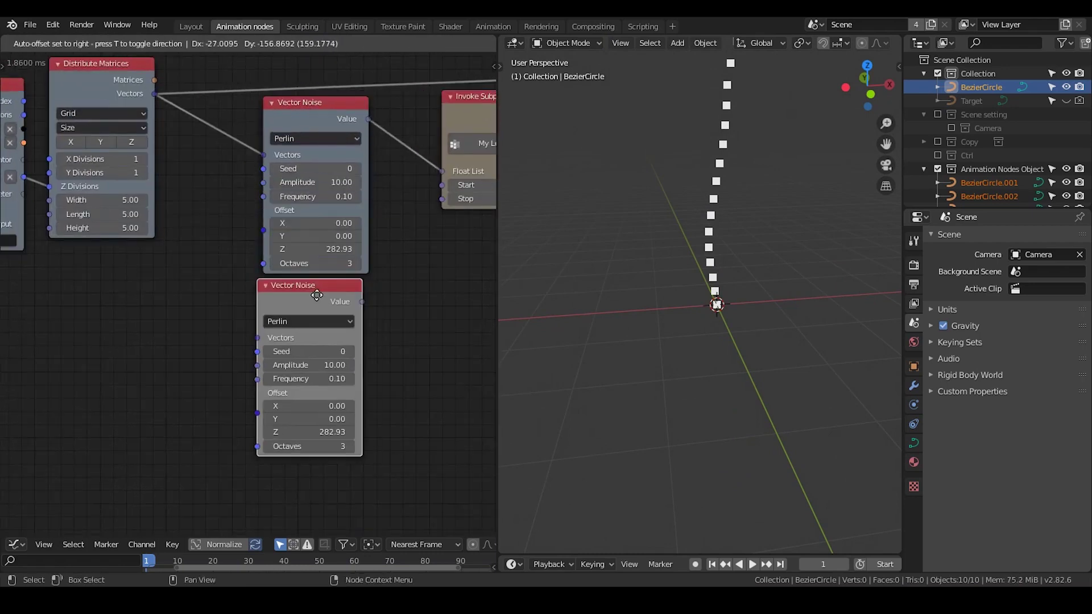
left_click(339, 185)
left_click_drag(154, 94, 279, 233)
left_click_drag(321, 180, 310, 176)
left_click_drag(349, 244, 376, 243)
- Duplicate the Invoke Subprogram node and wire it between the second Vector Noise's Value and Combine Vector's Y input
middle_click_drag(466, 121, 230, 148)
left_click_drag(230, 148, 251, 142)
left_click(250, 141)
key("shift+d")
left_click(258, 258)
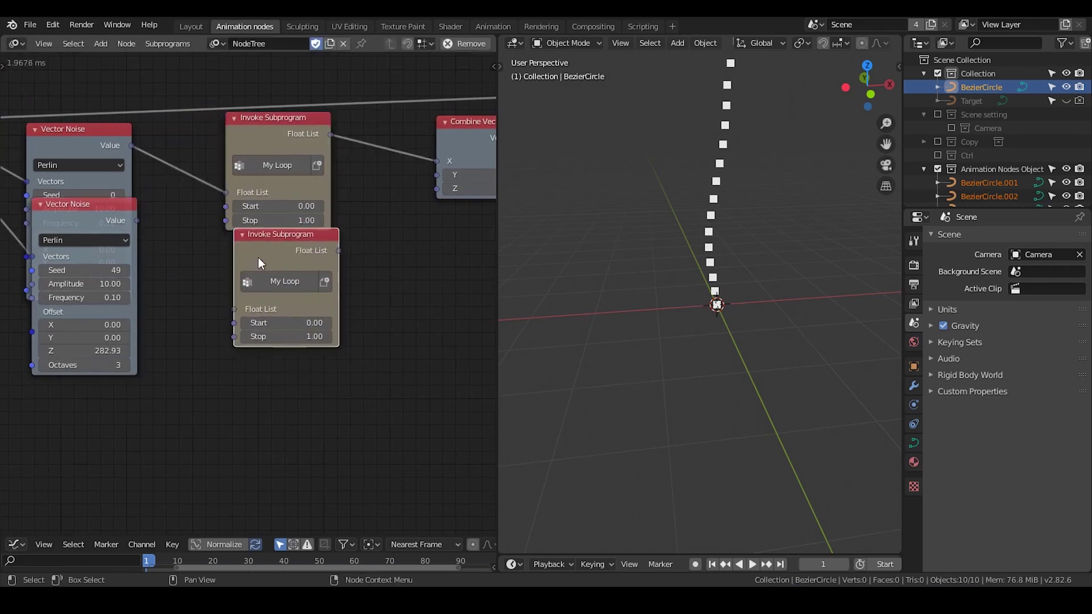
left_click_drag(137, 221, 234, 308)
left_click_drag(281, 244, 434, 176)
- Expose Amplitude, Frequency and Offset as Loop Input parameters and link each one to both Vector Noise nodes
middle_click_drag(40, 273, 331, 286)
scroll(327, 286, "down", 2)
left_click_drag(334, 239, 354, 265)
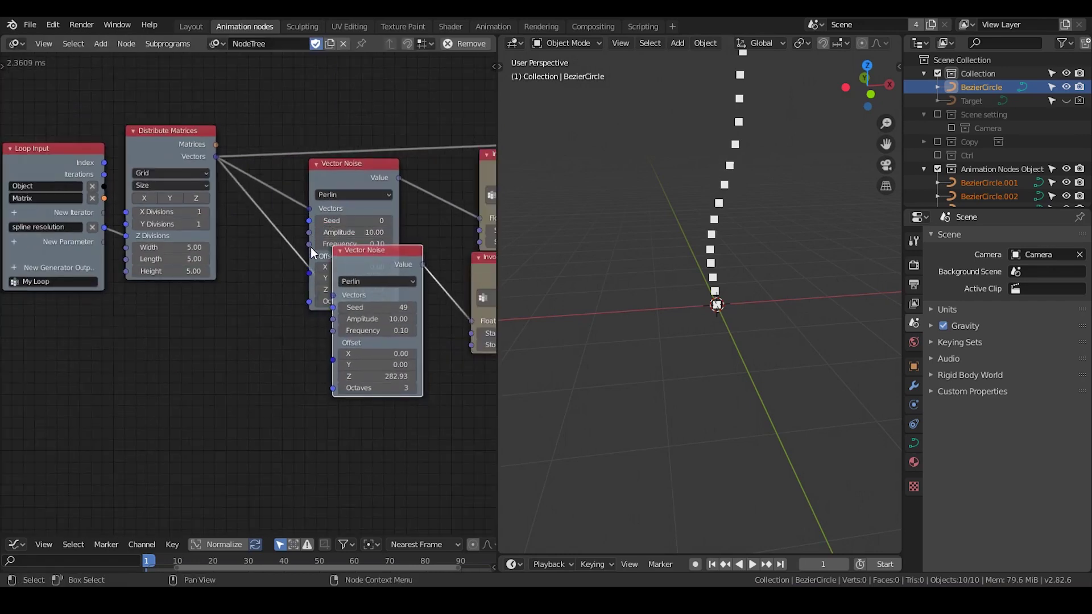
middle_click_drag(250, 231, 271, 193)
scroll(319, 205, "down", 4)
scroll(256, 187, "up", 1)
left_click(135, 134)
scroll(339, 270, "up", 1)
scroll(339, 270, "up", 1)
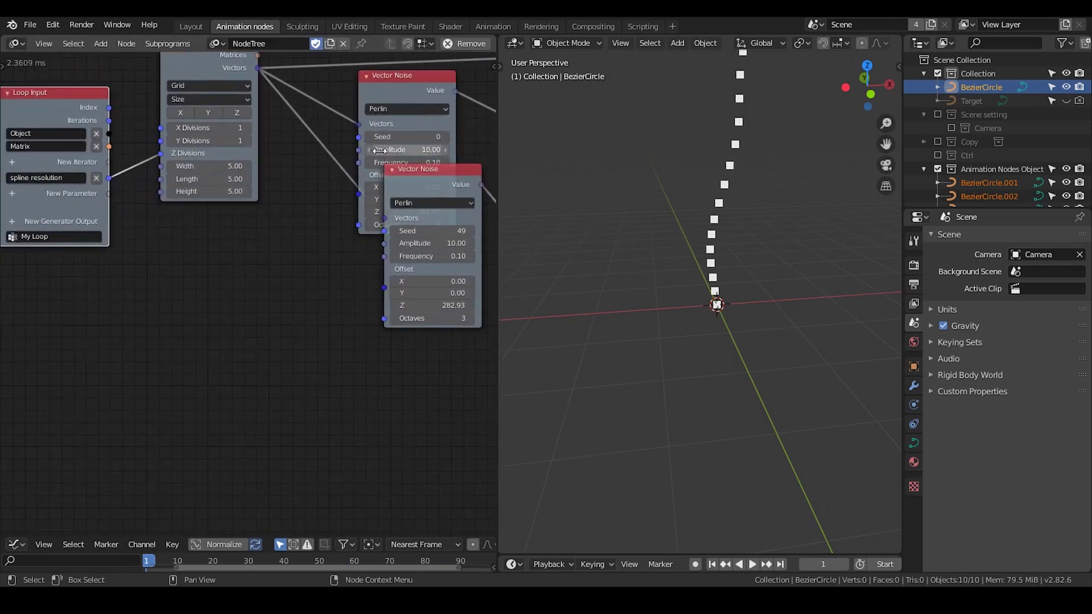
left_click_drag(358, 150, 386, 246)
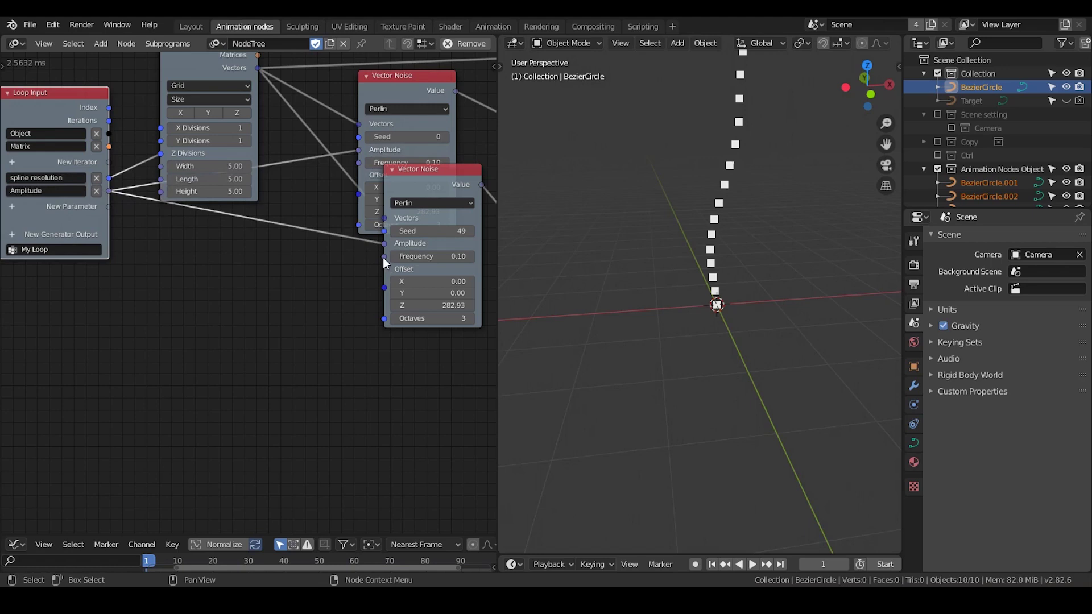
left_click_drag(358, 164, 109, 206)
left_click_drag(109, 203, 384, 273)
scroll(288, 214, "down", 2)
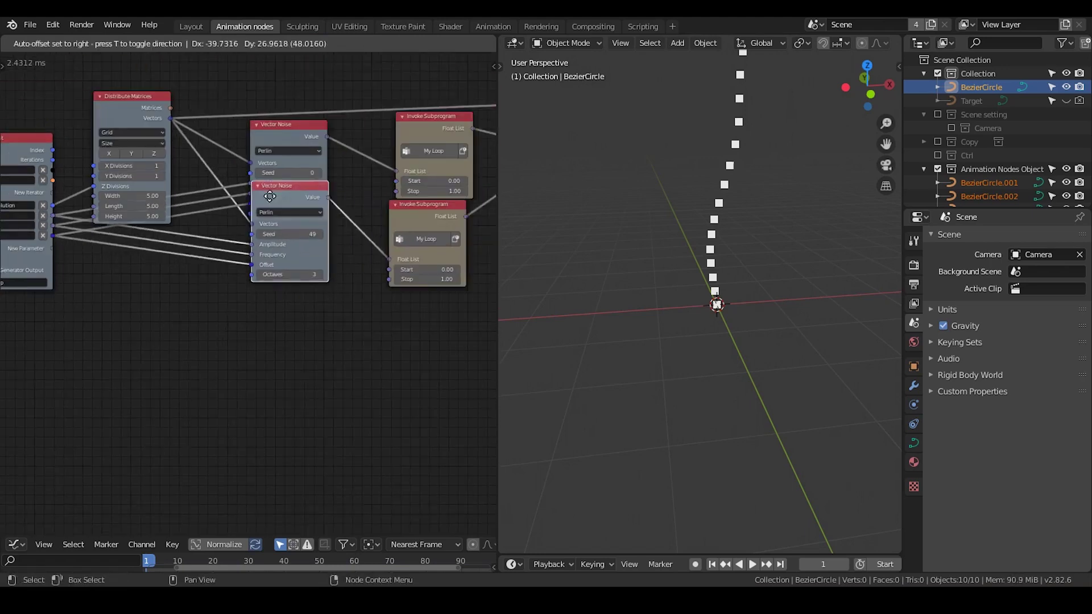
middle_click_drag(288, 214, 328, 202)
left_click_drag(436, 169, 42, 235)
key("Return")
left_click_drag(429, 257, 93, 233)
left_click_drag(437, 179, 93, 246)
left_click(47, 243)
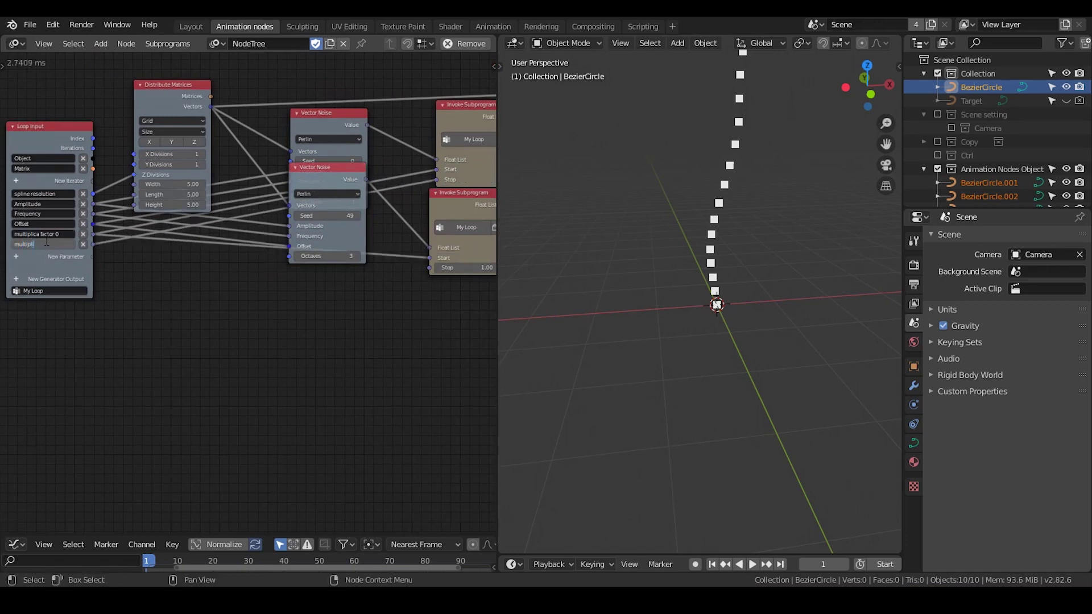
left_click(83, 234)
left_click(84, 234)
left_click(84, 234)
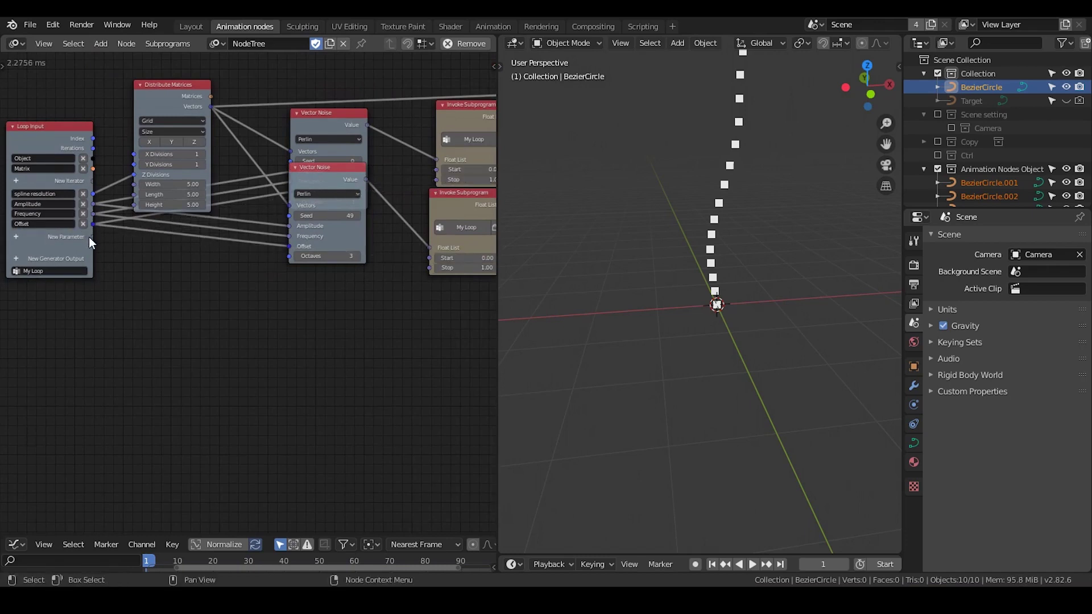
- Tidy the layout of the second Invoke Subprogram, Vector Math and 3D Viewer nodes, leaving space after Vector Math
scroll(334, 235, "up", 1)
scroll(333, 235, "right", 4, "ctrl")
left_click_drag(302, 193, 325, 179)
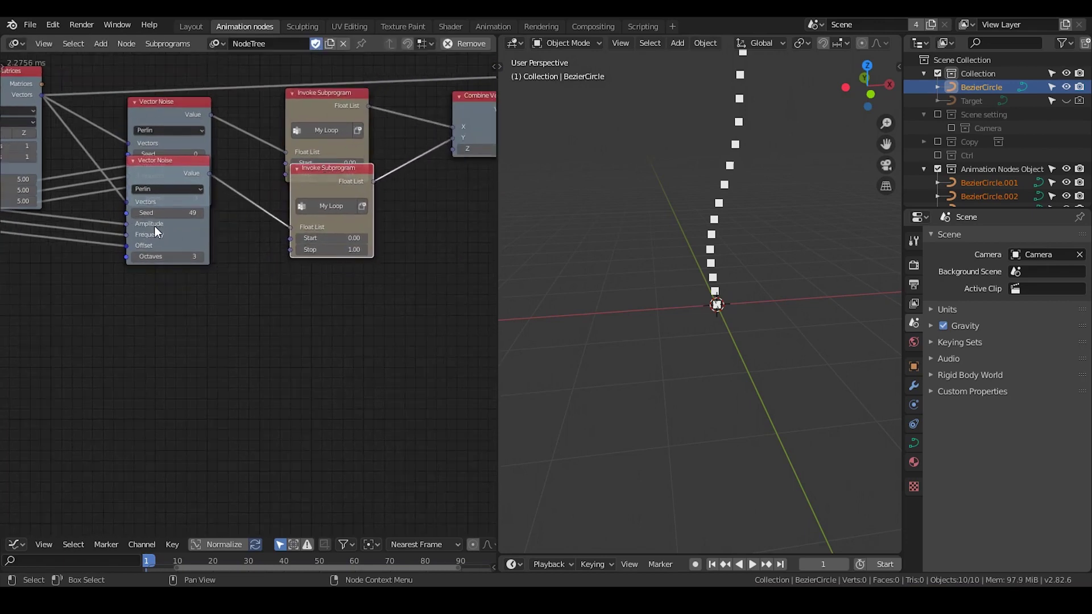
scroll(379, 236, "up", 1)
middle_click_drag(379, 237, 174, 263)
scroll(175, 264, "down", 1)
middle_click_drag(303, 205, 143, 302)
scroll(143, 302, "down", 2)
left_click_drag(320, 152, 332, 168)
middle_click_drag(759, 299, 732, 282)
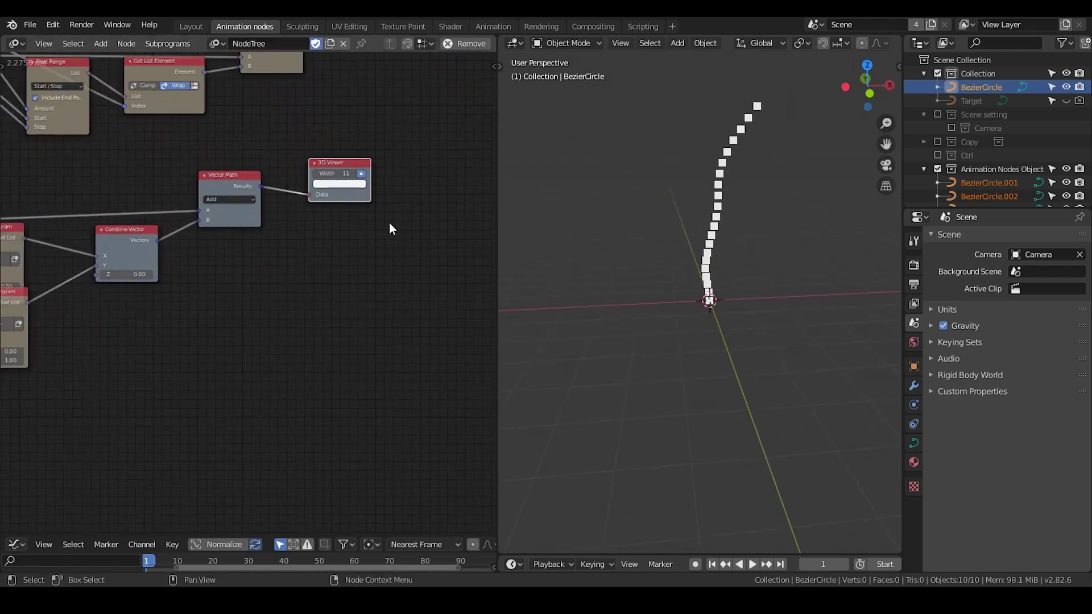
left_click_drag(233, 182, 213, 195)
left_click_drag(339, 163, 347, 166)
- Add a Bezier Spline from Points node fed by Vector Math's Results, moving the 3D Viewer out of its way
key("ctrl+a")
type("spline from")
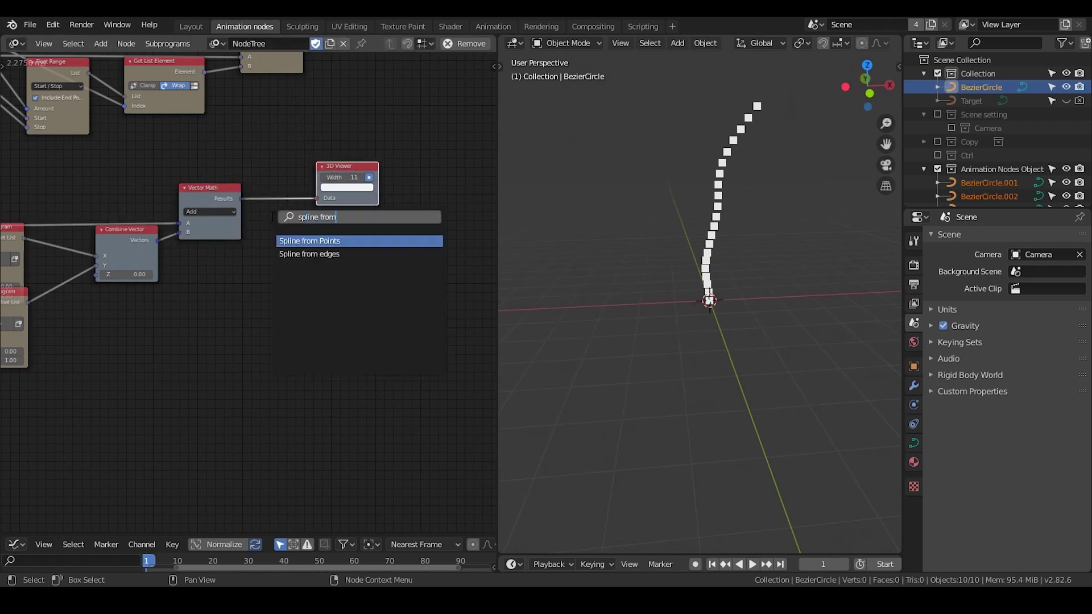
left_click_drag(321, 148, 402, 85)
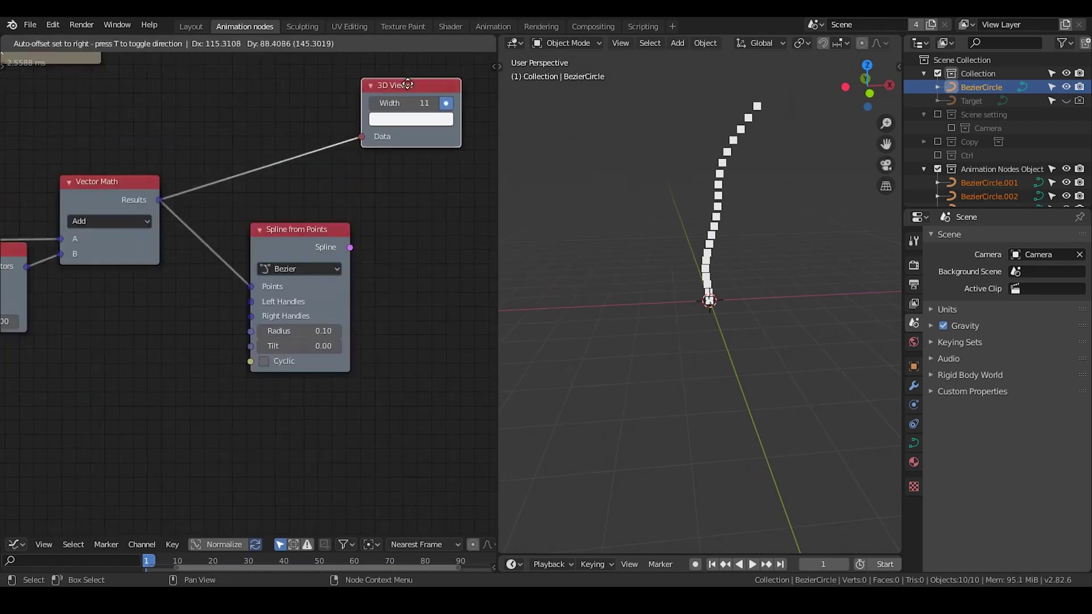
left_click_drag(301, 231, 265, 202)
- Add a Smooth Bezier Spline node and link the Spline from Points output to its Spline input
key("ctrl+a")
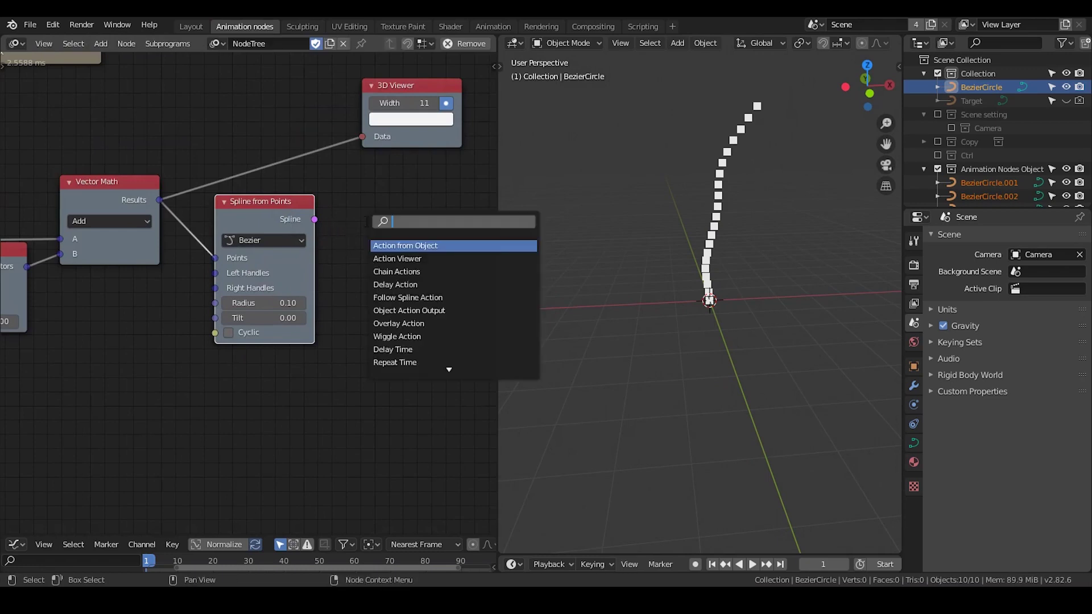
type("smooth")
key("Down")
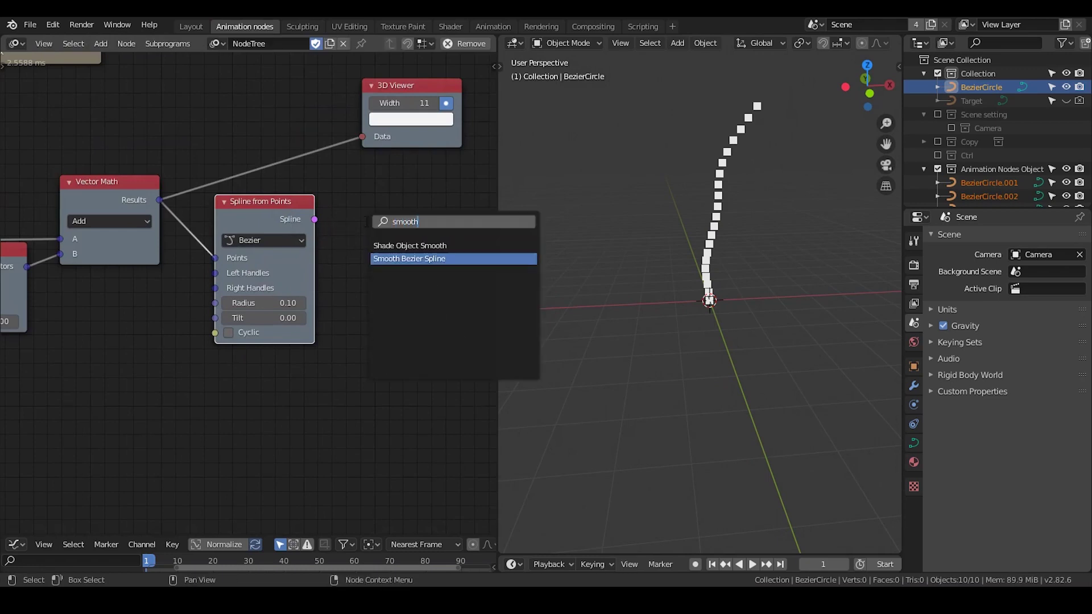
key("Return")
left_click_drag(368, 235, 319, 224)
middle_click_drag(320, 224, 181, 219)
- Add a Curve Object Output node, link the smoothed spline to it, and enable its Spline and Bevel Depth inputs
key("ctrl+a")
type("curve obje")
key("Return")
left_click(357, 168)
left_click_drag(273, 193, 361, 232)
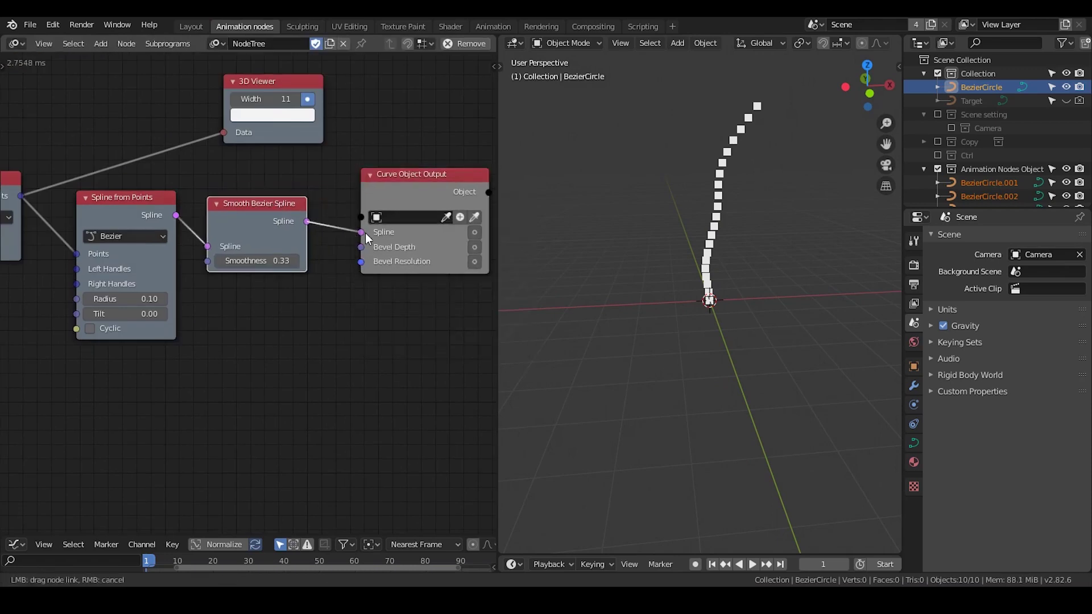
left_click(475, 232)
left_click(475, 247)
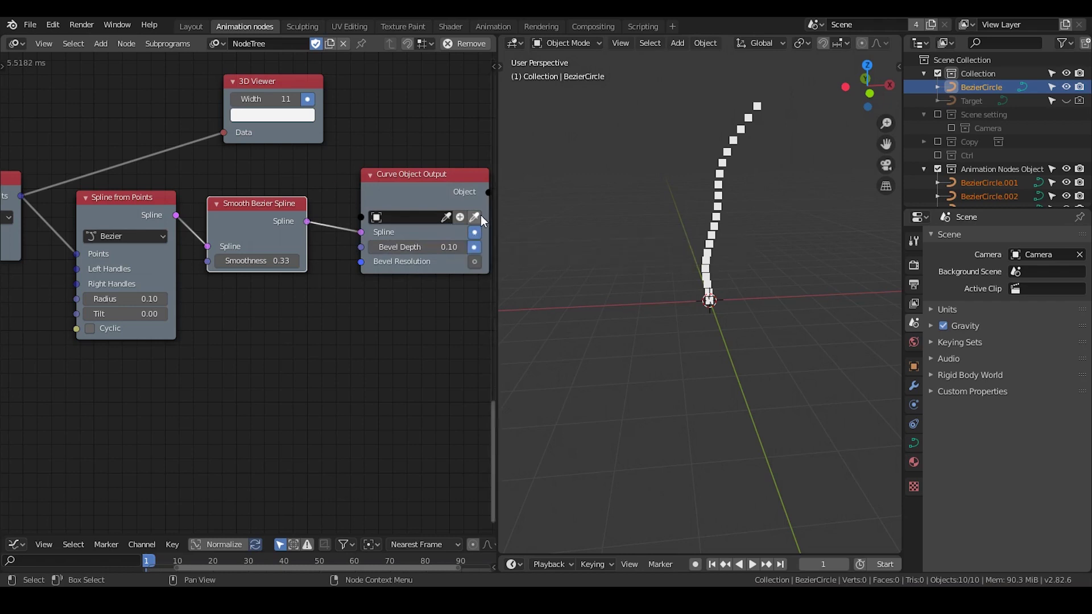
- Link the first Loop Input's Object iterator to the Curve Object Output's Object input
scroll(305, 301, "down", 3)
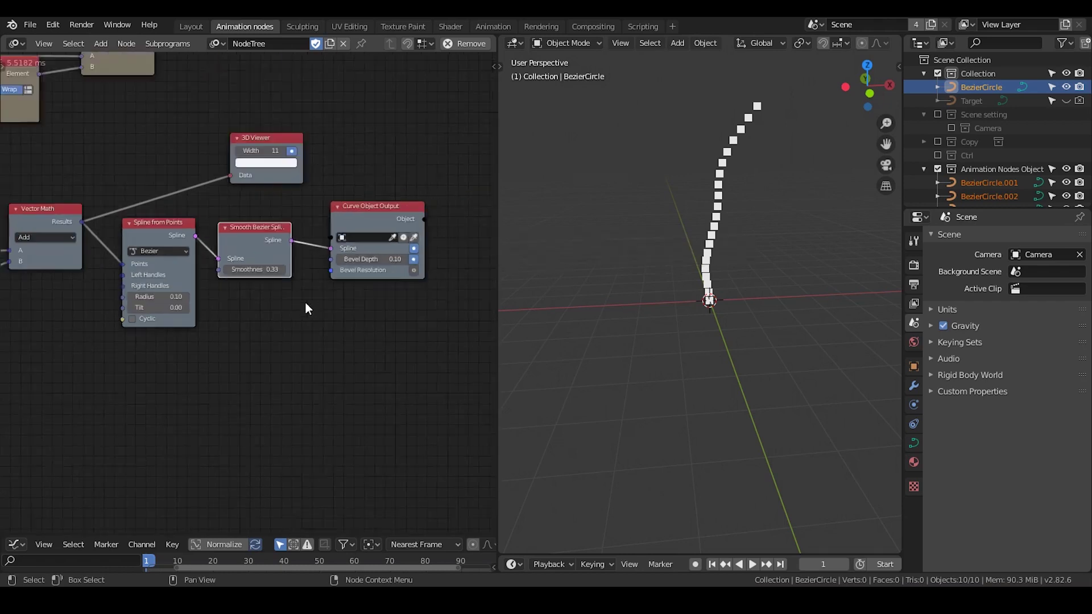
middle_click_drag(108, 343, 278, 297)
scroll(278, 305, "down", 2)
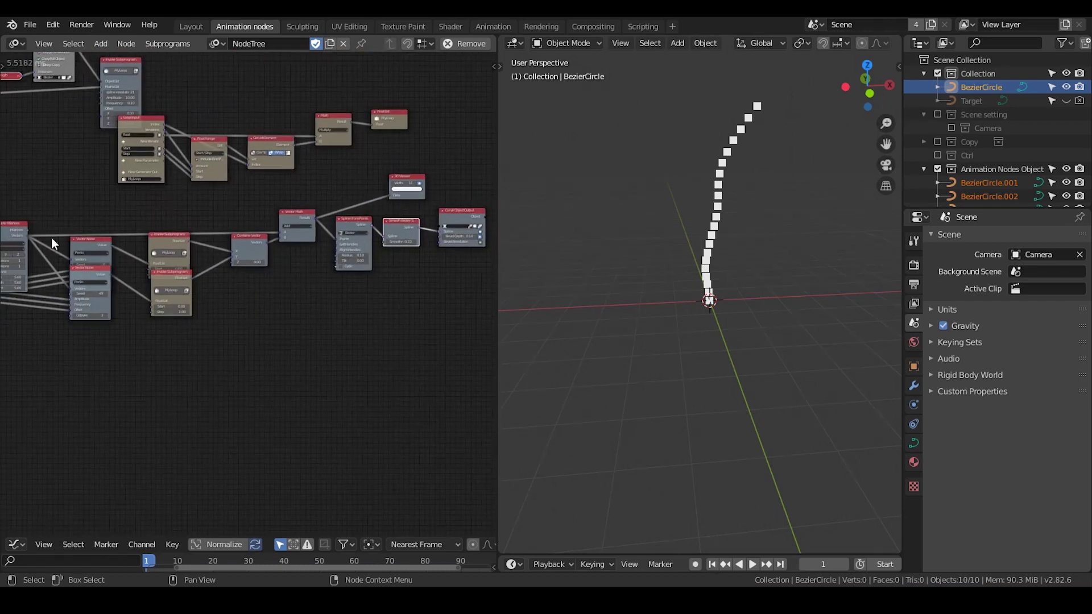
left_click_drag(26, 243, 35, 230)
middle_click_drag(50, 231, 122, 181)
scroll(125, 183, "down", 5)
middle_click_drag(203, 231, 195, 227)
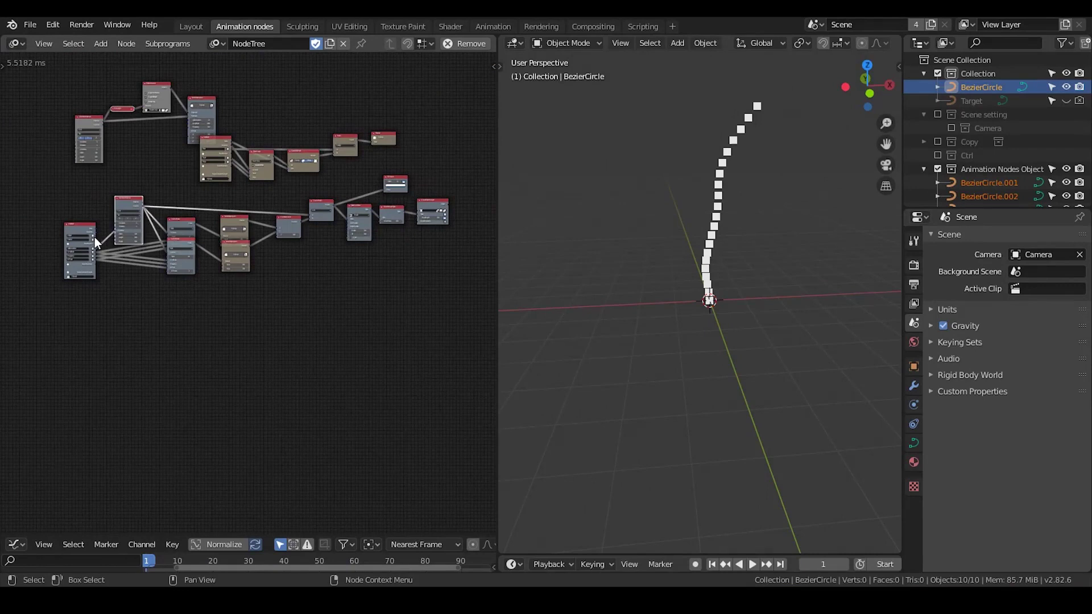
left_click_drag(94, 236, 449, 197)
mouse_move(393, 217)
left_mouse_down()
mouse_move(413, 219)
mouse_move(380, 217)
left_mouse_up()
- Move the 3D Viewer, Spline from Points, Smooth Bezier Spline and Curve Object Output nodes together closer to Vector Math
scroll(257, 272, "up", 3)
scroll(267, 280, "up", 2)
middle_click_drag(312, 263, 188, 289)
middle_click_drag(373, 210, 289, 223)
left_click_drag(413, 73, 116, 298)
key("g")
left_click(211, 291)
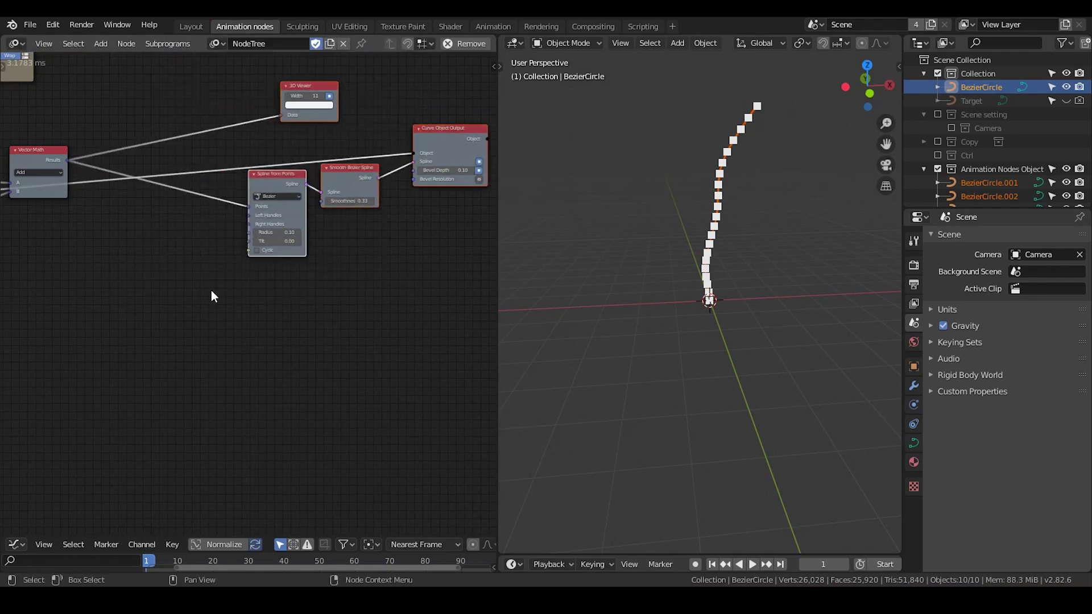
key("g")
left_click(223, 236)
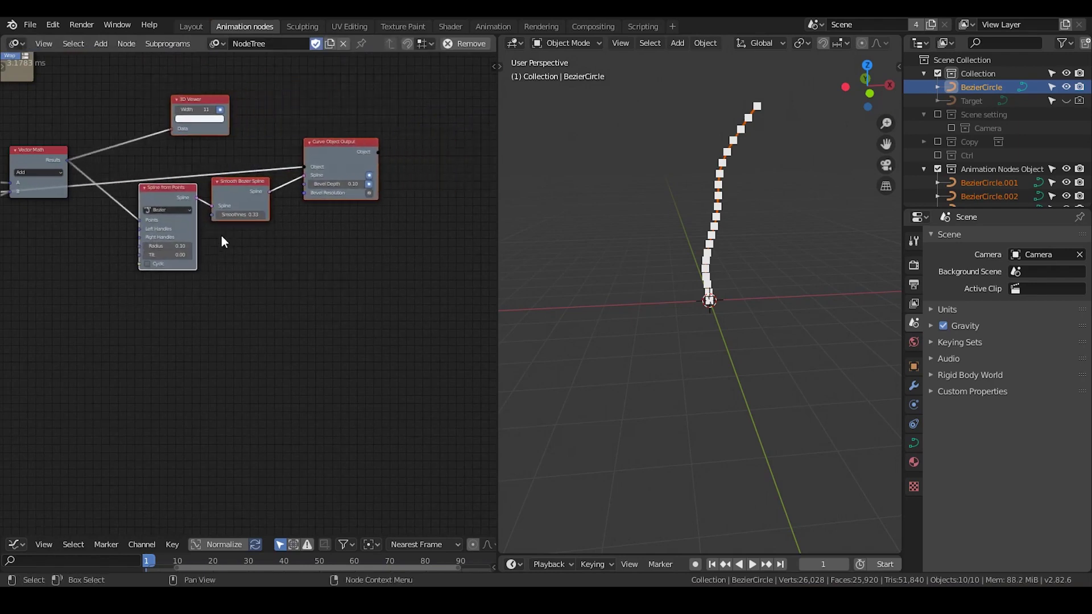
left_click(129, 275)
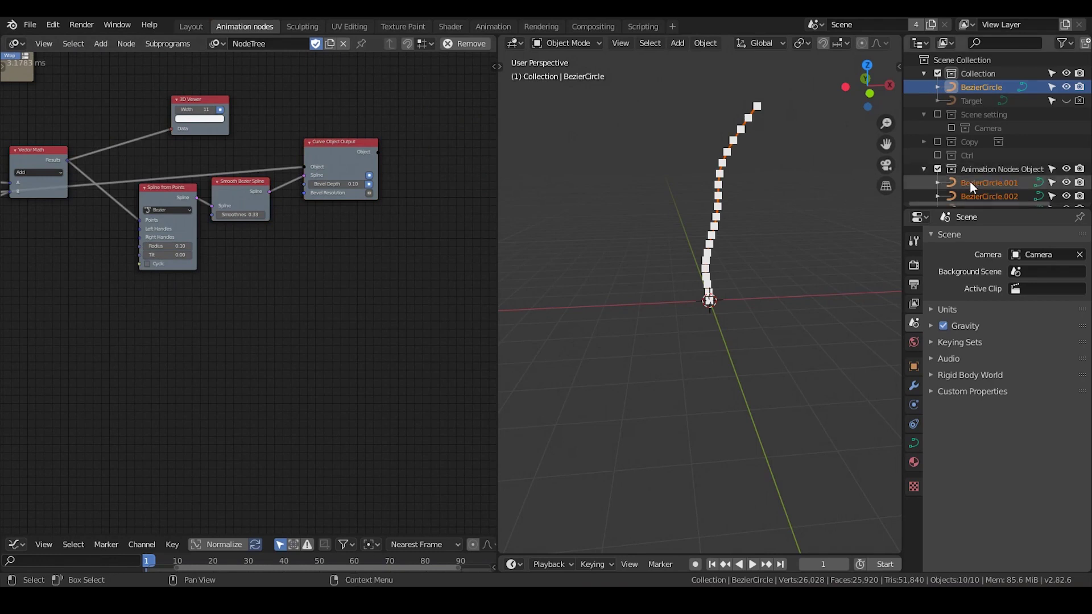
- Turn off the 3D Viewer node's display and enlarge the Outliner to list all the BezierCircle instances
scroll(969, 180, "down", 2)
scroll(970, 182, "down", 2)
scroll(1001, 126, "up", 4)
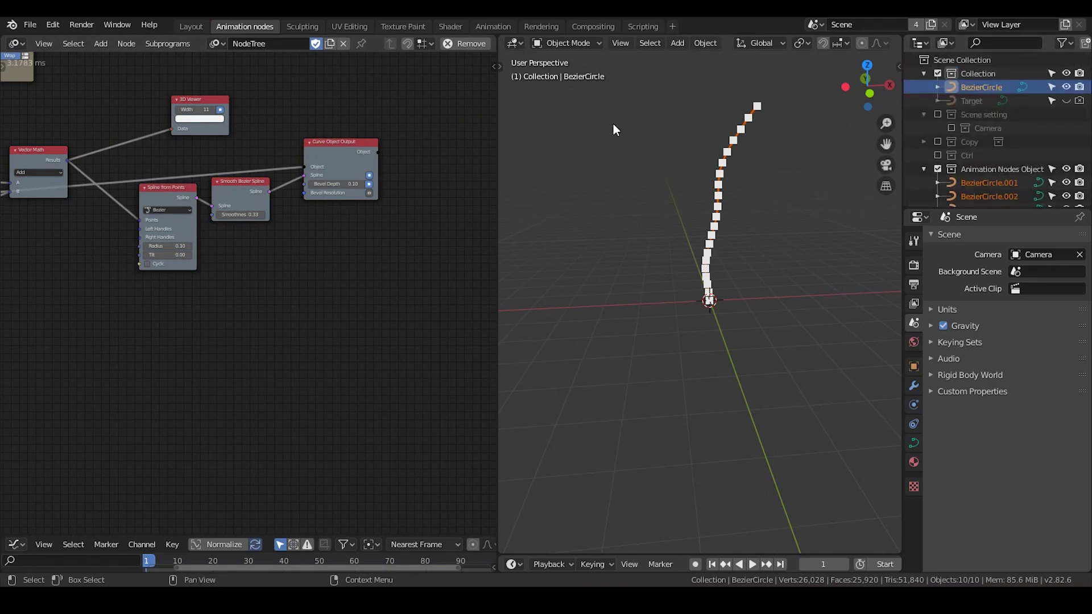
left_click(219, 111)
middle_click_drag(750, 258, 723, 198)
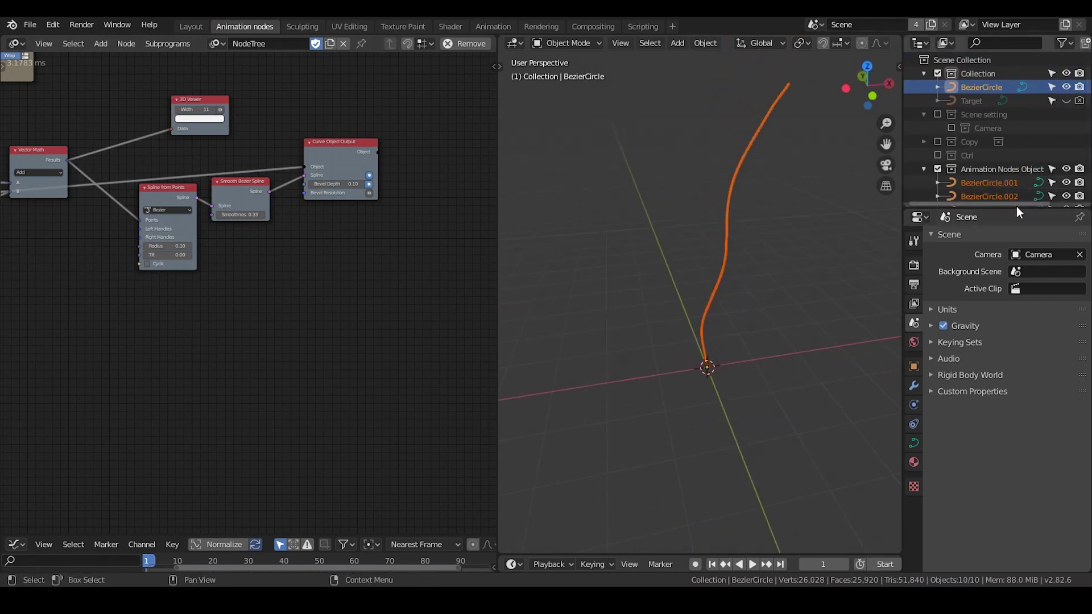
left_click_drag(1018, 207, 973, 346)
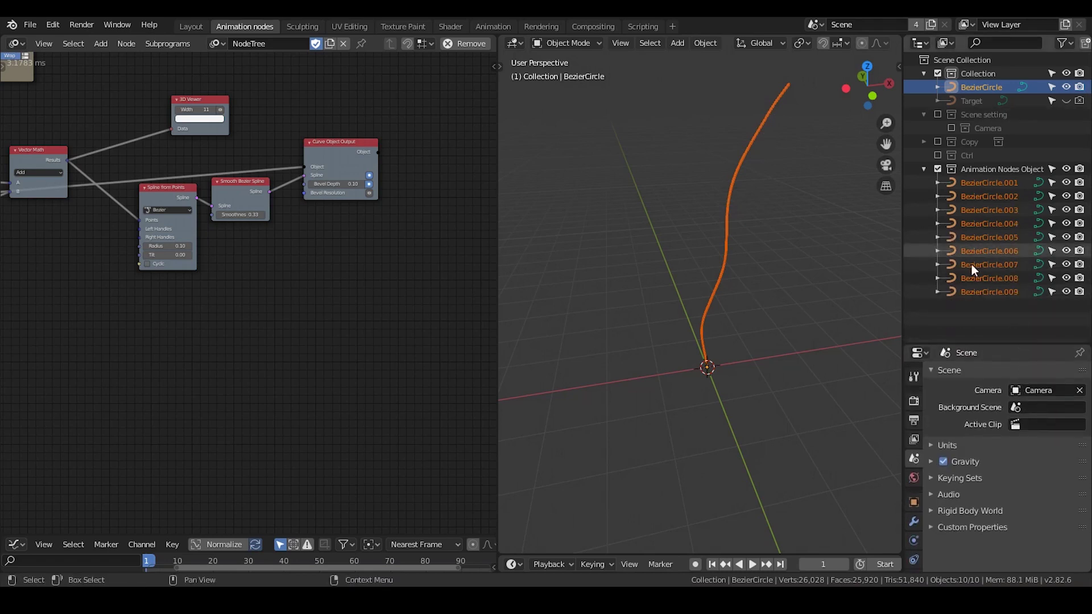
- Rearrange the two Vector Noise nodes and move their Loop Input node farther away from them
middle_click_drag(202, 324, 235, 296)
scroll(313, 273, "up", 2)
key("g")
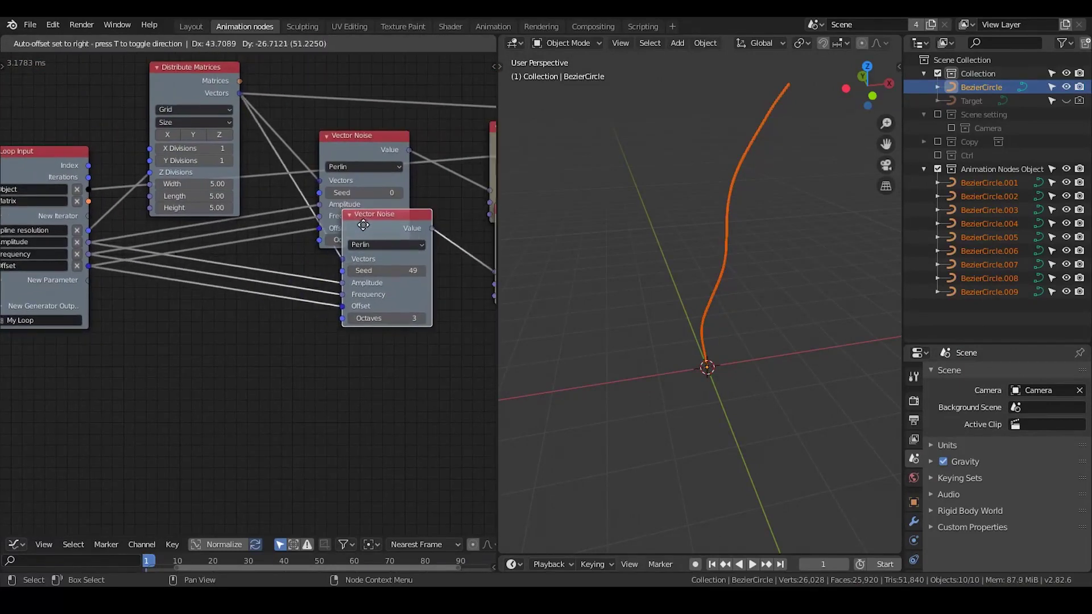
left_click(330, 272)
left_click_drag(351, 155, 370, 147)
left_click_drag(378, 249, 391, 261)
middle_click_drag(266, 281, 325, 267)
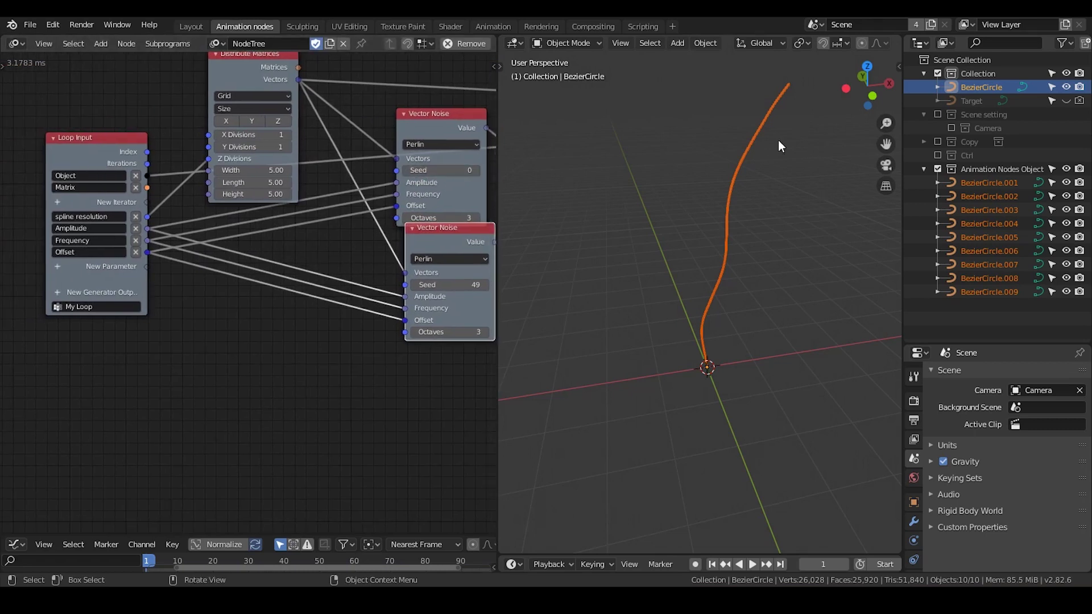
left_click_drag(114, 149, 75, 150)
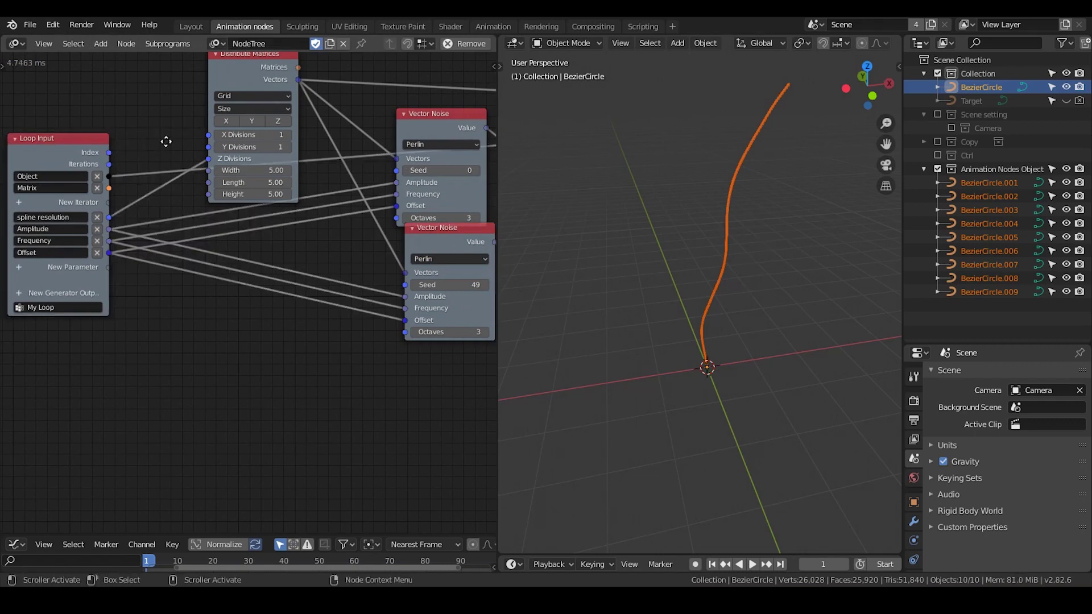
- Collapse the loop's Distribute Matrices node and place it between Loop Input and the Vector Noise nodes
middle_click_drag(150, 148, 185, 141)
scroll(185, 141, "up", 1)
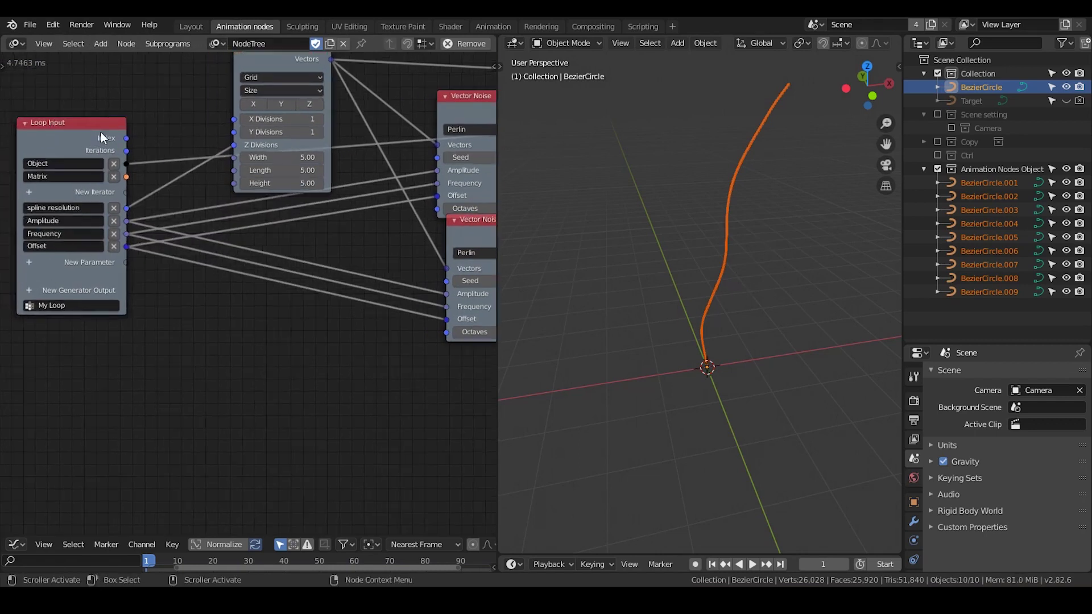
middle_click_drag(84, 132, 122, 408)
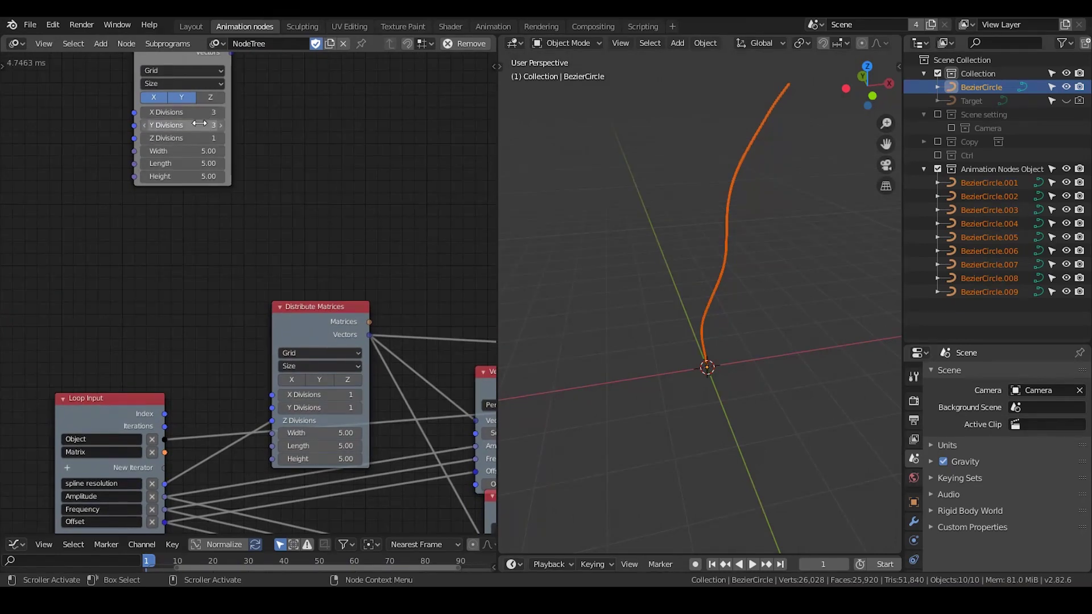
middle_click_drag(165, 339, 183, 221)
scroll(191, 213, "up", 1)
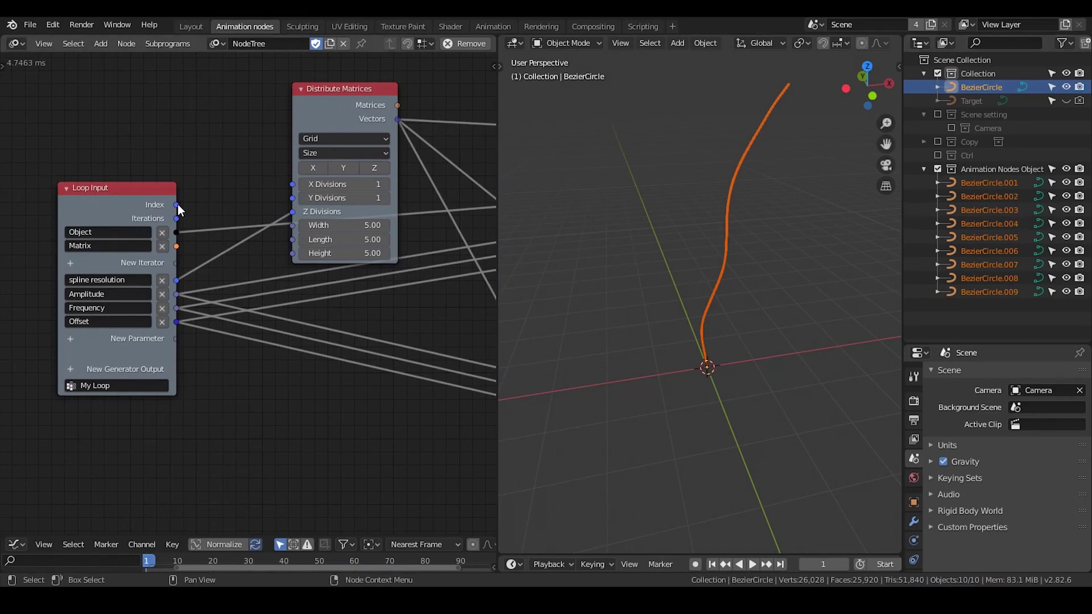
left_click_drag(172, 207, 241, 164)
middle_click_drag(275, 235, 242, 193)
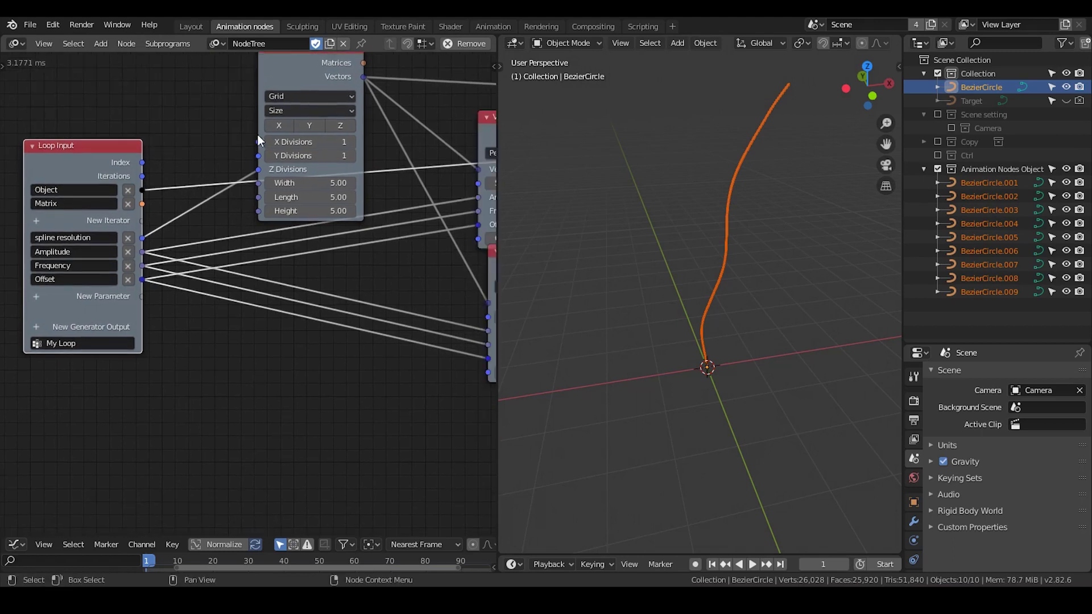
left_click_drag(291, 74, 310, 198)
left_click(283, 100)
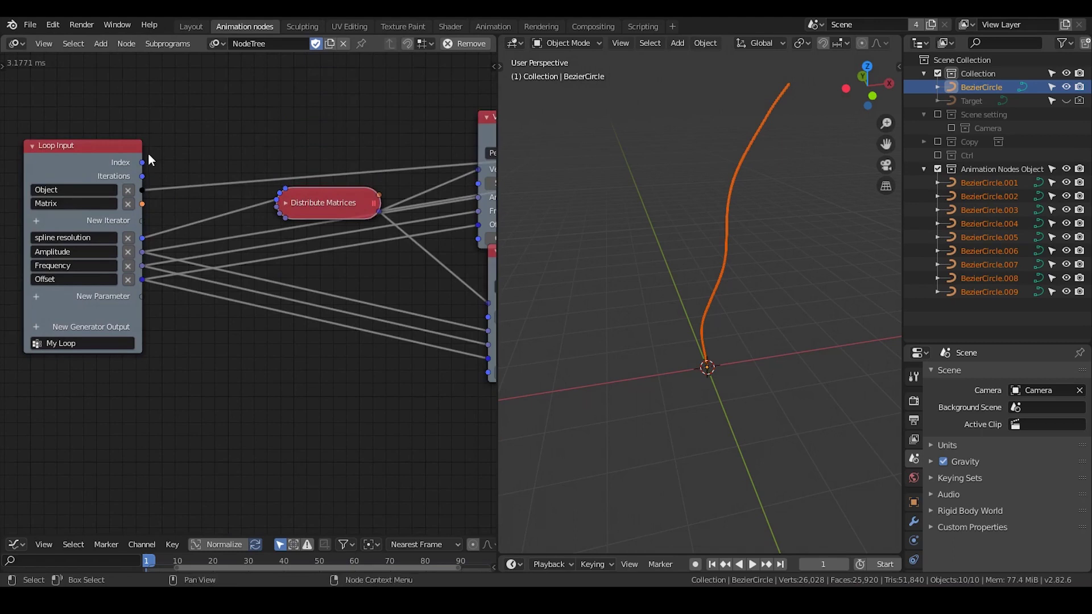
- Add a Math node set to Multiply above Distribute Matrices with B set to 25
middle_click_drag(327, 176, 285, 164)
key("ctrl+a")
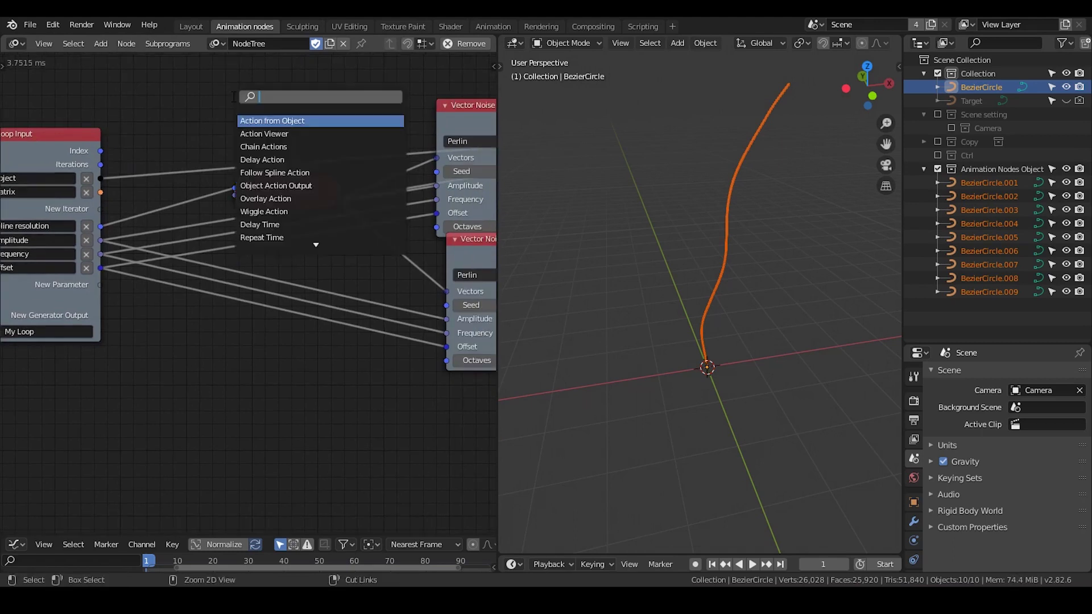
type("float math")
key("Return")
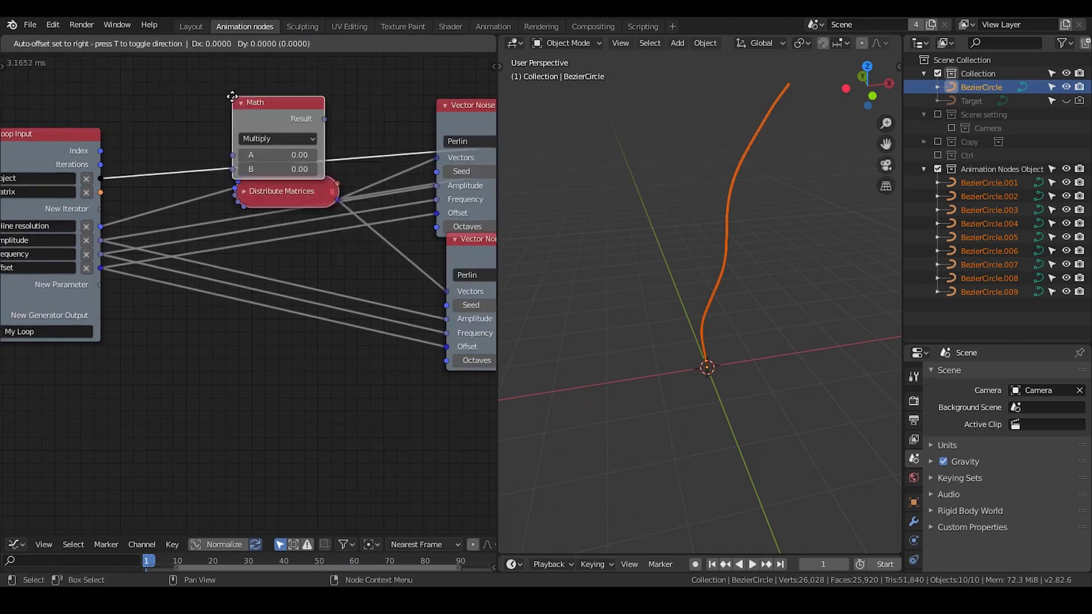
left_click(197, 101)
middle_click_drag(197, 99, 225, 128)
left_click(275, 152)
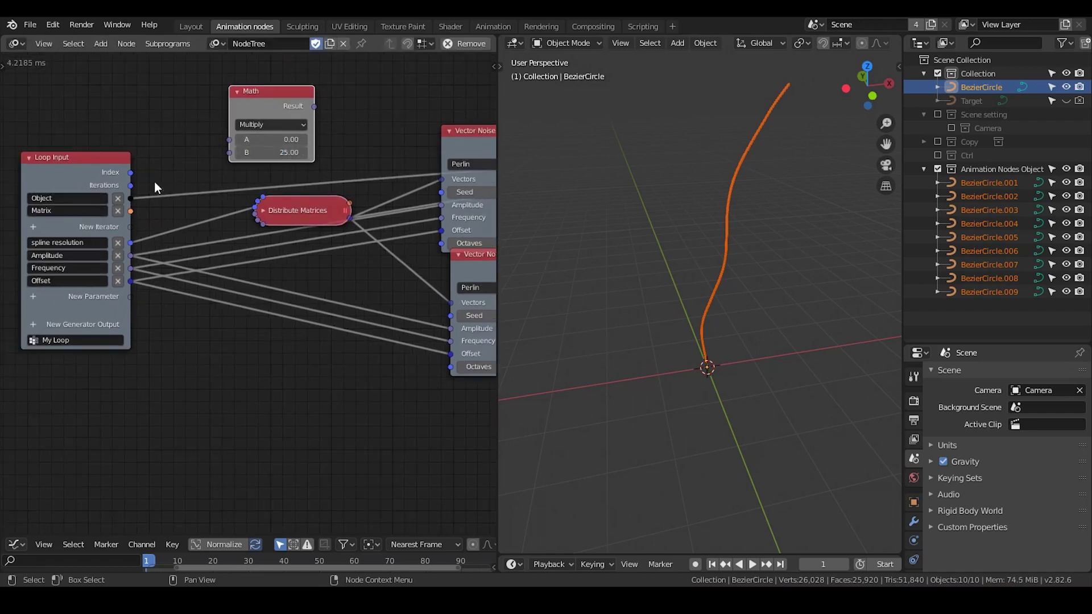
- Link Index to the Math node's A and the first Vector Noise's Seed, and link the Math Result to the second Vector Noise's Seed
left_click_drag(130, 173, 229, 140)
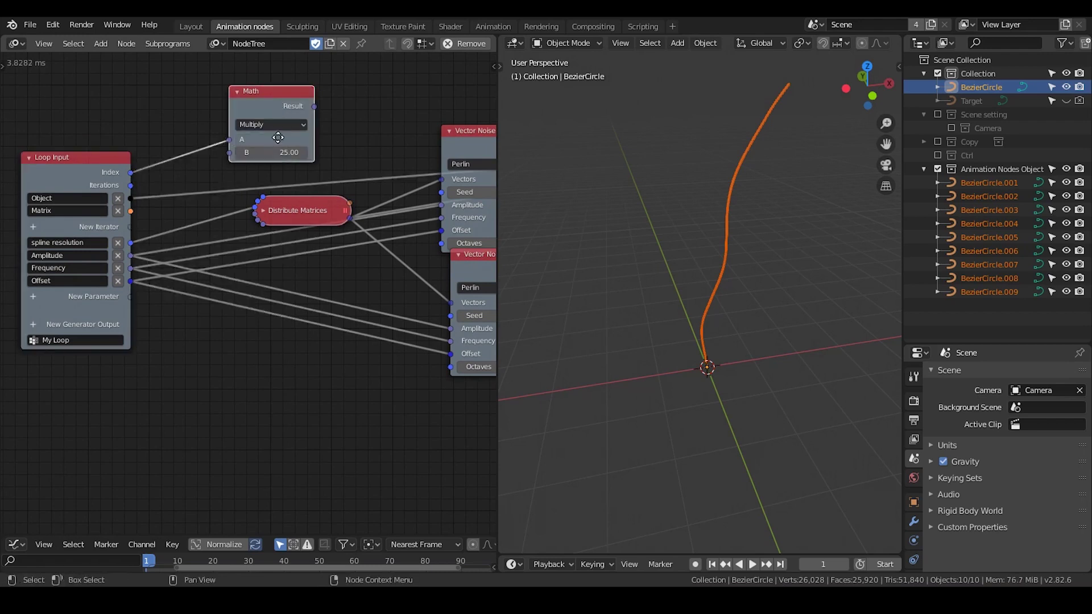
left_click_drag(277, 100, 286, 263)
left_click_drag(130, 172, 438, 194)
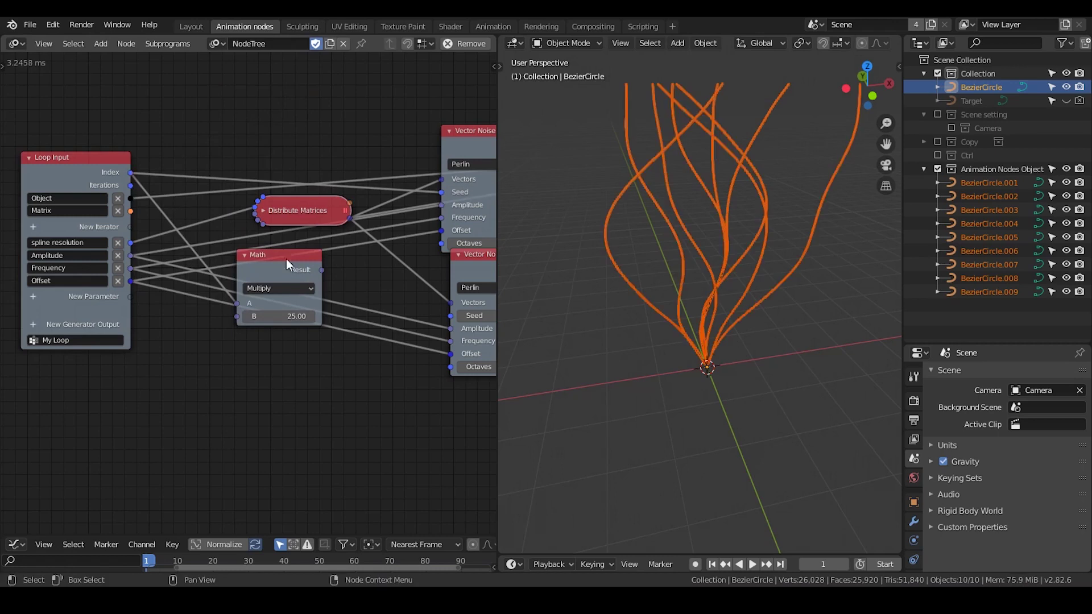
left_click_drag(325, 271, 367, 246)
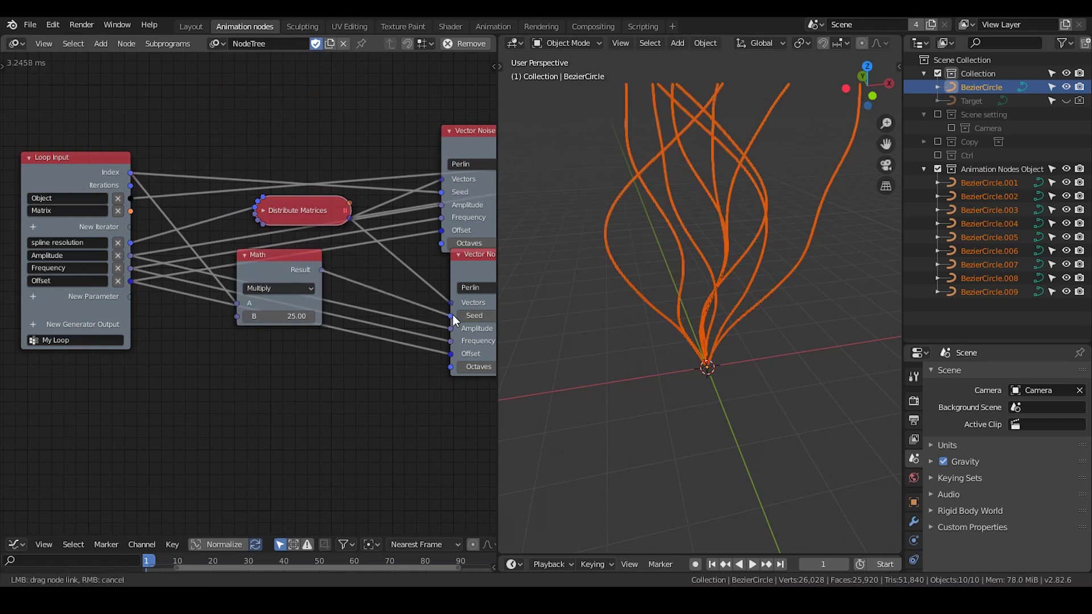
left_click_drag(455, 321, 451, 315)
middle_click_drag(407, 319, 361, 289)
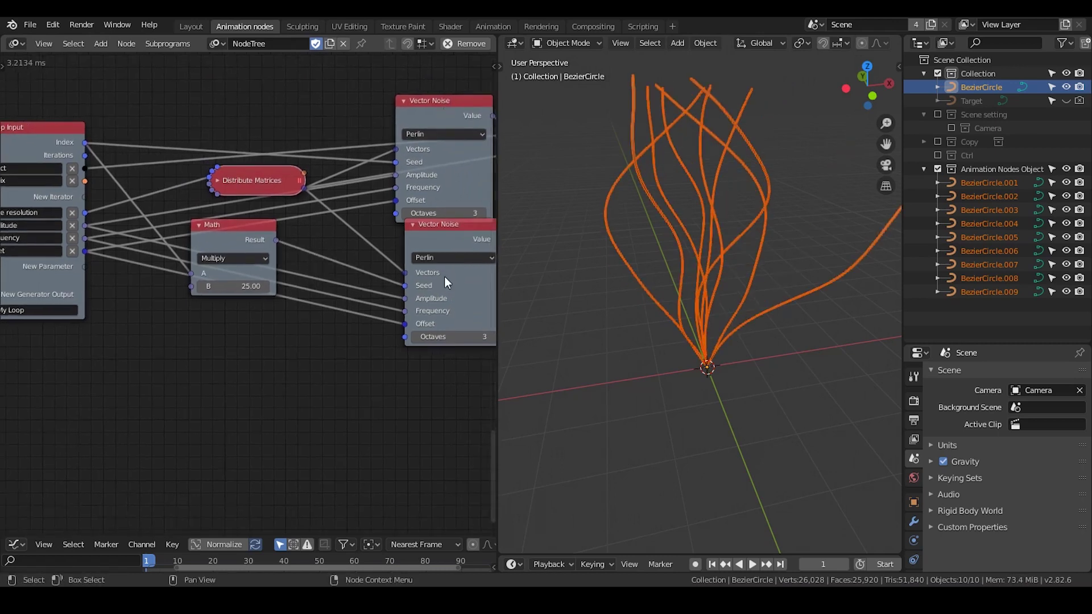
- Add a reroute on the Index links and insert a duplicate of the Multiply Math node between Index and the reroute
left_click_drag(443, 246, 433, 246)
left_click_drag(227, 231, 285, 223)
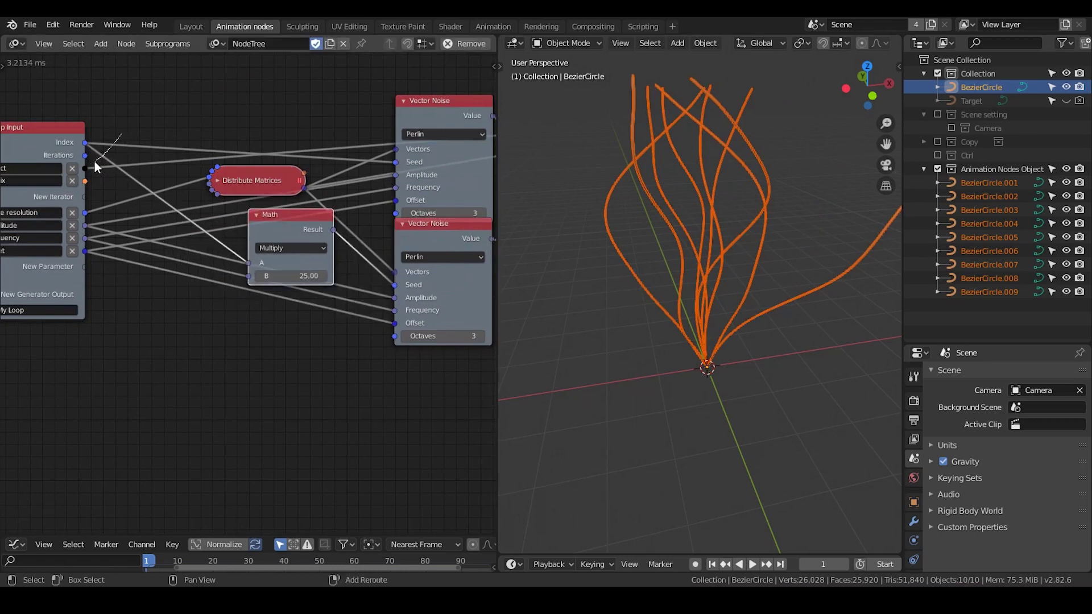
key("shift+d")
left_click(121, 140)
middle_click_drag(120, 141, 206, 141)
left_click_drag(277, 145, 285, 86)
left_click(315, 133)
- Expose the duplicated Math node's B input as a new Loop Input parameter named Seed
left_click_drag(244, 142, 163, 282)
left_click(118, 280)
type("Seed")
key("Return")
- Reorder the Loop Input outputs to put Seed above spline resolution
key("n")
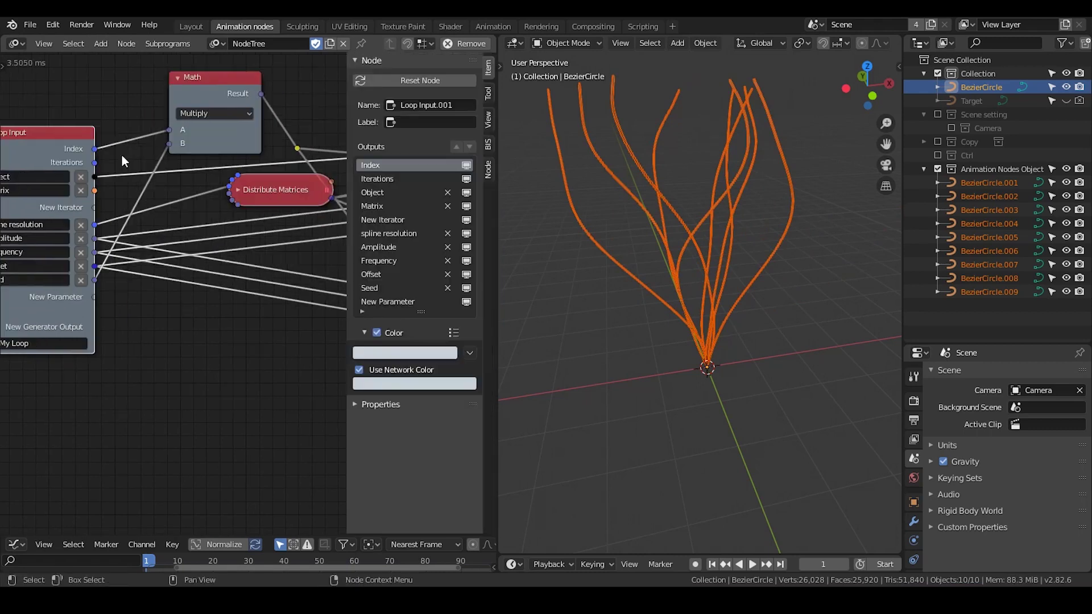
left_click(392, 286)
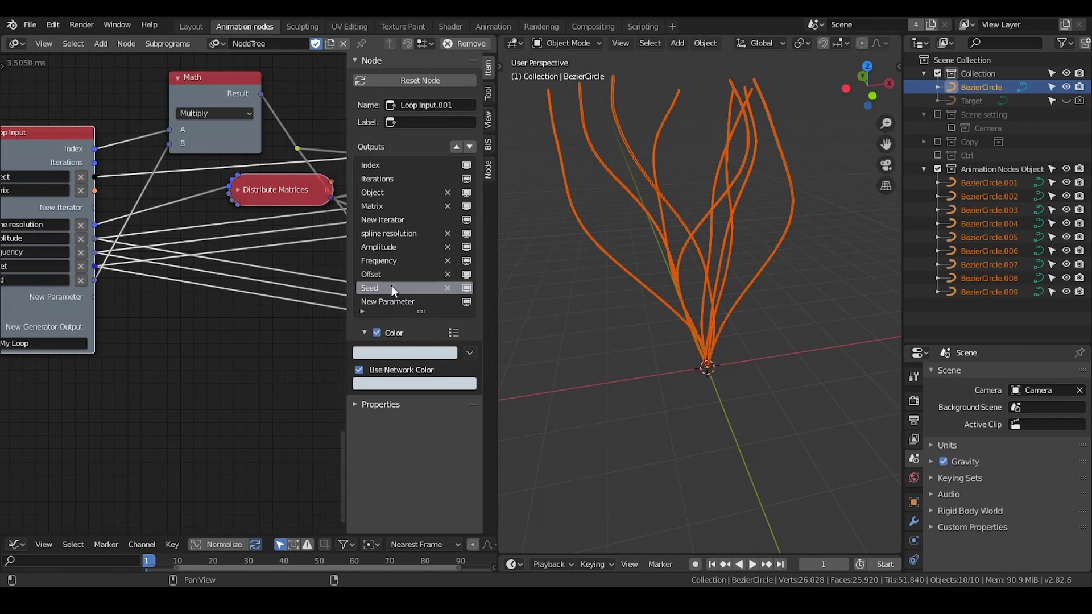
left_click(461, 147)
left_click(460, 147)
left_click(460, 146)
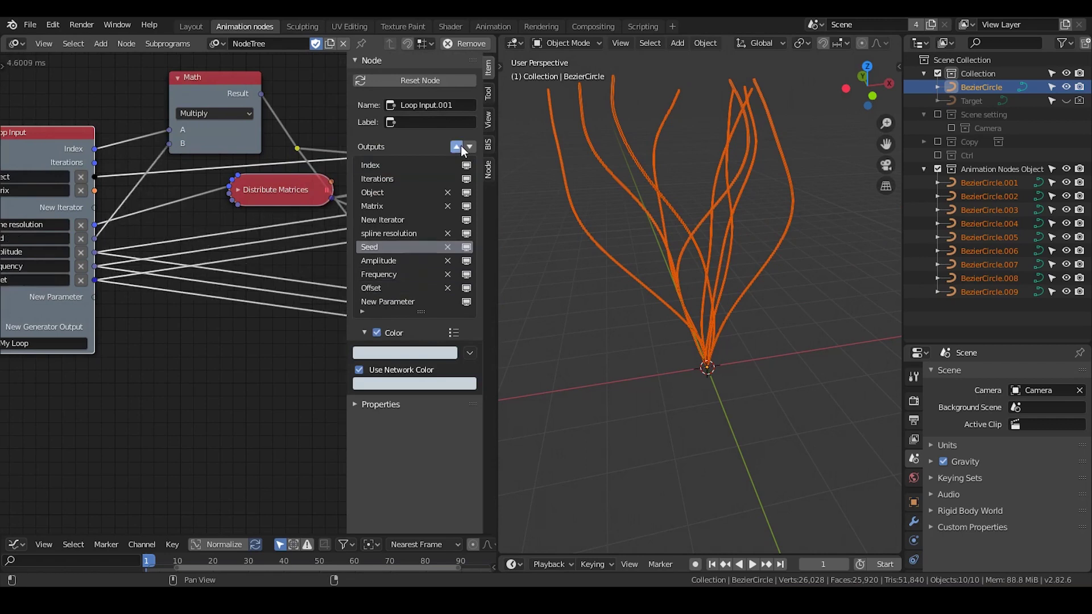
left_click(460, 146)
key("n")
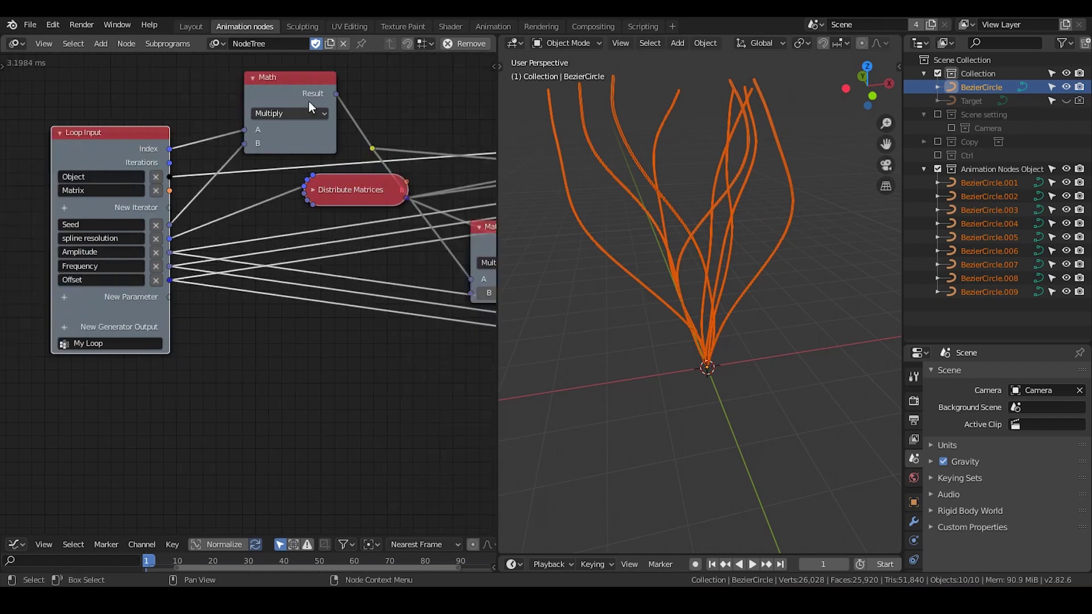
- Collapse the Math node beside Index and move it and Distribute Matrices closer to Loop Input
left_click(252, 79)
left_click_drag(273, 78, 268, 139)
scroll(264, 198, "down", 2)
middle_click_drag(389, 198, 264, 198)
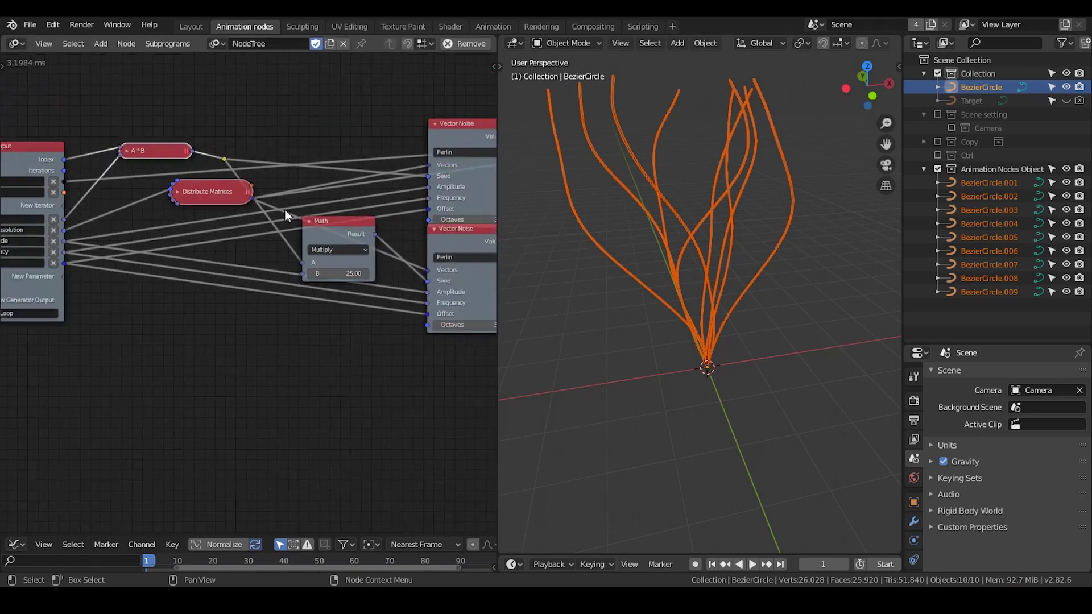
left_click_drag(227, 191, 186, 197)
middle_click_drag(354, 199, 247, 200)
scroll(183, 191, "down", 1)
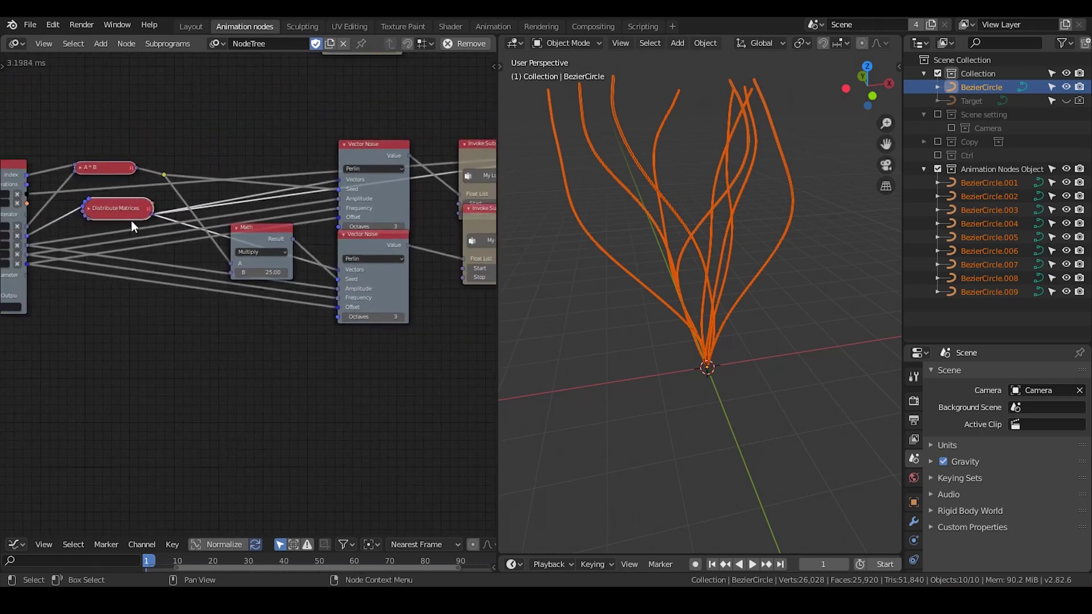
- Collapse the other Loop Input node and move it below My Loop's Invoke Subprogram node
middle_click_drag(163, 255, 106, 459)
middle_click_drag(385, 295, 368, 336)
left_click(260, 185)
left_click(254, 186)
left_click_drag(270, 195, 277, 261)
middle_click_drag(290, 255, 312, 338)
scroll(310, 327, "up", 3)
- Set My Loop's Seed to 25.21 and its Offset Z to 341.64, and view the changed curves
left_click(375, 161)
left_click(375, 161)
left_click(375, 161)
left_click(375, 162)
left_click(375, 161)
left_click(374, 162)
left_click(375, 162)
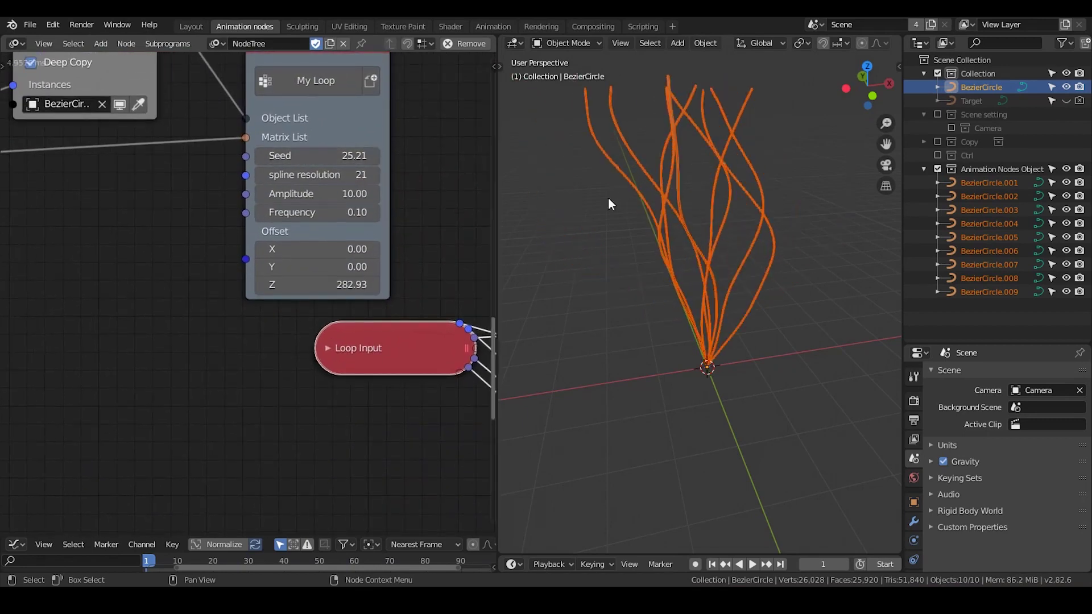
left_click_drag(307, 284, 342, 284)
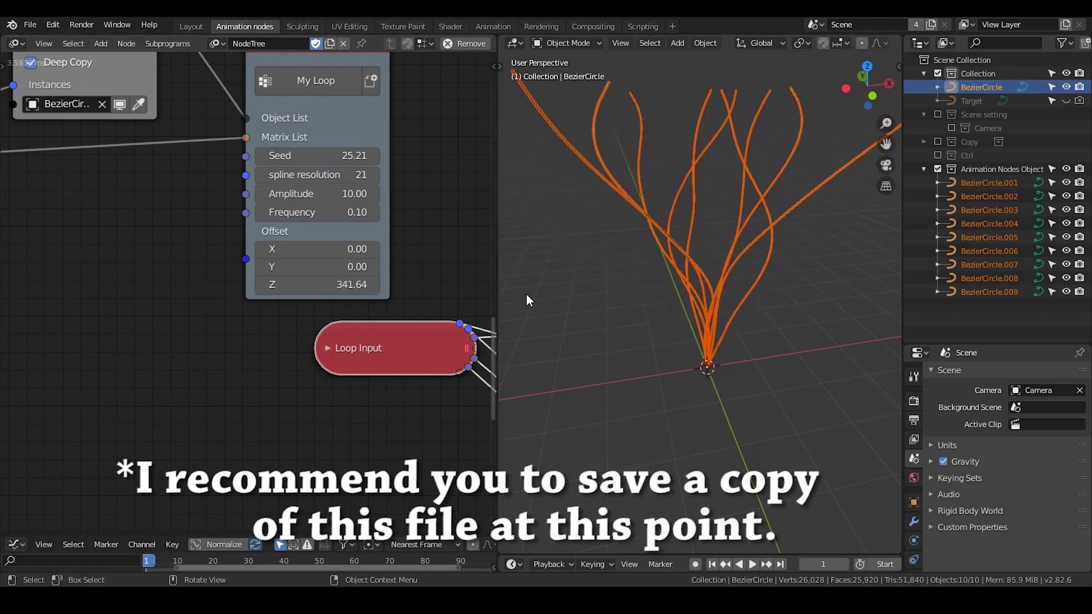
middle_click_drag(676, 306, 740, 318)
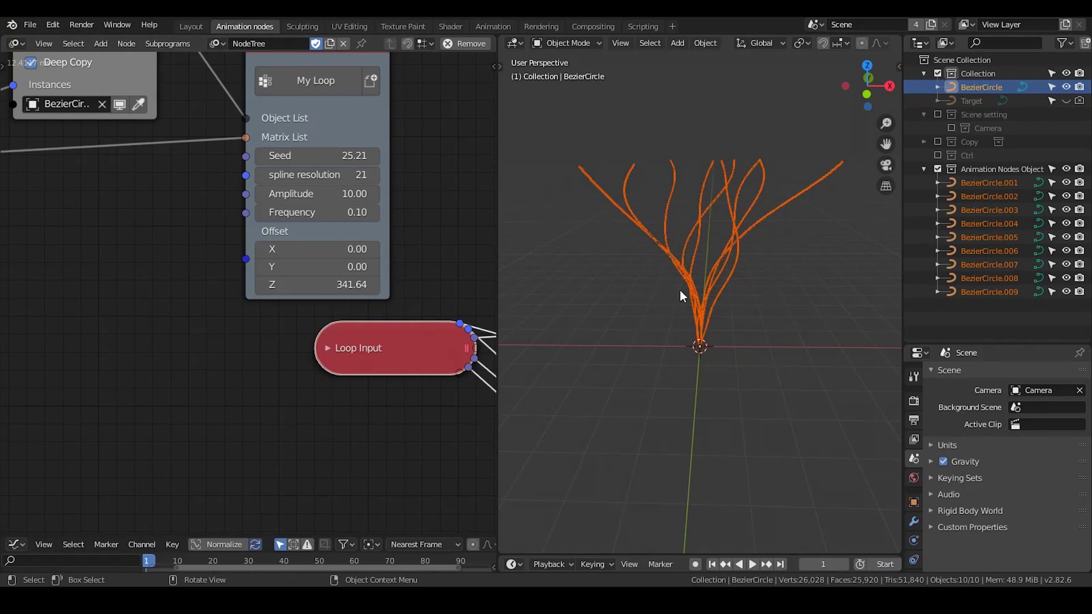
- Relink the first Distribute Matrices node's Matrices output to My Loop's Matrix List input
middle_click_drag(91, 303, 256, 305)
scroll(206, 305, "down", 7)
middle_click_drag(168, 288, 213, 267)
left_click_drag(120, 203, 289, 193)
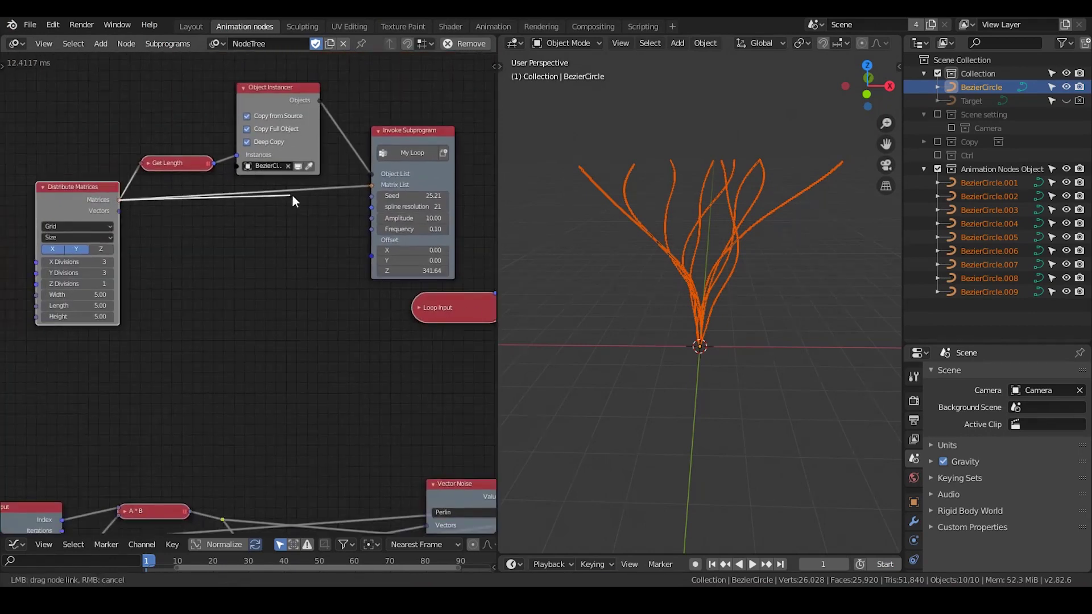
left_click_drag(359, 191, 361, 191)
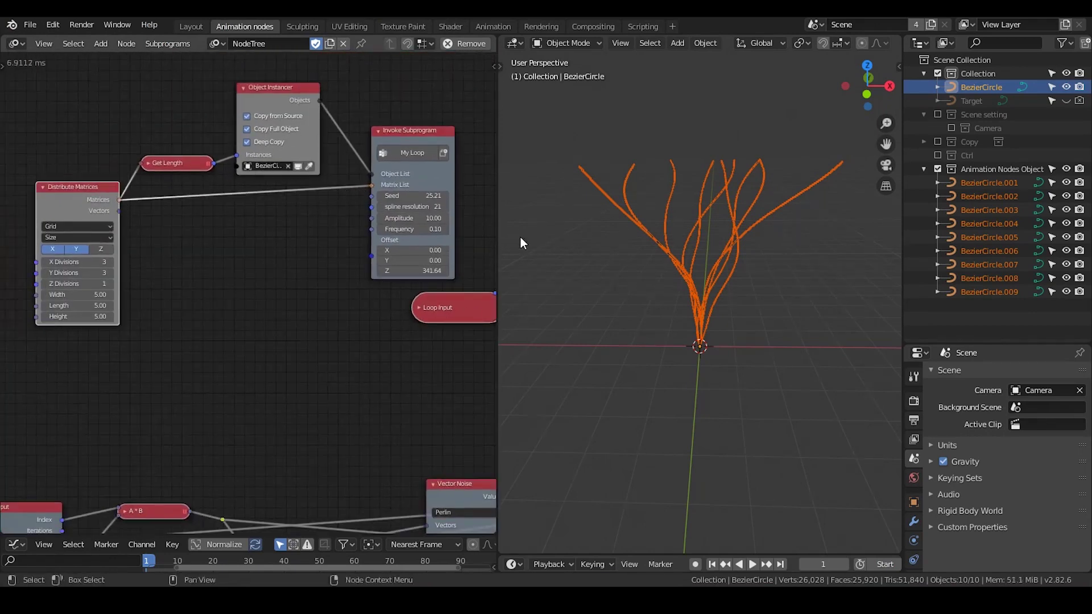
- Widen the node editor, and collapse and reposition the second Math node and both Vector Noise nodes
left_click_drag(497, 232, 732, 232)
left_click_drag(491, 134, 468, 140)
middle_click_drag(428, 454, 171, 180)
left_click(117, 177)
left_click_drag(231, 181, 194, 190)
left_click(489, 107)
left_click_drag(489, 107, 431, 191)
left_click(488, 212)
left_click_drag(496, 213, 448, 236)
left_click(363, 204)
left_click_drag(360, 204, 318, 96)
middle_click_drag(256, 202, 312, 195)
scroll(312, 195, "up", 2)
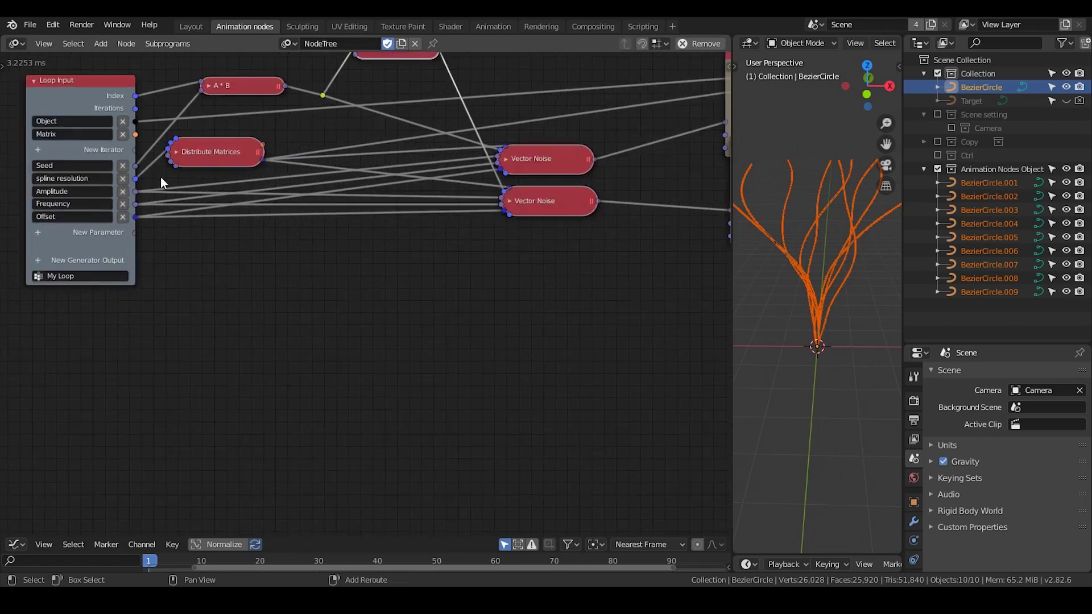
- Add reroutes to the shared links feeding both Vector Noise nodes, including Amplitude, and place them just before those nodes
left_click_drag(169, 178, 456, 161)
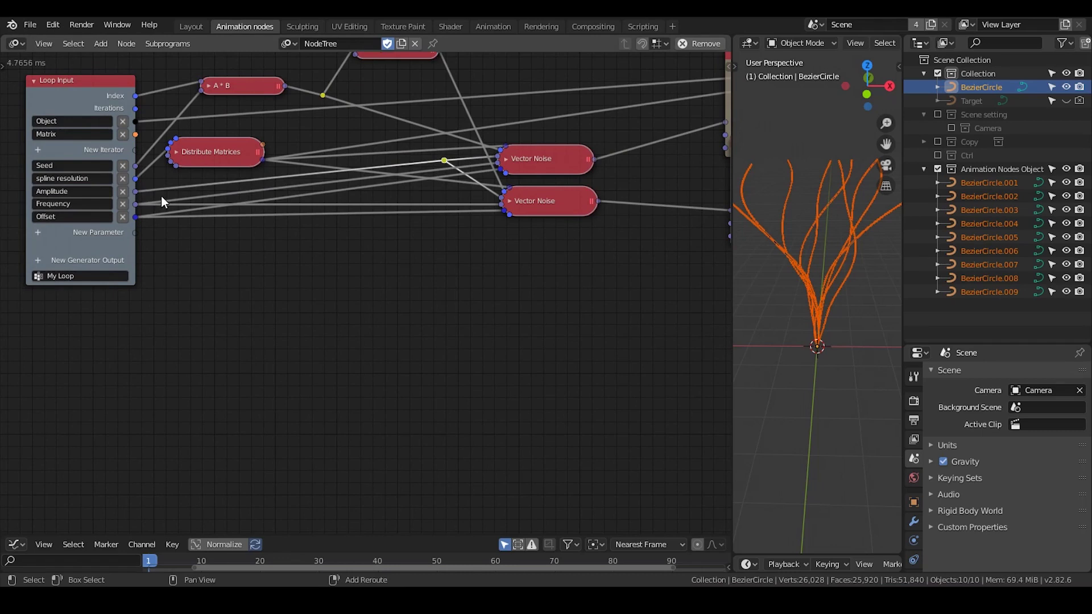
key("g")
right_click_drag(151, 209, 151, 236, "shift")
left_click(445, 175)
left_click_drag(164, 215, 432, 184)
middle_click_drag(398, 182, 267, 229)
right_click_drag(194, 198, 177, 217, "shift")
left_click_drag(182, 203, 369, 181)
right_click_drag(170, 205, 163, 219, "shift")
left_click_drag(167, 213, 335, 222)
- Collapse the nodes between Vector Noise and Vector Math, including Combine Vector, and move them closer together
middle_click_drag(626, 171, 281, 232)
left_click_drag(485, 191, 455, 225)
left_click(262, 250)
left_click_drag(279, 251, 180, 304)
left_click(258, 162)
left_click_drag(278, 161, 193, 262)
left_click_drag(449, 243, 314, 278)
left_click(305, 249)
left_click(567, 107)
left_click_drag(578, 108, 480, 235)
left_click(452, 234)
middle_click_drag(516, 231, 296, 212)
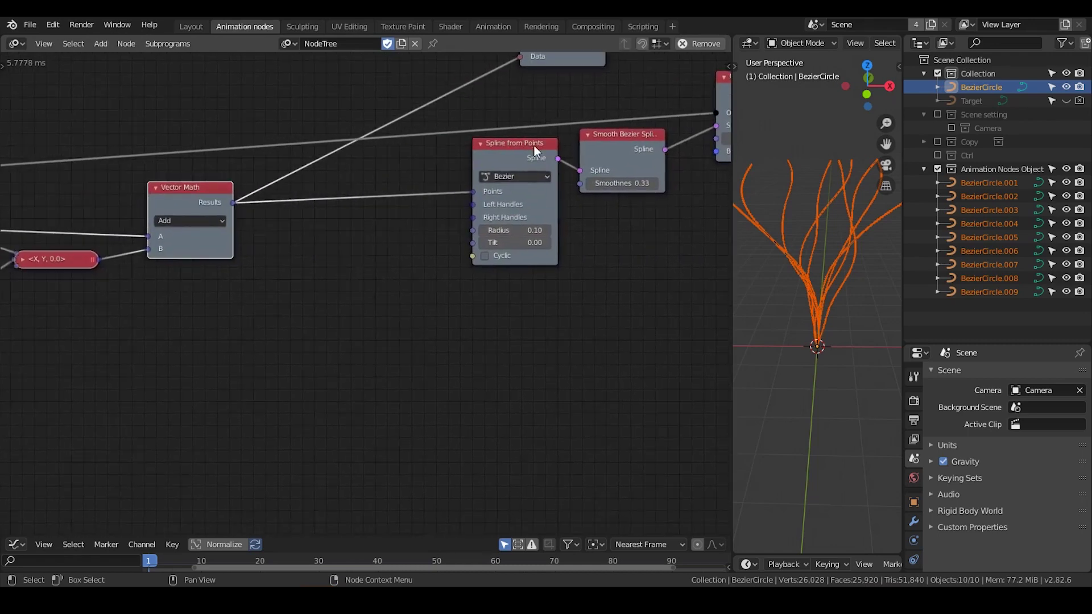
- Add a reroute on the Vector Math Results links and place it just before Spline from Points
right_click_drag(261, 179, 263, 212, "shift")
key("g")
left_click(420, 202)
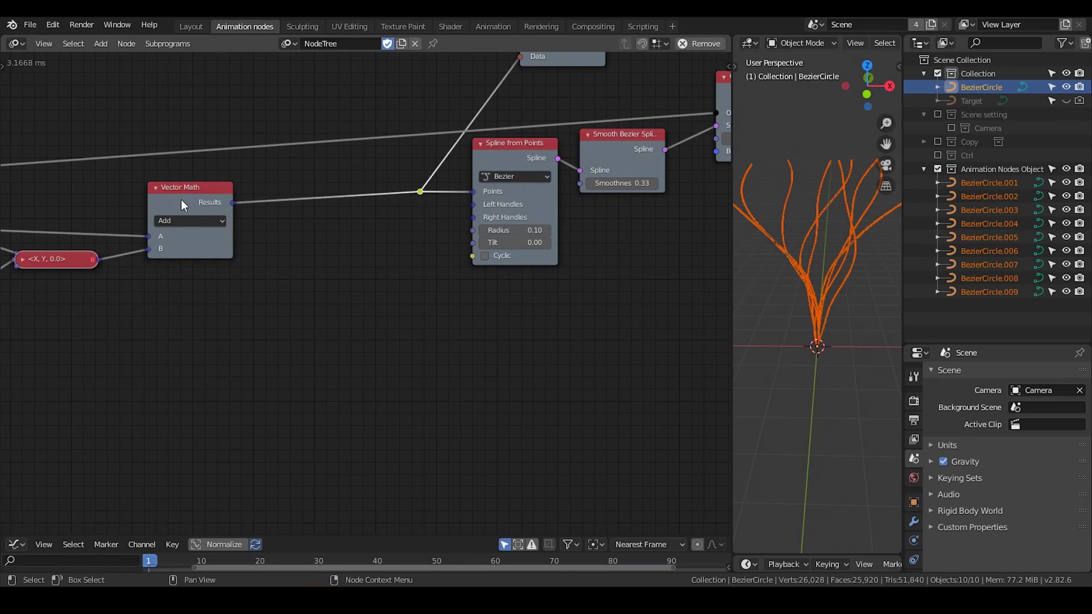
- Add a Transform Vector node on the link between Vector Math and the reroute before Spline from Points
key("ctrl+a")
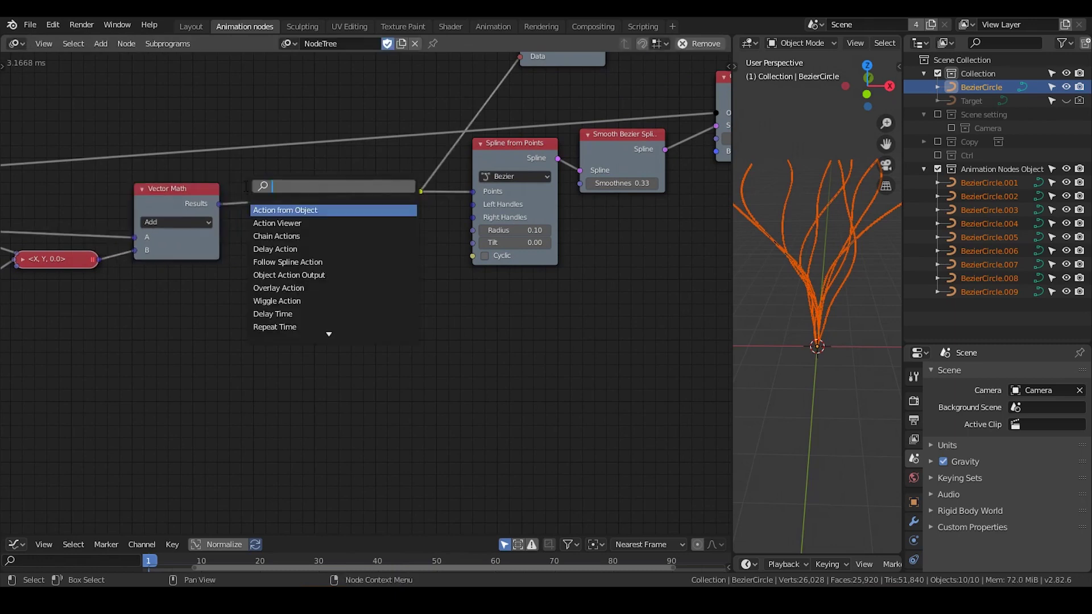
type("transform ve")
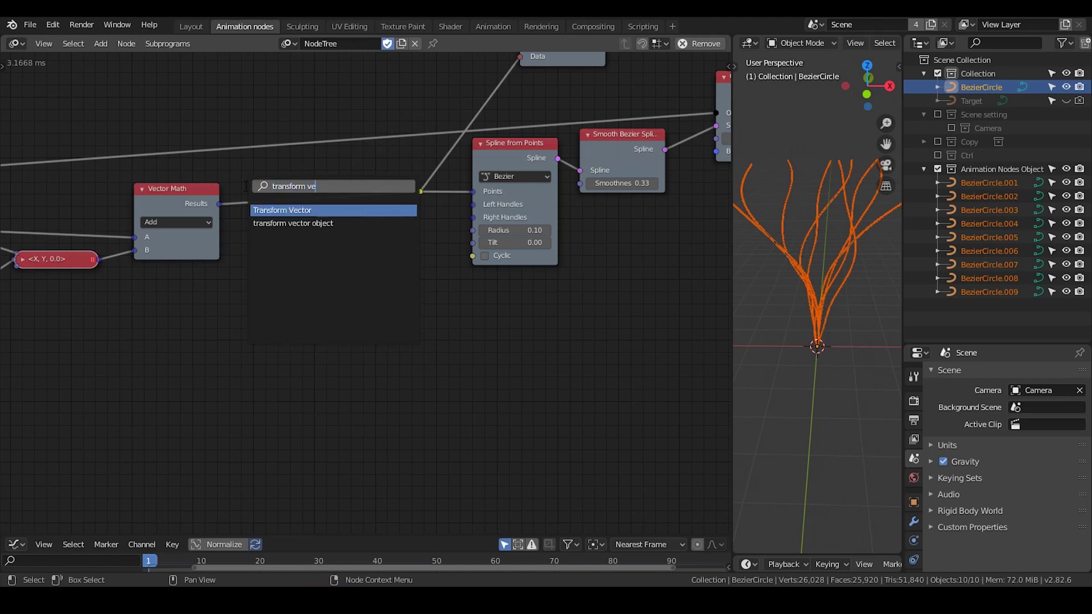
key("Return")
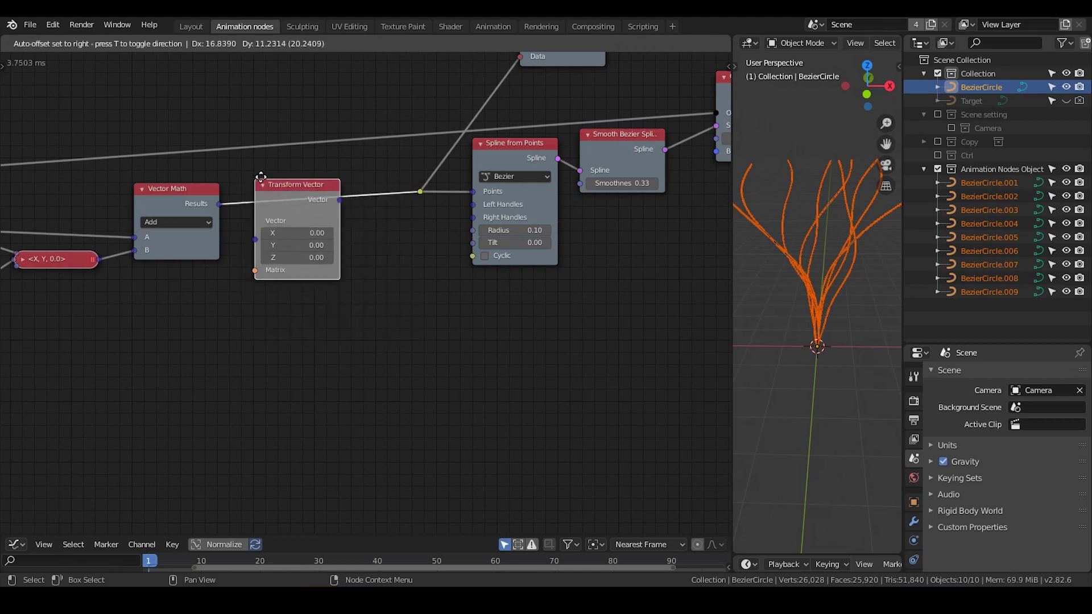
left_click(264, 175)
middle_click_drag(250, 264, 457, 233)
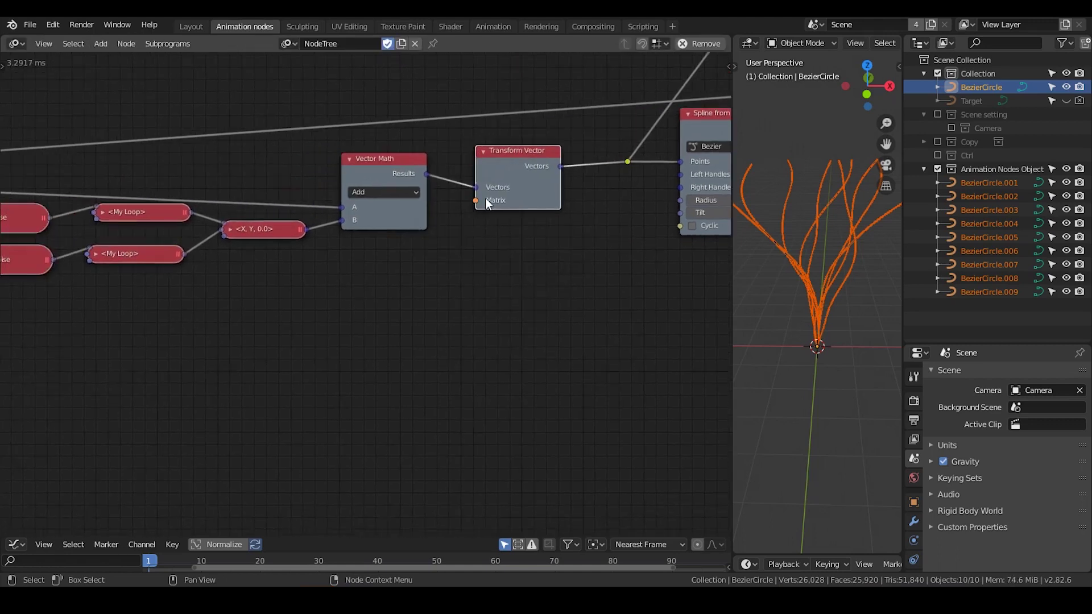
- Link the Loop Input's Matrix to Transform Vector's Matrix and route that link through a reroute above Vector Math
scroll(240, 302, "down", 1)
middle_click_drag(240, 302, 384, 274)
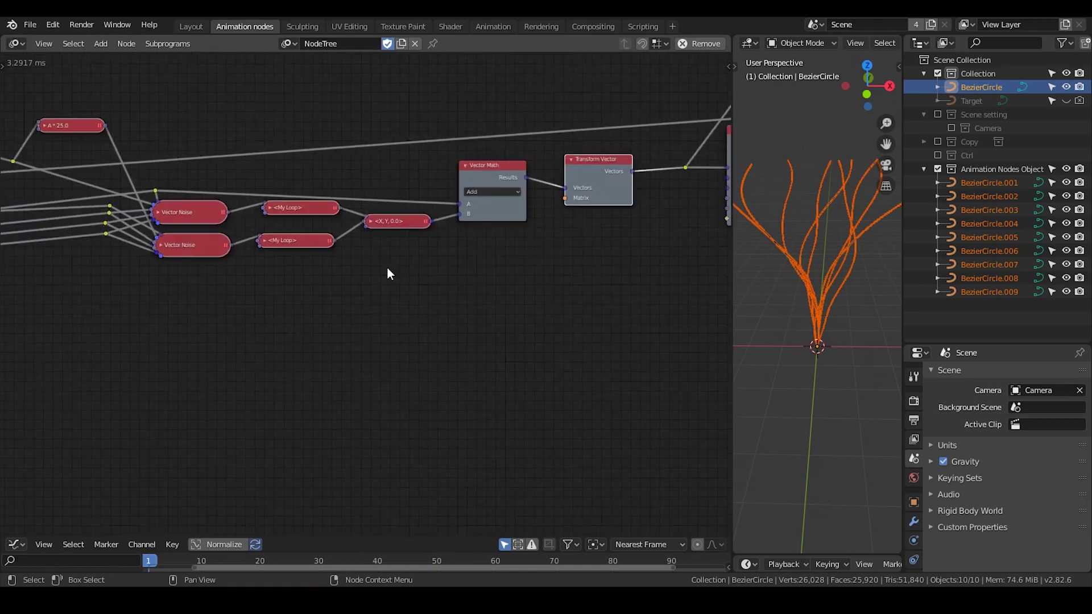
middle_click_drag(229, 263, 302, 260)
scroll(303, 260, "down", 1)
left_click_drag(53, 213, 540, 223)
right_click_drag(547, 213, 539, 226, "shift")
key("g")
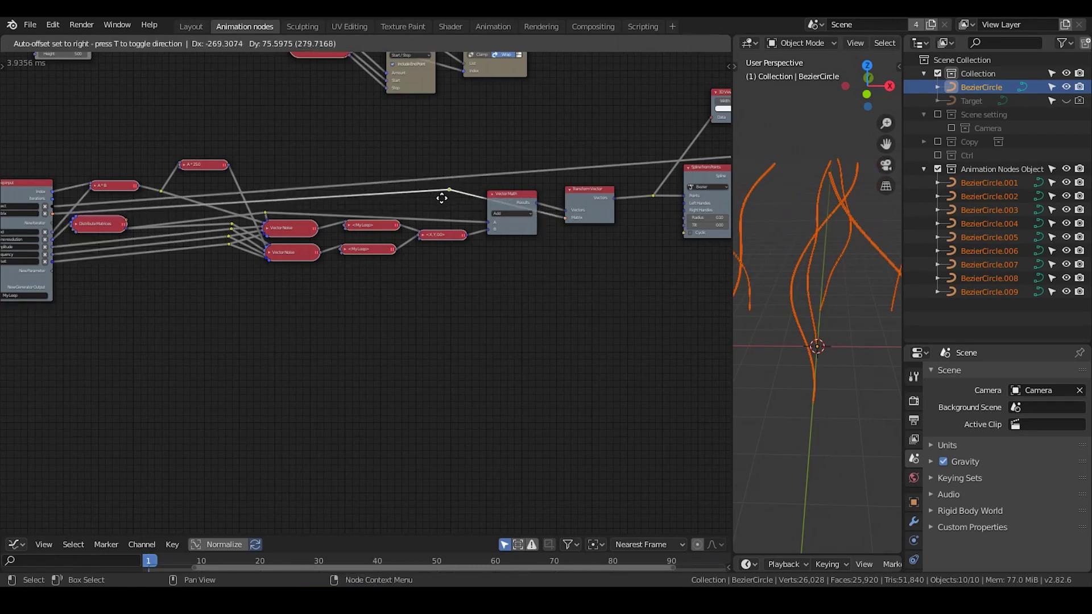
left_click(437, 190)
middle_click_drag(538, 203, 589, 179)
left_click_drag(472, 215, 466, 219)
- Select all nodes of the spline loop and scale them horizontally to bring them closer together
middle_click_drag(456, 247, 279, 266)
scroll(313, 262, "down", 5)
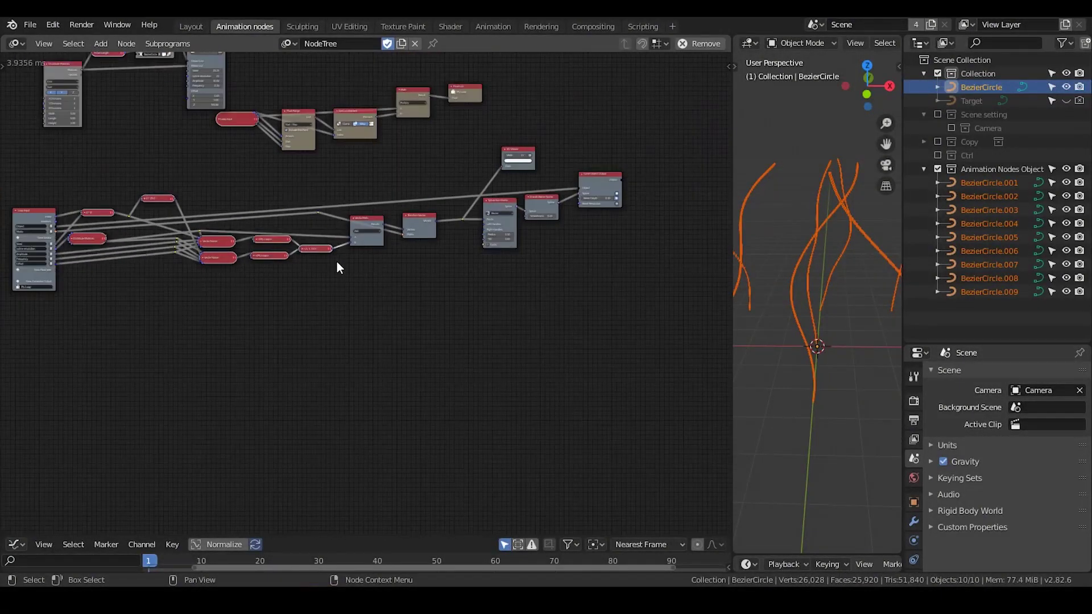
scroll(342, 262, "down", 2)
left_click_drag(620, 181, 87, 357)
key("s")
key("x")
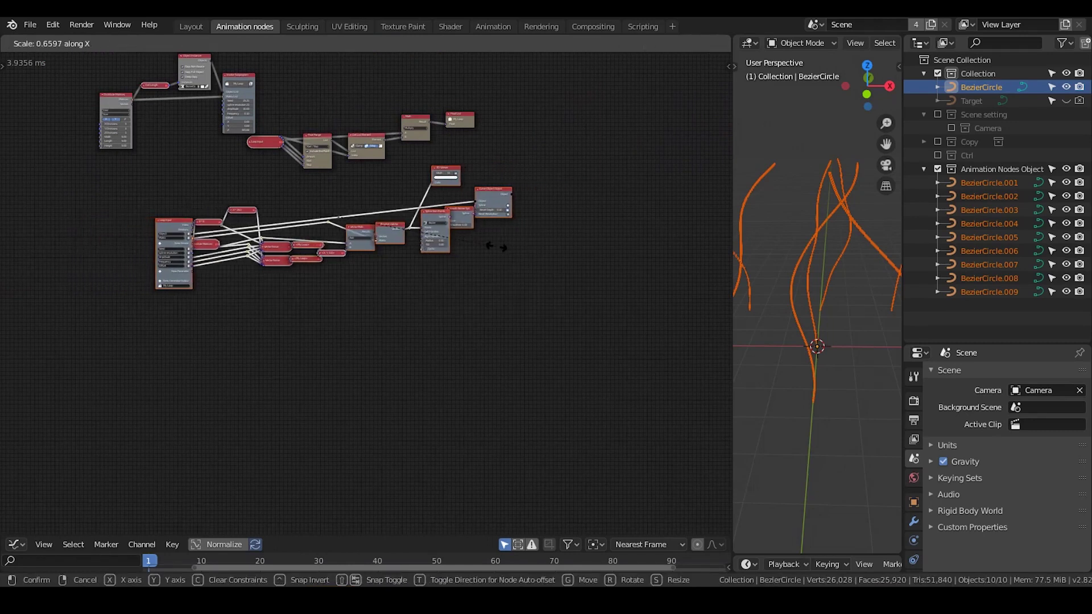
left_click(429, 283)
- Space out the Smooth Bezier Spline and Curve Object Output nodes at the end of the loop
scroll(475, 191, "up", 3)
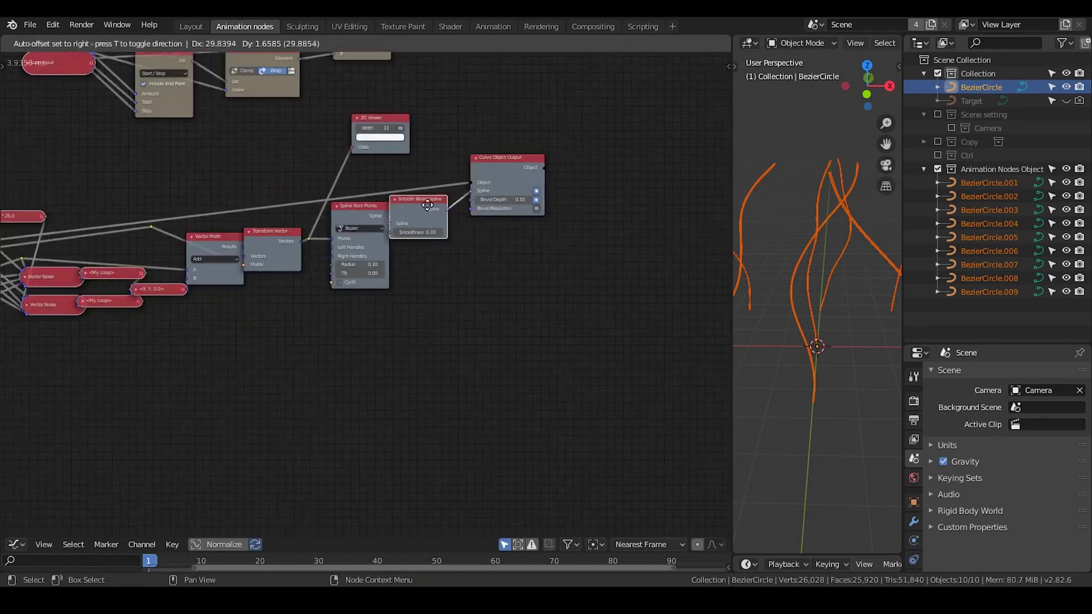
scroll(475, 191, "up", 2)
scroll(515, 153, "up", 1)
middle_click_drag(539, 118, 561, 138)
scroll(516, 295, "down", 4)
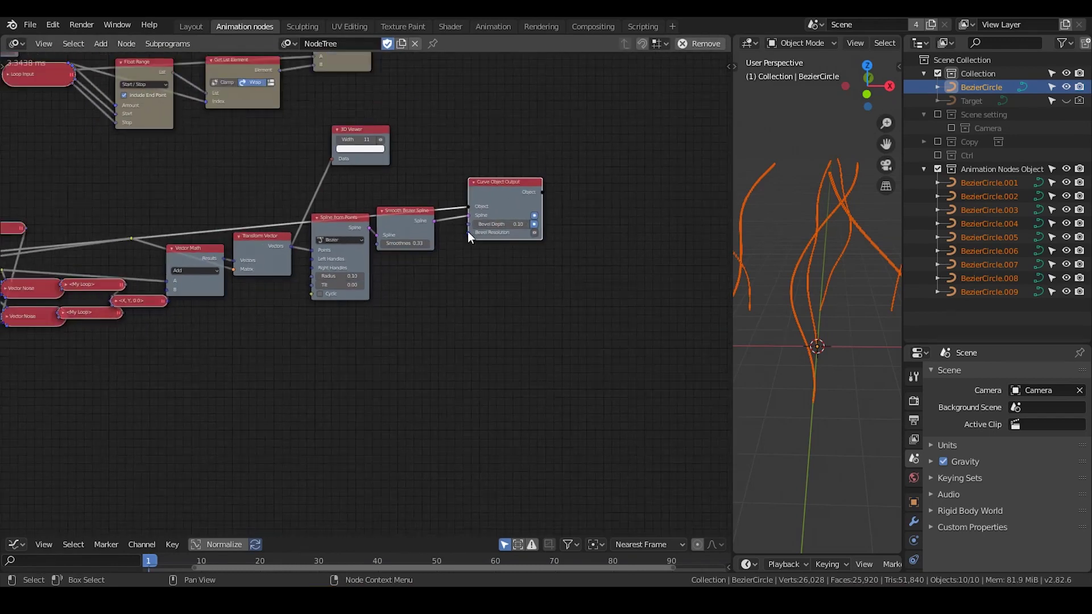
- Expose the Curve Object Output's Bevel Depth as a My Loop parameter and set it to 0.88 in Invoke Subprogram
middle_click_drag(299, 354, 461, 303)
scroll(461, 302, "down", 1)
left_click_drag(584, 196, 103, 291)
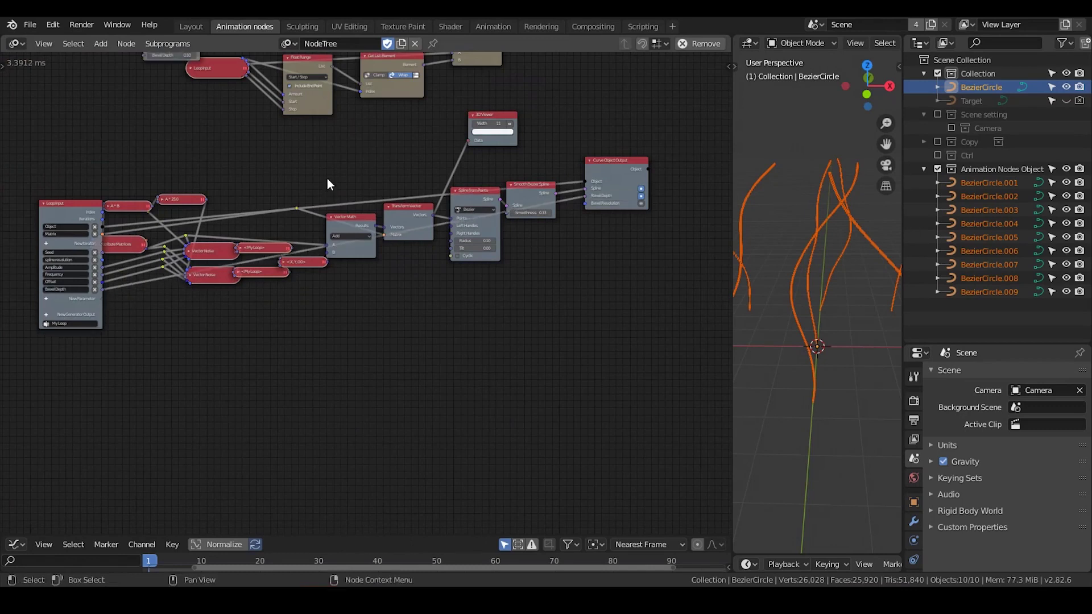
middle_click_drag(328, 183, 391, 370)
scroll(419, 360, "up", 3)
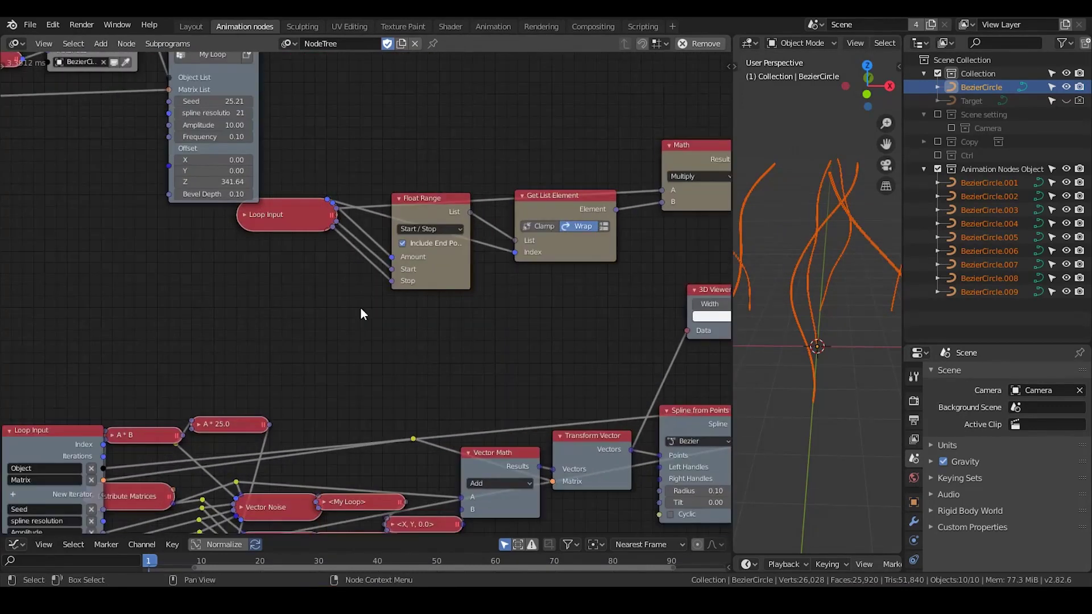
left_click_drag(195, 194, 203, 197)
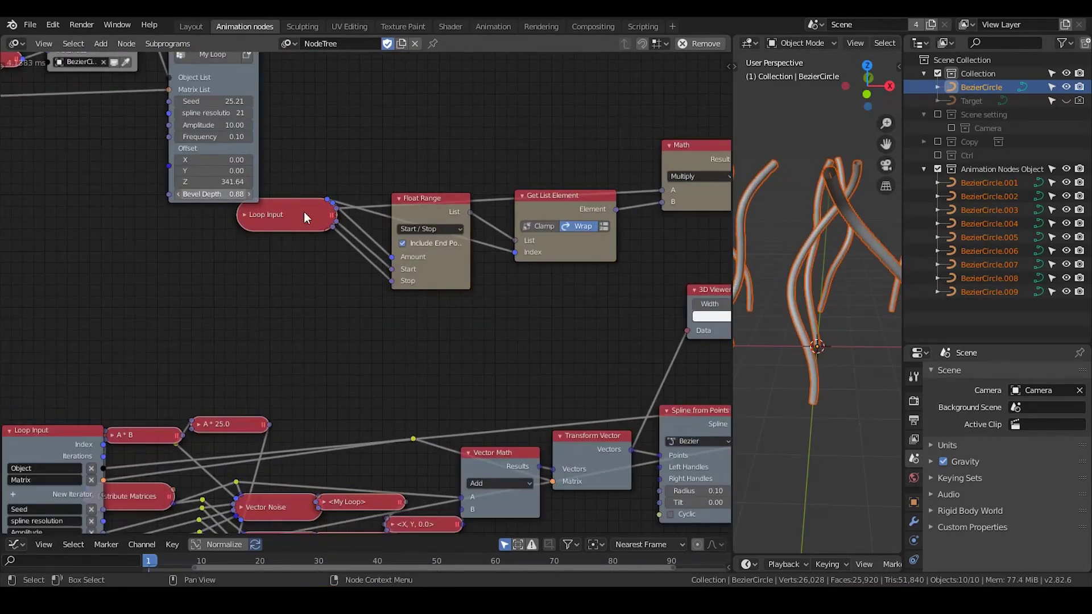
left_click(731, 229)
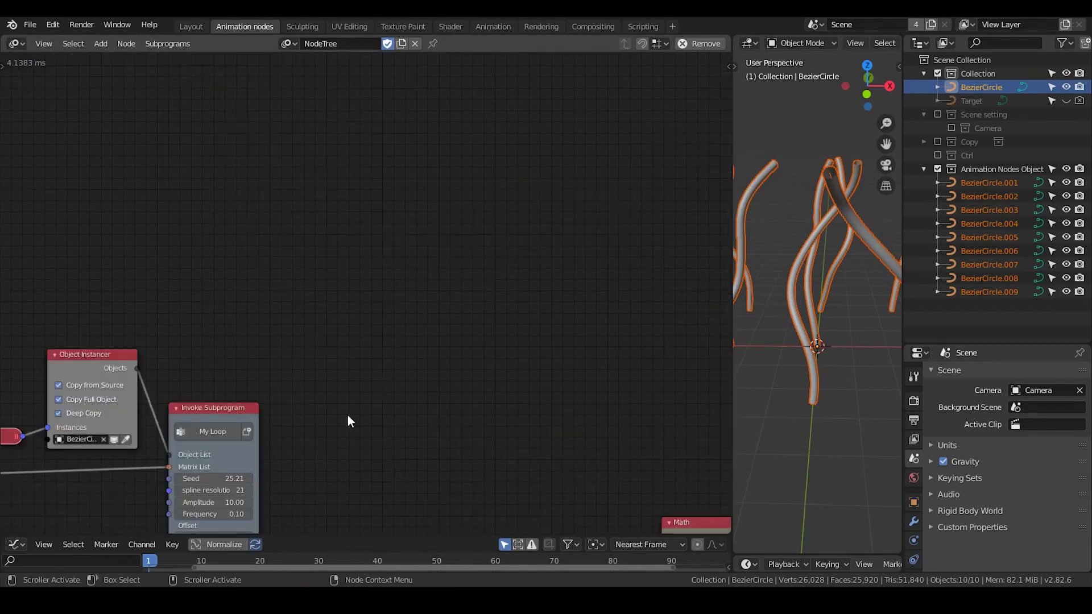
- Widen the 3D viewport beside the node editor and bring the Distribute Matrices grid node into view
middle_click_drag(341, 420, 524, 164)
middle_click_drag(363, 358, 424, 187)
middle_click_drag(269, 202, 475, 295)
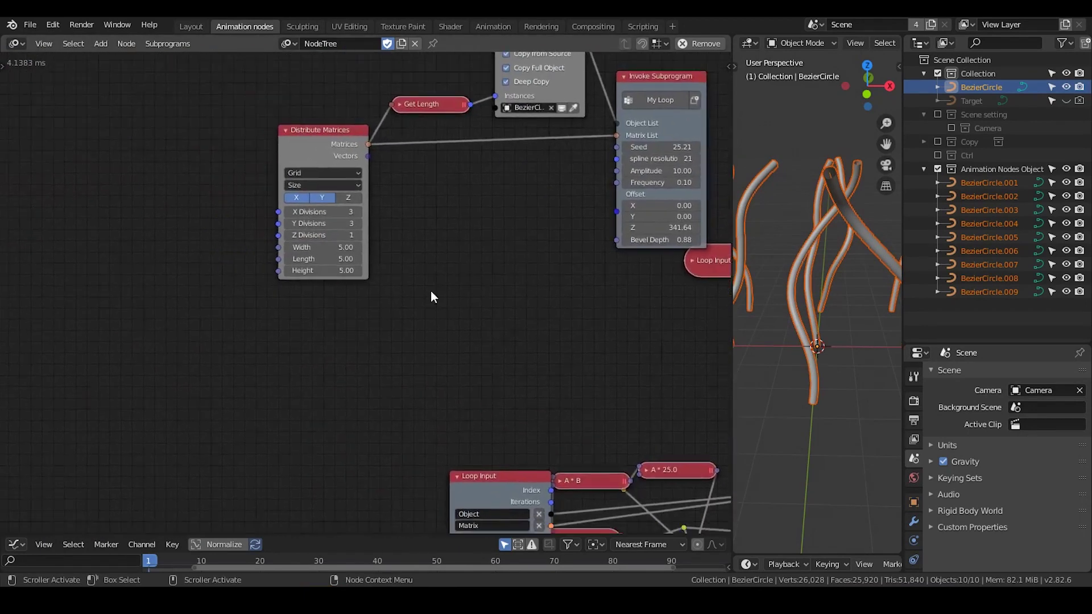
scroll(377, 282, "up", 2)
left_click_drag(731, 270, 555, 254)
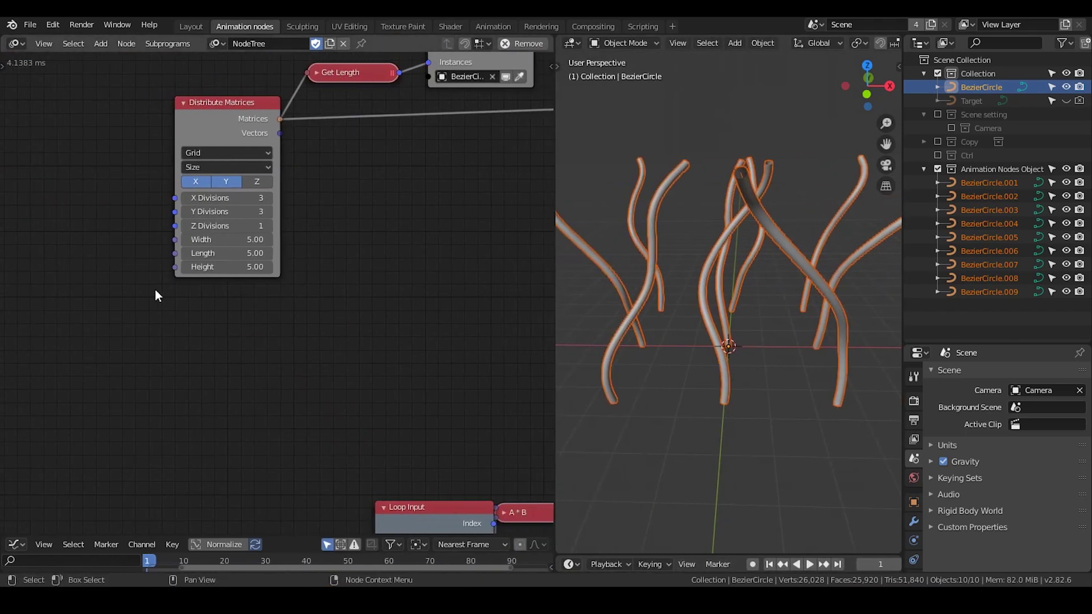
- Add an Integer Input node and a Float Input node beside the Distribute Matrices grid node
middle_click_drag(159, 292, 268, 293)
scroll(268, 292, "up", 1)
key("ctrl+a")
type("integ")
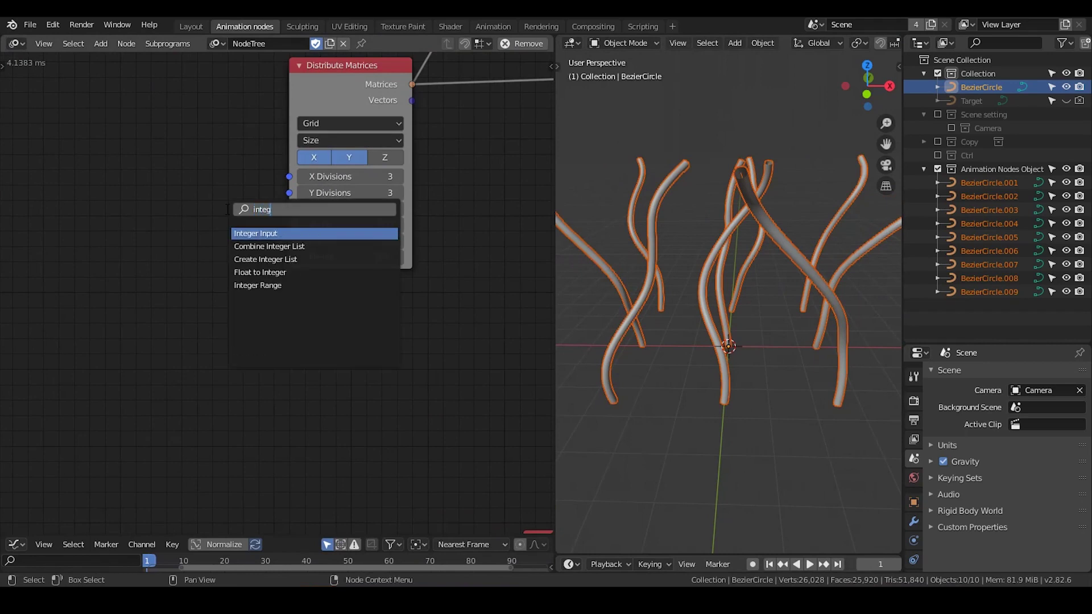
key("Return")
left_click(151, 216)
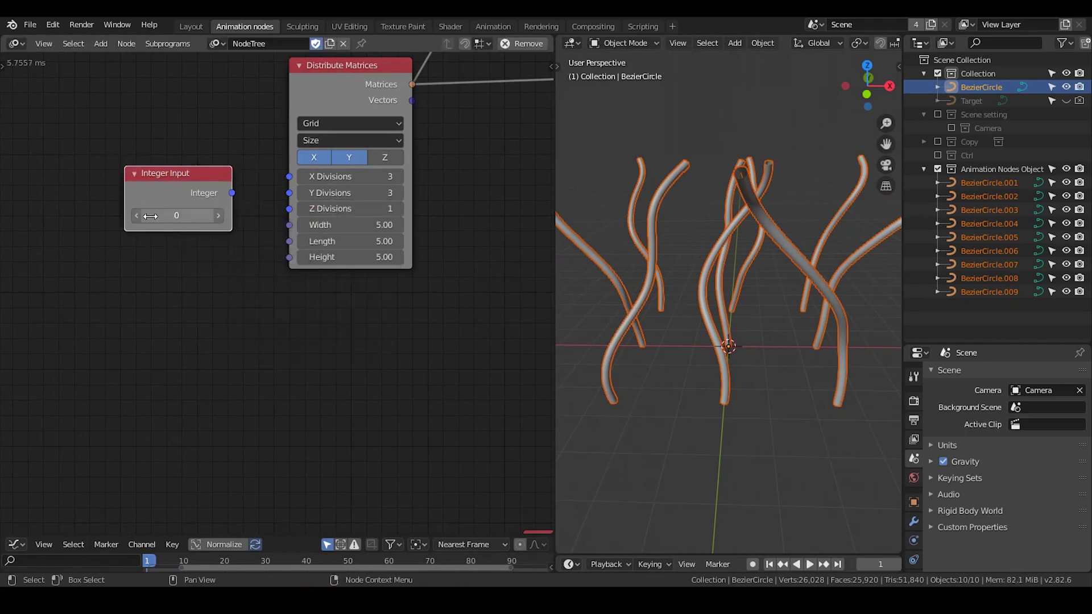
key("ctrl+a")
type("float in")
key("Return")
left_click(71, 236)
- Drive X and Y Divisions with the Integer Input set to 3, and Width and Length with the Float Input set to 1.20
left_click_drag(237, 194, 264, 199)
left_click(212, 214)
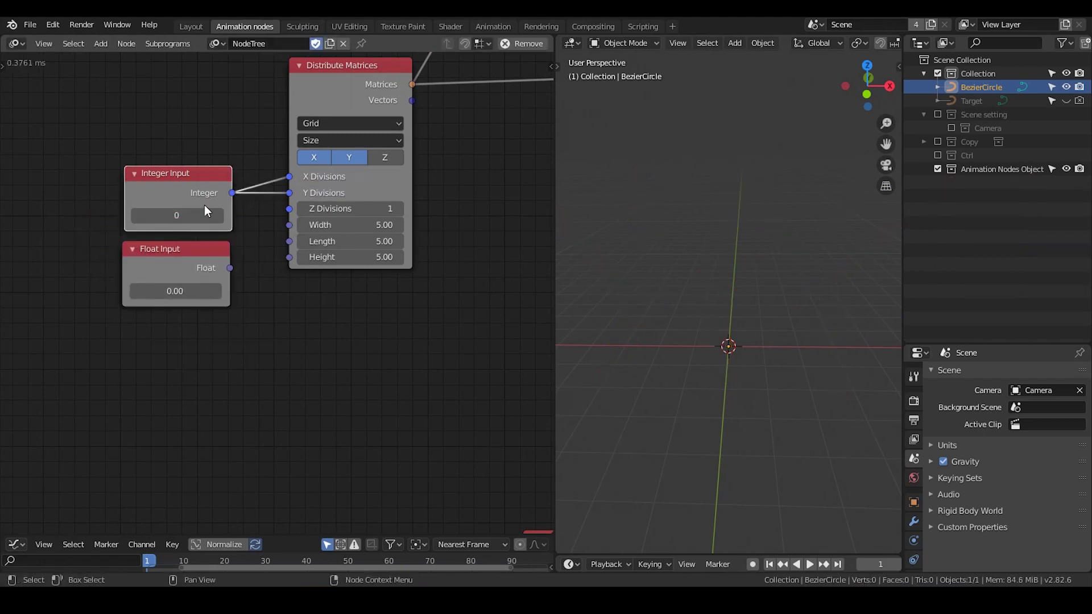
type("3")
key("Return")
left_click_drag(229, 268, 289, 241)
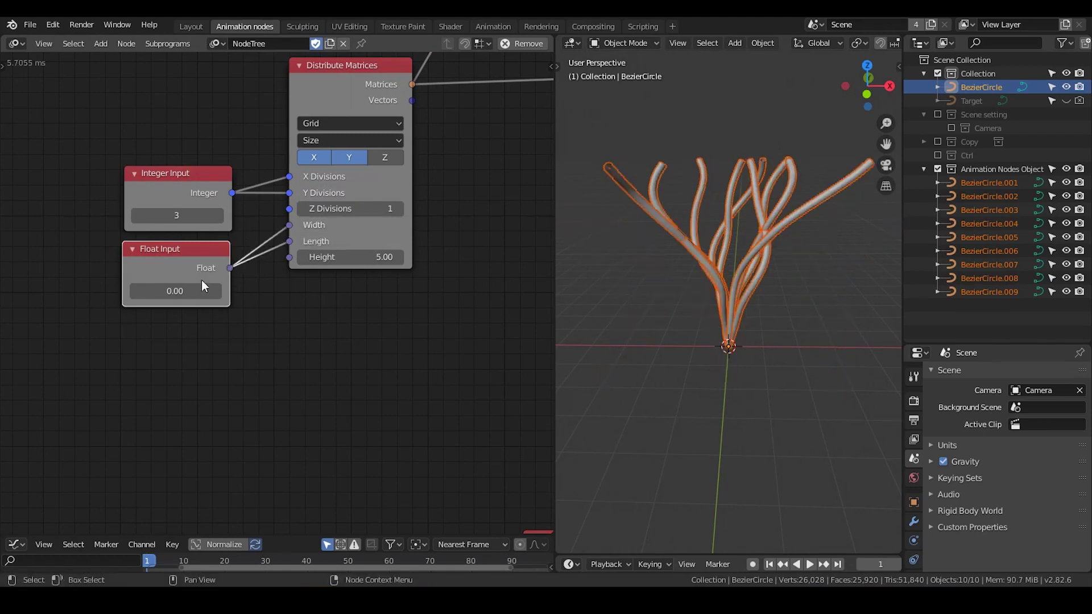
left_click_drag(174, 291, 216, 291)
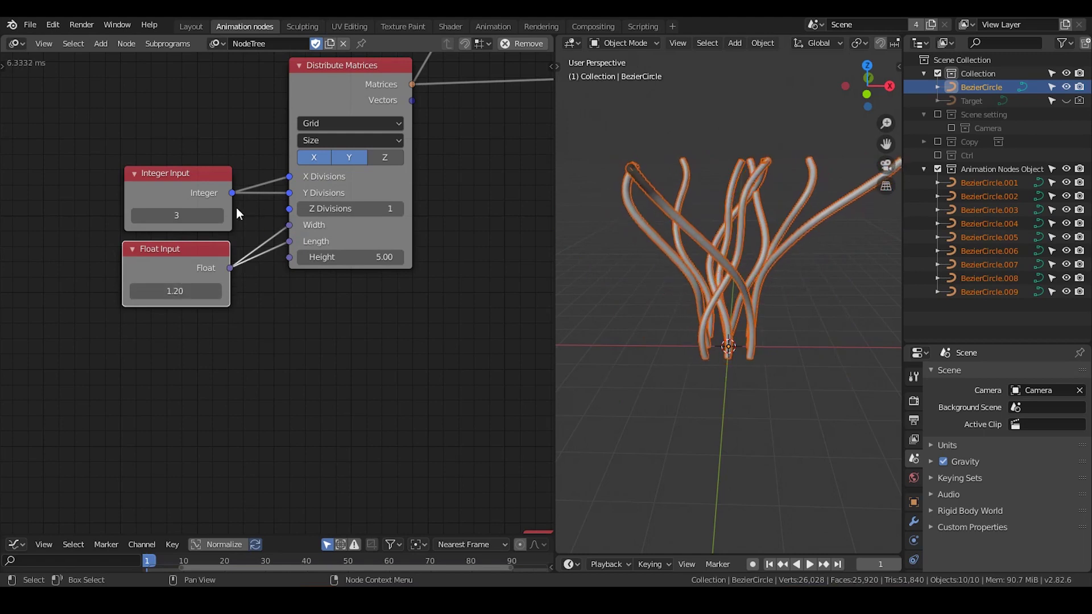
- Set the My Loop subprogram's Bevel Depth to 0.79
middle_click_drag(323, 191, 131, 265)
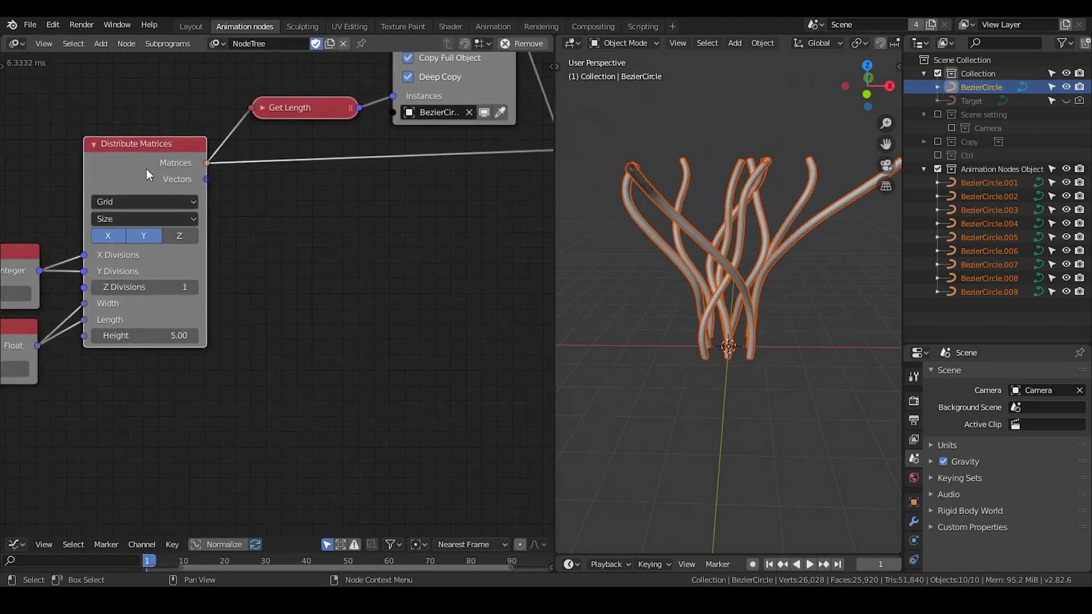
middle_click_drag(166, 154, 287, 117)
left_click_drag(326, 257, 223, 260)
middle_click_drag(736, 348, 705, 342)
middle_click_drag(449, 383, 332, 312)
middle_click_drag(692, 322, 754, 301)
left_click_drag(374, 202, 356, 202)
middle_click_drag(591, 223, 758, 312)
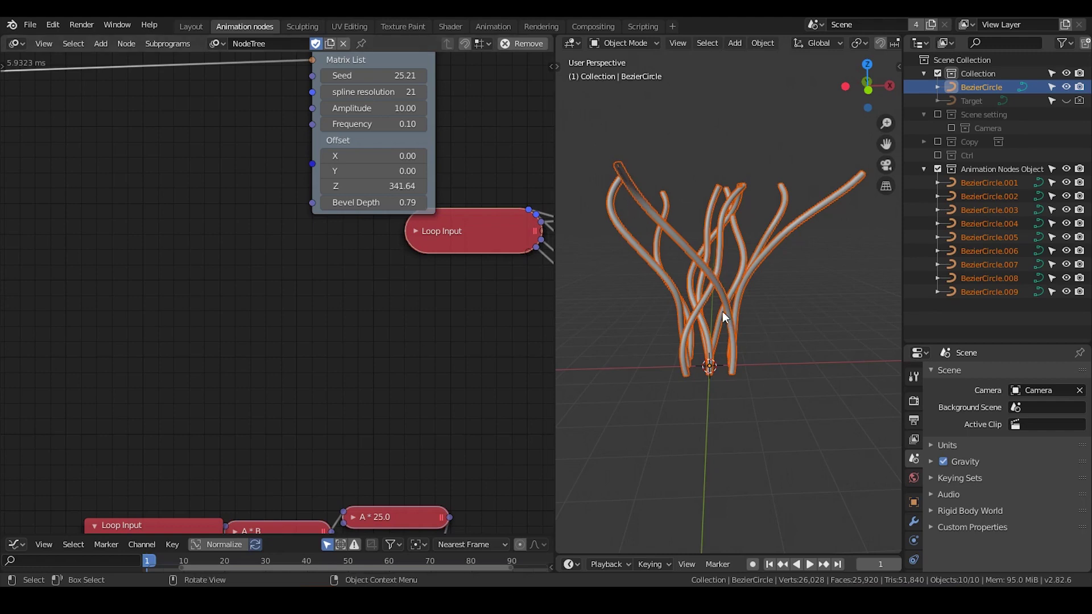
- Add a Float Range node below the Vector Math and Transform Vector nodes
middle_click_drag(471, 457, 112, 302)
scroll(345, 301, "up", 2)
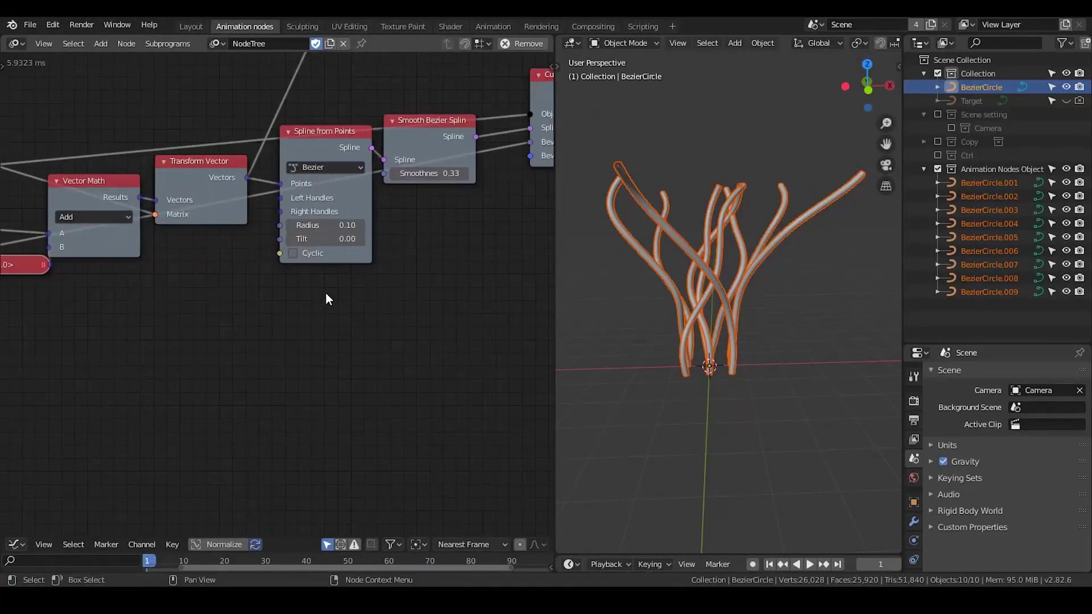
middle_click_drag(394, 281, 281, 310)
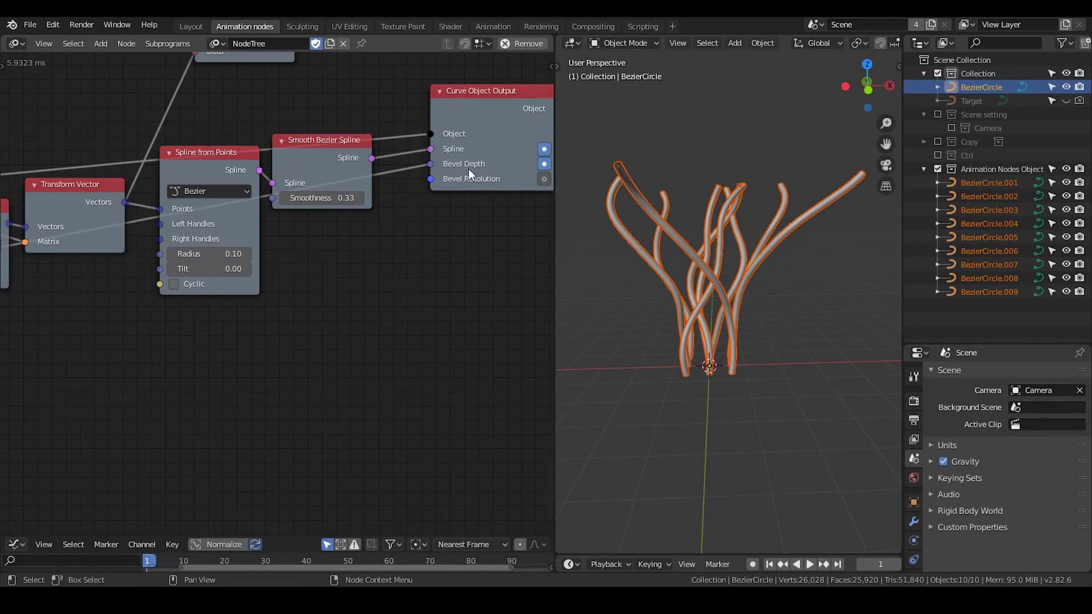
middle_click_drag(209, 338, 413, 290)
scroll(373, 295, "up", 1)
scroll(373, 300, "up", 1)
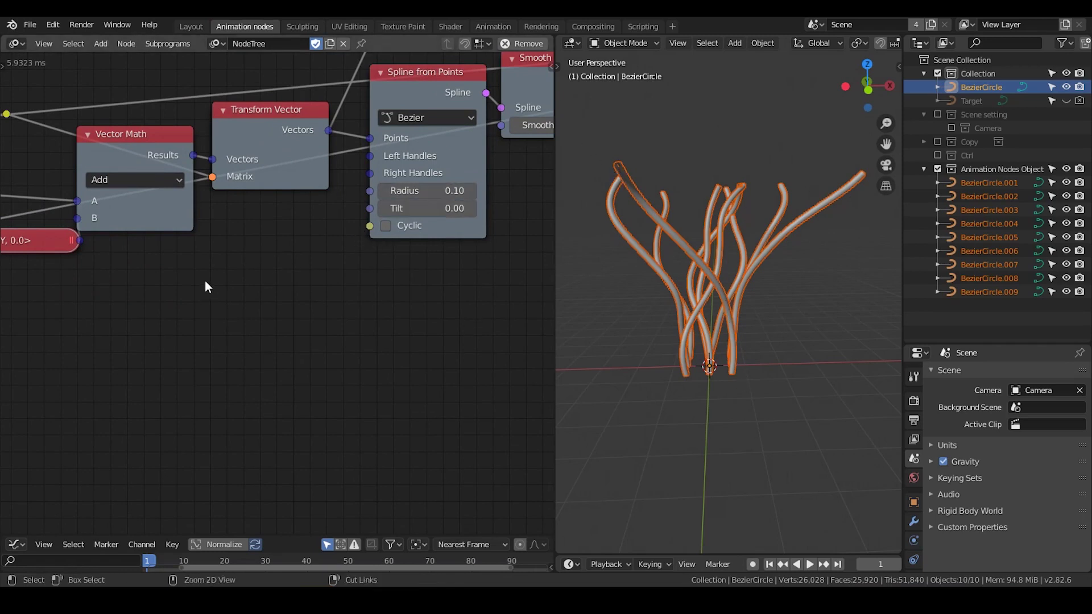
key("ctrl+a")
type("float r")
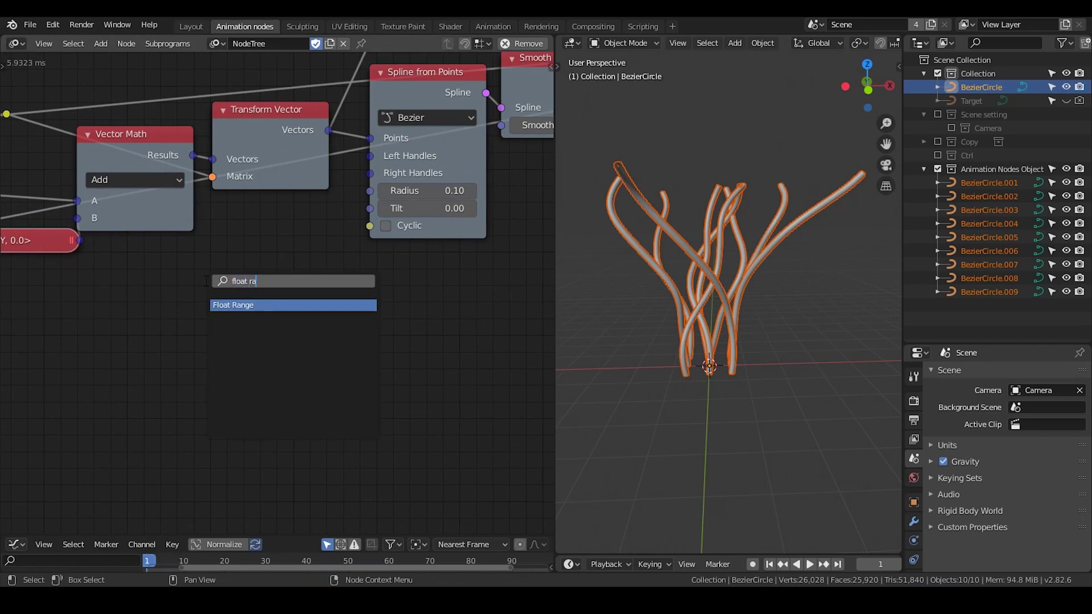
key("Return")
left_click(165, 282)
- Link the Loop Input's spline resolution to the Float Range's Amount
middle_click_drag(146, 347, 321, 326)
scroll(318, 278, "down", 3)
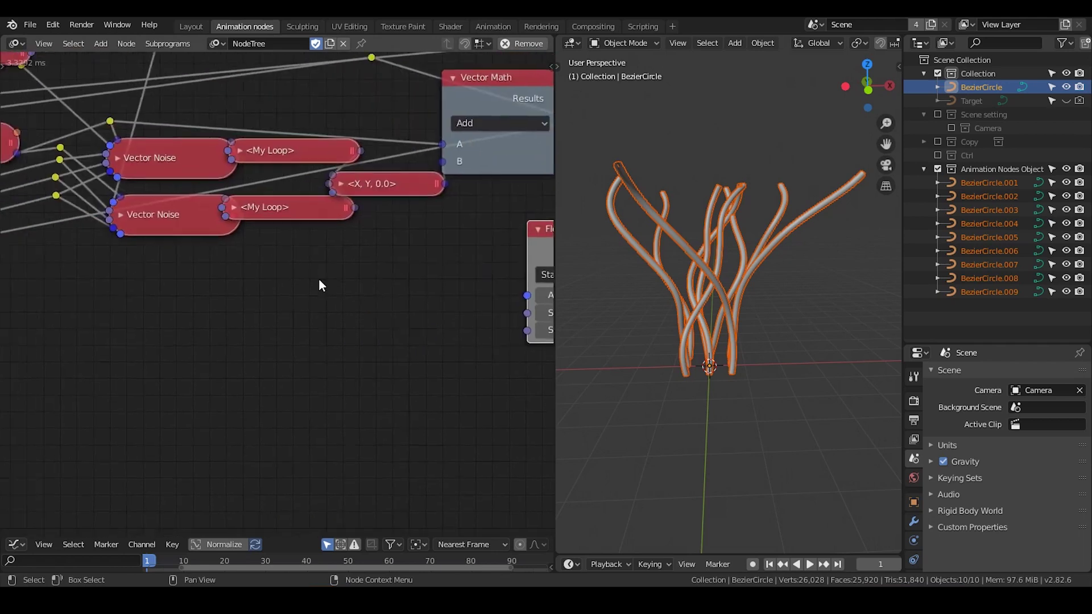
left_click_drag(80, 211, 110, 205)
middle_click_drag(70, 230, 103, 215)
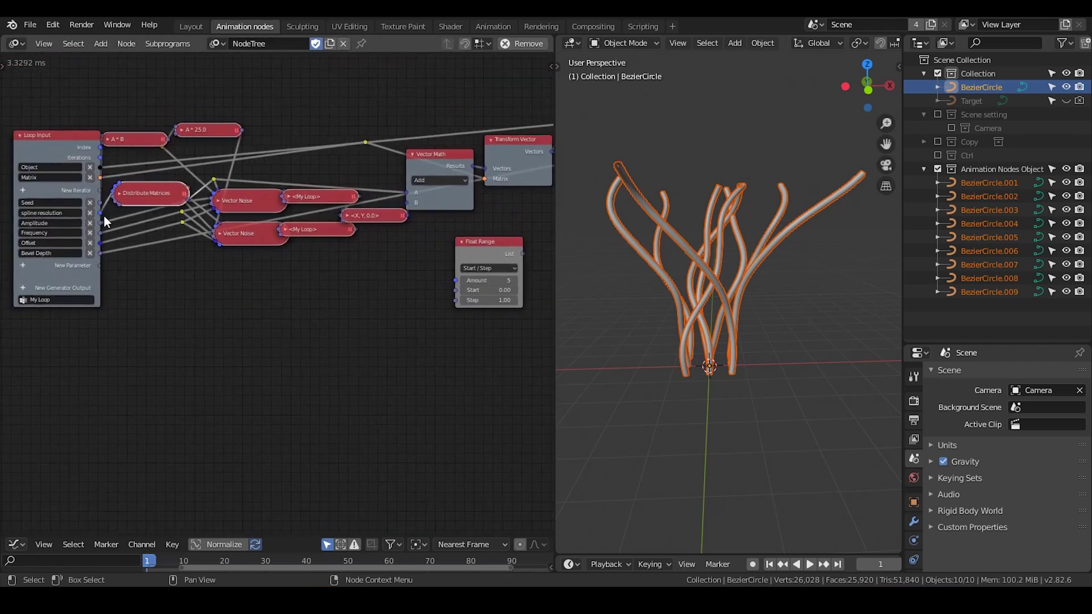
left_click_drag(100, 214, 454, 281)
middle_click_drag(197, 290, 289, 283)
- Move the Loop Input node away from its neighbours and add a reroute on the Float Range Amount link
left_click_drag(131, 136, 103, 139)
middle_click_drag(381, 278, 307, 271)
right_click_drag(329, 268, 329, 269, "shift")
left_click_drag(366, 253, 191, 285)
middle_click_drag(415, 278, 248, 280)
- Link the Float Range's List to the radius input of Spline from Points and set its Step to 0.02
scroll(375, 295, "up", 3)
middle_click_drag(438, 264, 320, 316)
left_click_drag(245, 247, 207, 242)
left_click_drag(279, 246, 411, 134)
scroll(671, 331, "down", 10)
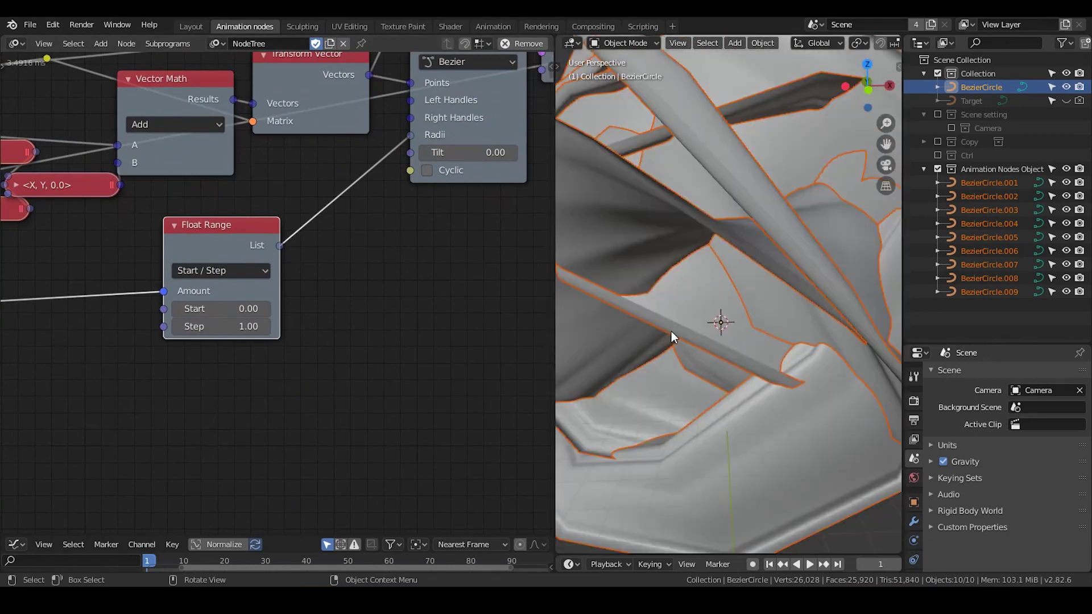
left_click_drag(250, 326, 162, 326)
scroll(744, 313, "up", 5)
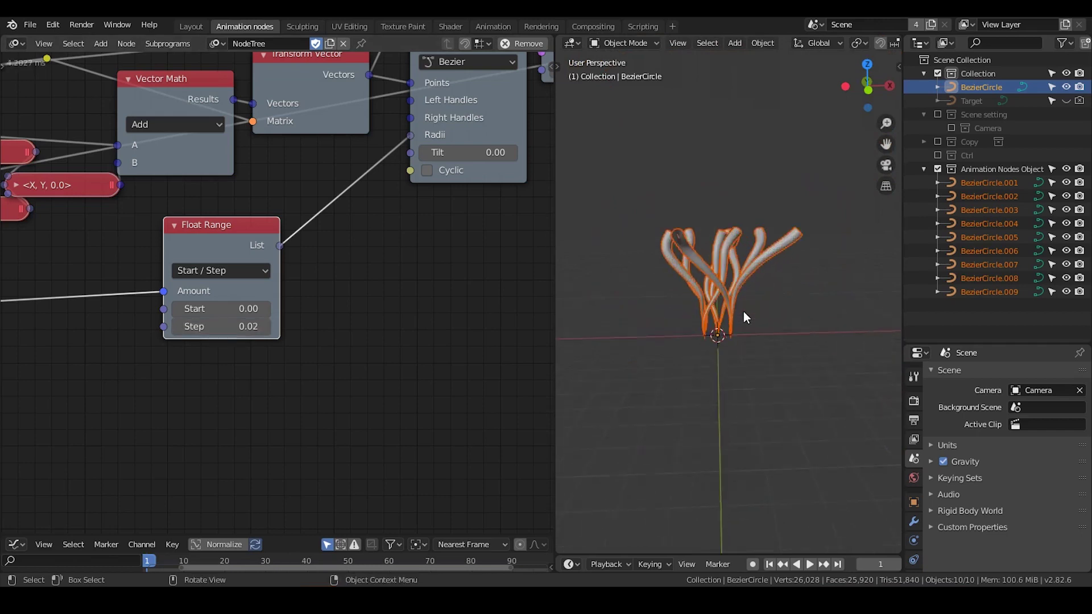
- Switch the Float Range to Start / Stop, with Start 0.18 and Stop 0.00, and move the node near Spline from Points
left_click(229, 271)
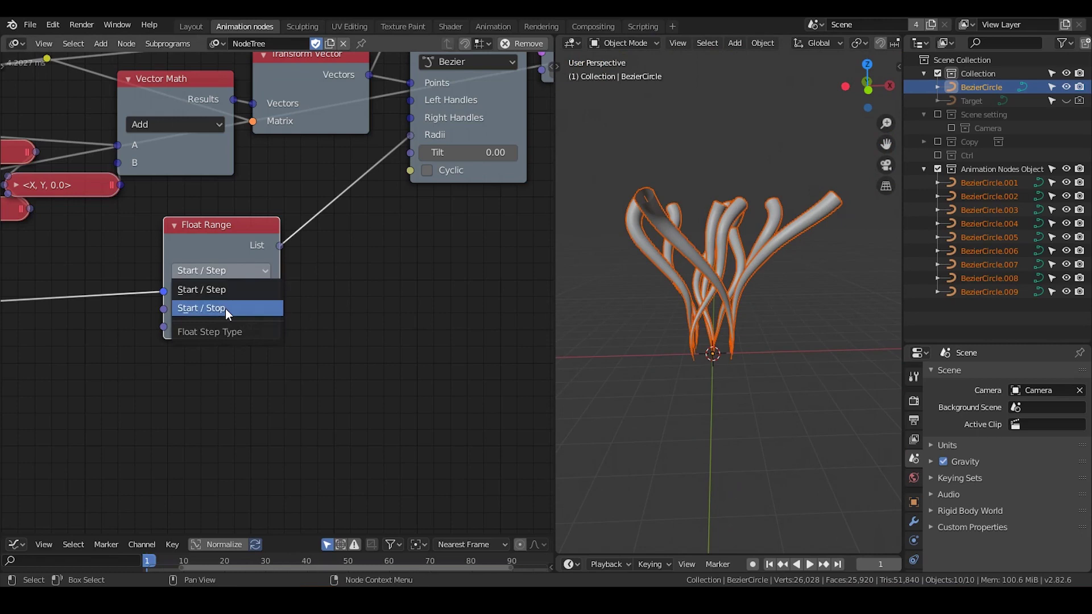
left_click(225, 308)
left_click_drag(226, 236, 257, 207)
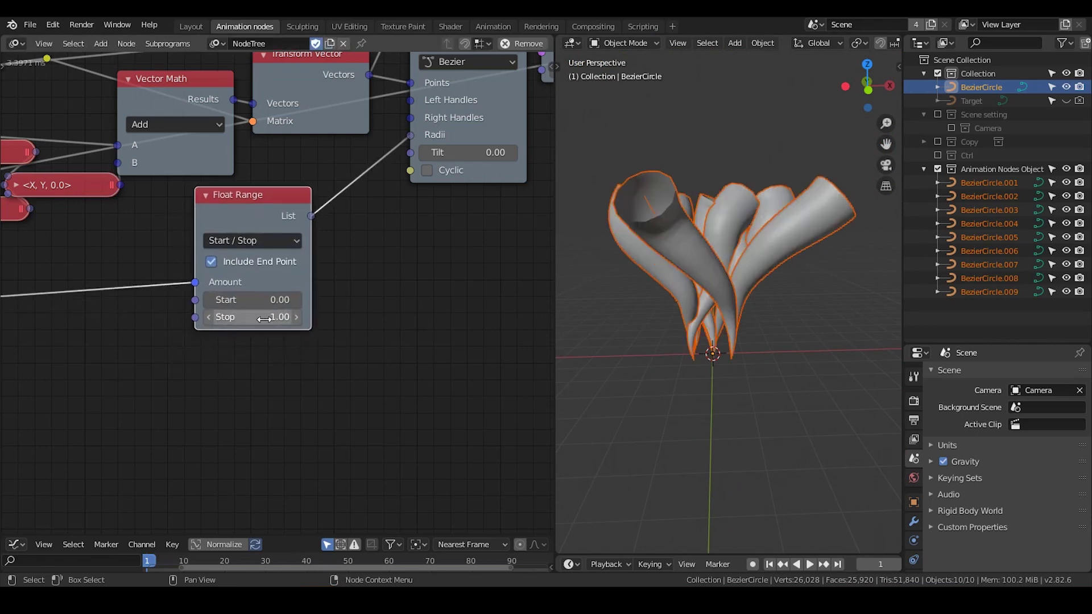
left_click_drag(270, 317, 410, 322)
left_click_drag(259, 317, 241, 300)
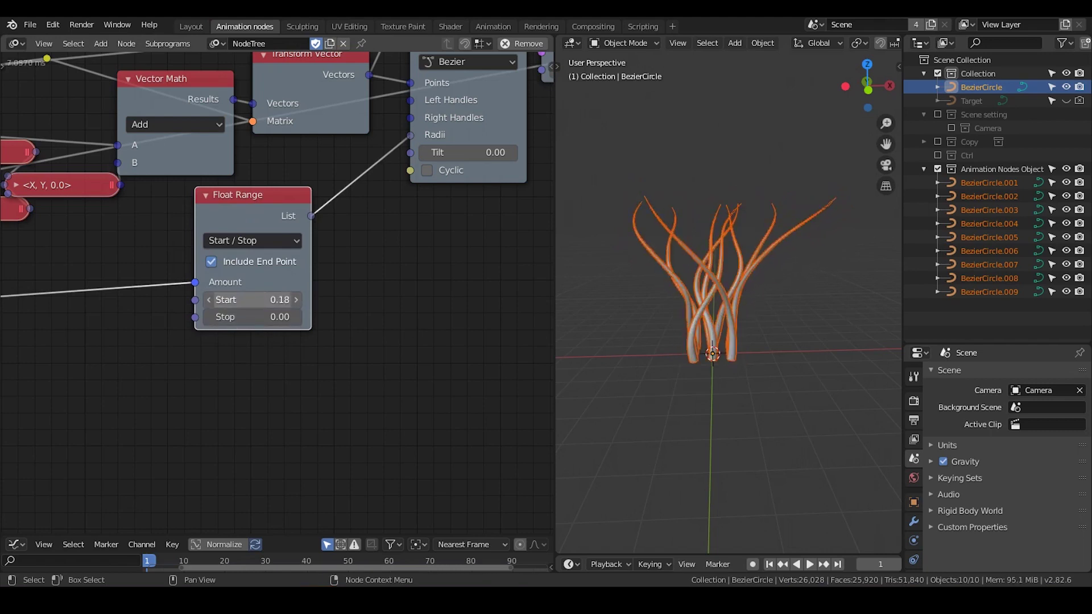
scroll(714, 328, "up", 2)
scroll(733, 261, "down", 2)
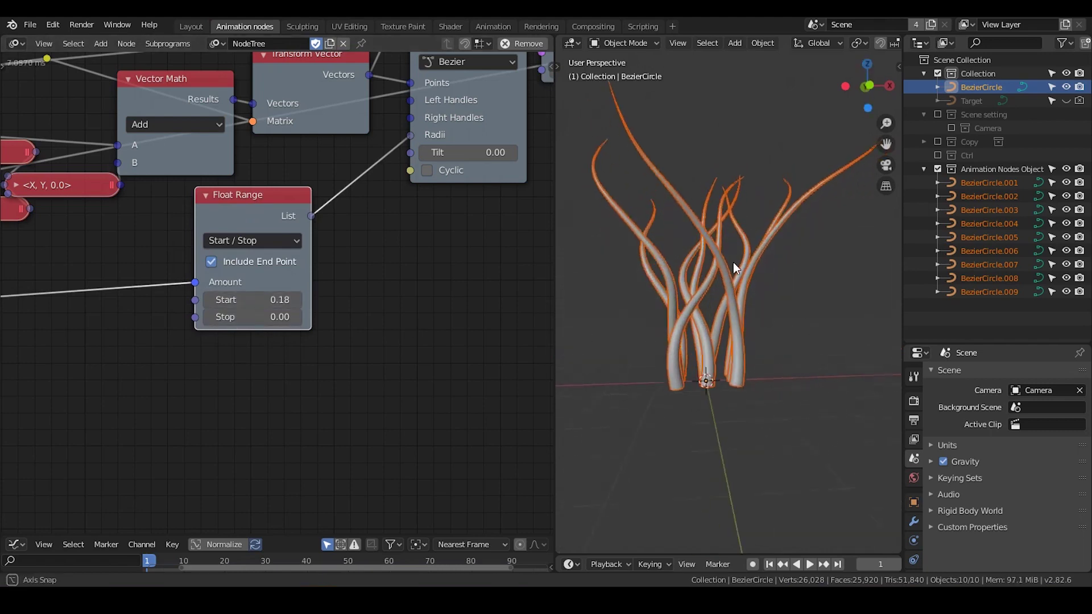
- Move the Float Range away from Spline from Points and insert a Map Range node on the link between its List and the Radii
mouse_move(729, 275)
middle_mouse_down()
mouse_move(754, 284)
mouse_move(737, 288)
middle_mouse_up()
left_click_drag(244, 215, 119, 254)
middle_click_drag(216, 245, 309, 220)
left_click_drag(238, 215, 195, 220)
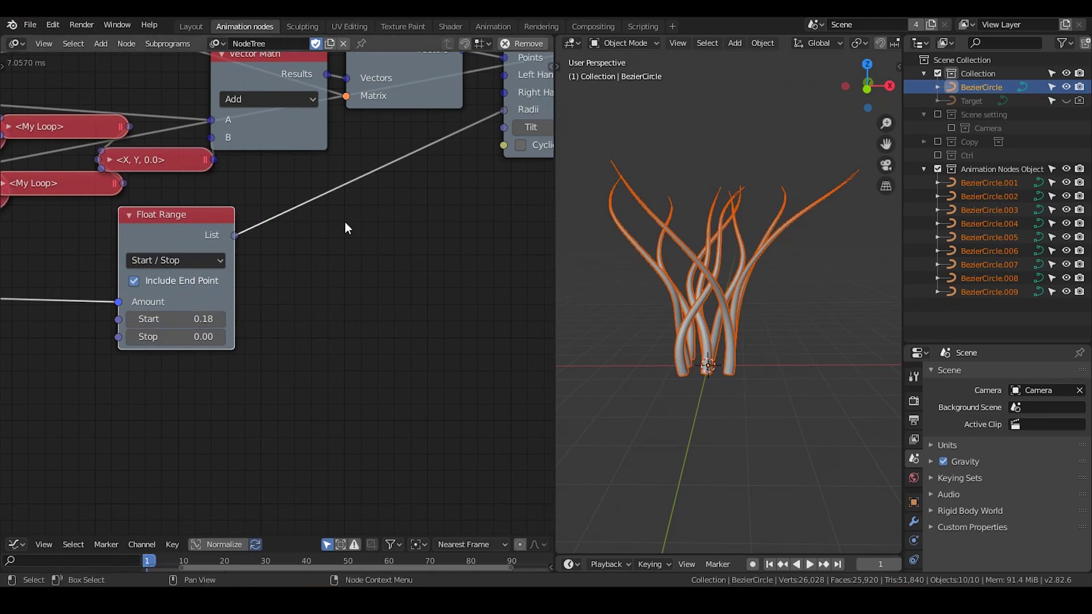
key("ctrl+a")
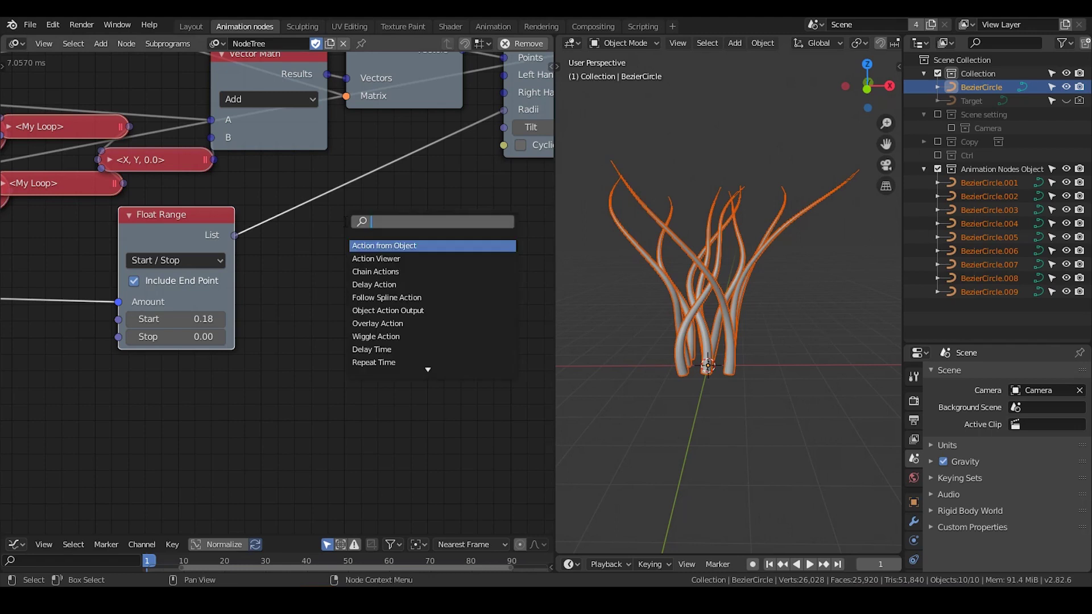
type("map range")
key("Return")
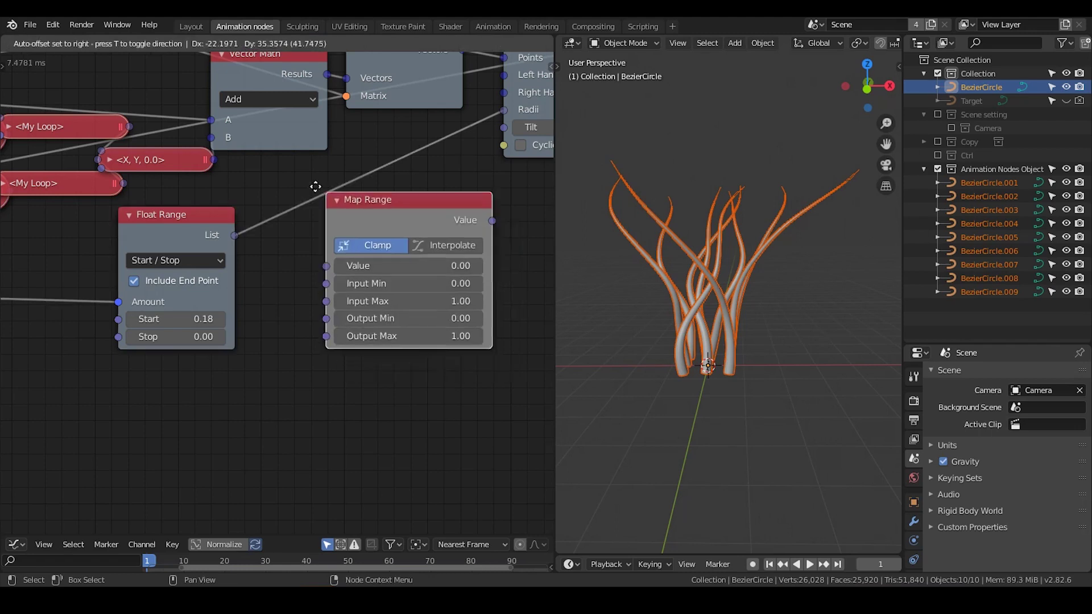
left_click(397, 197)
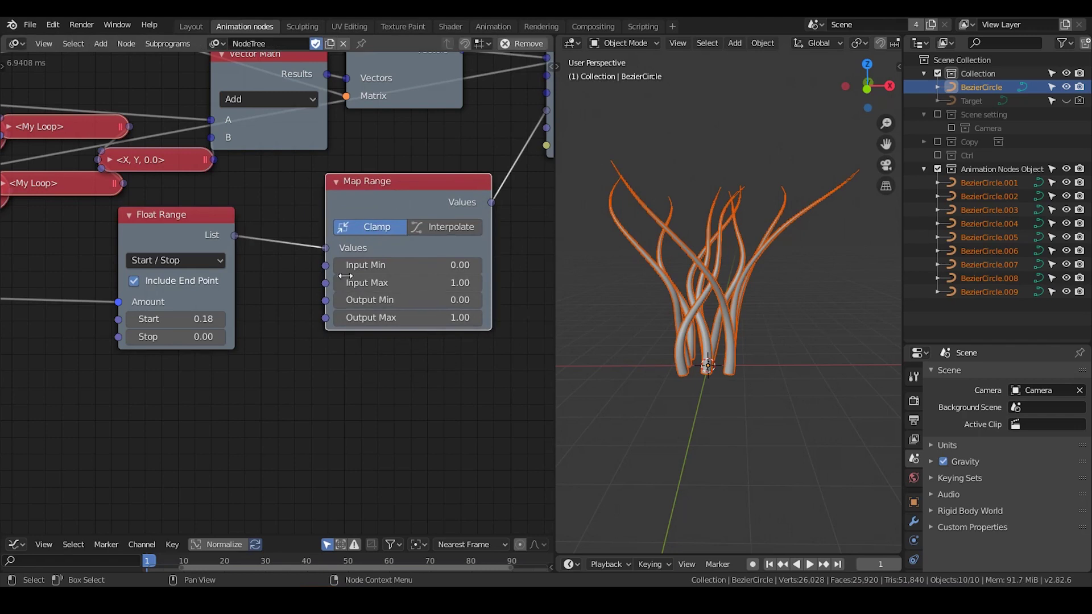
- Add a Float Input node beside the Float Range's Start and Stop inputs
scroll(302, 305, "up", 1)
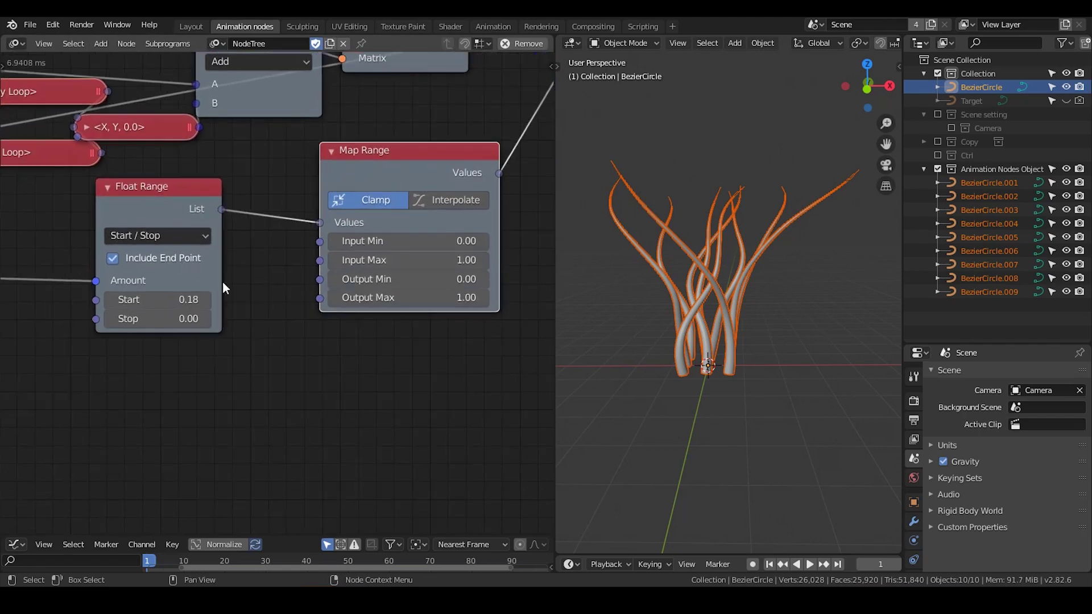
middle_click_drag(226, 292, 268, 283)
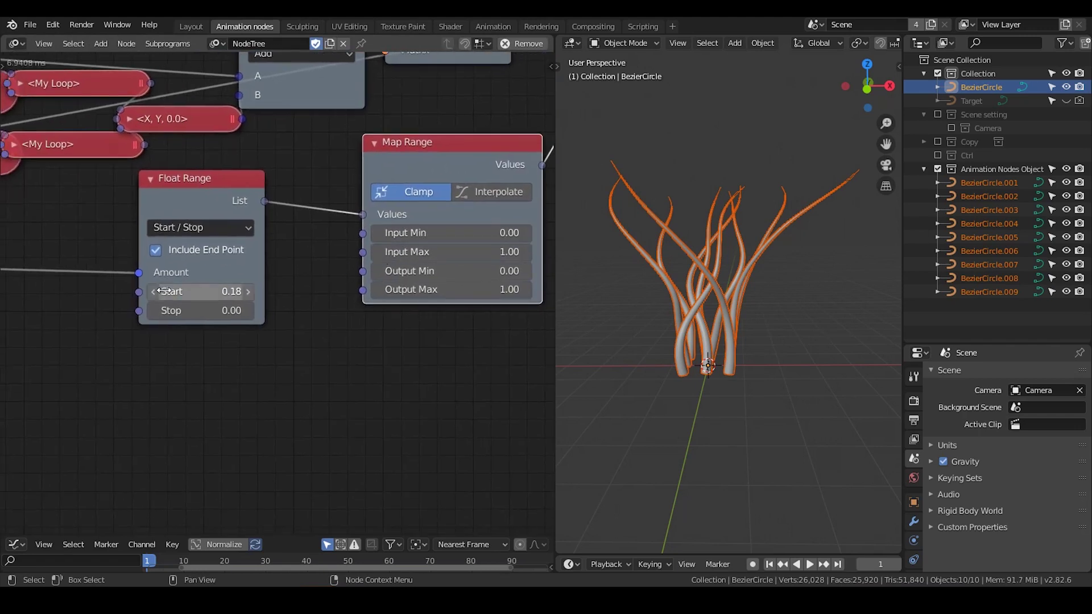
middle_click_drag(180, 290, 255, 272)
scroll(254, 273, "down", 2)
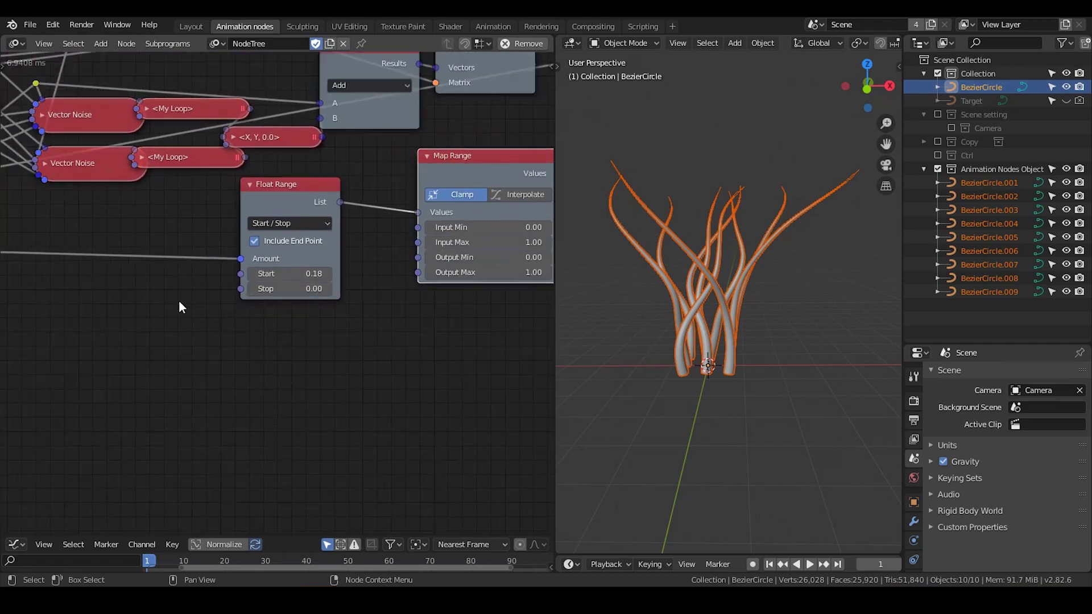
key("ctrl+a")
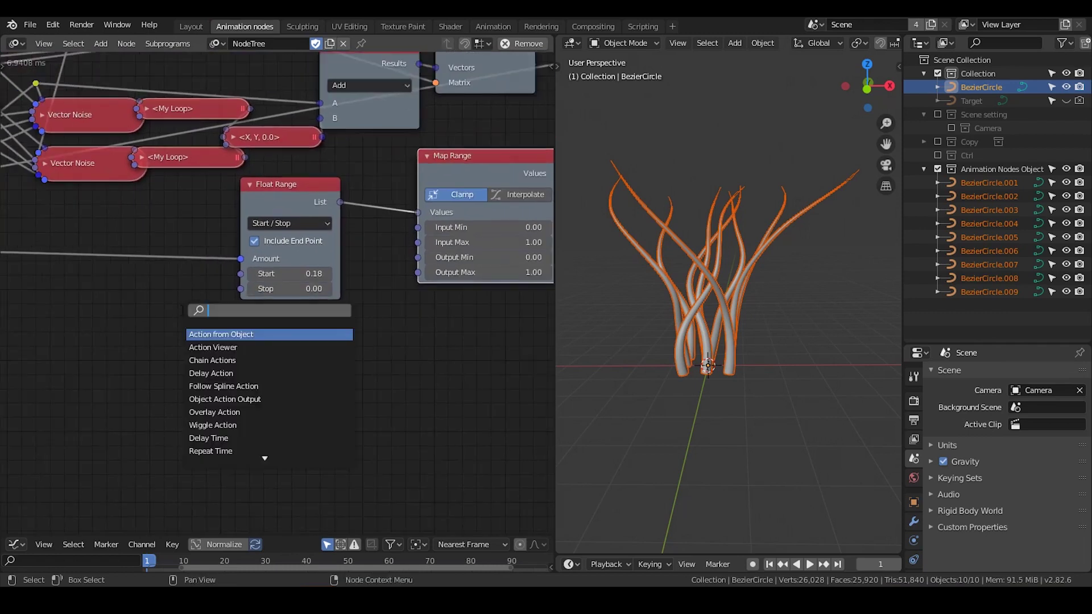
type("float in")
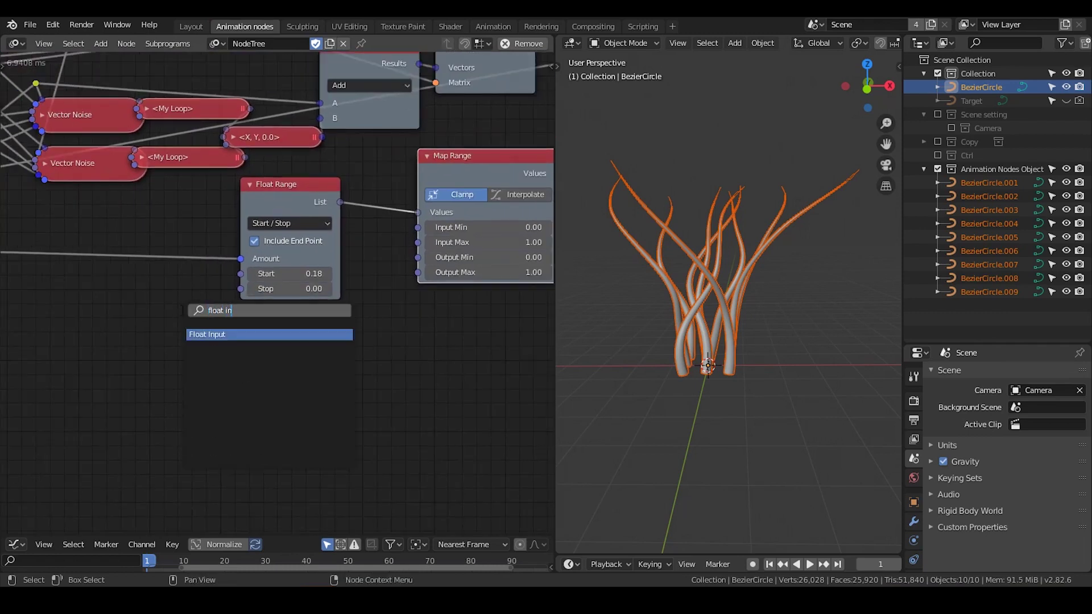
key("Return")
left_click(91, 285)
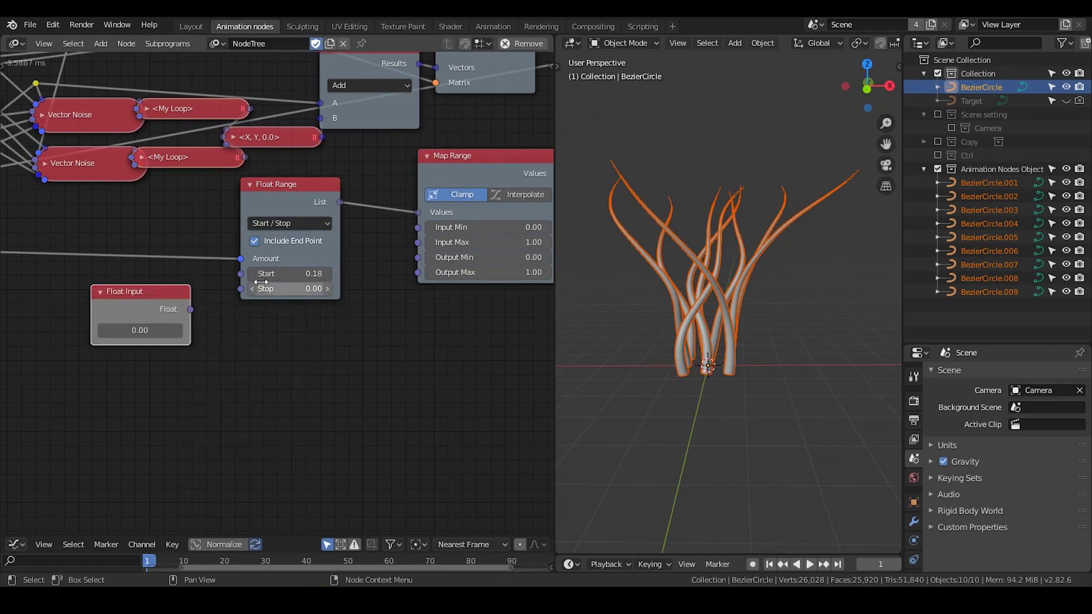
- Link the Float Input to the Float Range's Start and the Map Range's Input Max and Output Max, and set it to 0.18
left_click_drag(292, 199, 304, 194)
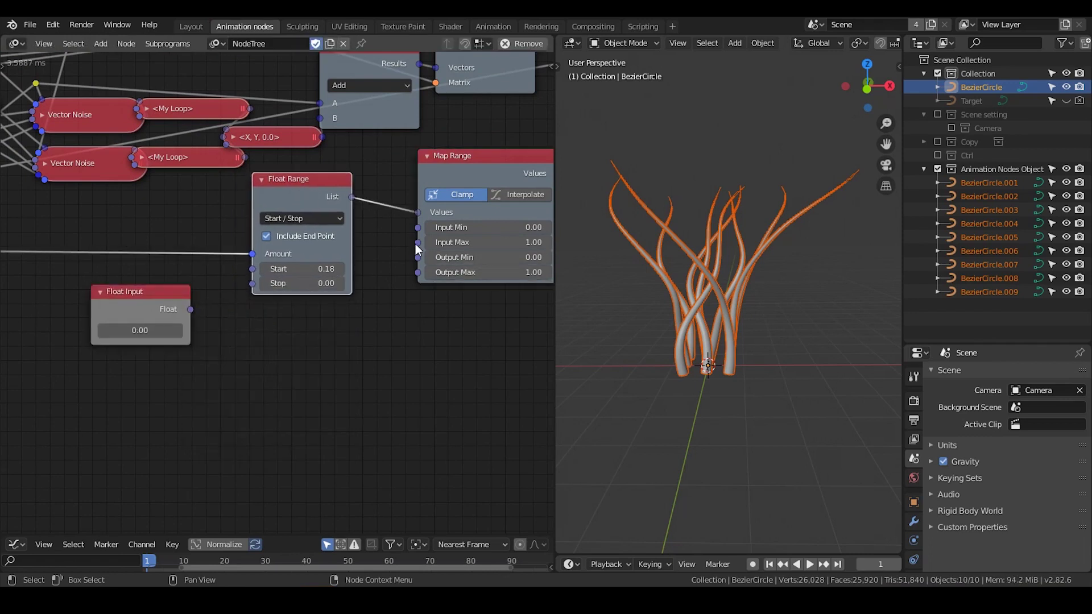
left_click_drag(418, 243, 189, 308)
left_click_drag(191, 309, 251, 269)
left_click(160, 330)
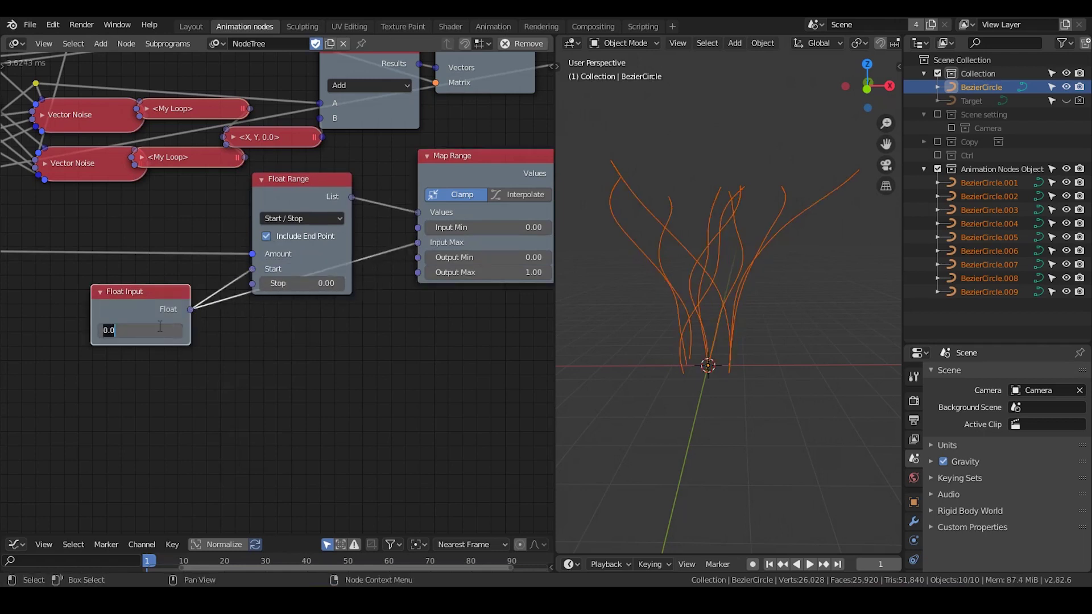
key("Return")
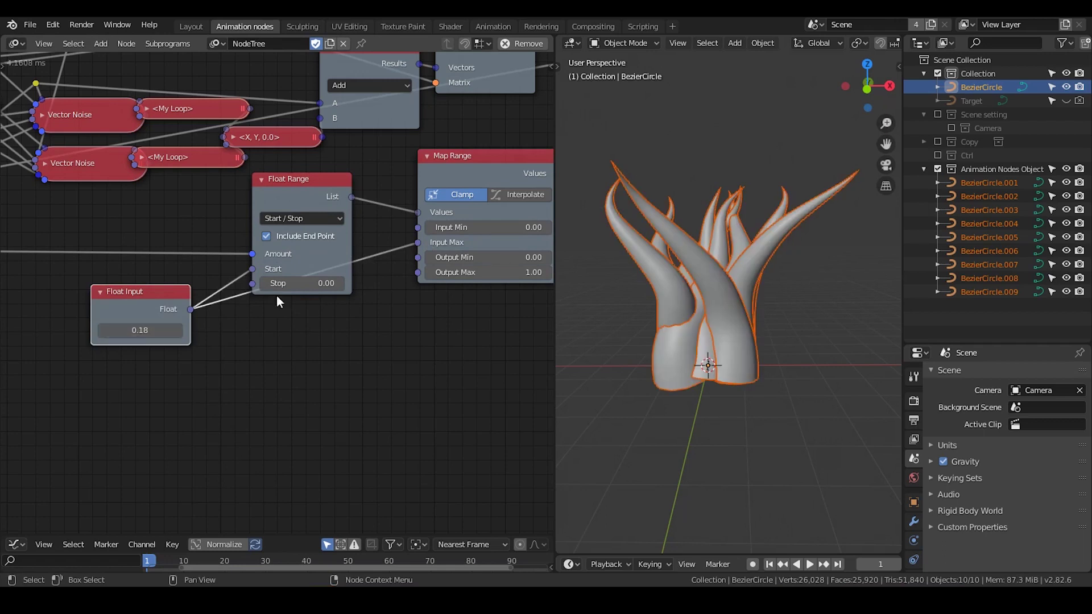
left_click_drag(191, 309, 418, 272)
- Enable Interpolate on the Map Range and set its interpolation to Sinusoidal
middle_click_drag(433, 300, 394, 291)
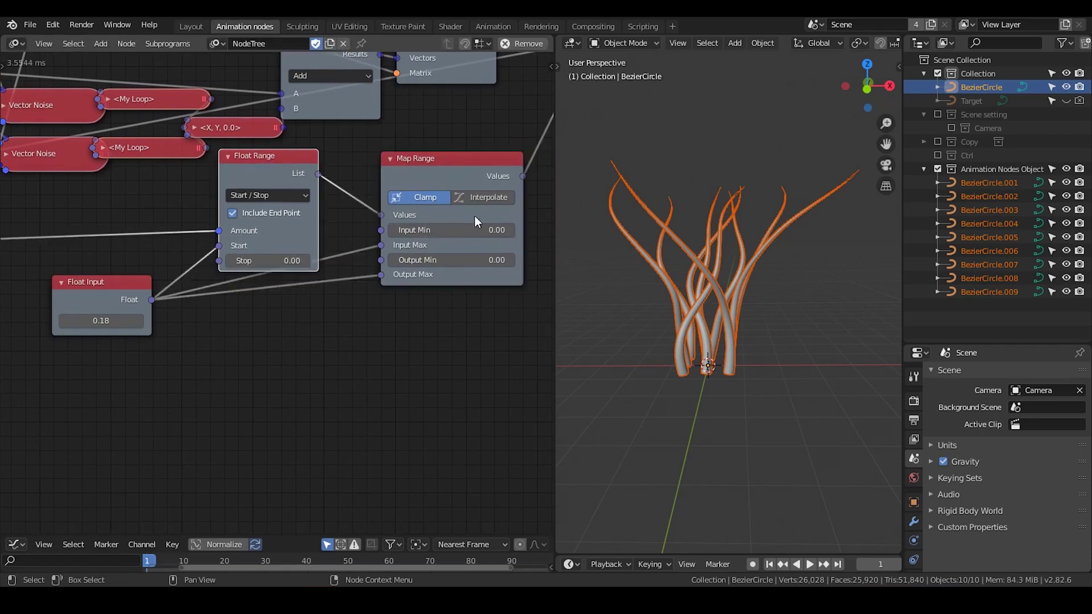
scroll(513, 282, "up", 2)
middle_click_drag(459, 286, 444, 288)
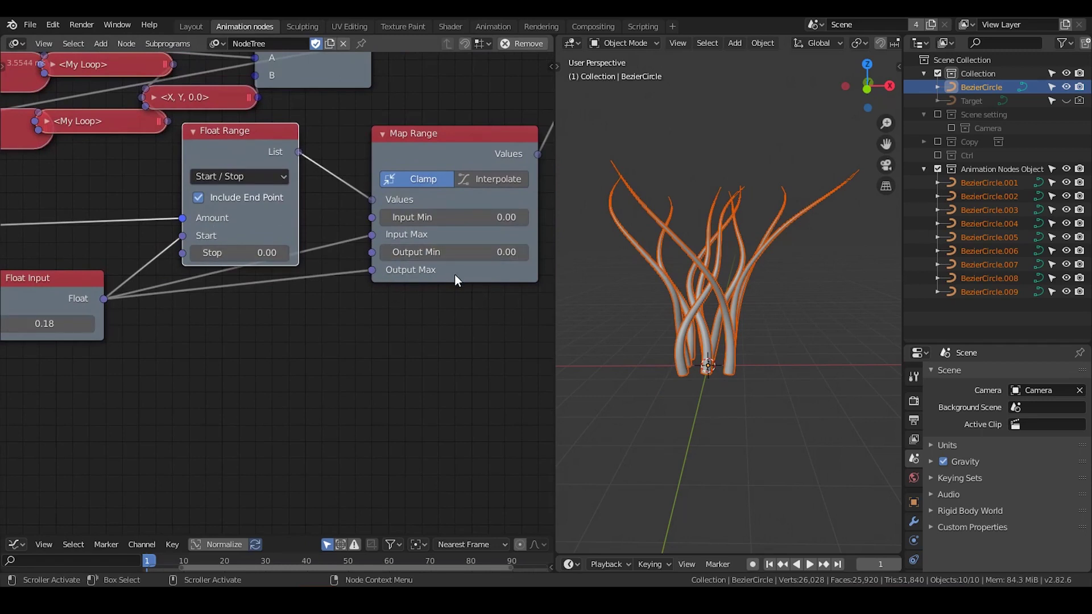
scroll(455, 274, "up", 1)
scroll(747, 271, "up", 2)
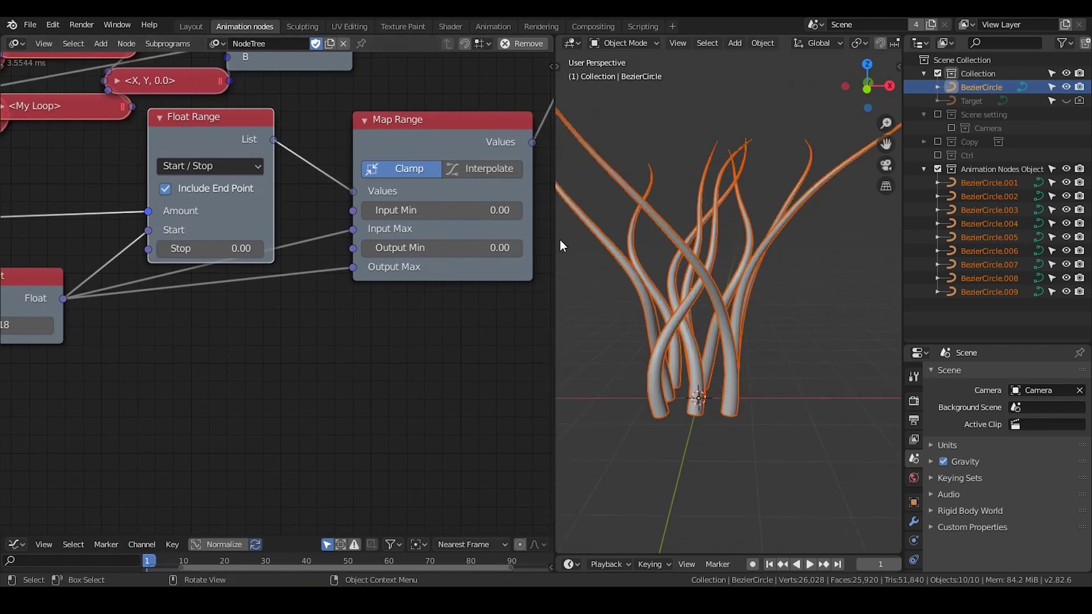
left_click_drag(395, 131, 401, 138)
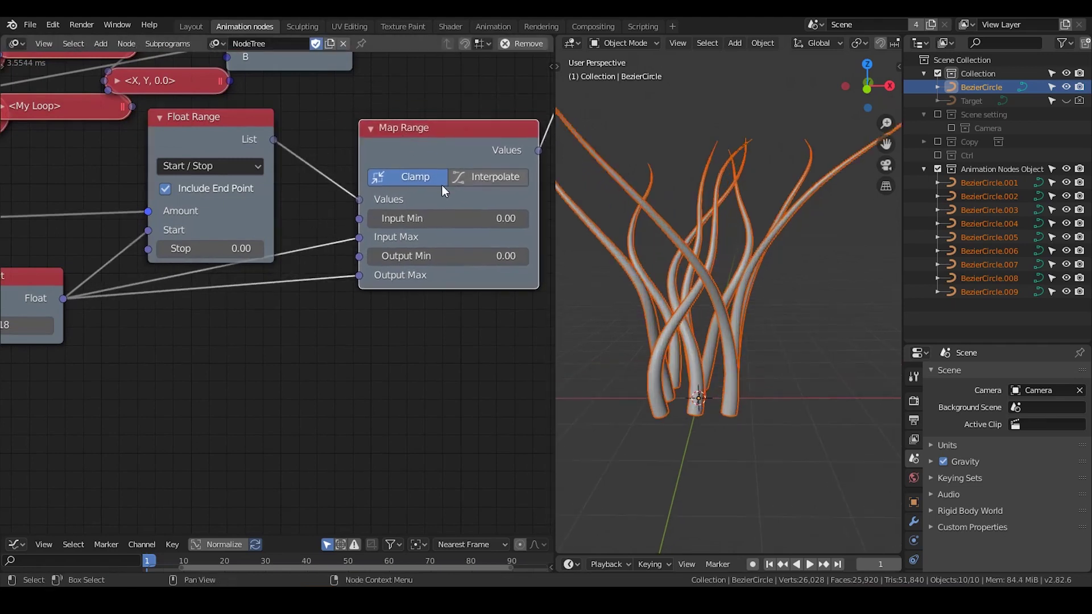
left_click(493, 179)
middle_click_drag(390, 332, 399, 243)
left_click(405, 220)
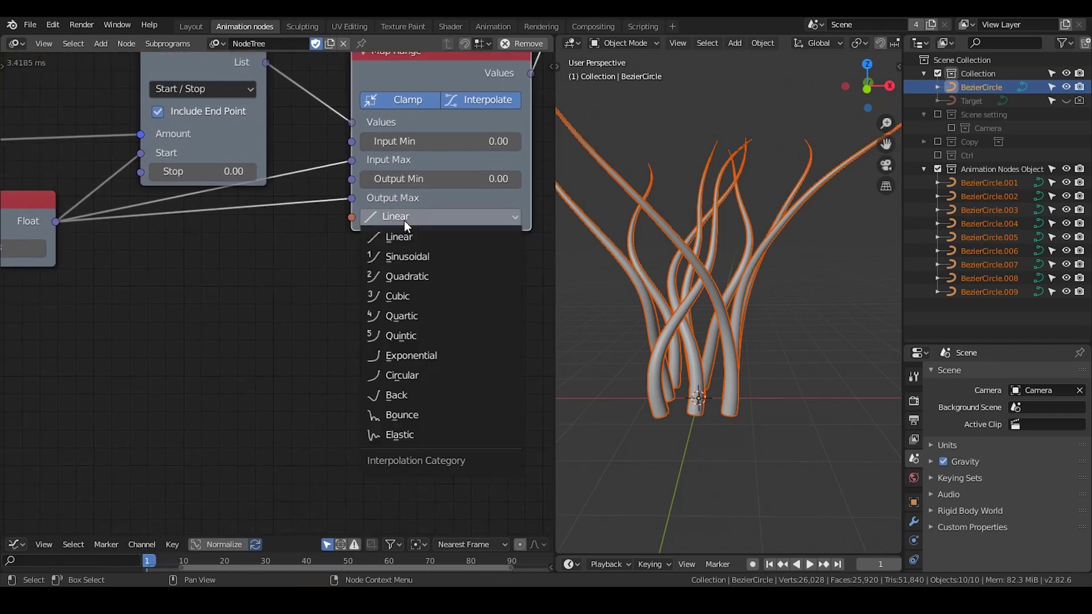
left_click(418, 257)
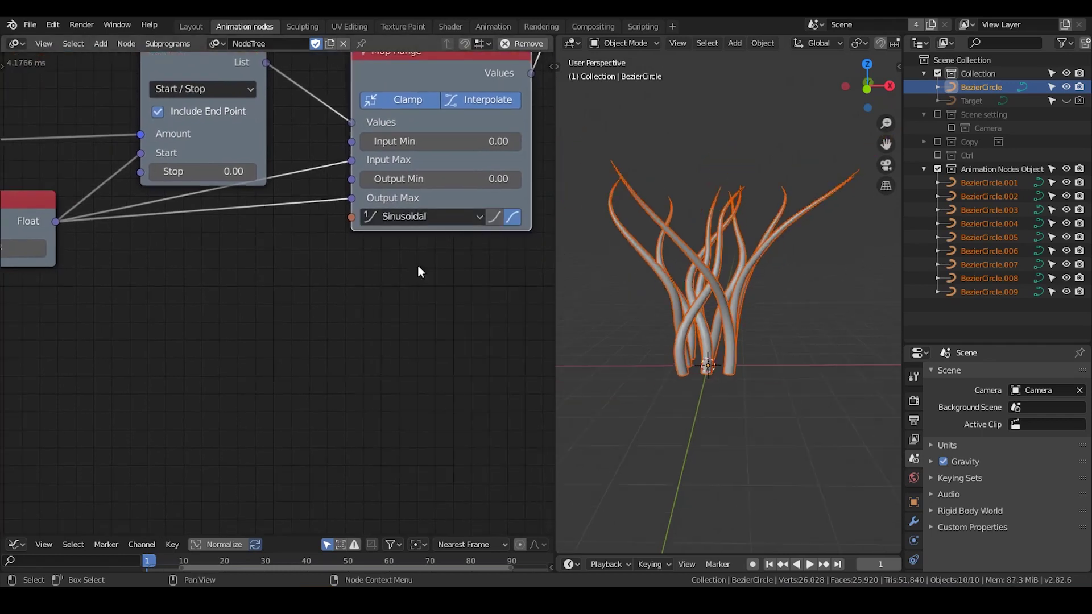
- Add a Curve Interpolation node for the Map Range's Interpolation and bulge its curve upward with a point at about X 0.317, Y 0.75
key("ctrl+a")
type("c")
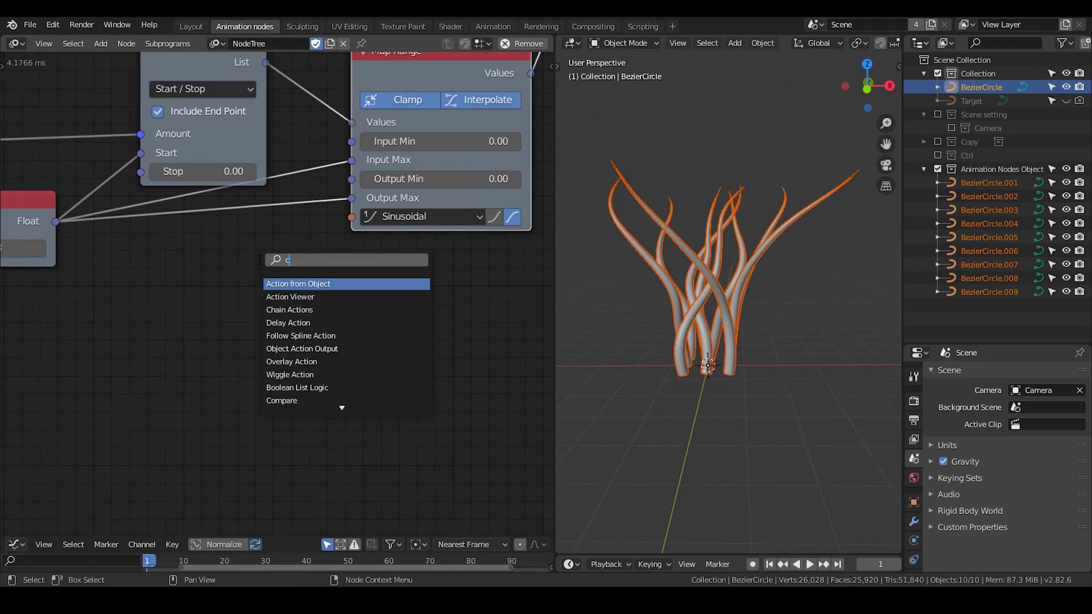
type("urve inter")
key("Return")
left_click_drag(170, 392, 143, 356)
left_click_drag(144, 357, 159, 341)
middle_click_drag(705, 409, 744, 411)
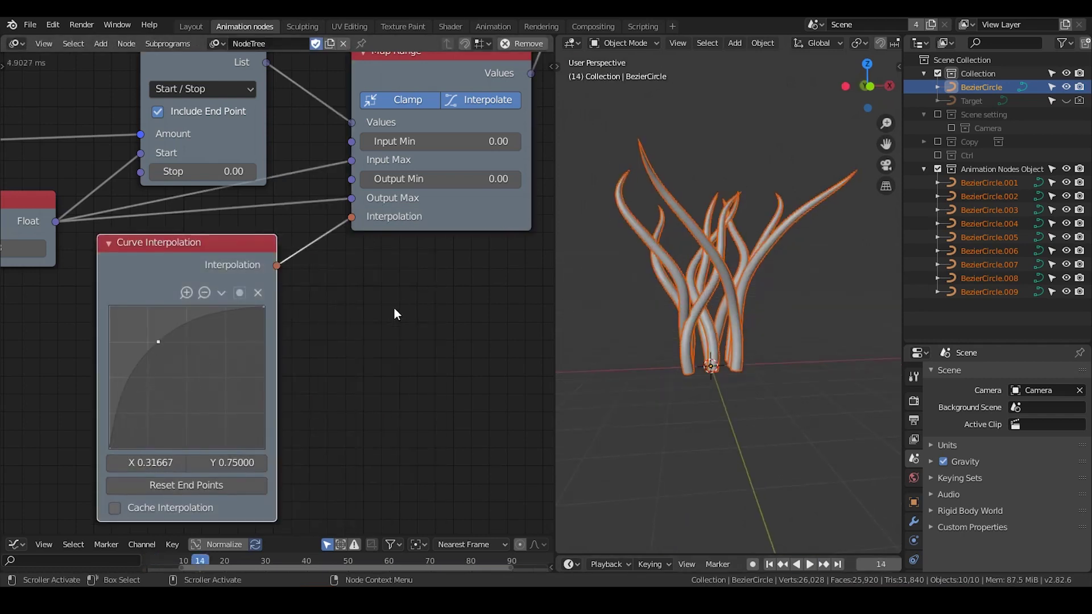
- Shift the interpolation curve's point to about X 0.344, Y 0.80 and add a lower point at about X 0.10, Y 0.119
middle_click_drag(396, 314, 423, 259)
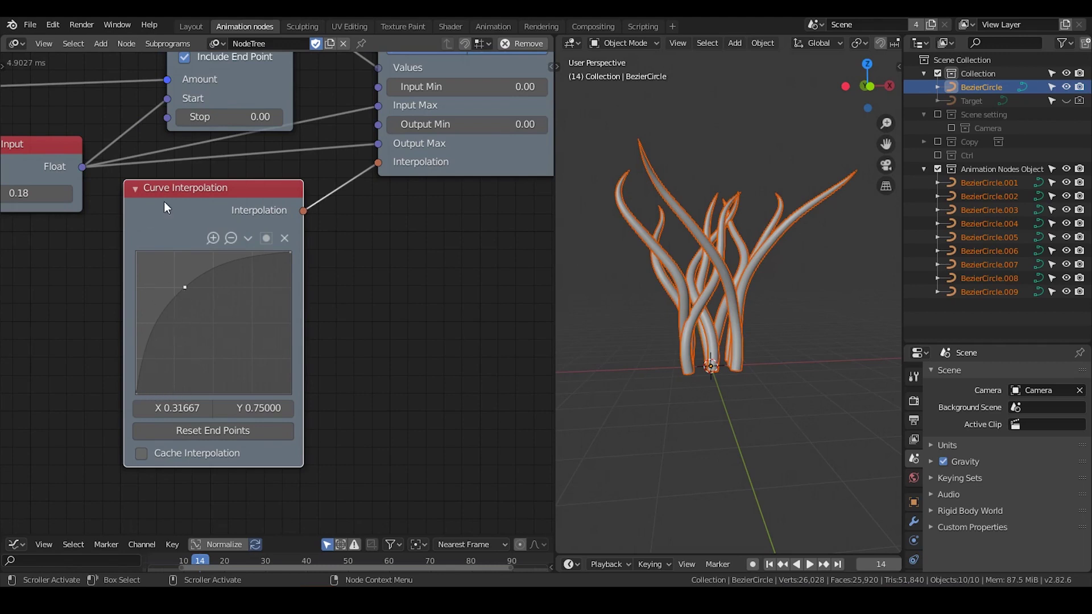
left_click_drag(185, 285, 182, 287)
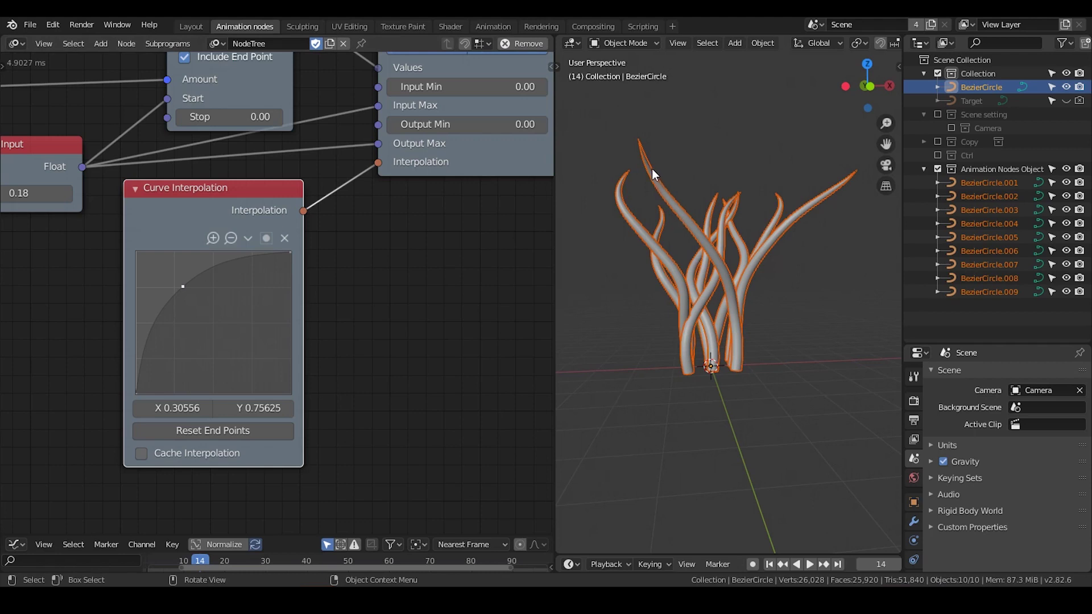
left_click_drag(182, 287, 188, 280)
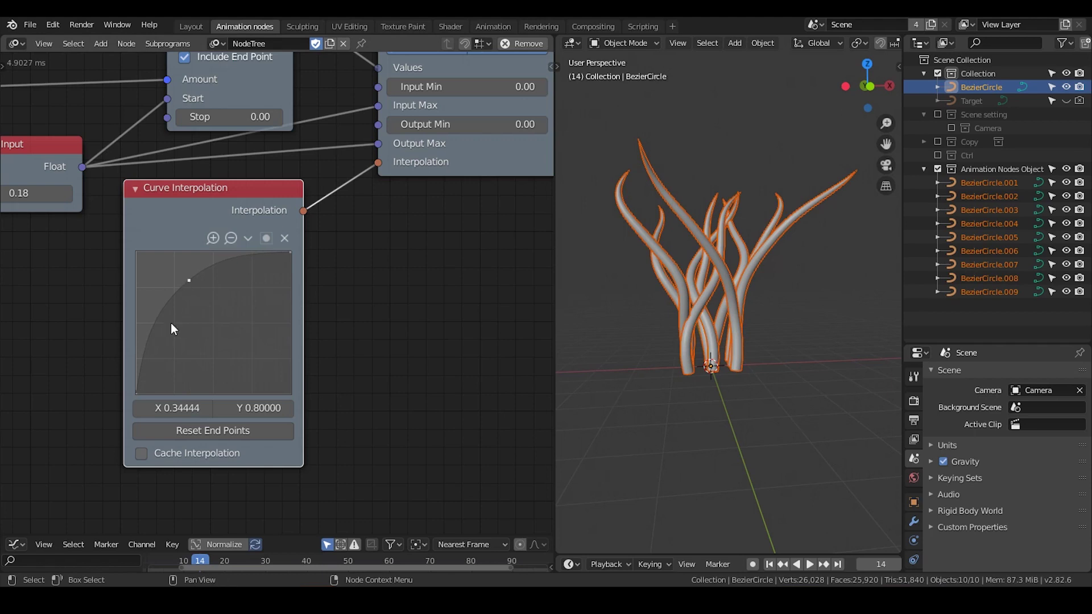
left_click_drag(149, 338, 151, 377)
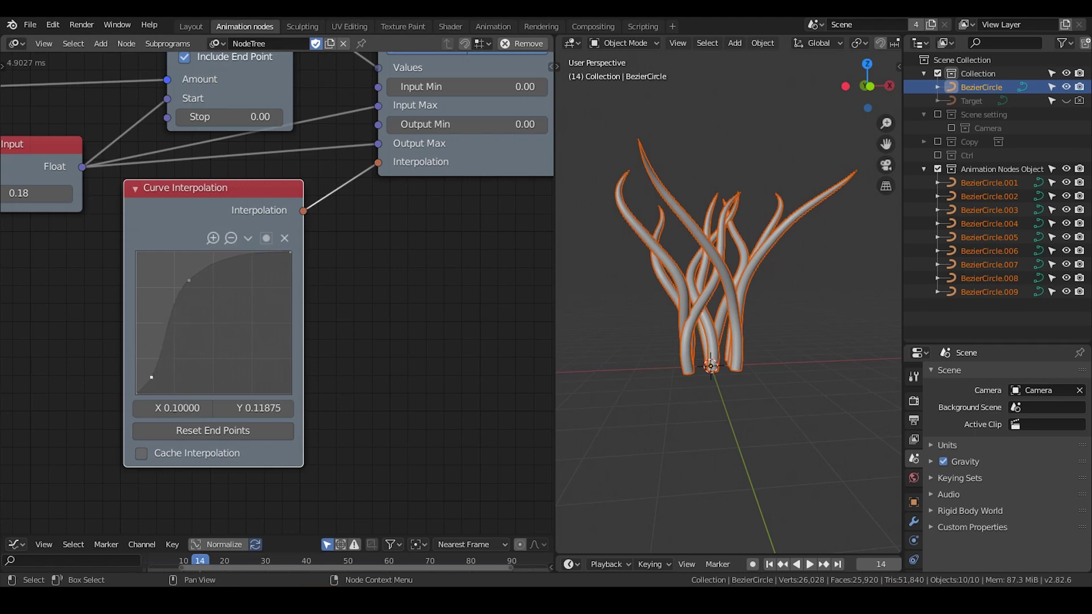
left_click_drag(187, 214, 204, 215)
- Examine the node tree's Auto Execution settings
middle_click_drag(137, 251, 215, 227)
scroll(200, 231, "down", 1)
key("t")
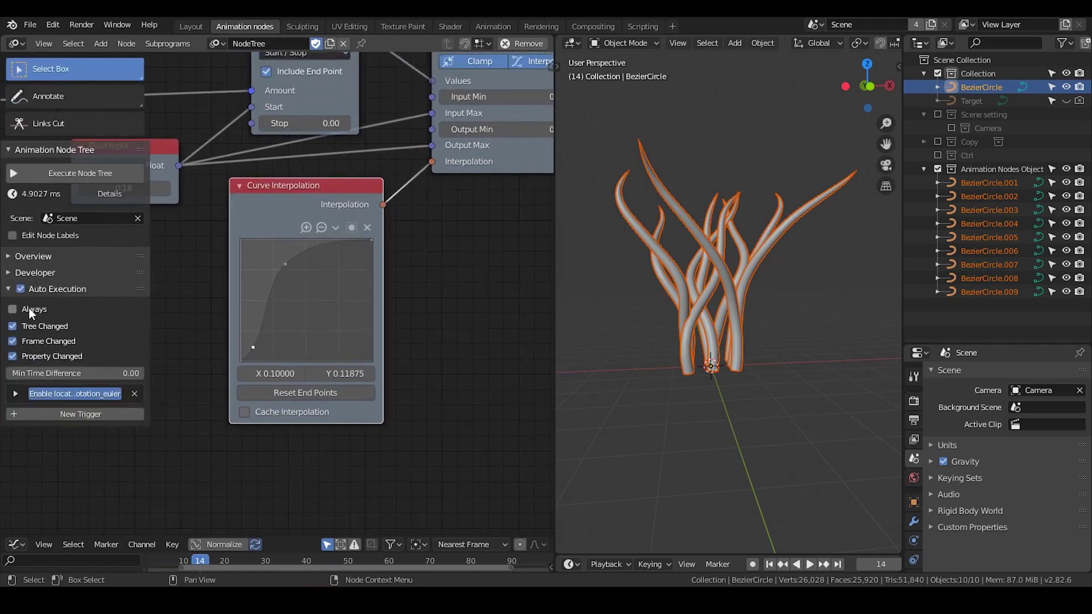
key("t")
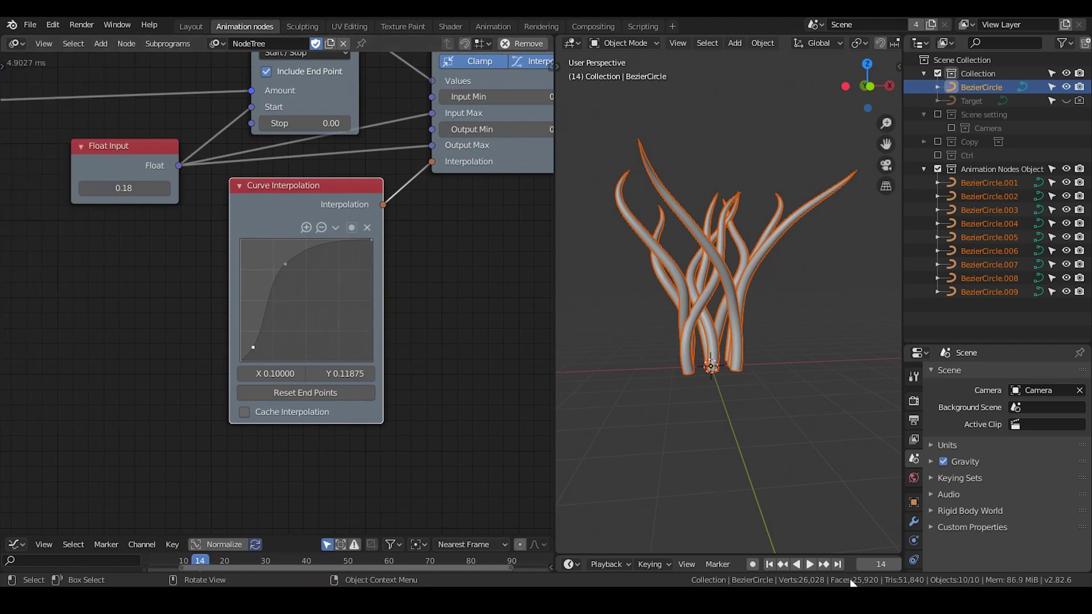
mouse_move(826, 566)
middle_mouse_down()
mouse_move(781, 557)
mouse_move(833, 555)
middle_mouse_up()
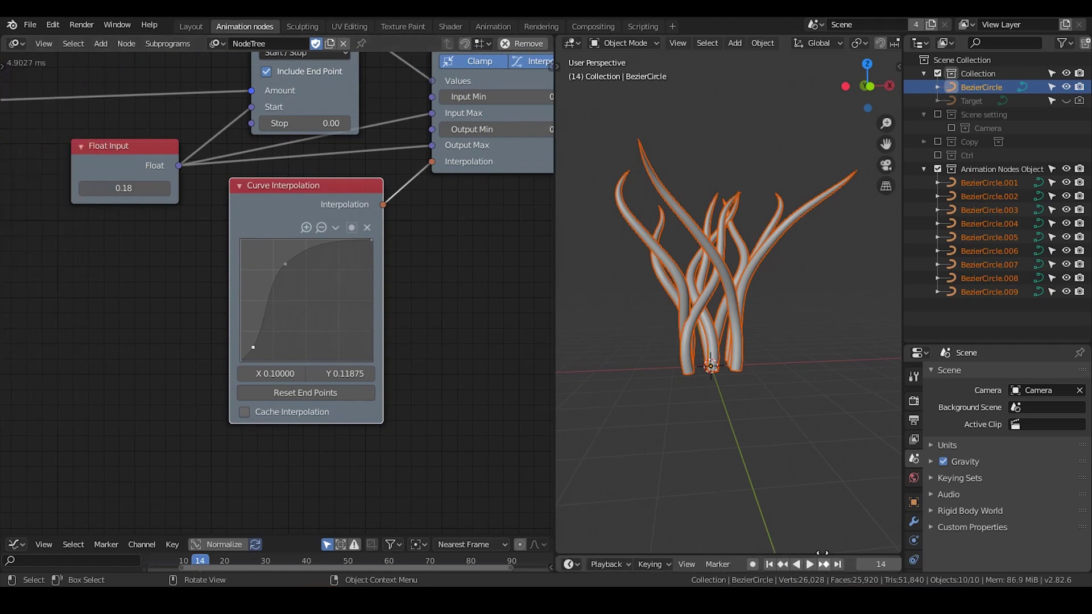
left_click_drag(297, 198, 291, 195)
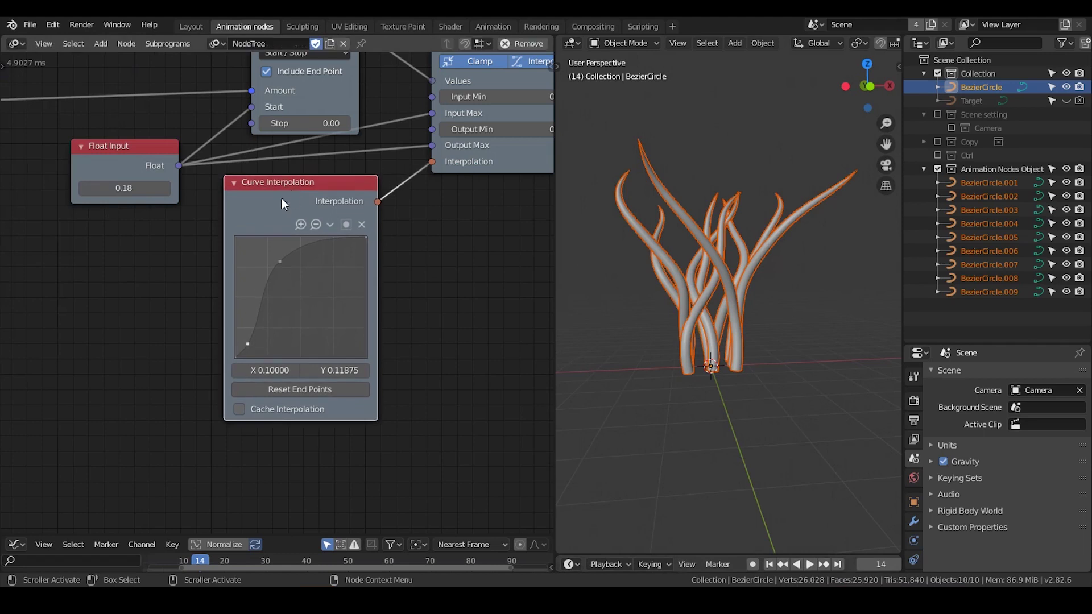
key("t")
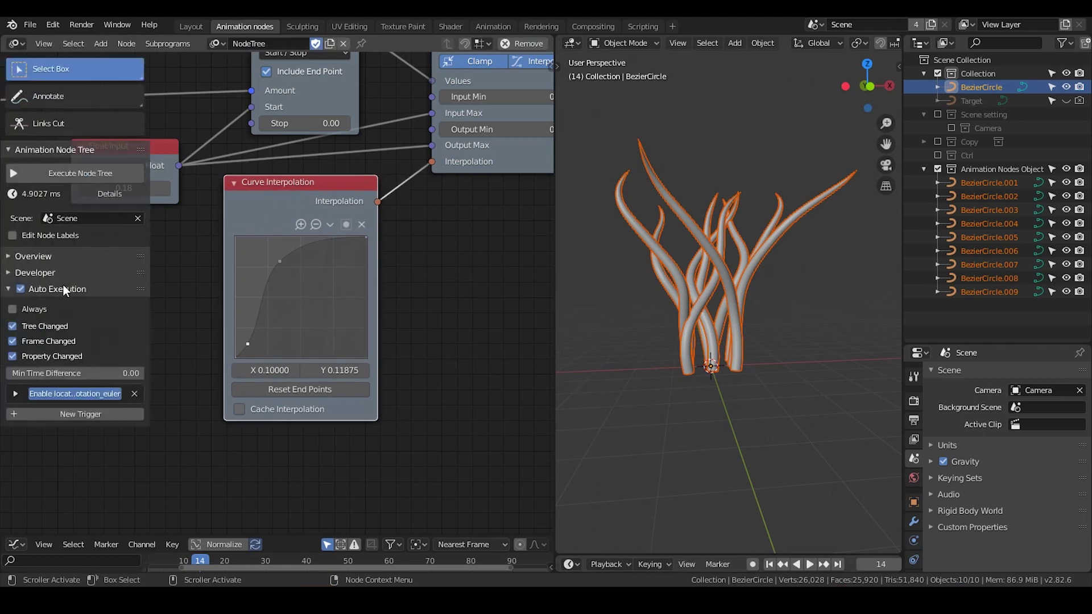
key("t")
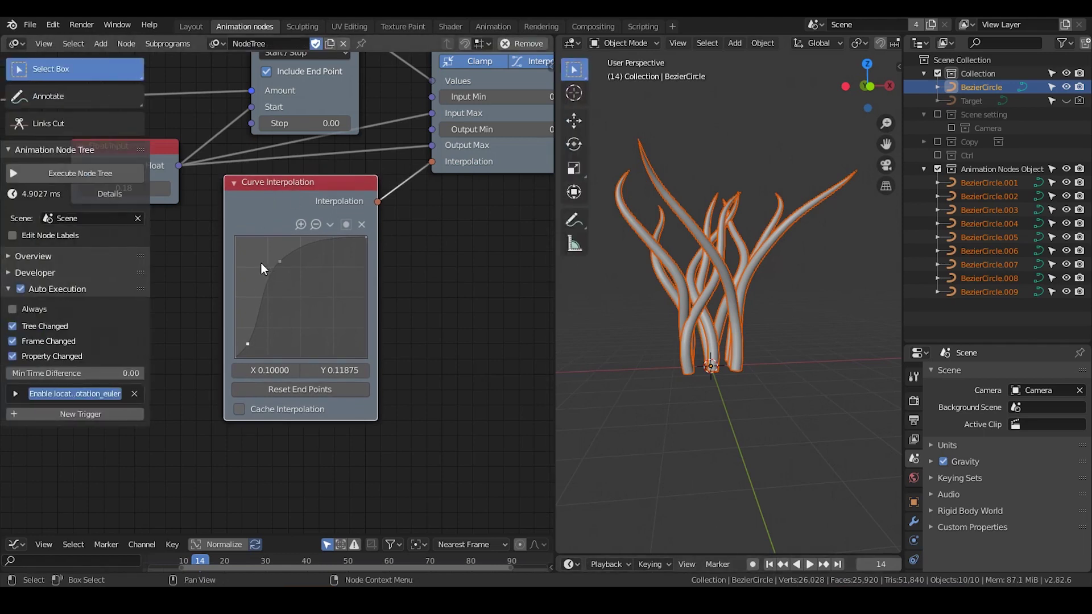
key("t")
key("t")
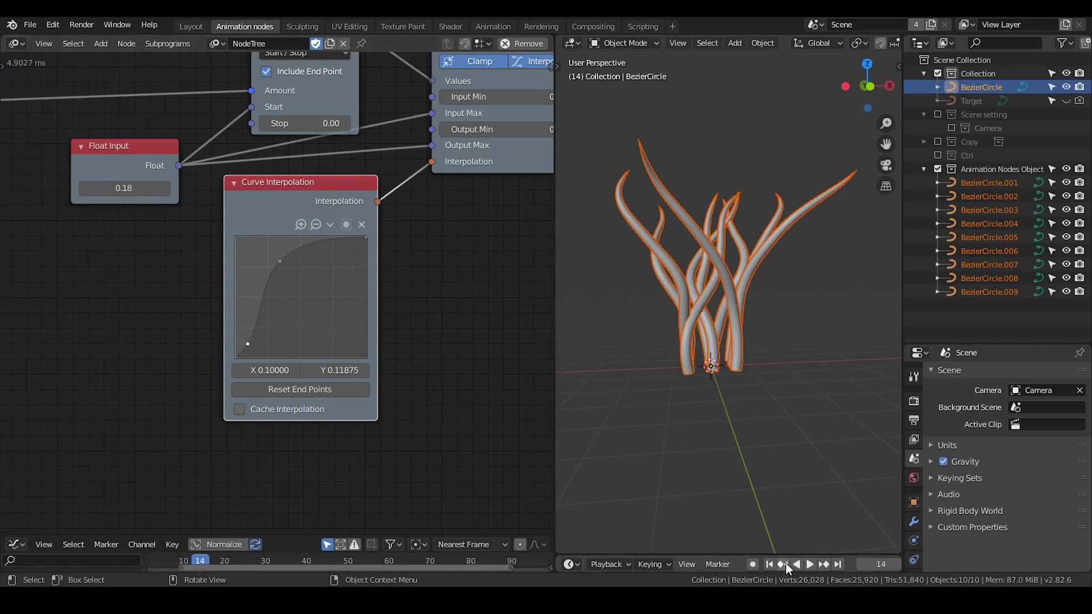
- Play the animation and move the interpolation curve's upper point to about X 0.30, Y 0.775
left_click(784, 565)
left_click(810, 565)
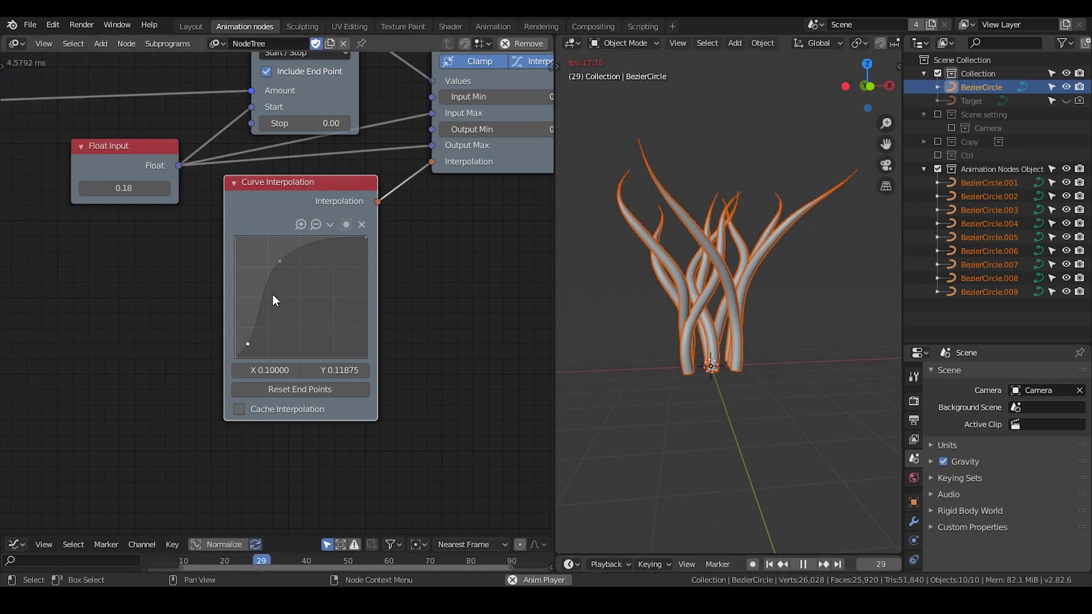
mouse_move(277, 261)
left_mouse_down()
mouse_move(276, 246)
mouse_move(316, 323)
mouse_move(278, 247)
mouse_move(274, 263)
left_mouse_up()
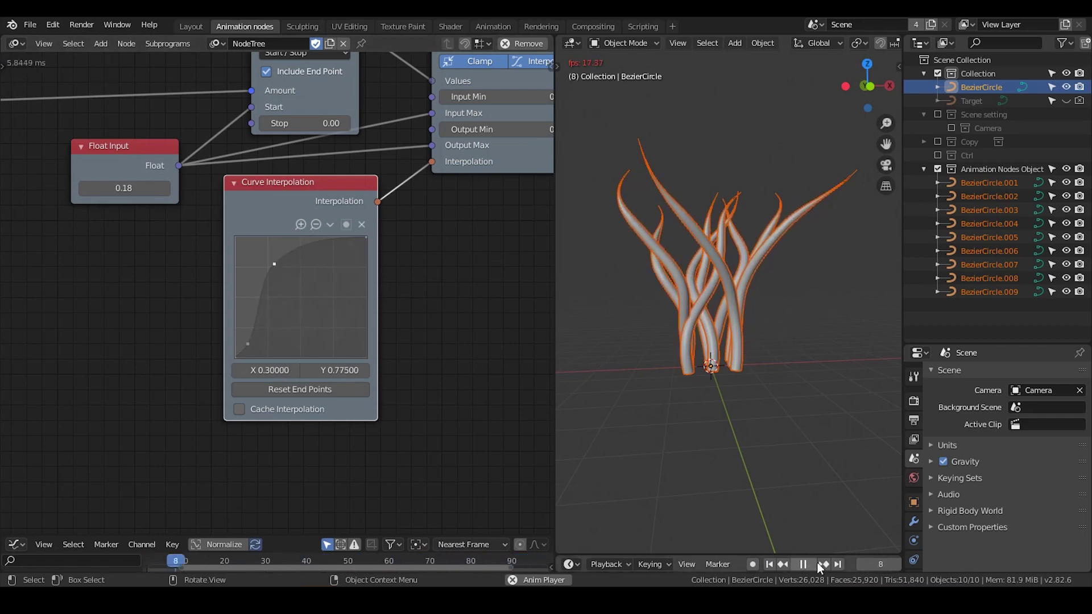
- Reshape the interpolation curve with a lower point at about X 0.072, Y 0.144, an added middle point, and an upper point at about X 0.372, Y 0.925
key("n")
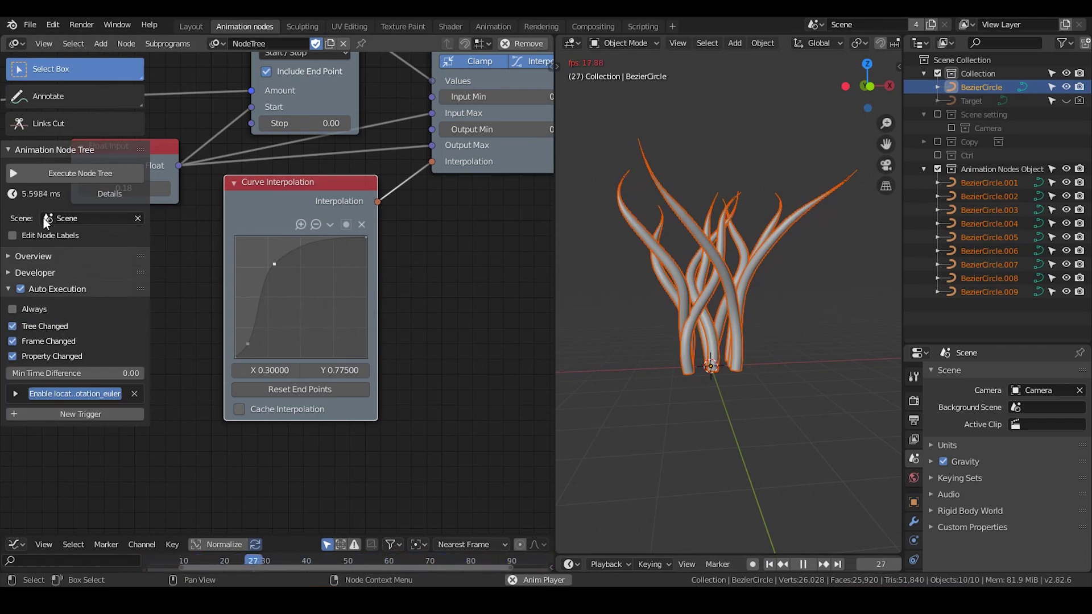
key("n")
scroll(302, 245, "up", 2)
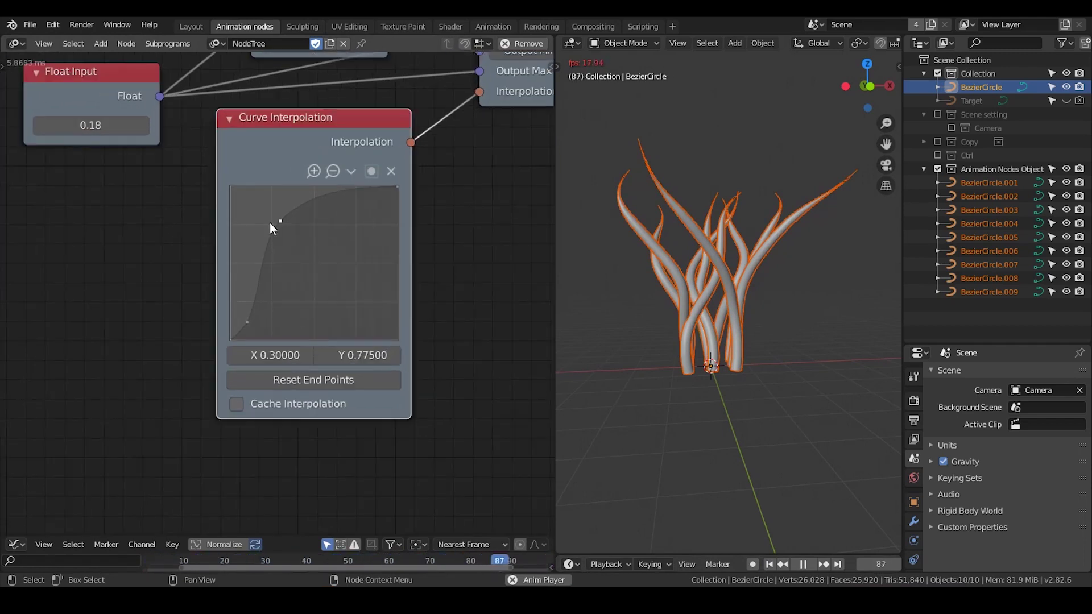
left_click_drag(280, 221, 294, 216)
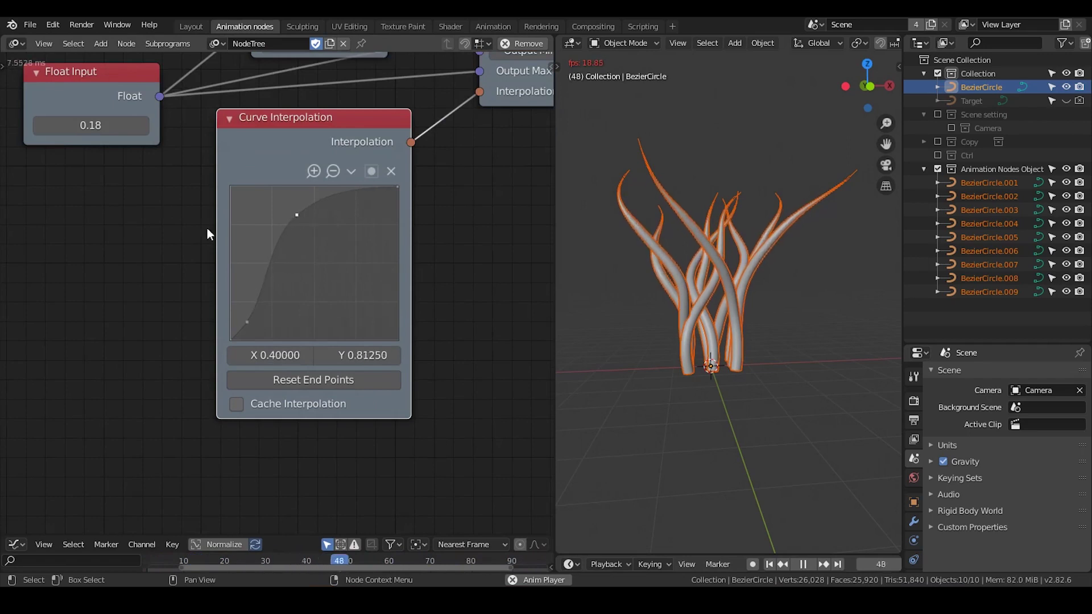
key("n")
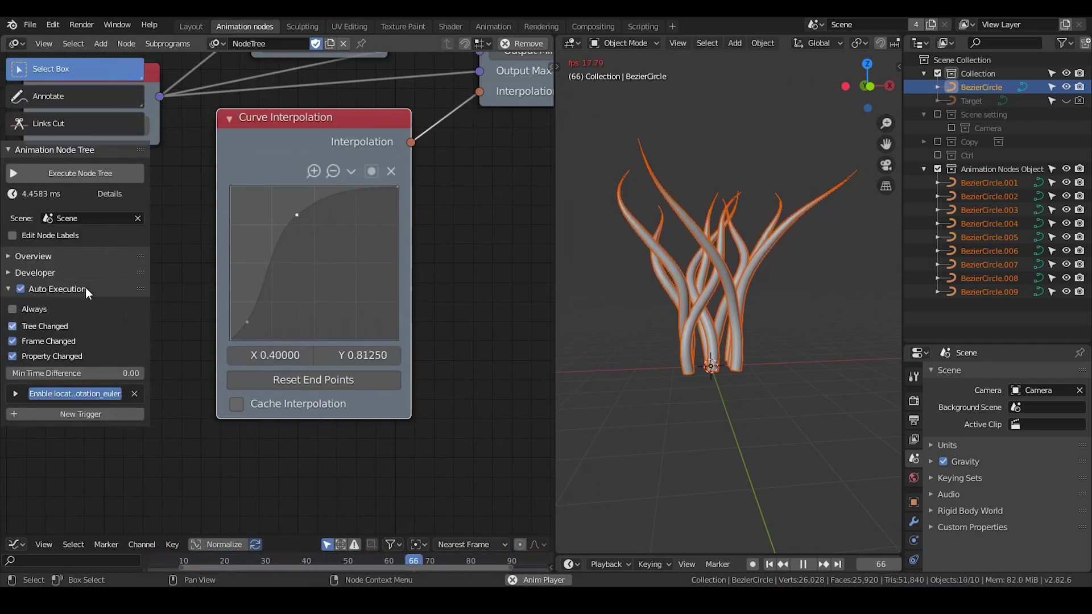
key("n")
left_click_drag(298, 220, 307, 214)
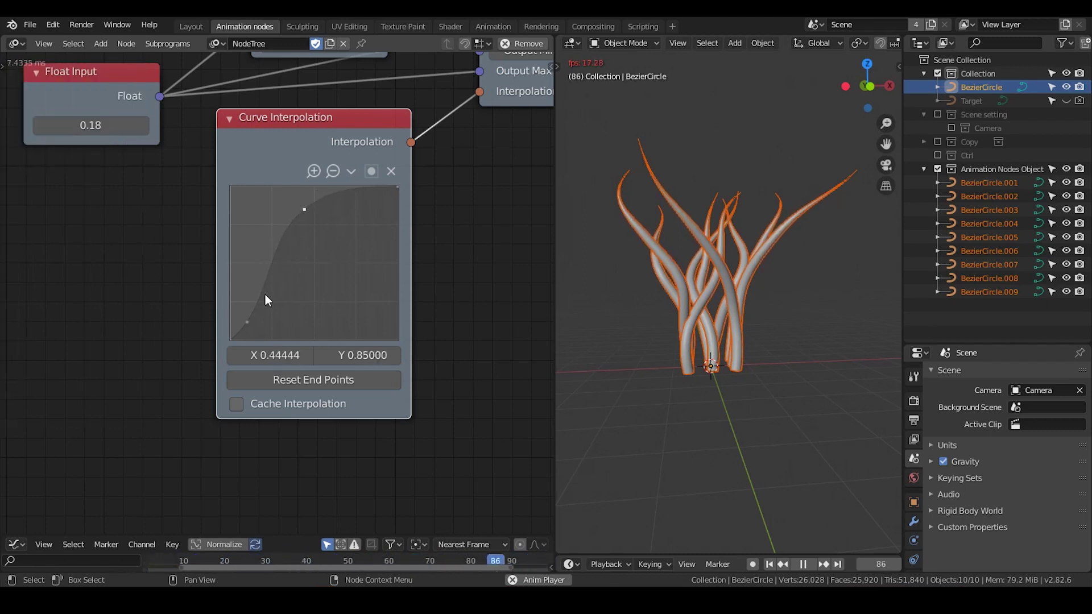
left_click_drag(248, 322, 250, 329)
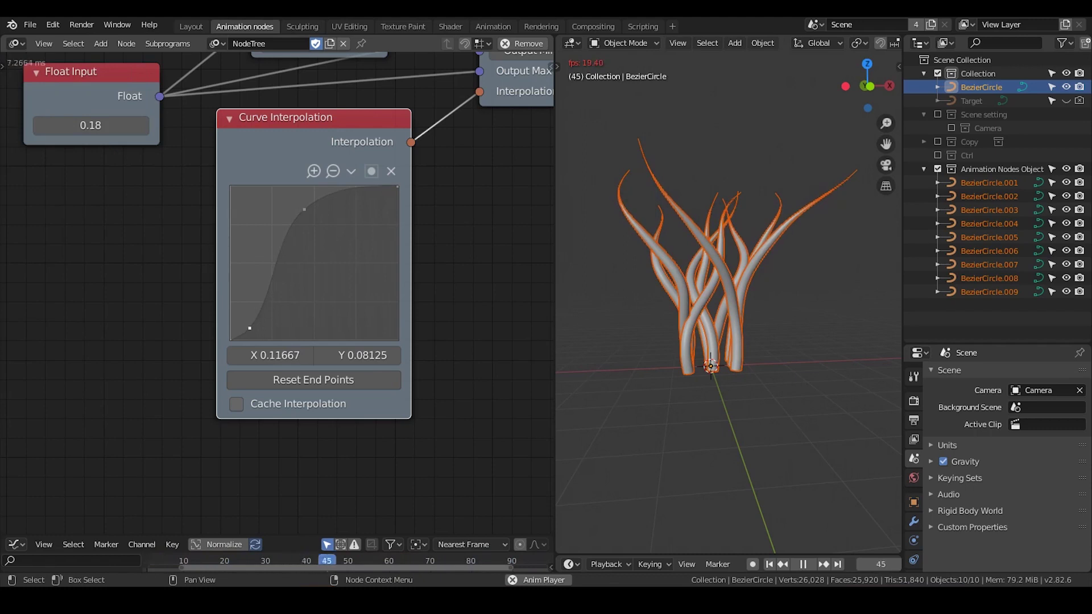
mouse_move(304, 210)
left_mouse_down()
mouse_move(268, 215)
mouse_move(305, 197)
mouse_move(292, 198)
left_mouse_up()
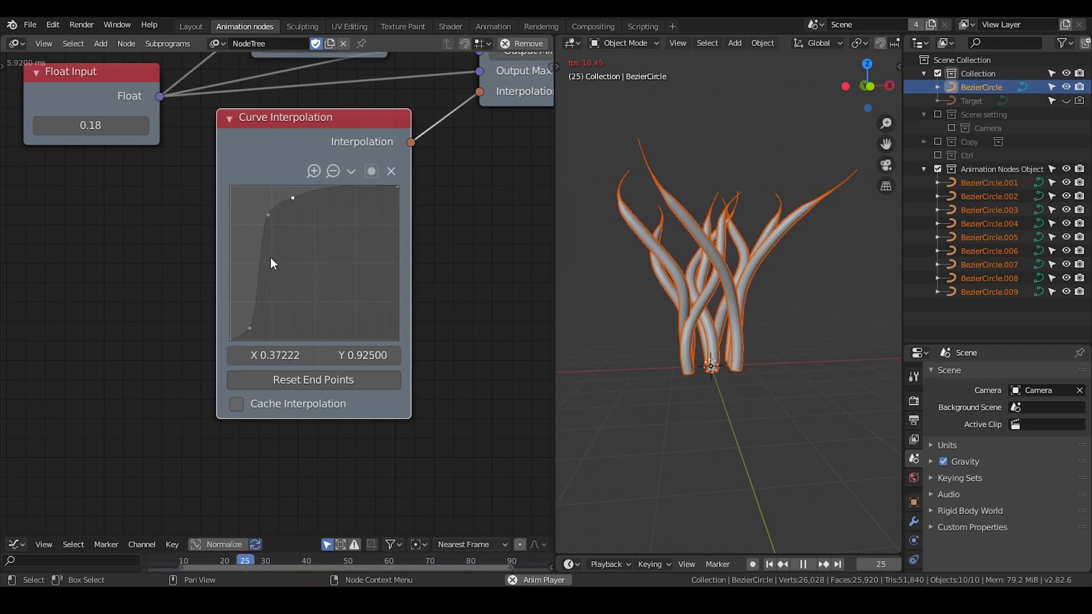
left_click_drag(247, 328, 245, 323)
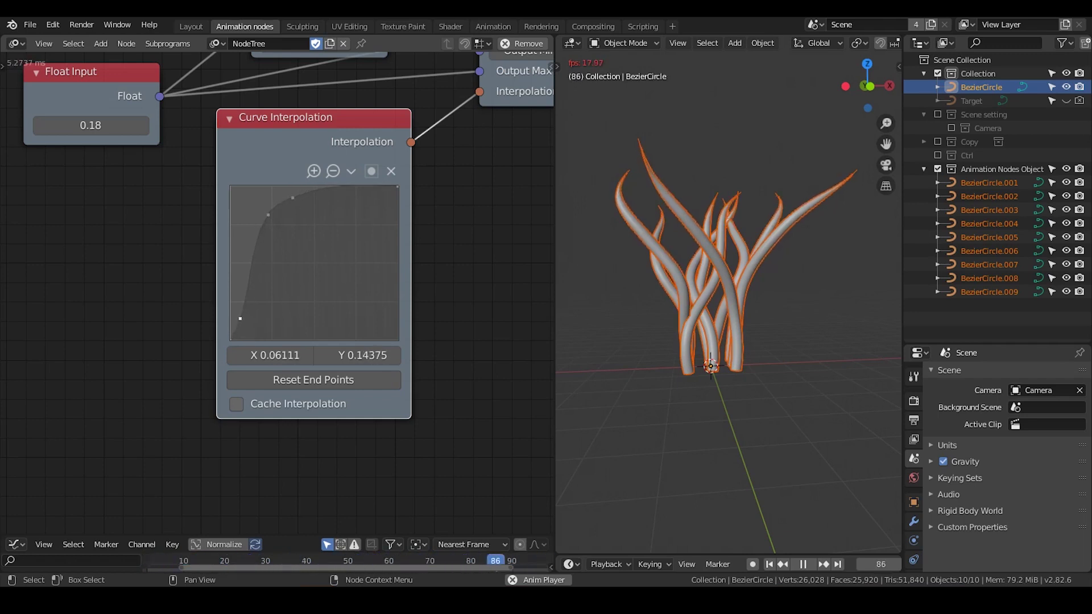
- Stop the animation playback and return to frame 1
middle_click_drag(671, 328, 751, 372)
left_click(803, 564)
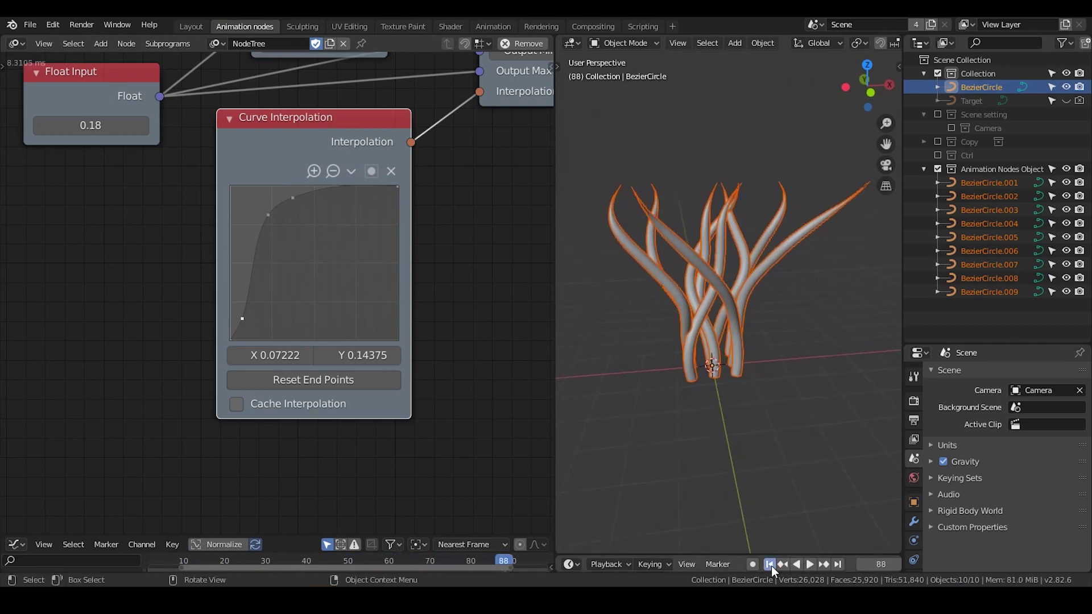
left_click(770, 564)
- Collapse the Curve Interpolation and Map Range nodes and reposition both in the node tree
left_click(229, 118)
left_click_drag(268, 121, 252, 152)
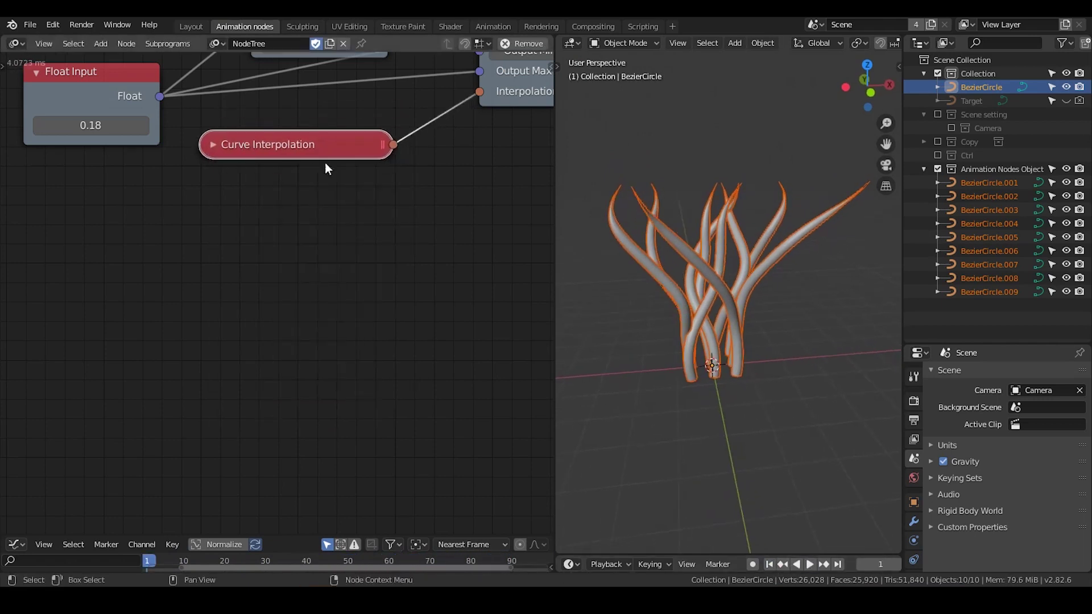
middle_click_drag(408, 177, 273, 339)
scroll(273, 339, "down", 3)
left_click(342, 120)
left_click_drag(358, 128, 364, 207)
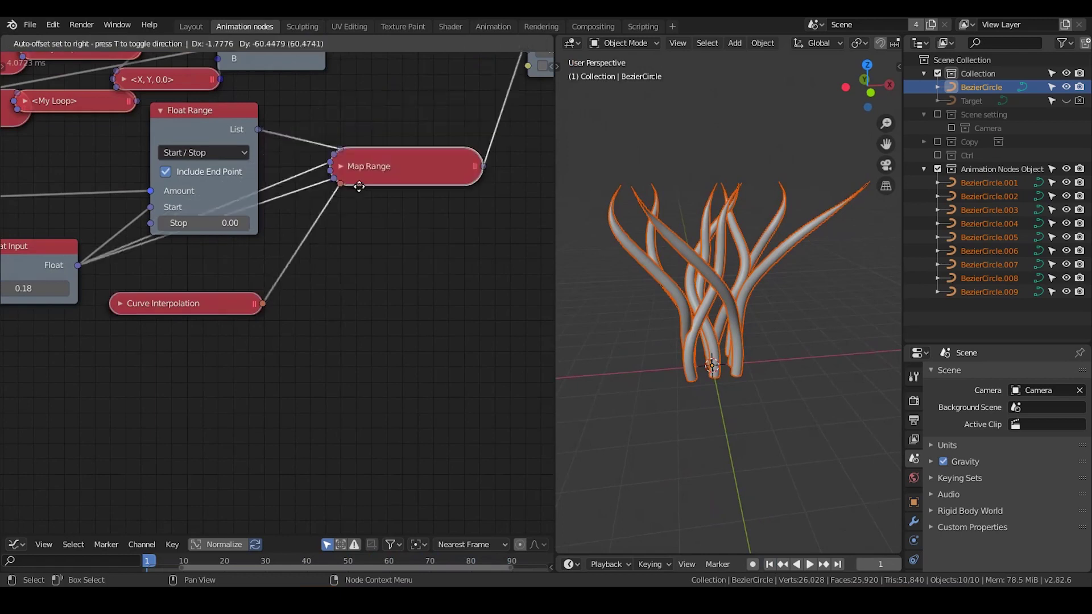
- Reposition the Float Input node and route its outgoing links through a shared reroute point
middle_click_drag(5, 267, 336, 212)
left_click_drag(335, 207, 227, 201)
middle_click_drag(149, 182, 300, 227)
left_click(220, 203)
scroll(227, 237, "down", 1)
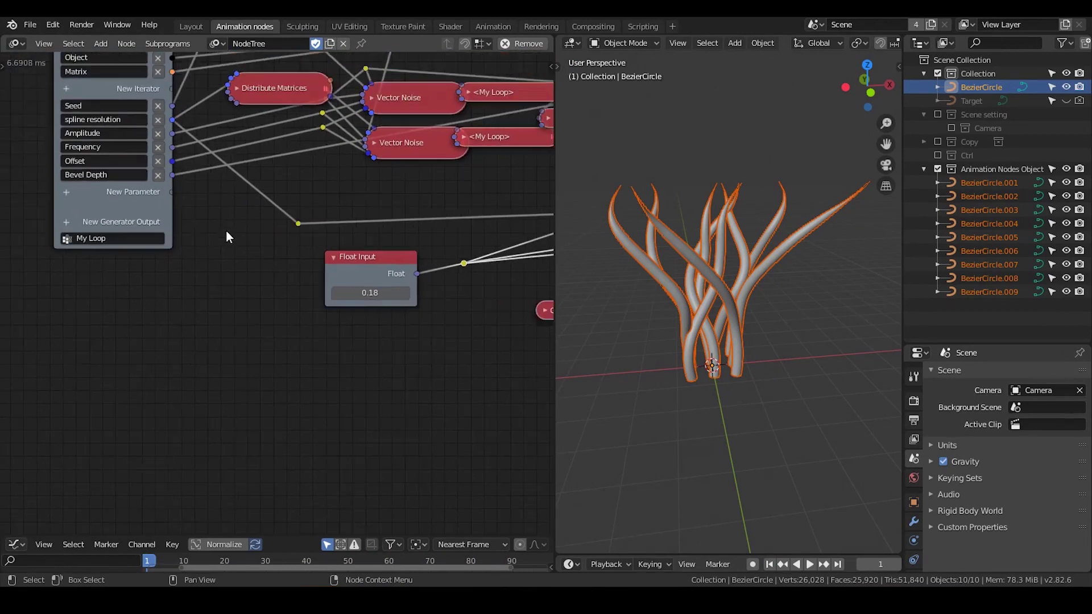
- Add a Float parameter named "Radius base" to the My Loop input node
left_click(69, 198)
type("float in")
key("BackSpace")
key("BackSpace")
key("BackSpace")
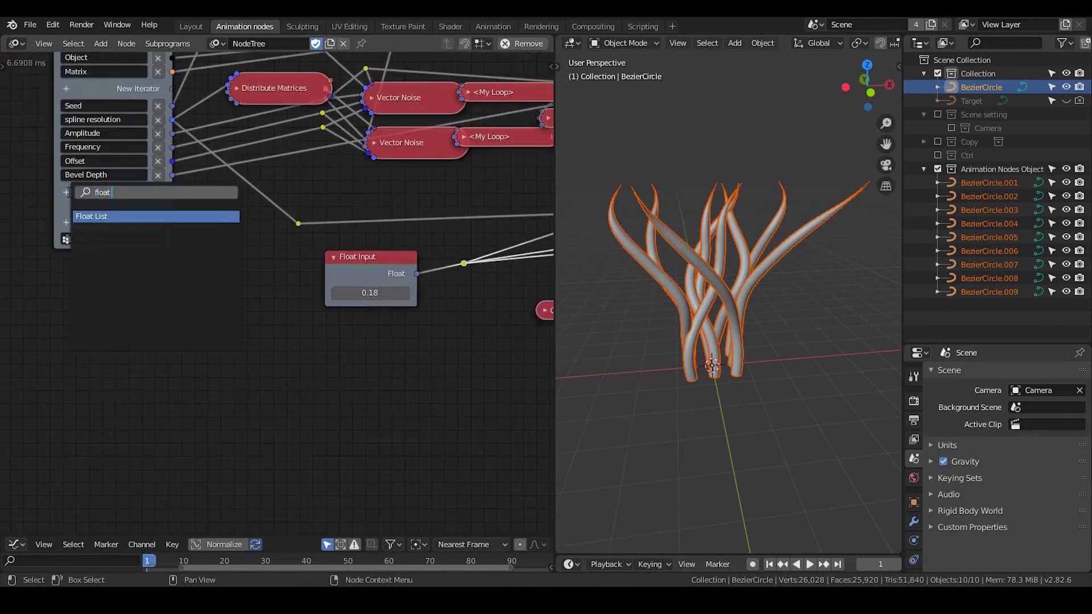
key("Down")
key("Return")
double_click(111, 190)
type("ra")
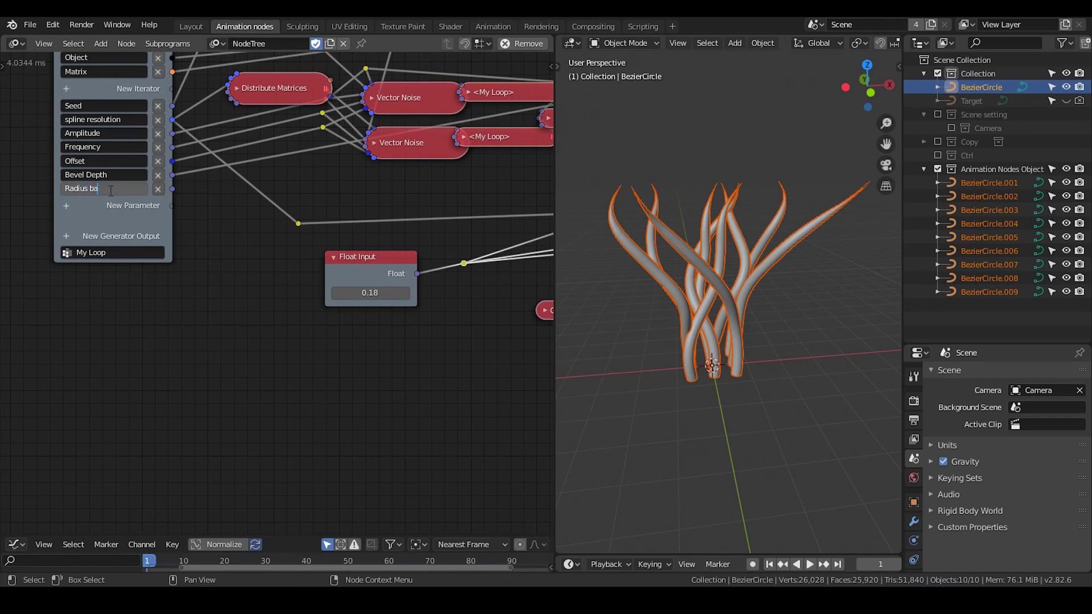
key("Return")
- Connect the Radius base parameter to the reroute point in place of the Float Input and delete that node
left_click_drag(172, 189, 464, 263)
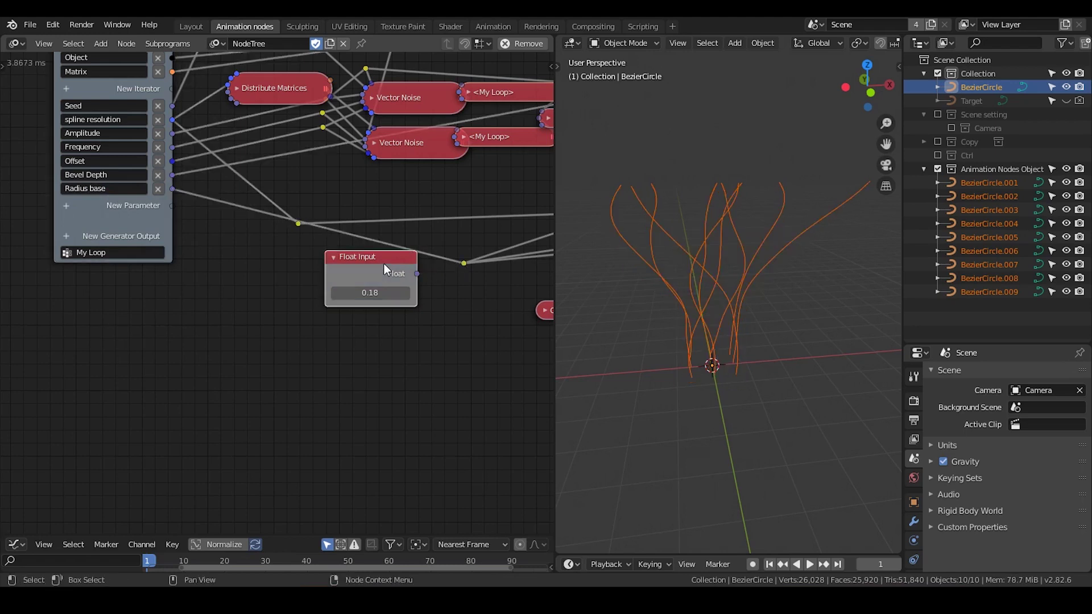
key("x")
double_click(116, 189)
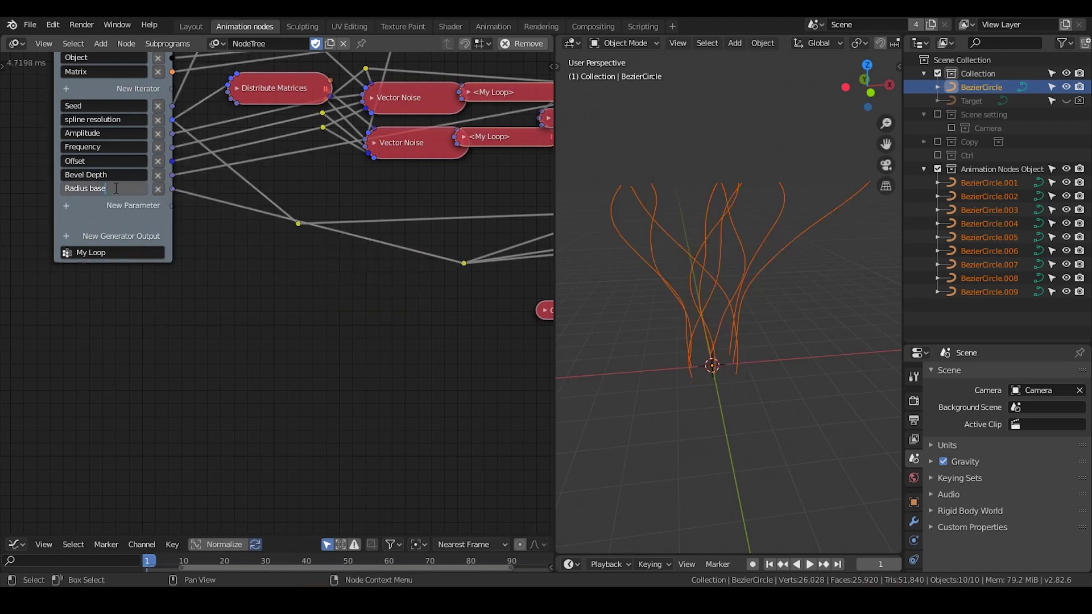
key("Return")
- Set the Radius base value on the node that invokes My Loop to 0.2
middle_click_drag(312, 144, 137, 402)
middle_click_drag(382, 142, 119, 294)
middle_click_drag(176, 248, 449, 289)
left_click(201, 197)
type("0.2")
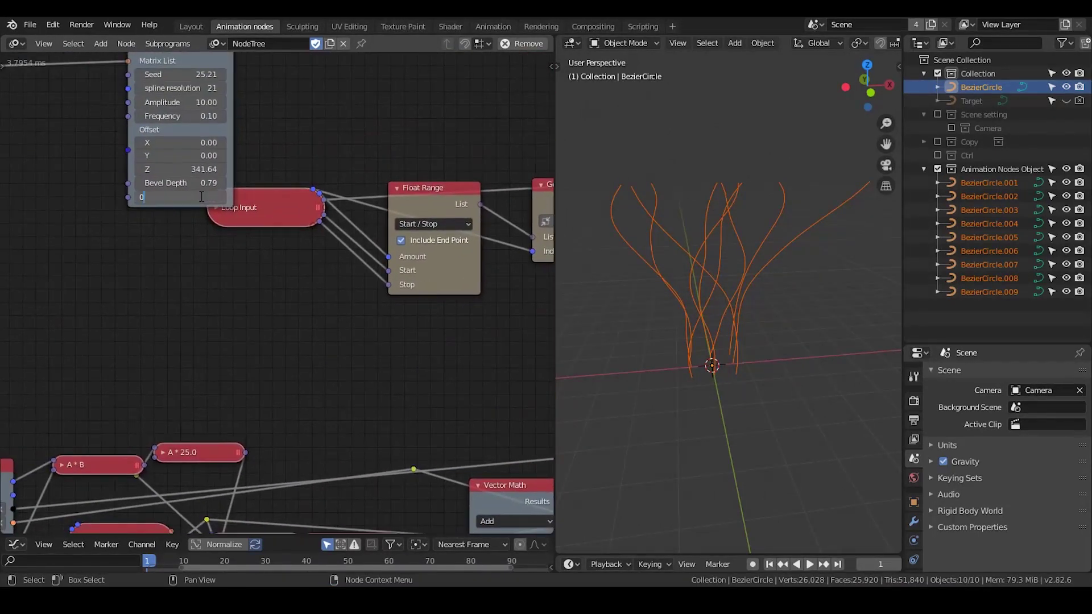
key("Return")
- Tidy the loop's layout by repositioning the lower Vector Noise, the combined X, Y, 0.0 vector node and the Vector Math node
middle_click_drag(230, 354, 191, 224)
middle_click_drag(247, 299, 227, 195)
middle_click_drag(302, 302, 266, 215)
middle_click_drag(342, 315, 413, 314)
left_click_drag(245, 233, 230, 241)
middle_click_drag(286, 240, 181, 254)
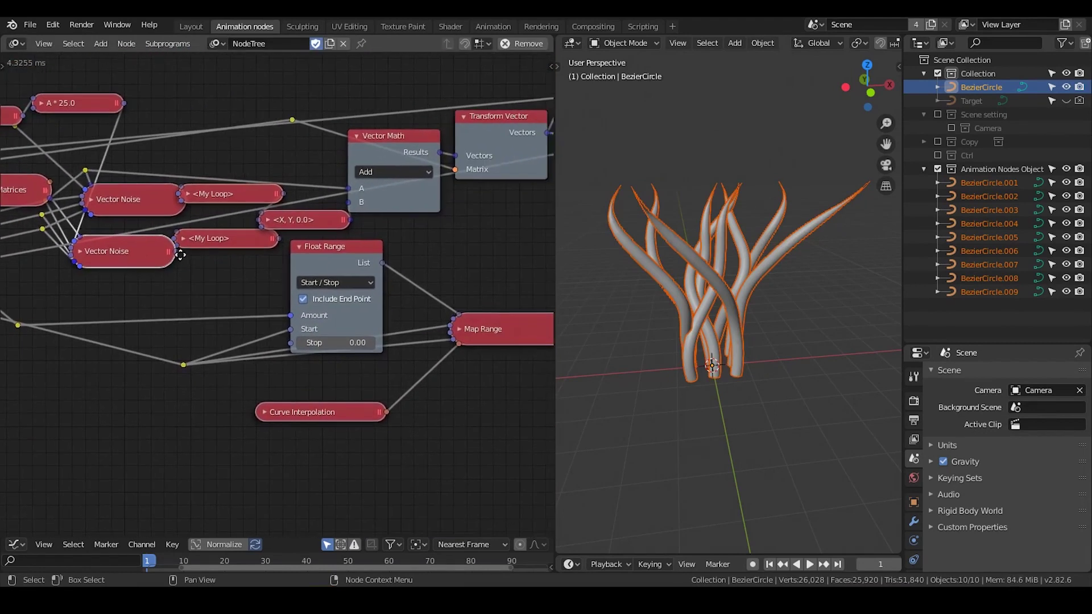
middle_click_drag(344, 214, 333, 215)
left_click_drag(302, 222, 336, 223)
middle_click_drag(362, 242, 177, 254)
left_click_drag(188, 170, 225, 165)
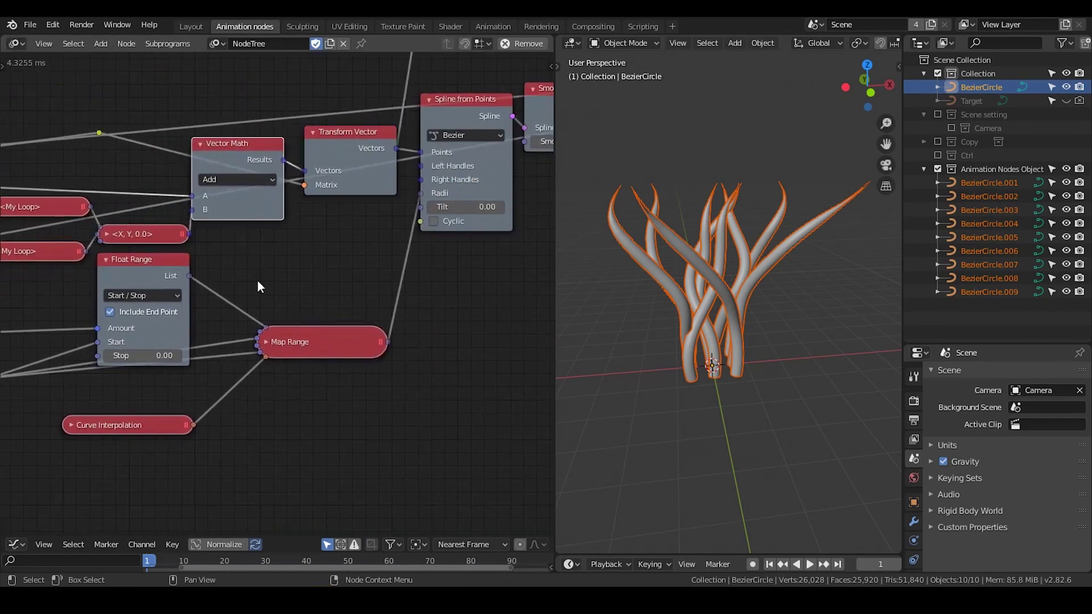
middle_click_drag(259, 286, 341, 178)
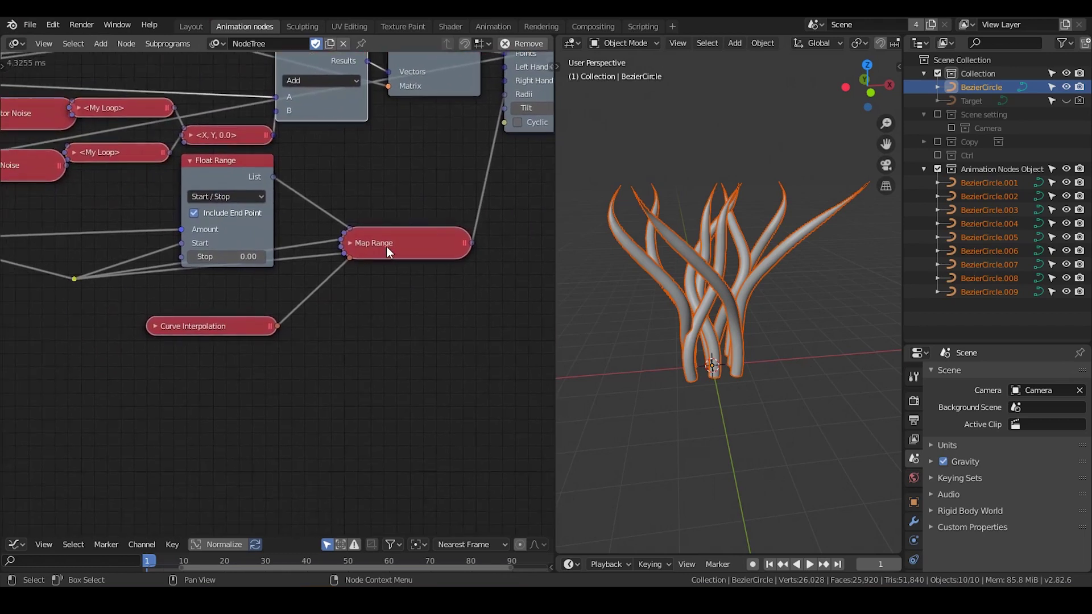